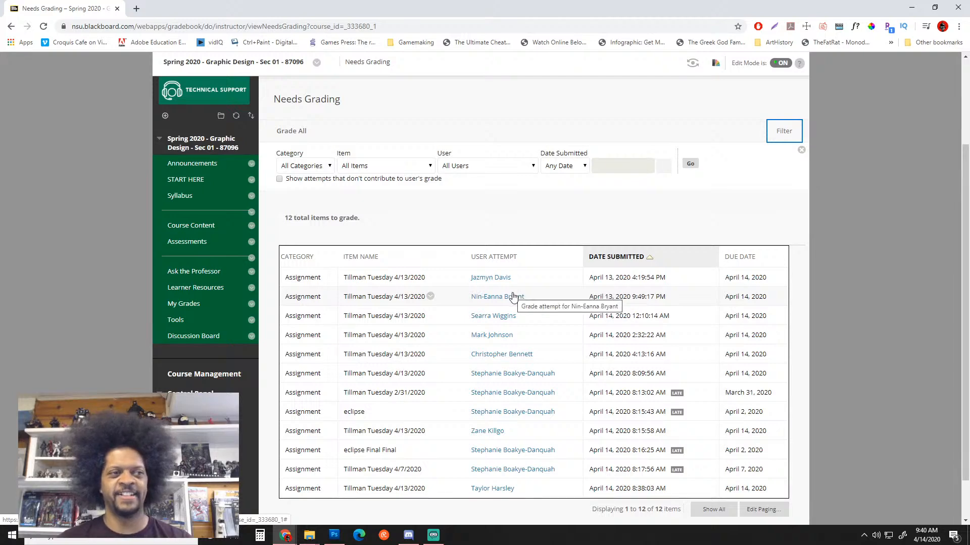
Open the student's Needs Grading attempt and drag its downloaded neon nachos.pdf into Photoshop
click(491, 277)
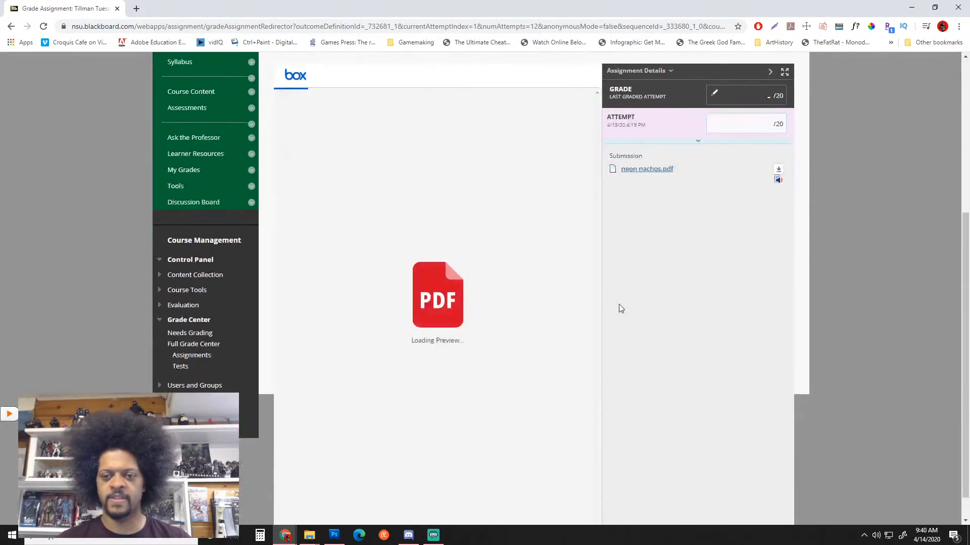
scroll(621, 308, up, 2)
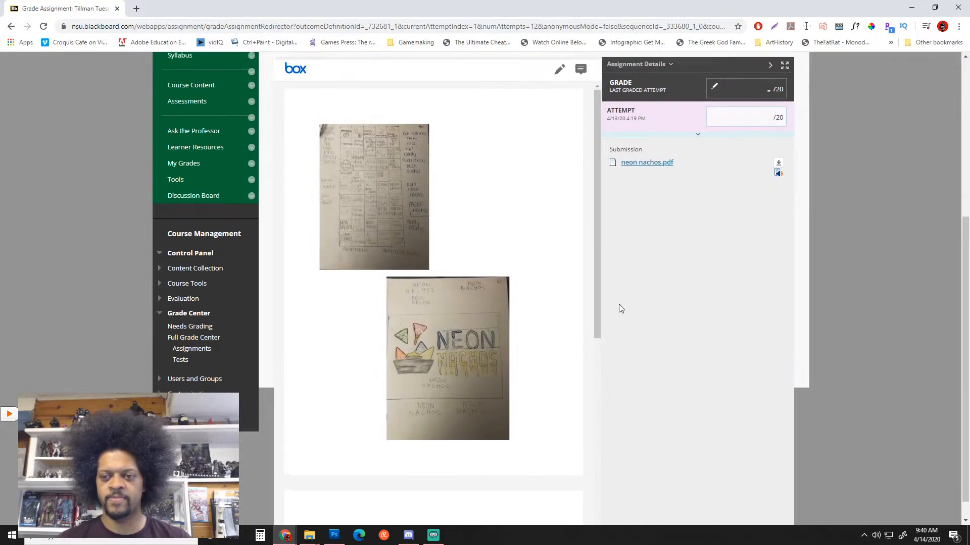
click(778, 254)
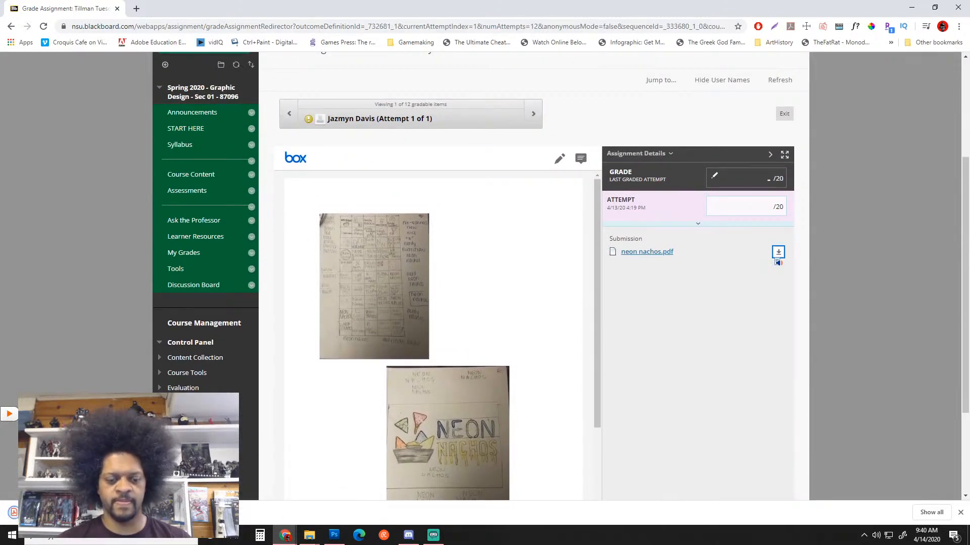
click(137, 477)
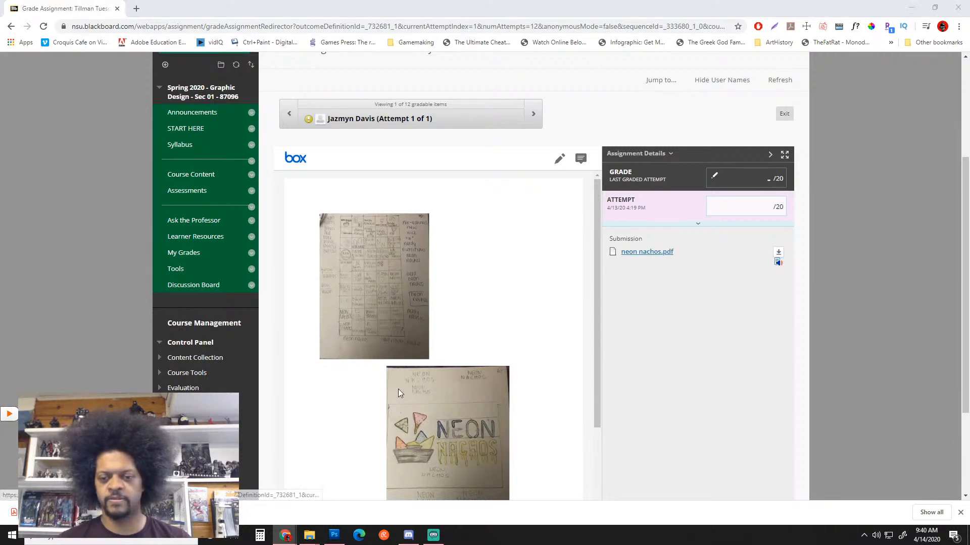
drag(652, 200, 876, 456)
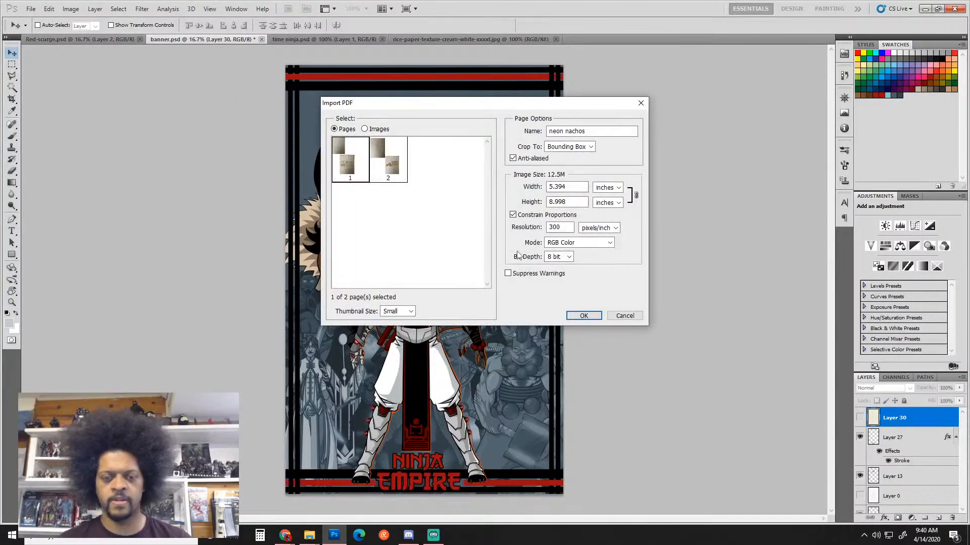
Import both pages of neon nachos.pdf and preview the second imported page
shift+click(390, 162)
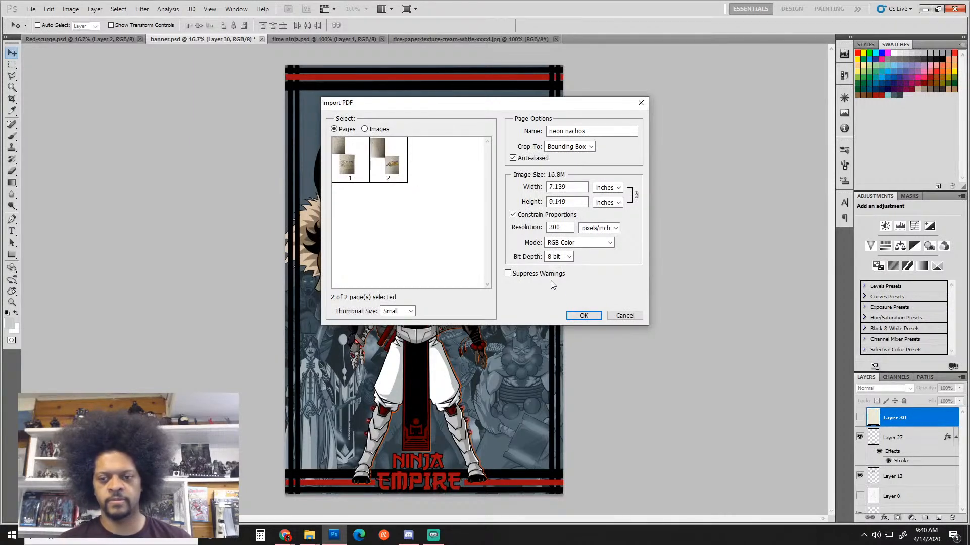
click(582, 316)
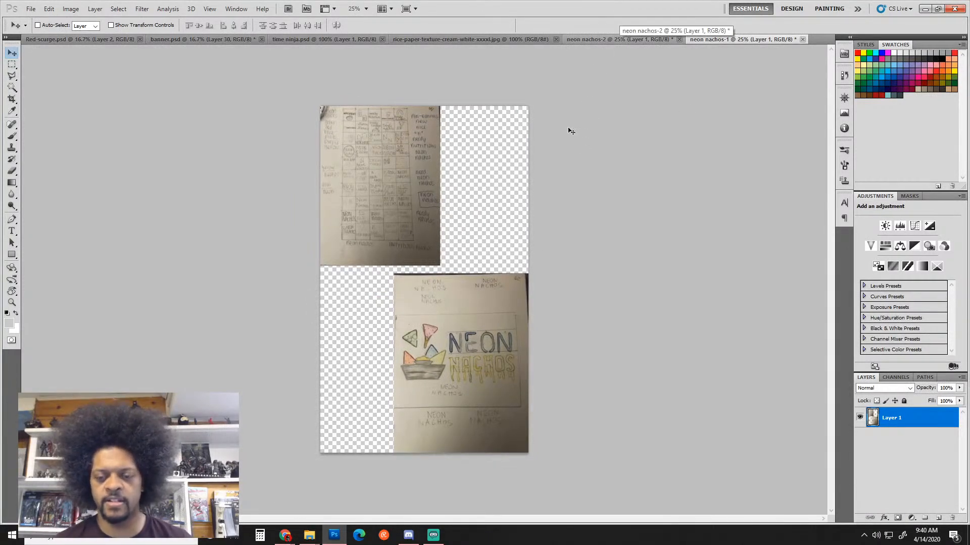
click(607, 41)
click(698, 37)
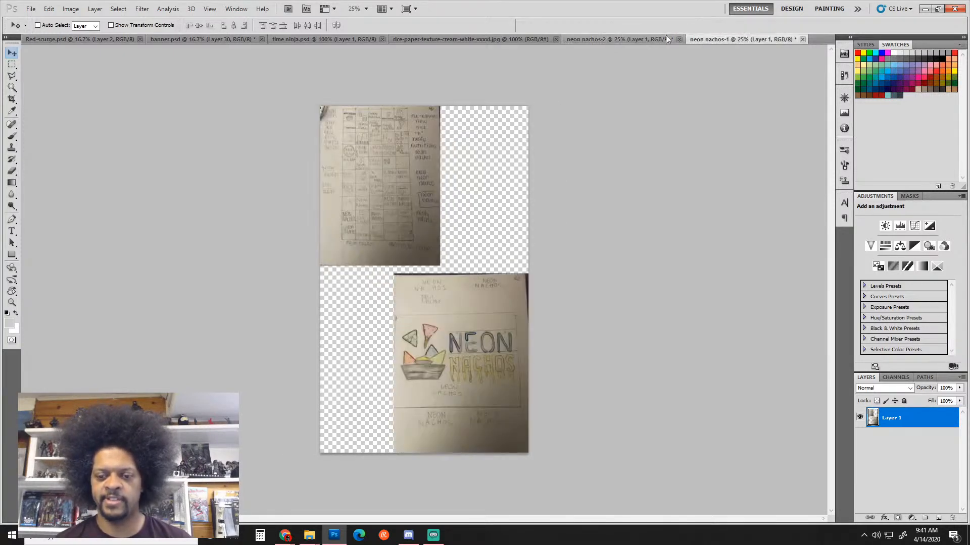
Bring neon nachos-2 forward and zoom in on the coloured logo drawing
click(634, 40)
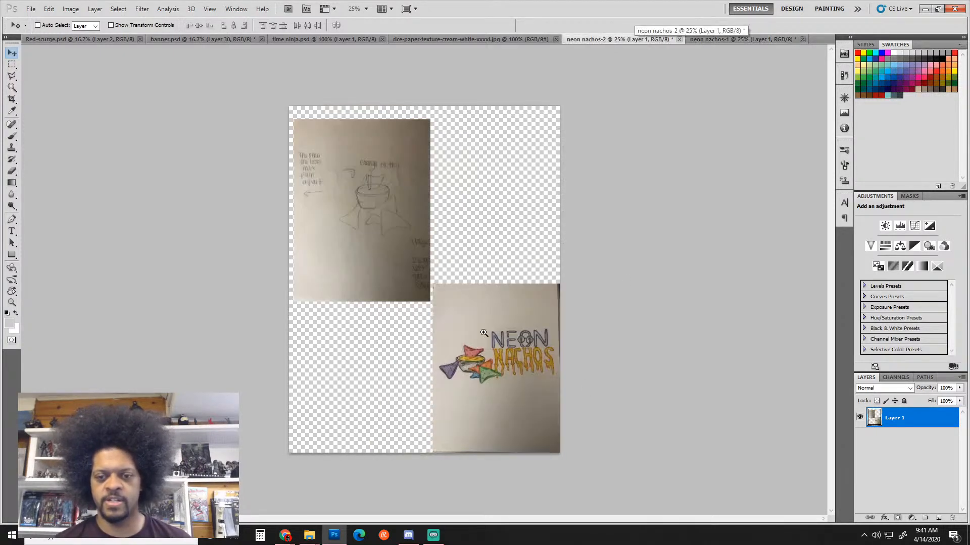
key(ctrl+plus)
ctrl+click(532, 357)
drag(522, 352, 346, 247)
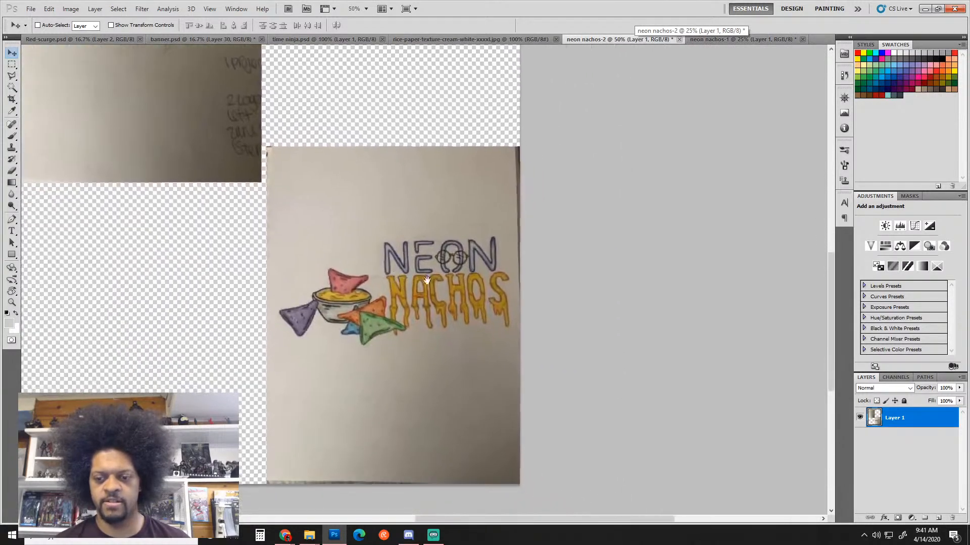
ctrl+click(479, 263)
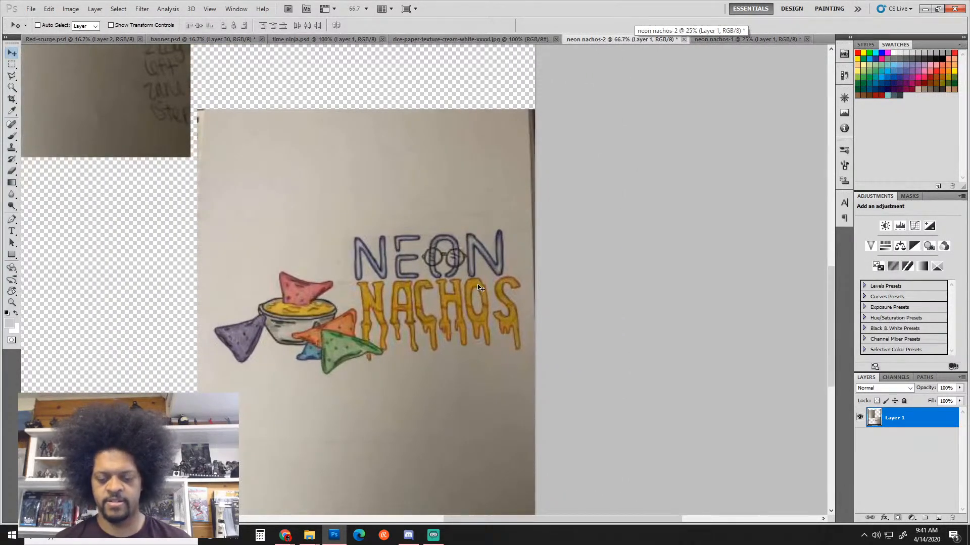
key(m)
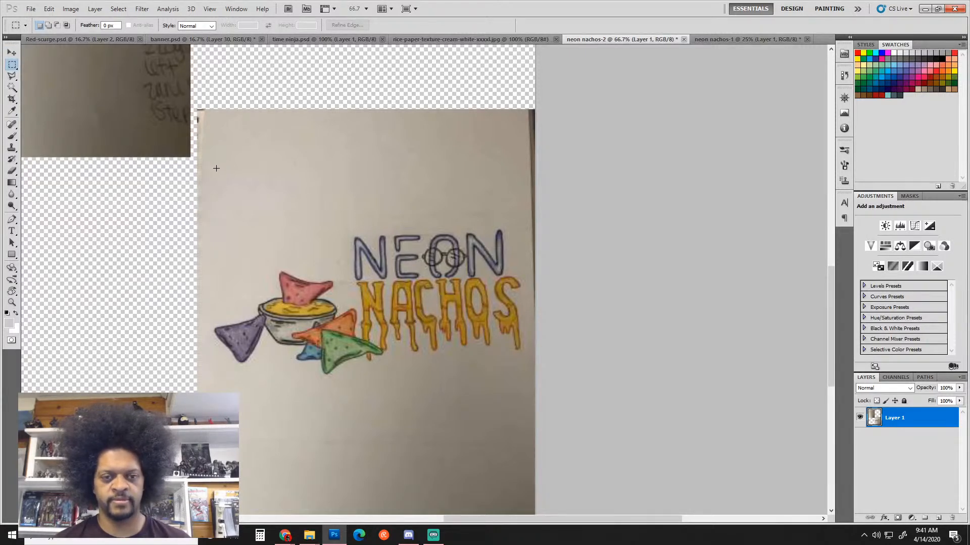
Crop neon nachos-2 to the coloured Neon Nachos logo photo and check the result
key(c)
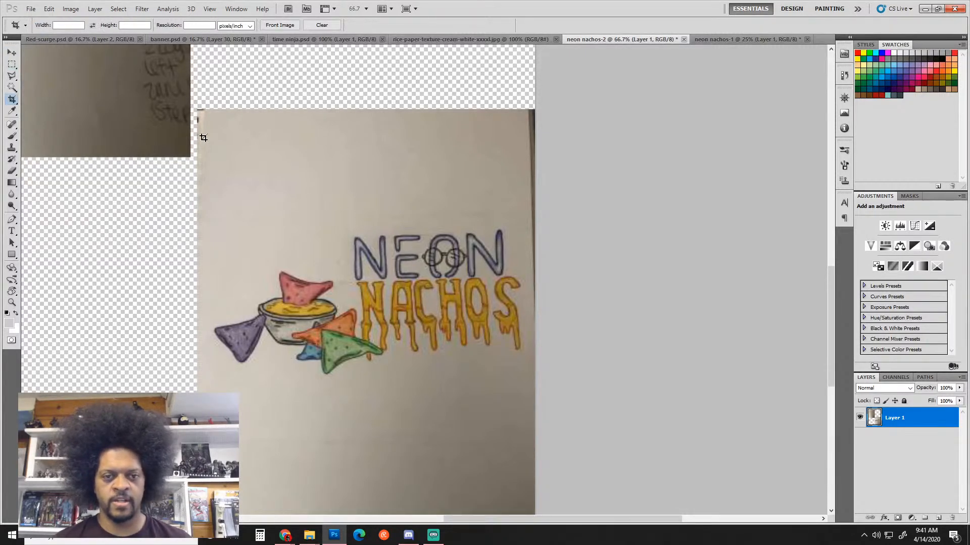
mouse_move(197, 110)
mouse_down()
mouse_move(592, 391)
mouse_move(593, 500)
mouse_up()
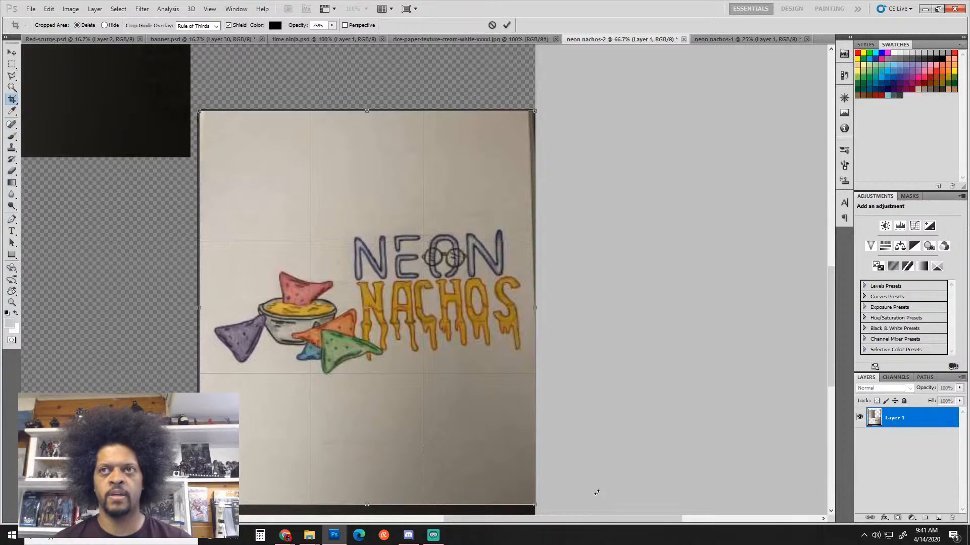
key(Return)
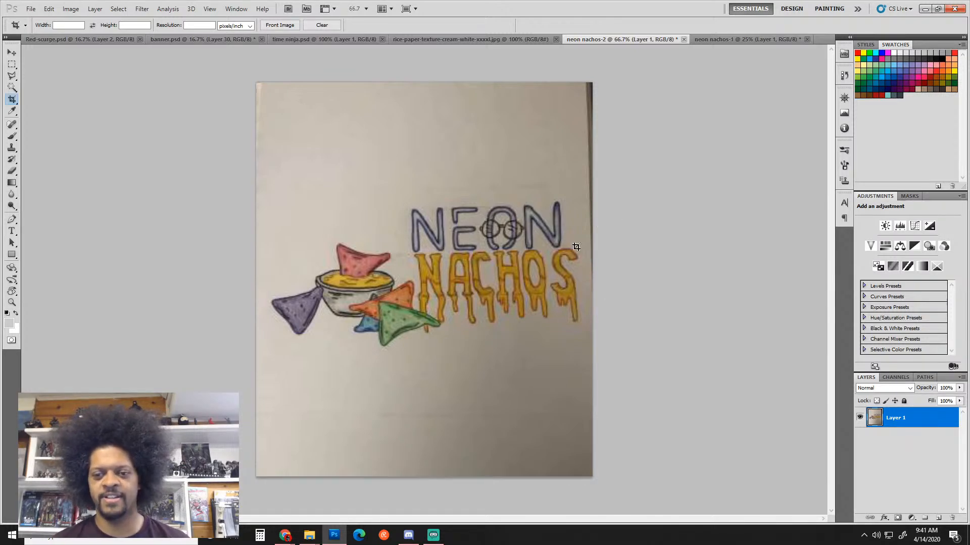
alt+click(511, 243)
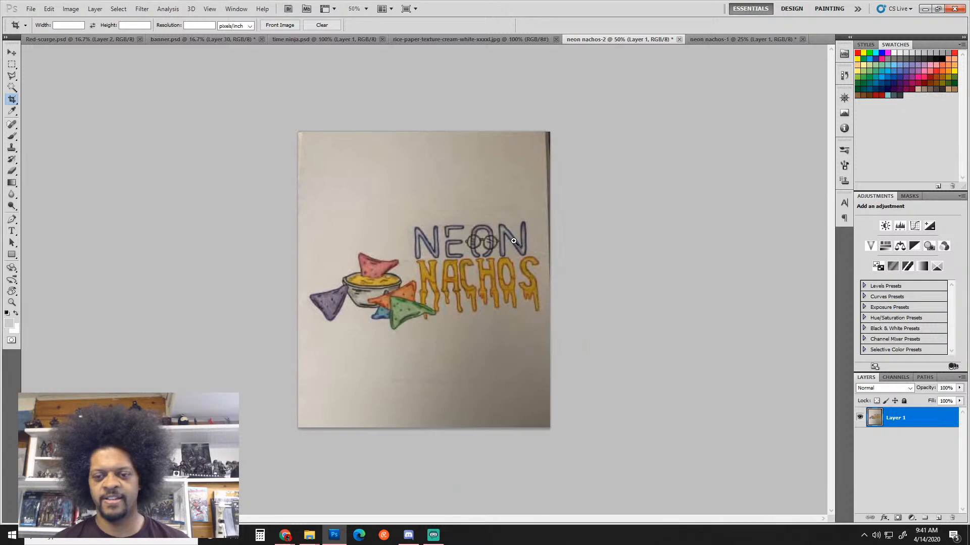
ctrl+click(512, 243)
scroll(509, 255, up, 1)
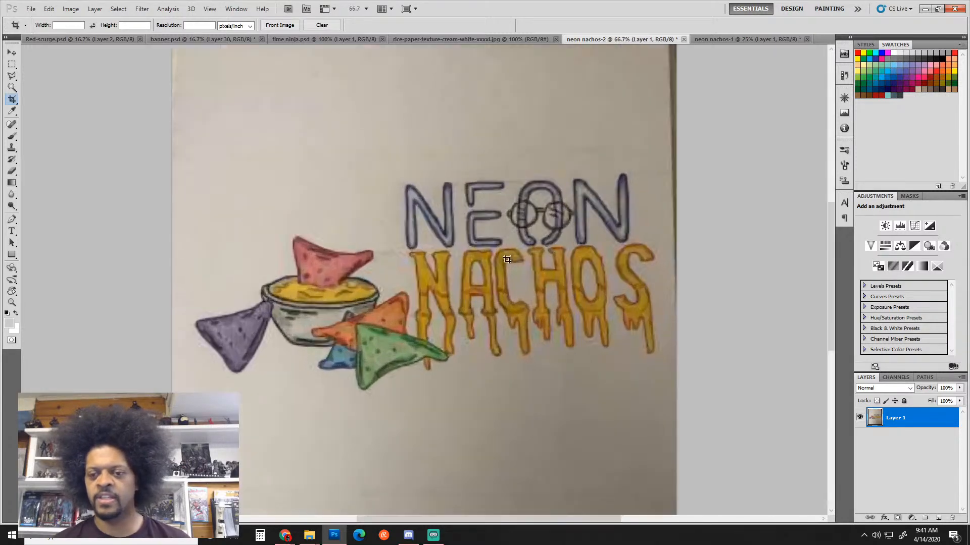
scroll(516, 259, down, 1)
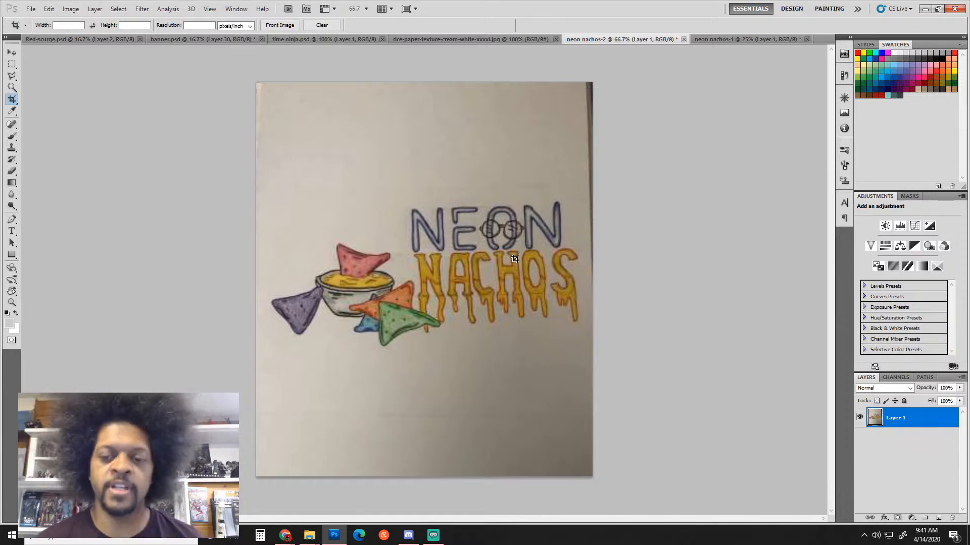
Add an empty new layer above the sketch and show the rulers
key(b)
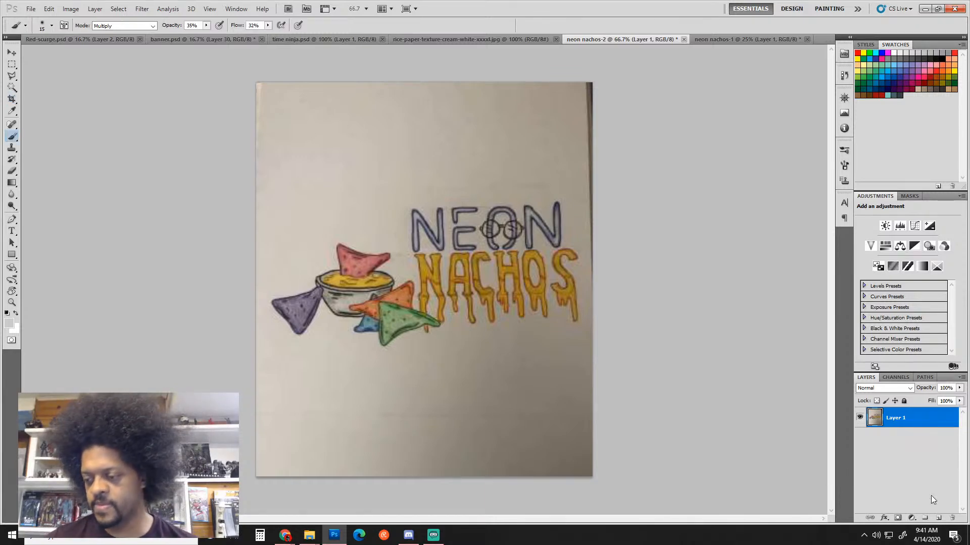
click(938, 519)
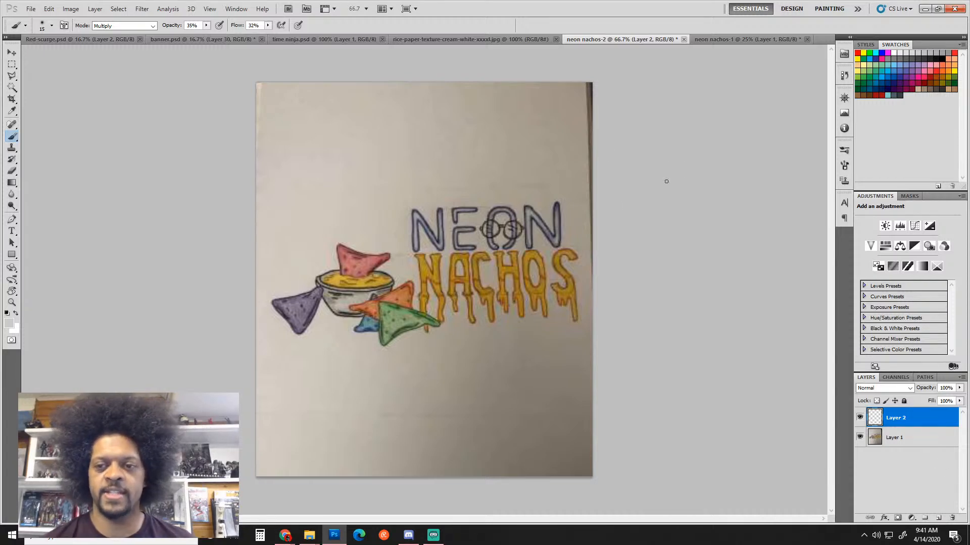
key(ctrl+r)
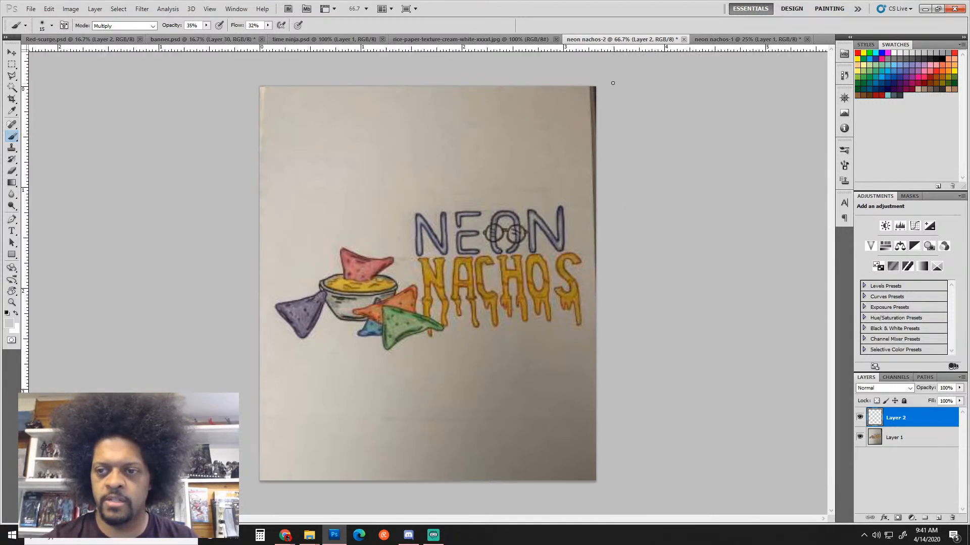
Rotate Layer 1 about 2° clockwise to straighten it, then place a guide along NEON's top
key(ctrl+t)
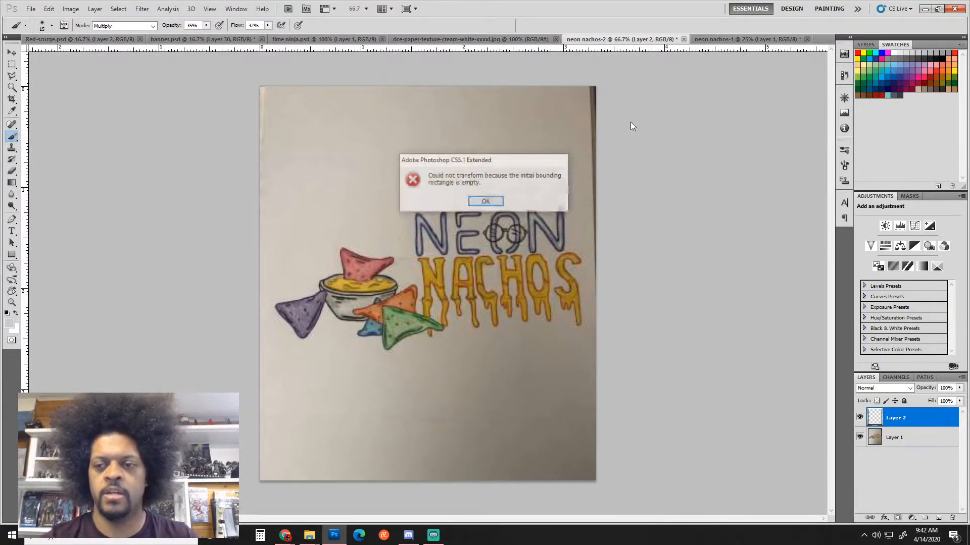
key(Return)
click(895, 438)
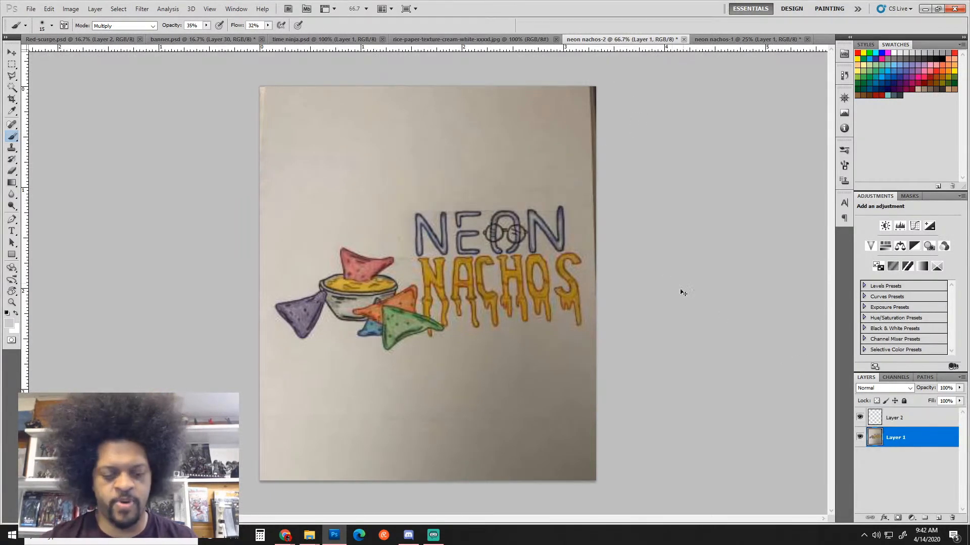
key(ctrl+t)
drag(620, 85, 638, 97)
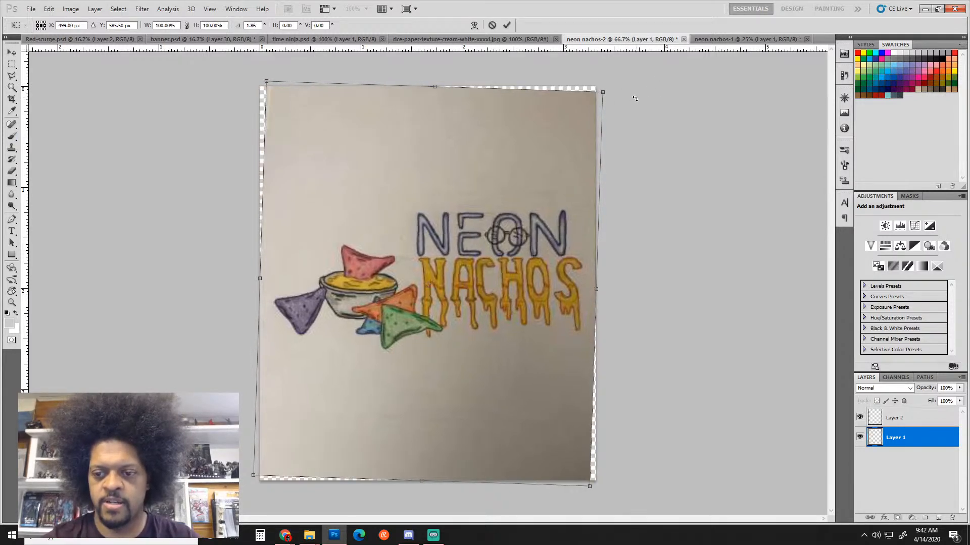
key(b)
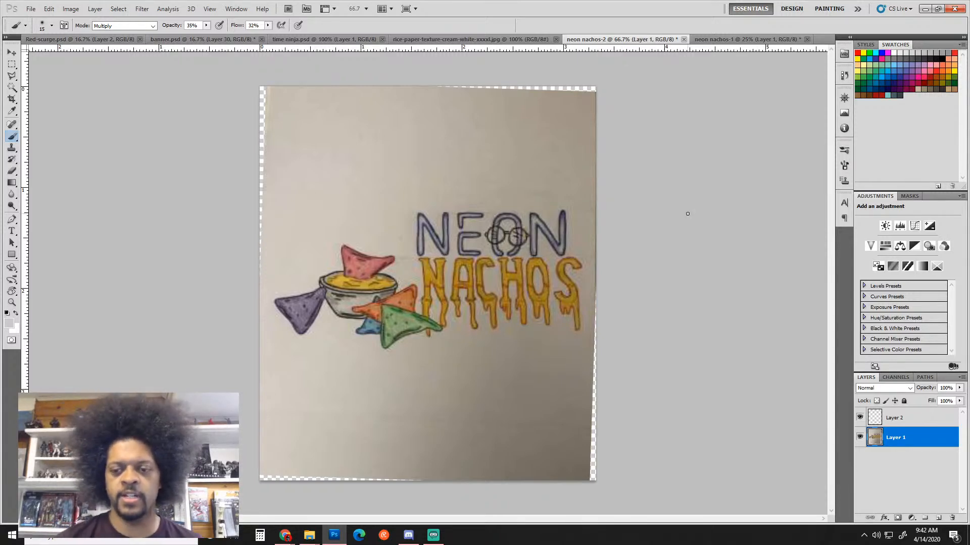
drag(556, 48, 555, 212)
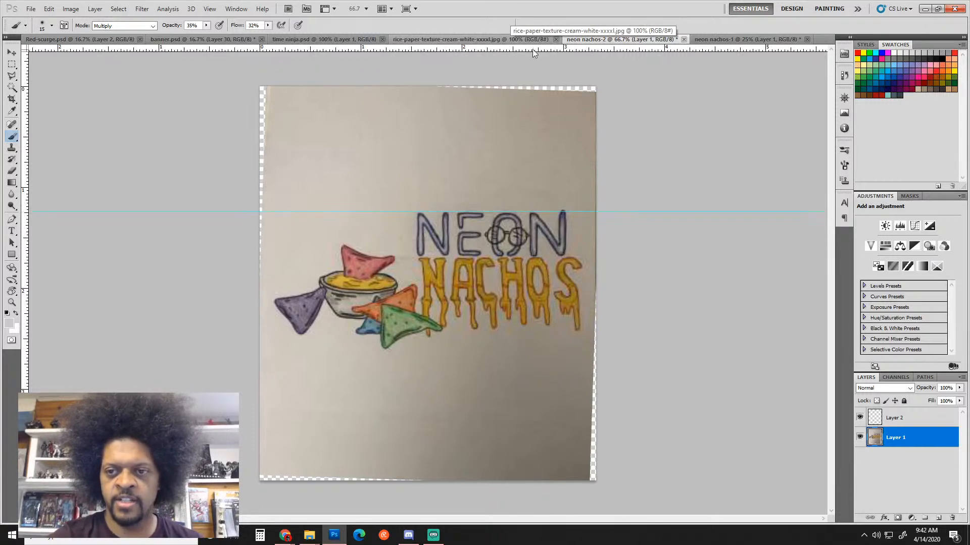
Add horizontal guides across the NEON and NACHOS lettering, redoing one misplaced guide
drag(534, 50, 556, 252)
key(ctrl+z)
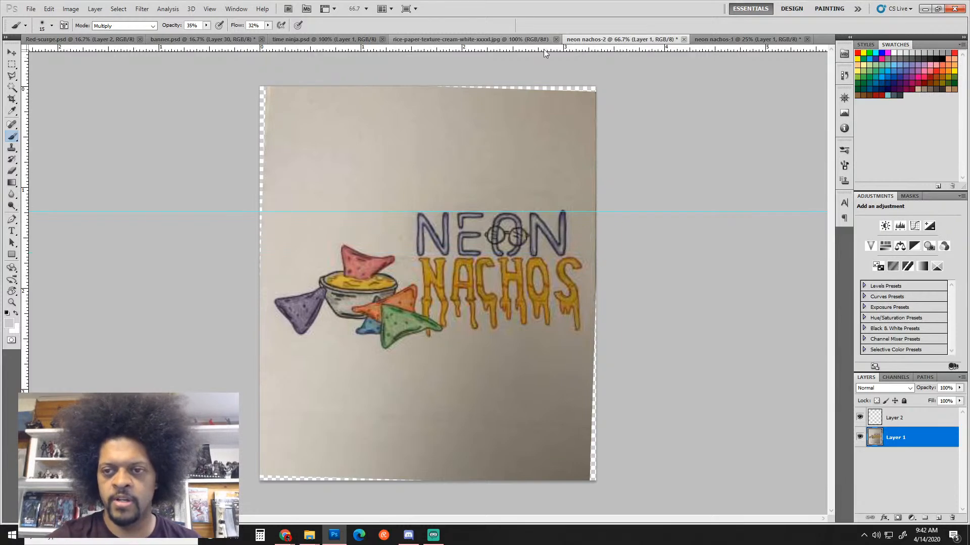
drag(544, 49, 563, 257)
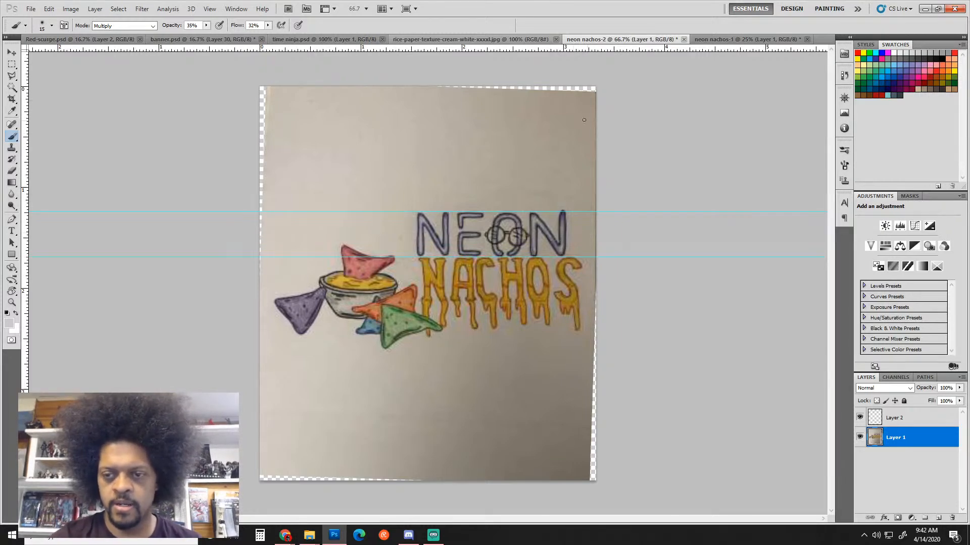
drag(544, 48, 553, 302)
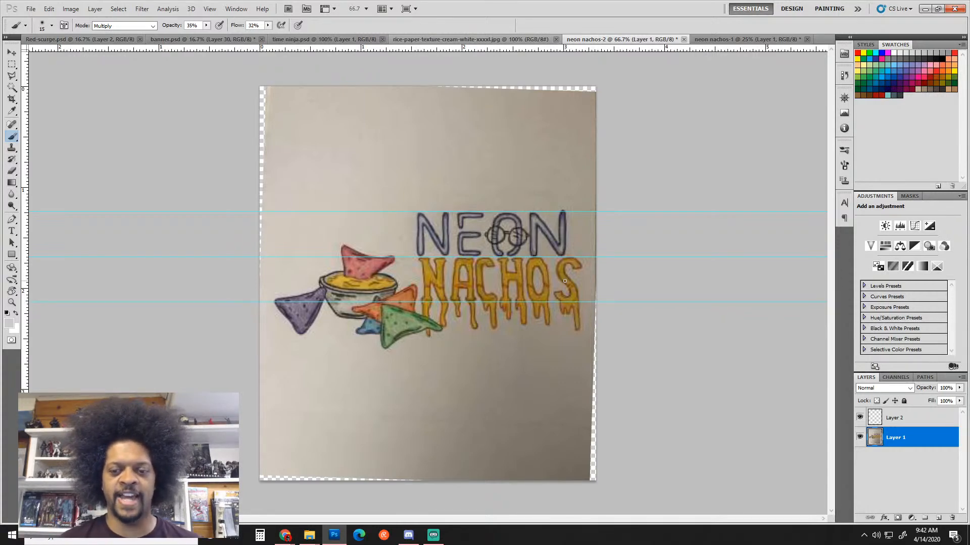
Zoom the drawing to full size and make bright green the foreground colour
scroll(477, 255, up, 3)
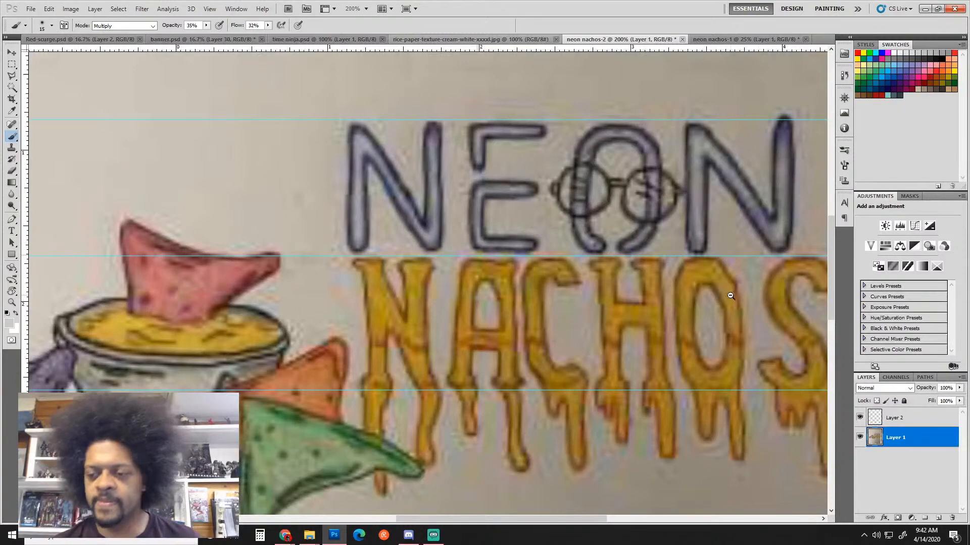
scroll(726, 243, down, 1)
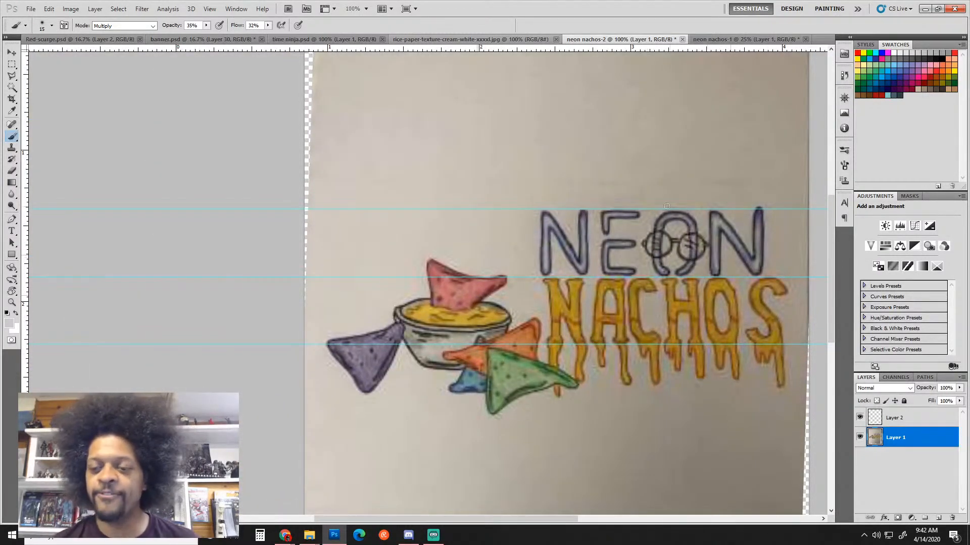
scroll(572, 319, down, 1)
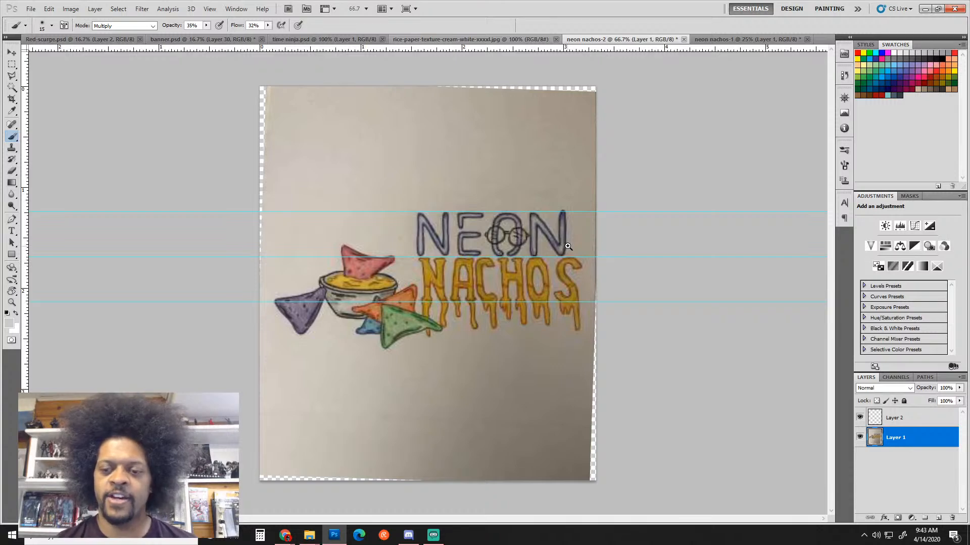
key(ctrl+plus)
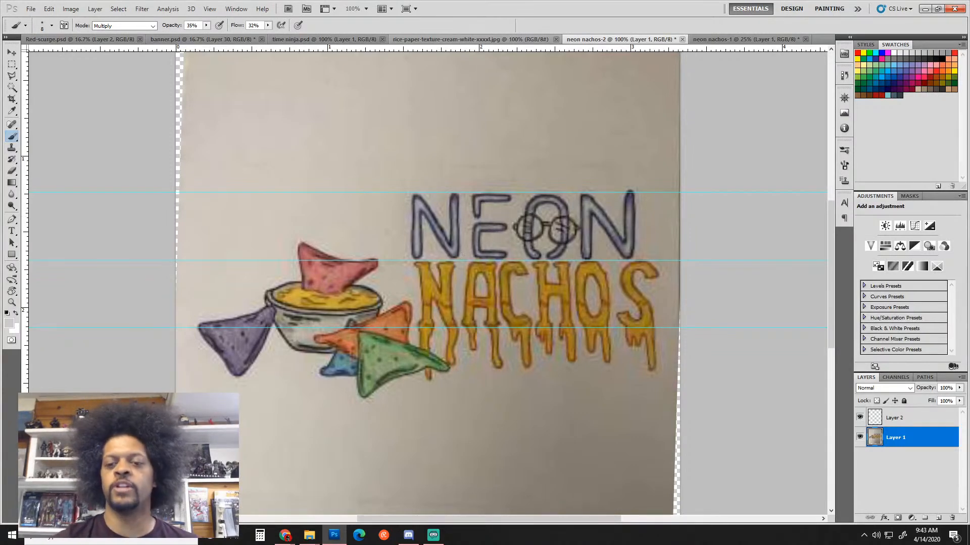
click(870, 52)
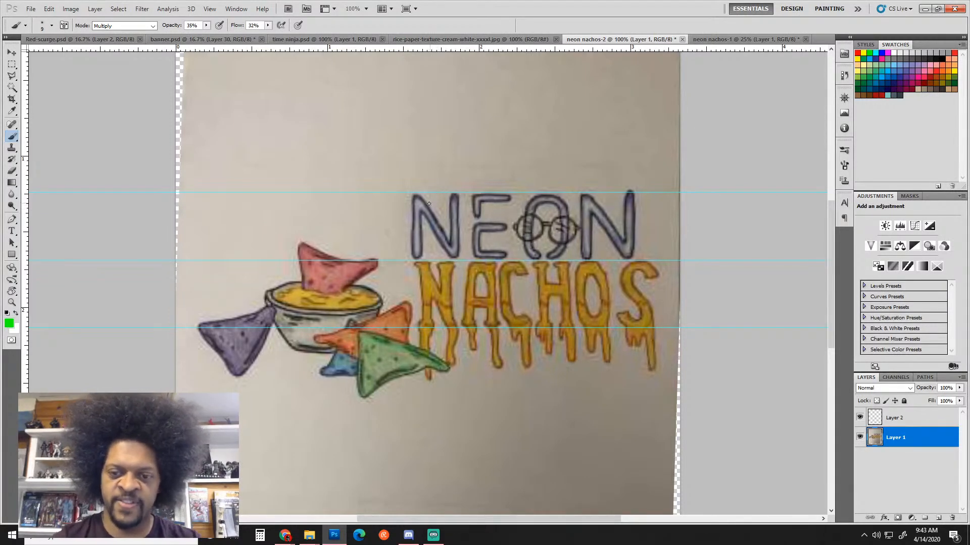
Enlarge the brush, set opacity to 100% and Normal mode, and target Layer 2
key(bracketright)
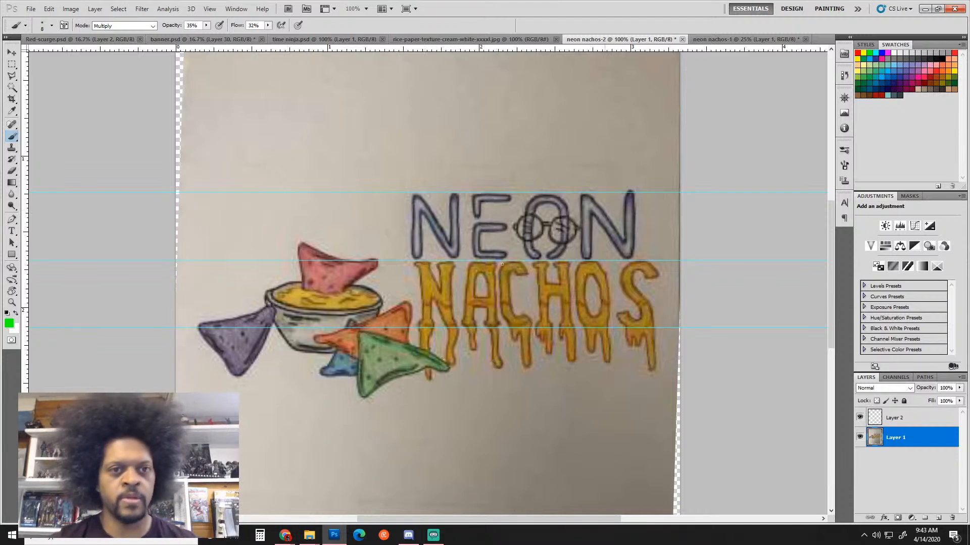
click(206, 25)
drag(207, 33, 274, 31)
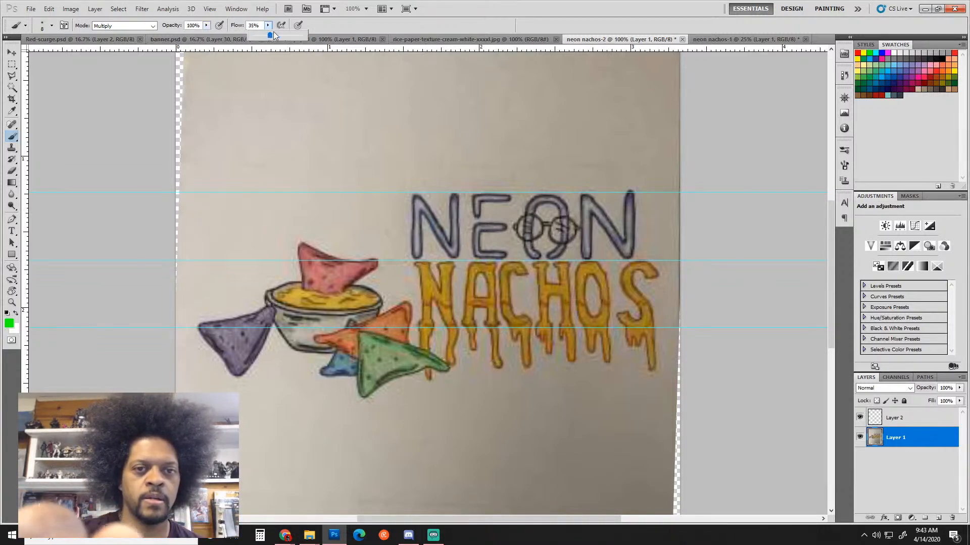
click(144, 27)
click(143, 36)
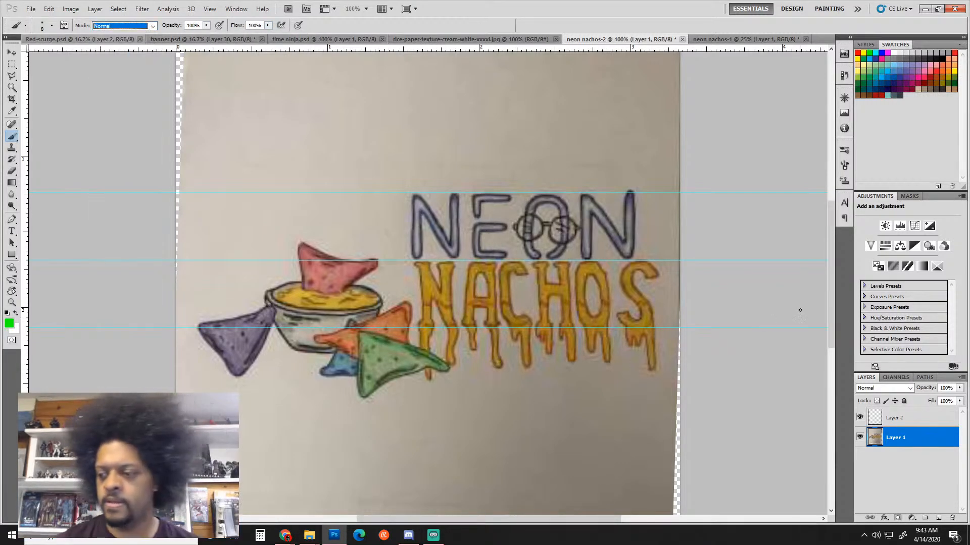
click(910, 423)
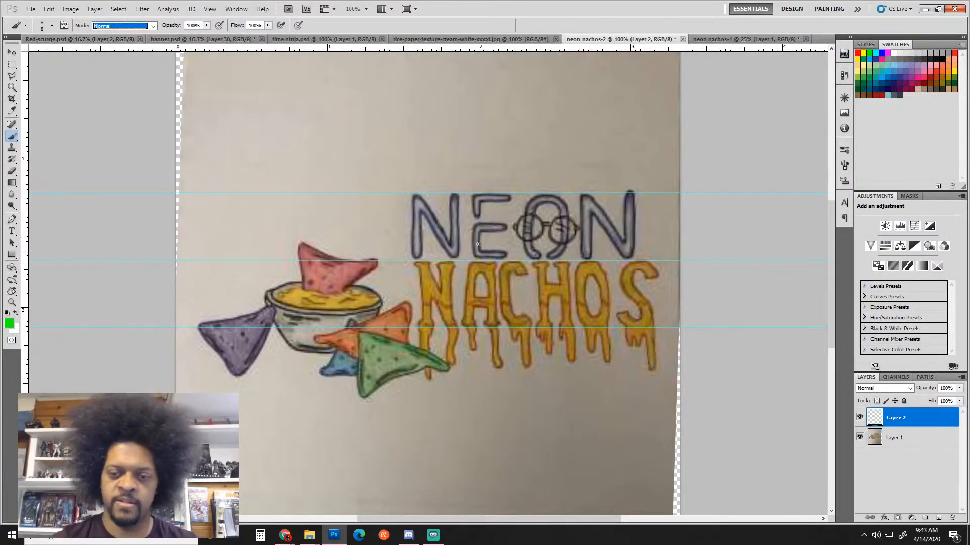
Trace the first N and the E in green, switching to a plain round brush
mouse_move(418, 198)
mouse_down()
mouse_move(445, 252)
mouse_move(423, 215)
mouse_move(443, 248)
mouse_move(455, 196)
mouse_move(458, 254)
mouse_move(447, 252)
mouse_move(455, 255)
mouse_move(458, 195)
mouse_move(451, 208)
mouse_move(423, 208)
mouse_move(419, 198)
mouse_move(416, 252)
mouse_move(418, 195)
mouse_move(414, 256)
mouse_up()
mouse_move(422, 214)
mouse_down()
mouse_move(416, 258)
mouse_move(423, 222)
mouse_up()
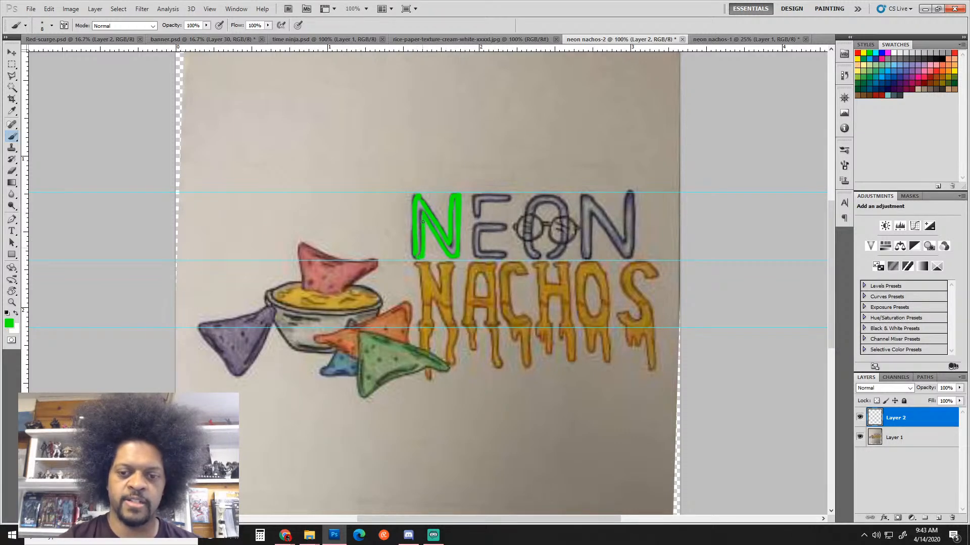
mouse_move(474, 198)
mouse_down()
mouse_move(476, 218)
mouse_move(476, 195)
mouse_move(503, 196)
mouse_up()
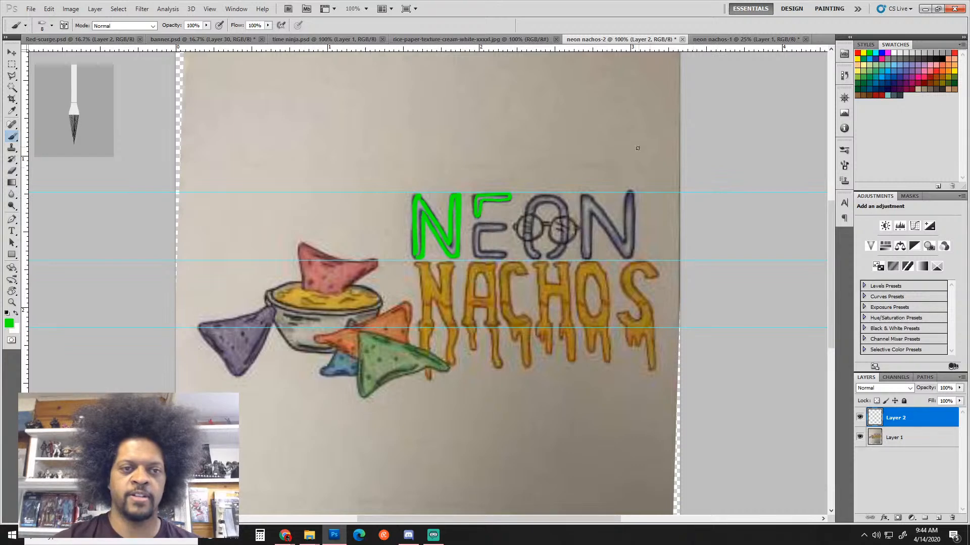
click(46, 26)
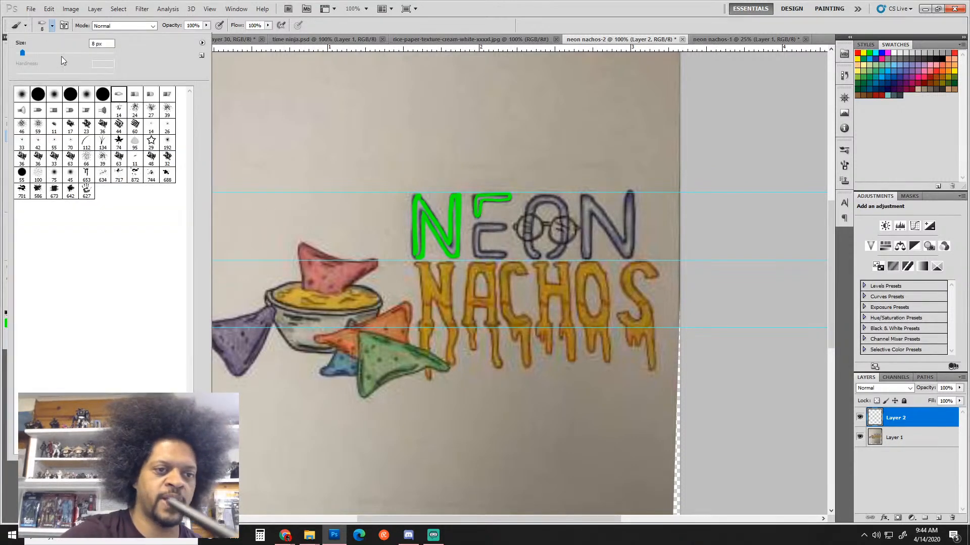
double_click(70, 94)
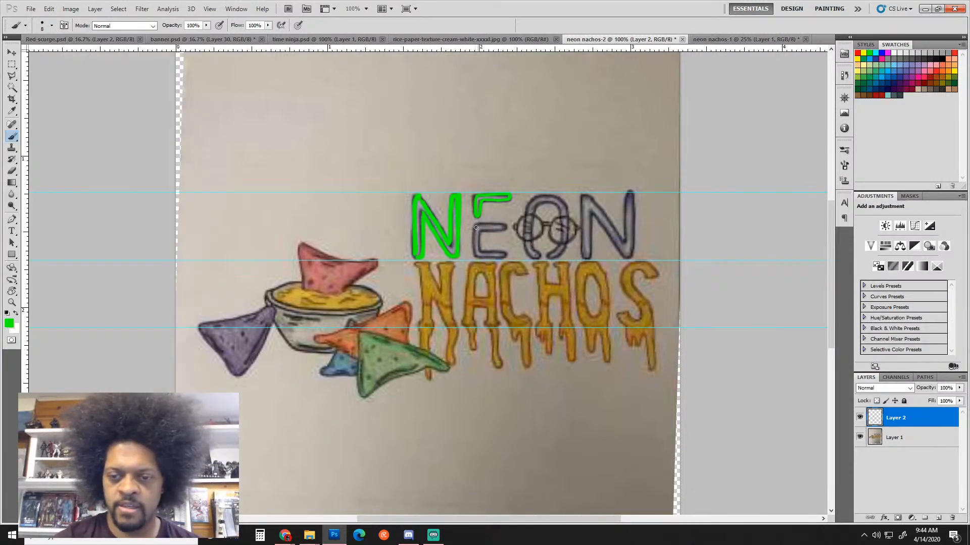
mouse_move(476, 228)
mouse_down()
mouse_move(474, 251)
mouse_move(488, 235)
mouse_move(480, 231)
mouse_move(480, 246)
mouse_move(506, 226)
mouse_move(480, 252)
mouse_move(506, 253)
mouse_move(509, 225)
mouse_up()
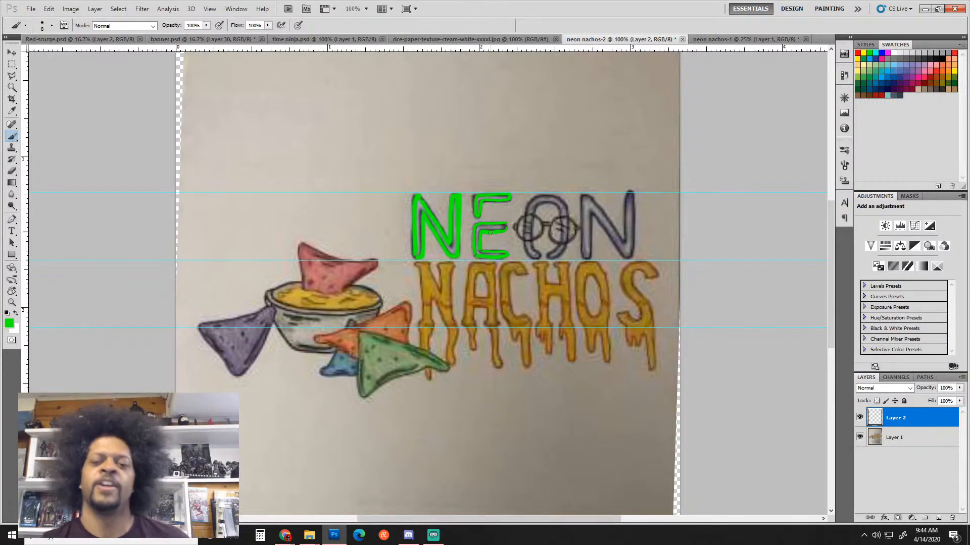
With a thinner brush, outline the O and the last N in green
scroll(530, 211, up, 1)
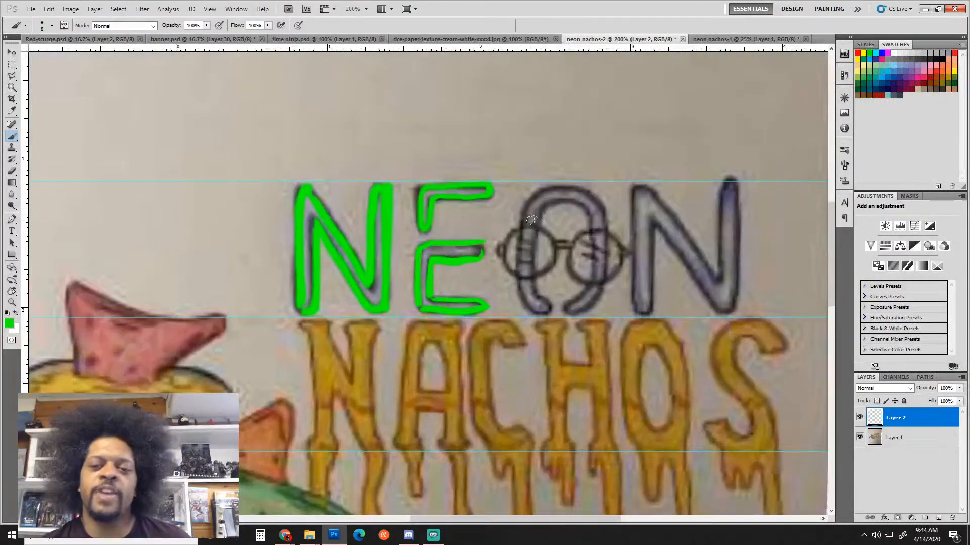
key(bracketleft)
key(bracketleft)
key(bracketleft)
key(bracketleft)
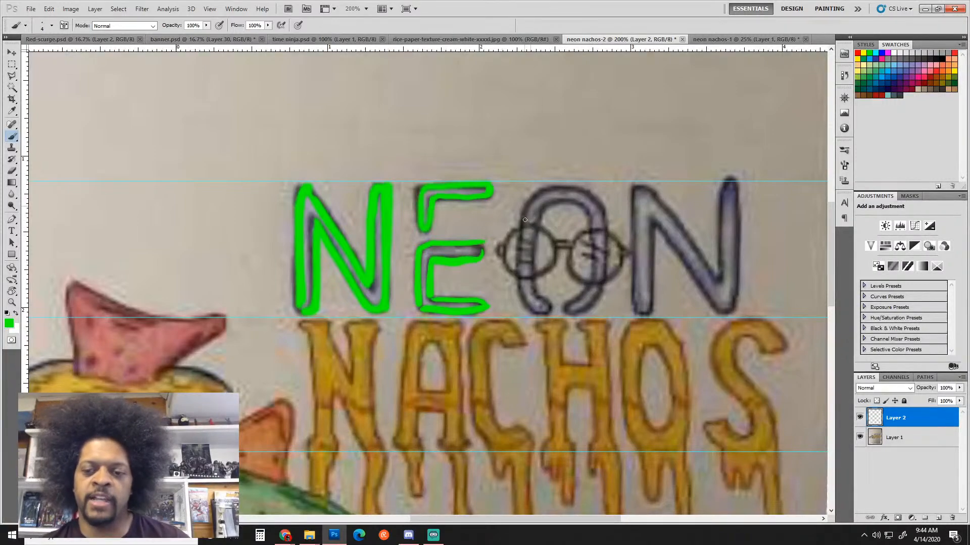
mouse_move(525, 220)
mouse_down()
mouse_move(530, 199)
mouse_move(555, 188)
mouse_move(594, 195)
mouse_move(607, 224)
mouse_up()
mouse_move(566, 275)
mouse_down()
mouse_move(527, 166)
mouse_move(504, 203)
mouse_move(537, 193)
mouse_move(548, 175)
mouse_move(566, 179)
mouse_up()
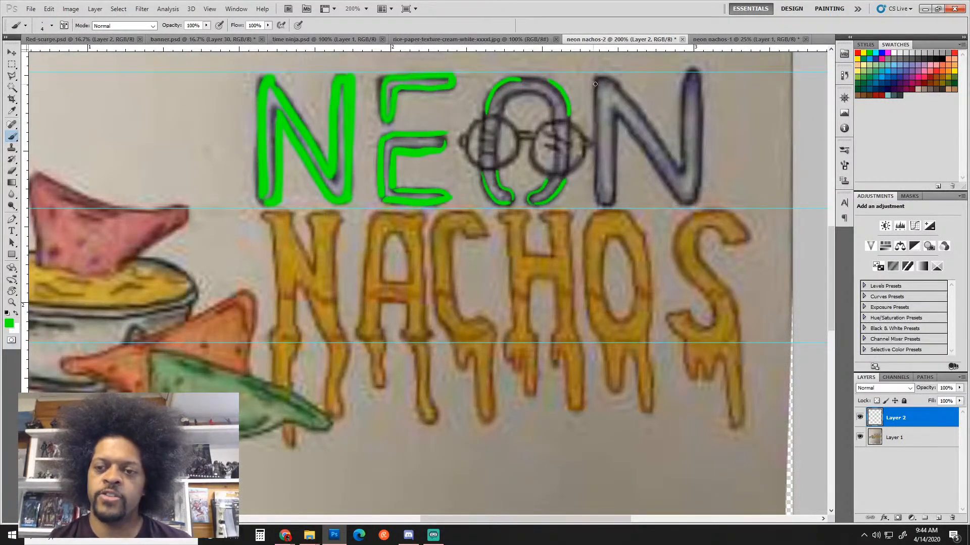
drag(595, 84, 592, 203)
mouse_move(616, 111)
mouse_down()
mouse_move(615, 200)
mouse_move(648, 153)
mouse_move(687, 202)
mouse_up()
drag(610, 79, 686, 177)
mouse_move(685, 77)
mouse_down()
mouse_move(688, 167)
mouse_move(700, 76)
mouse_move(701, 194)
mouse_up()
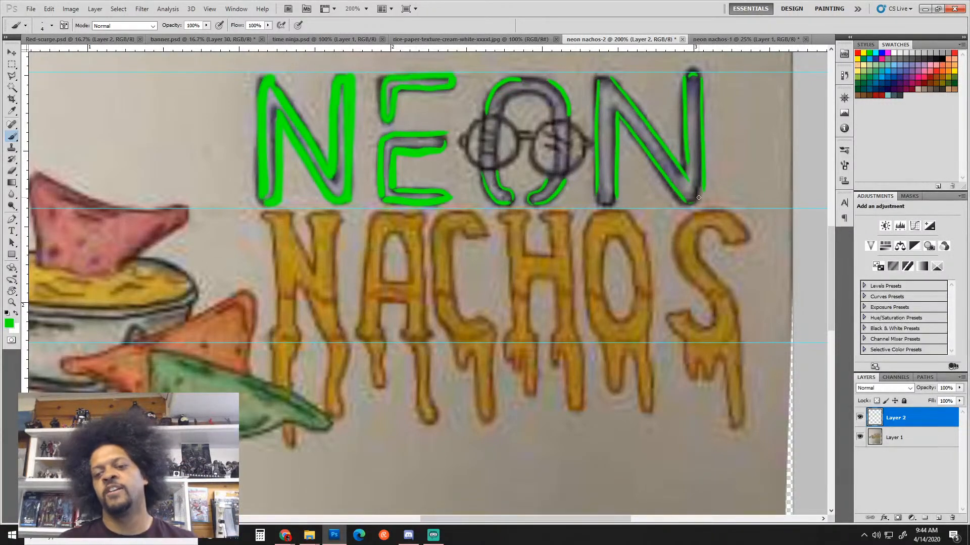
Trace the last N's right edge, undoing a stray green circle around NACHOS
key(ctrl+minus)
key(ctrl+minus)
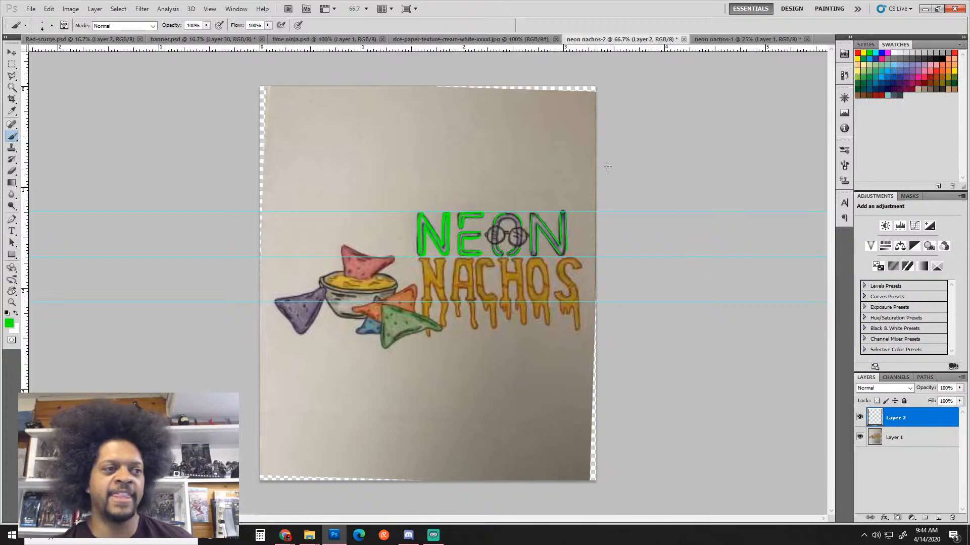
key(ctrl+plus)
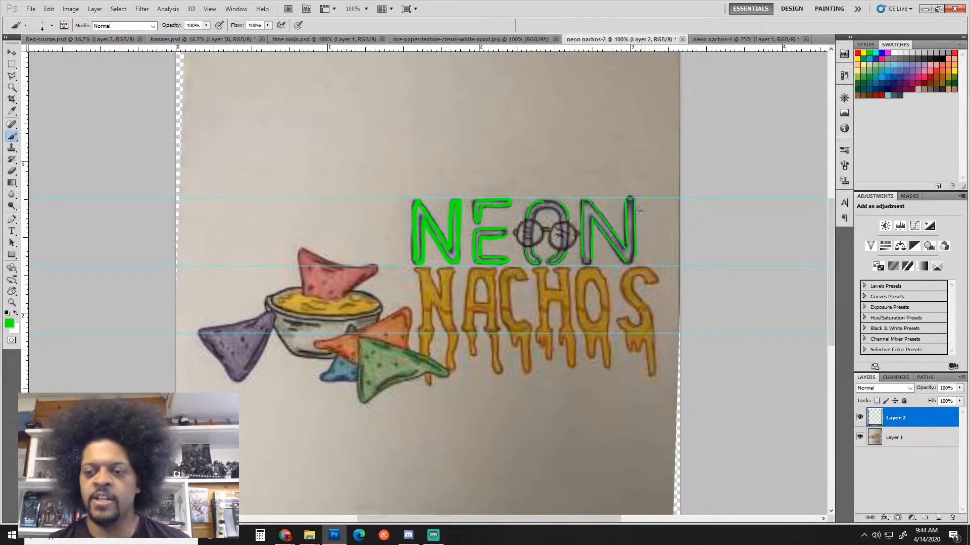
drag(630, 201, 633, 259)
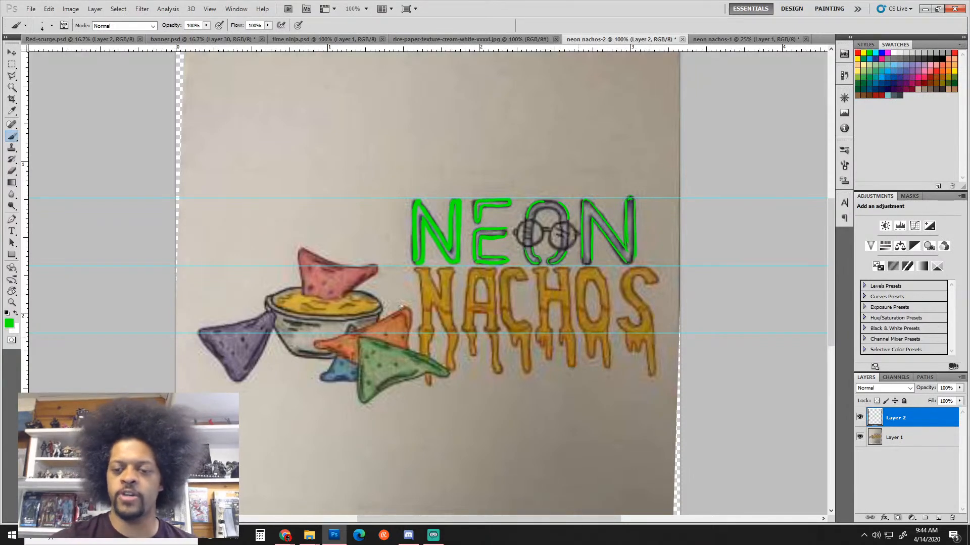
drag(402, 305, 437, 322)
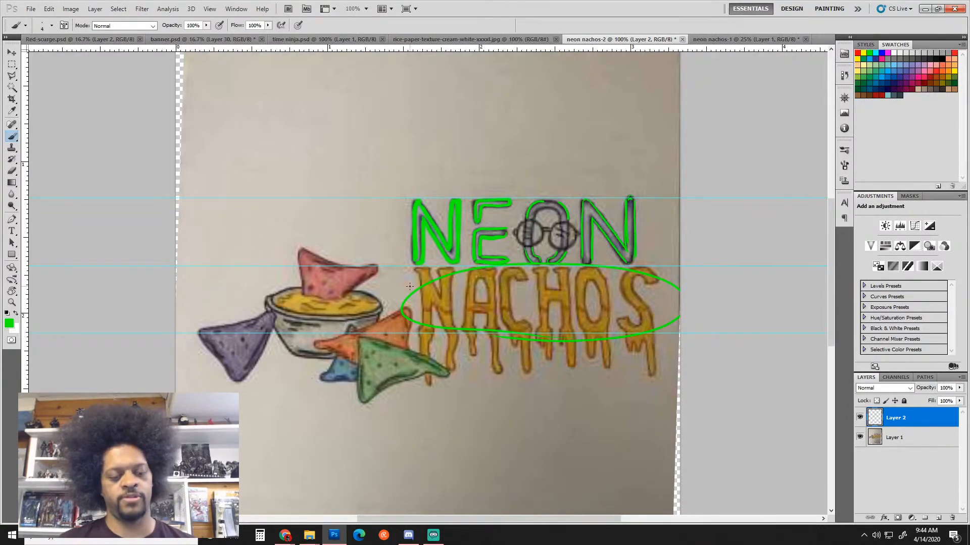
key(ctrl+z)
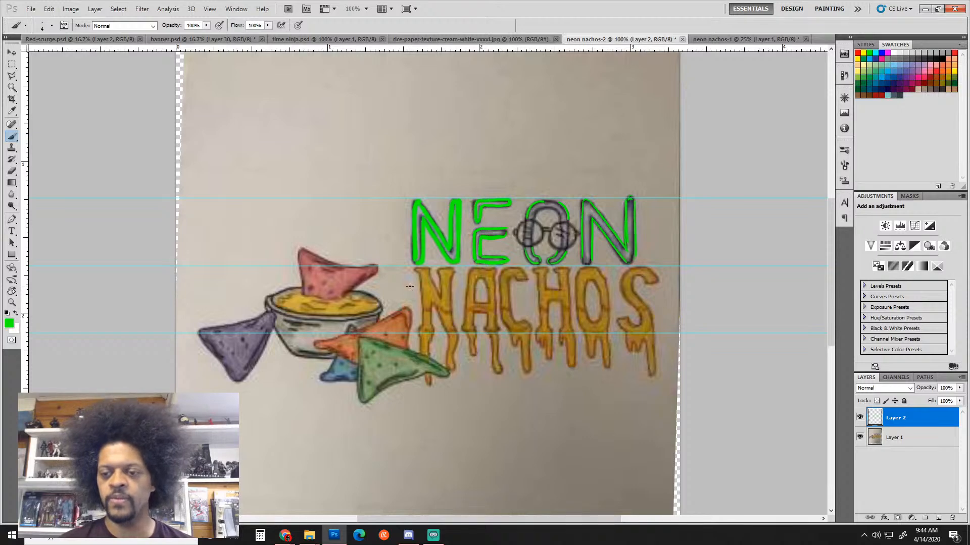
scroll(562, 196, up, 2)
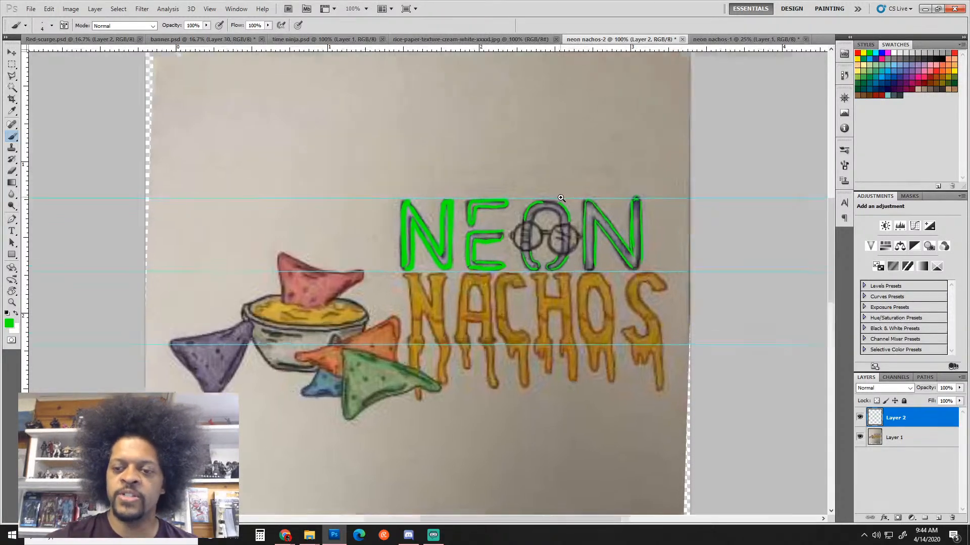
Close the gap atop the O and add small green loops above the O and last N
mouse_move(512, 202)
mouse_down()
mouse_move(539, 205)
mouse_move(518, 205)
mouse_up()
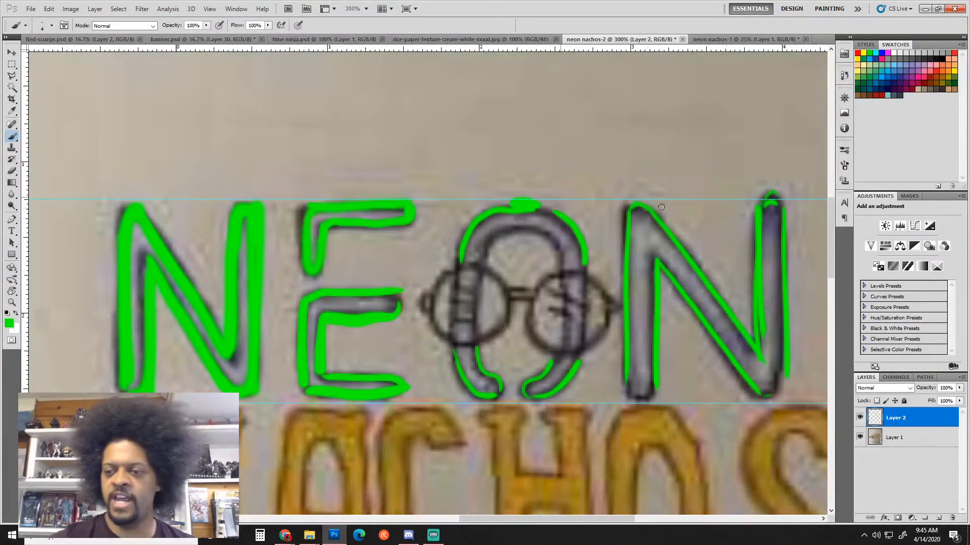
mouse_move(769, 203)
mouse_down()
mouse_move(774, 194)
mouse_move(781, 202)
mouse_up()
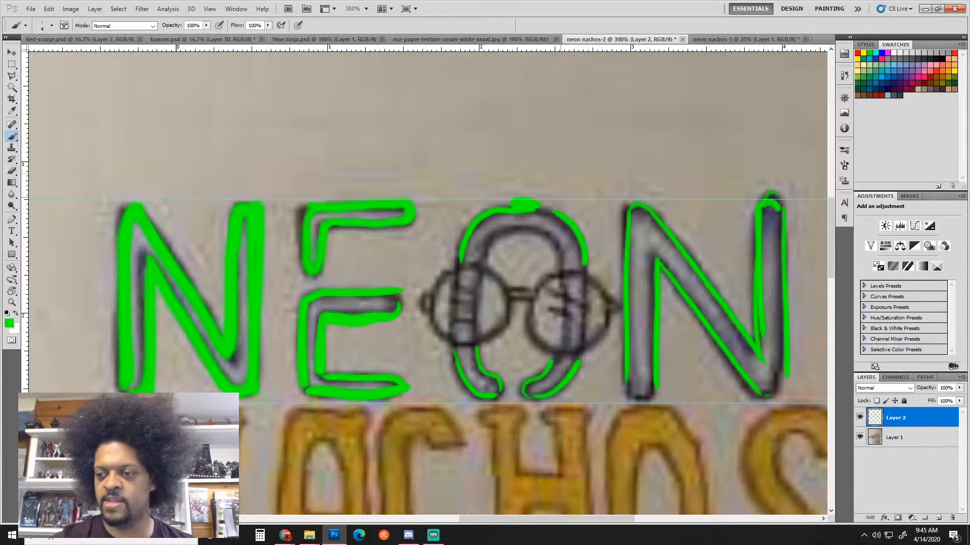
drag(517, 185, 525, 188)
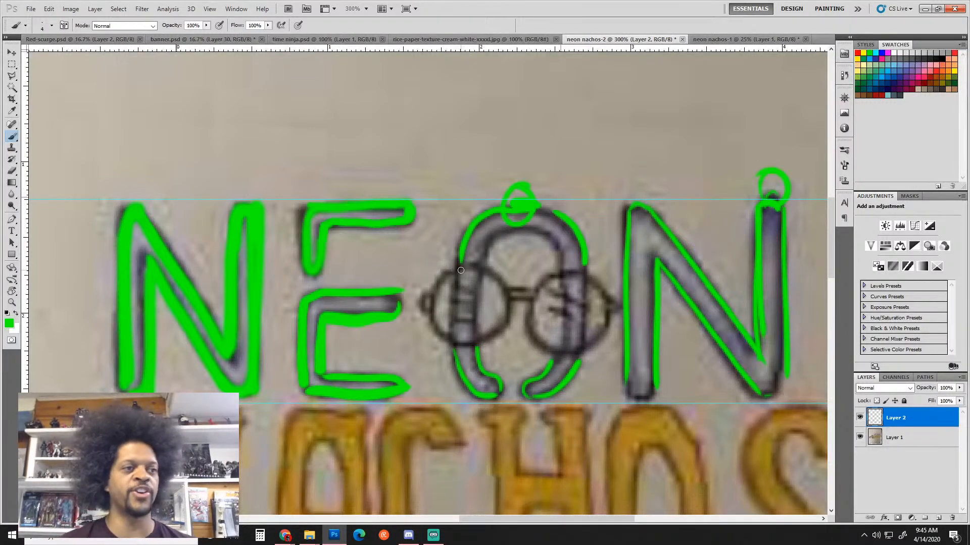
scroll(657, 224, down, 2)
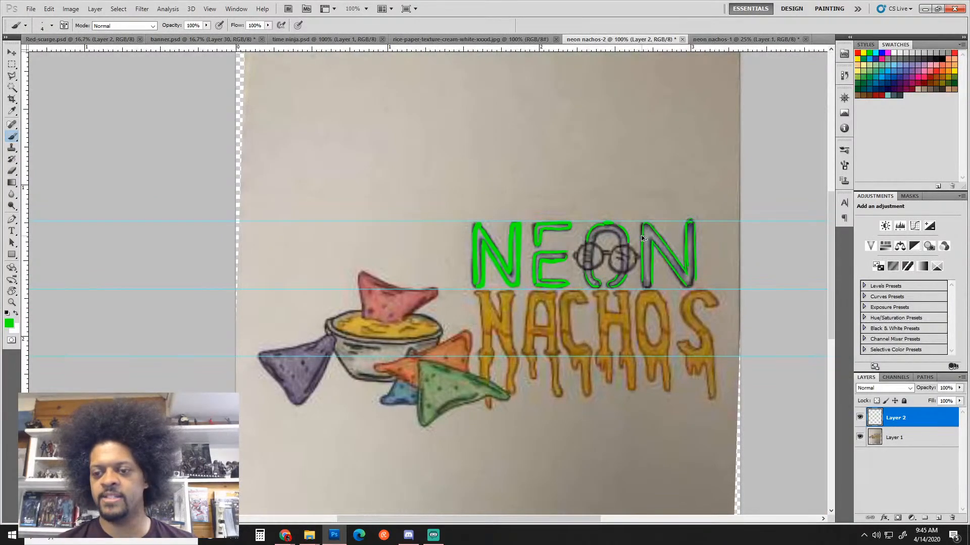
scroll(600, 333, up, 1)
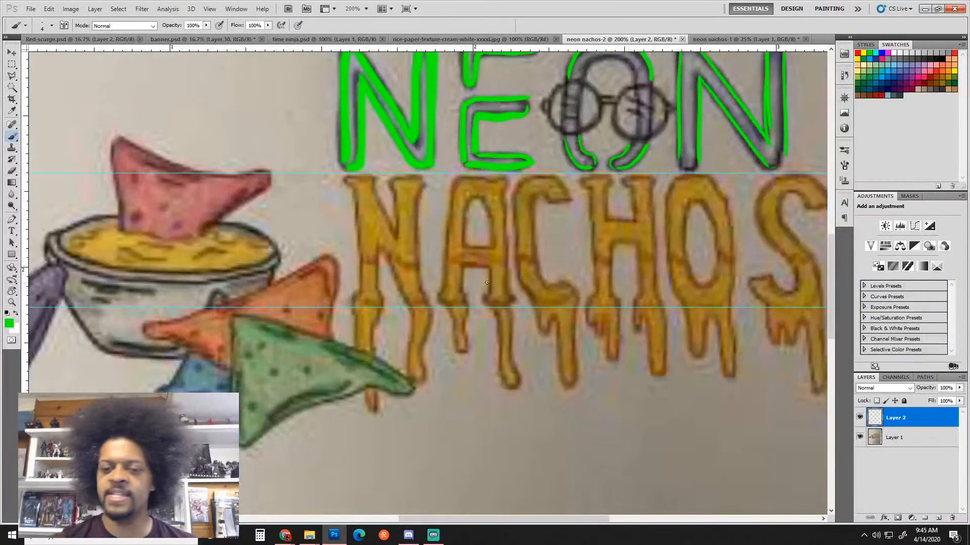
Make orange the paint colour, try orange strokes on NACHOS, then undo them all
click(946, 57)
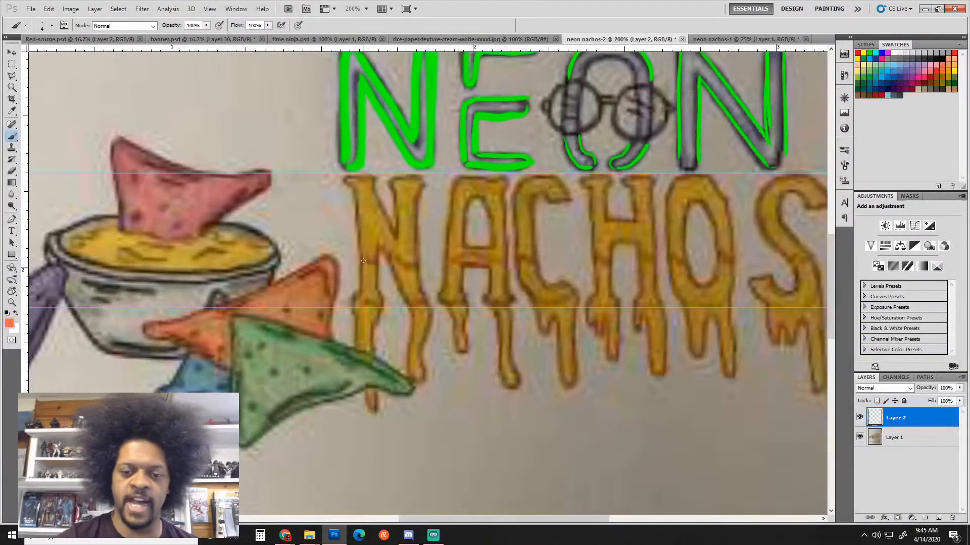
drag(396, 258, 527, 261)
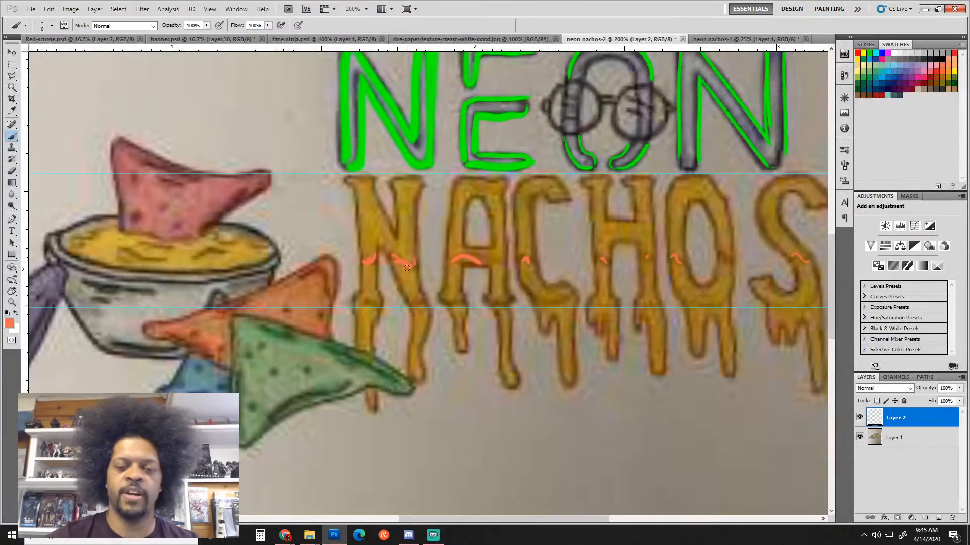
mouse_move(369, 282)
mouse_down()
mouse_move(364, 342)
mouse_move(369, 263)
mouse_move(367, 281)
mouse_move(418, 328)
mouse_move(404, 268)
mouse_move(457, 305)
mouse_move(460, 336)
mouse_move(471, 257)
mouse_move(499, 284)
mouse_move(507, 361)
mouse_up()
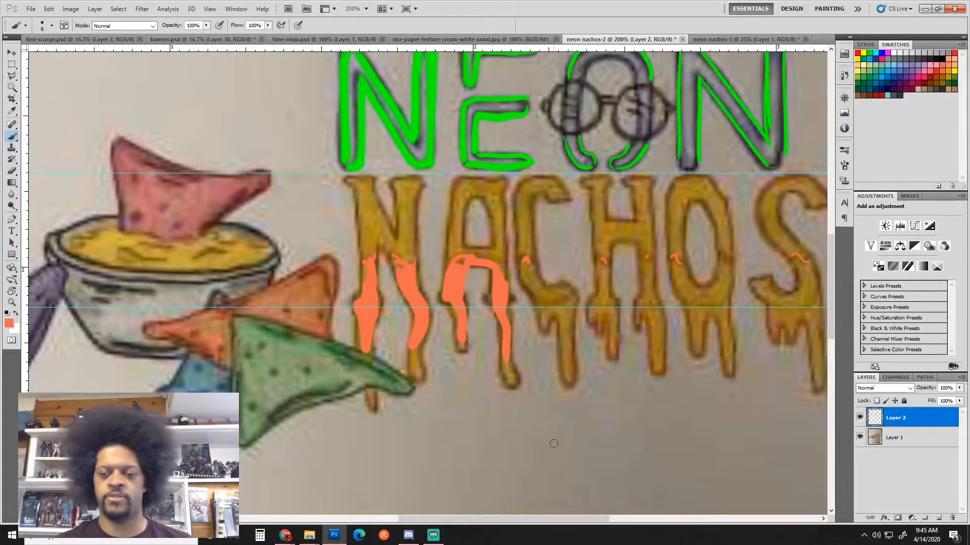
key(ctrl+alt+z)
key(ctrl+alt+z)
key(ctrl+alt+z)
key(ctrl+alt+z)
key(ctrl+alt+z)
key(ctrl+alt+z)
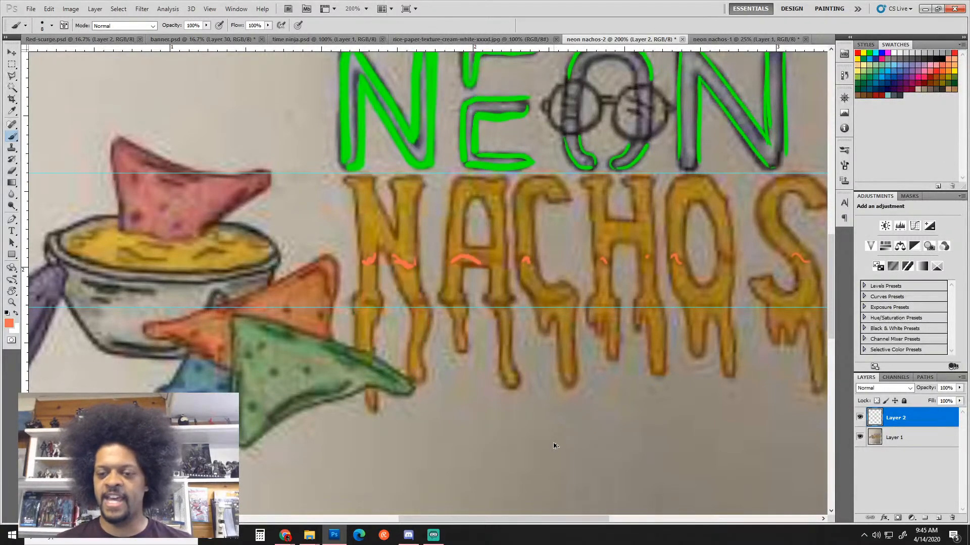
key(ctrl+alt+z)
key(ctrl+alt+z)
key(ctrl+alt+z)
key(ctrl+alt+z)
key(ctrl+alt+z)
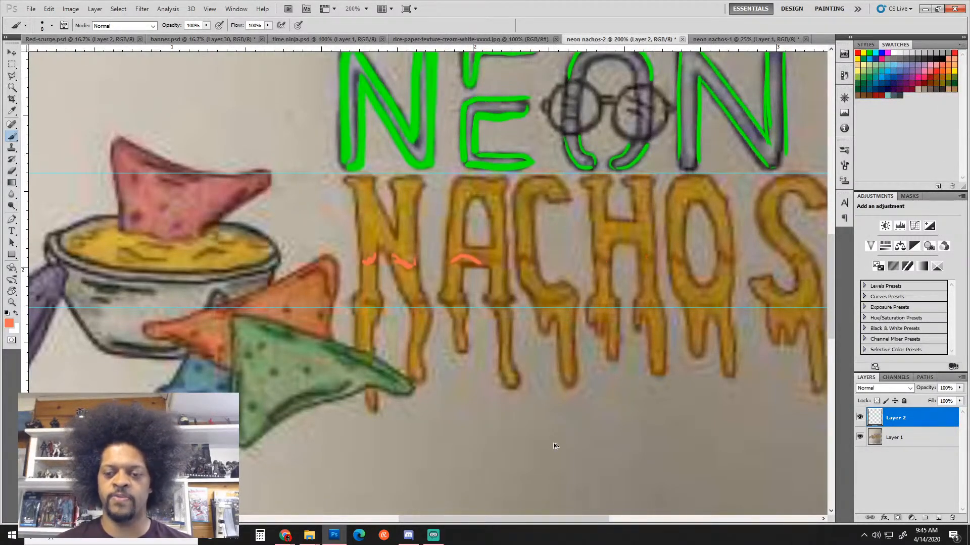
key(ctrl+alt+z)
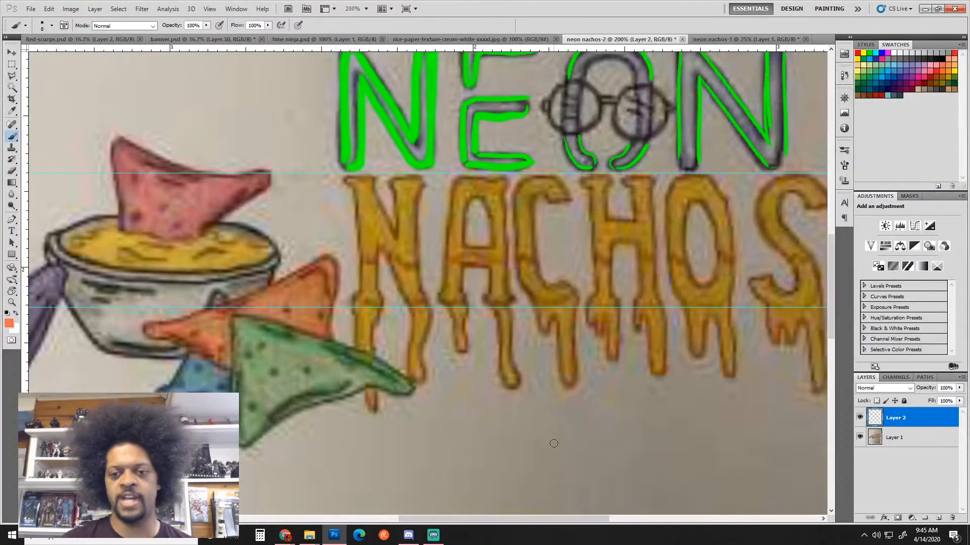
Use the Polygonal Lasso to select the N of NACHOS including both drips
key(l)
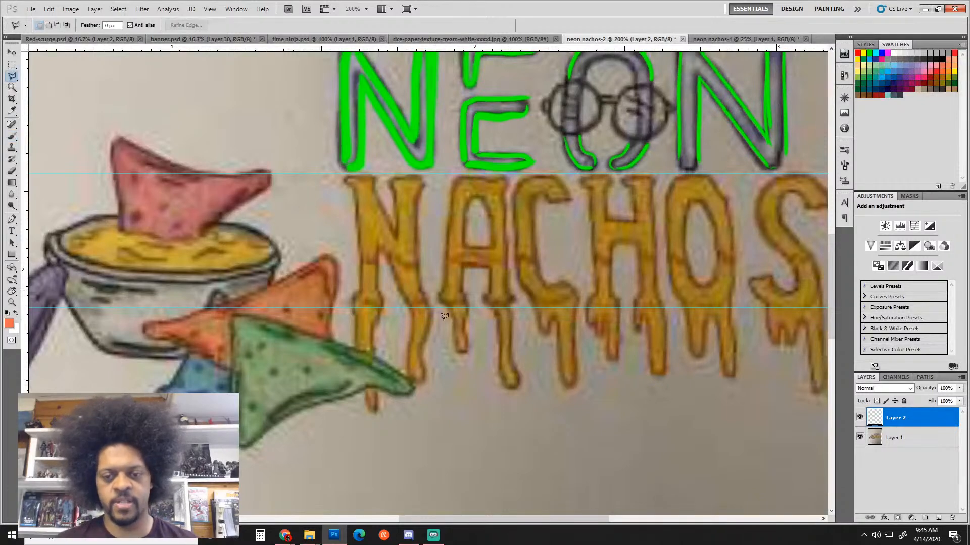
click(361, 252)
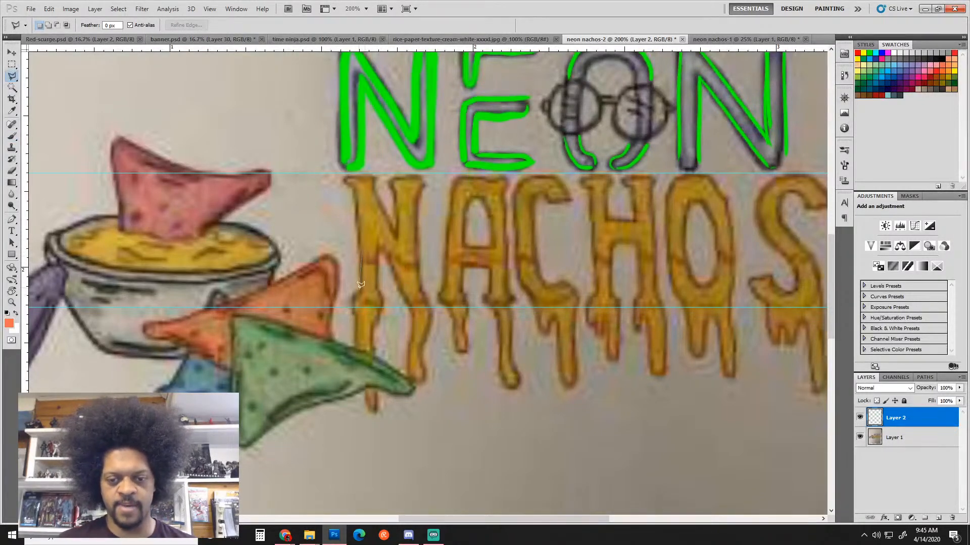
click(353, 296)
click(352, 311)
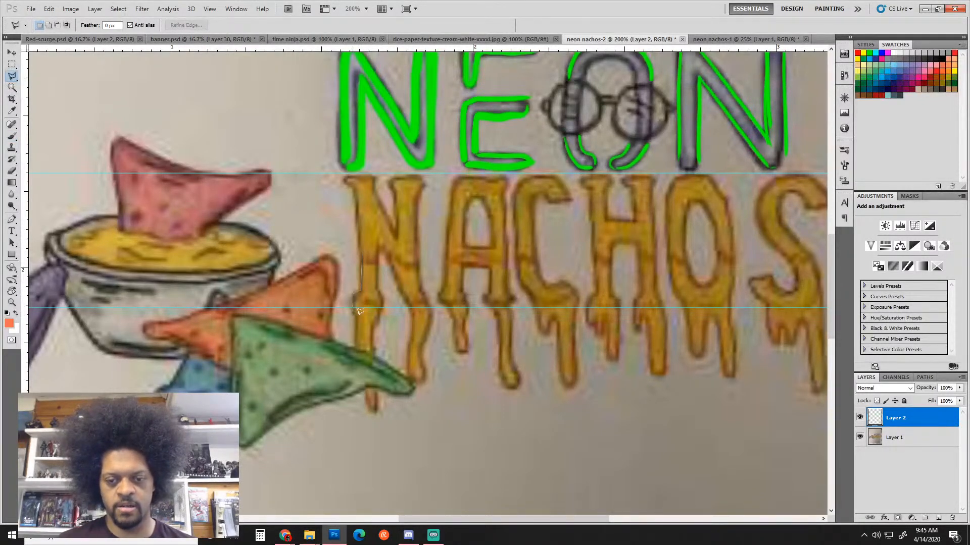
click(359, 316)
click(356, 349)
click(372, 354)
click(374, 327)
click(384, 302)
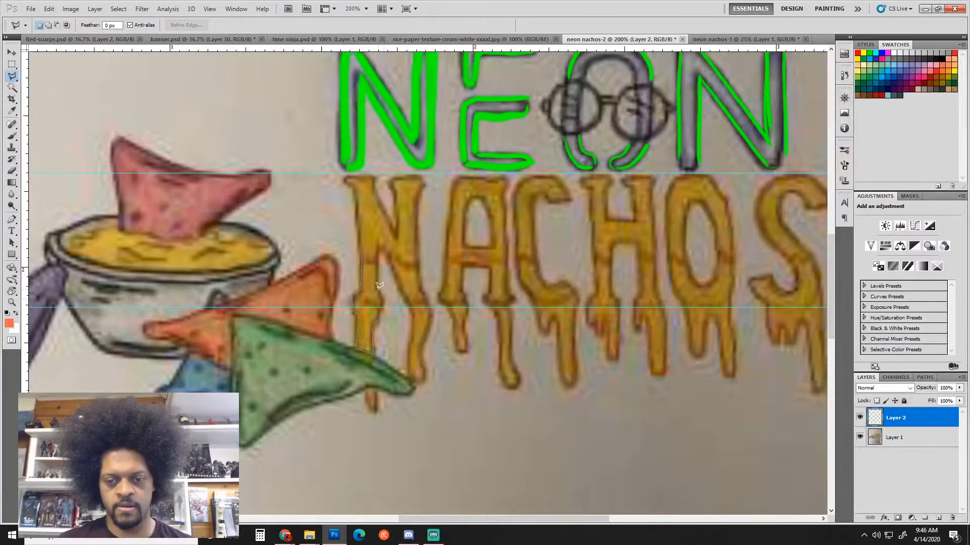
click(377, 286)
click(376, 261)
click(382, 242)
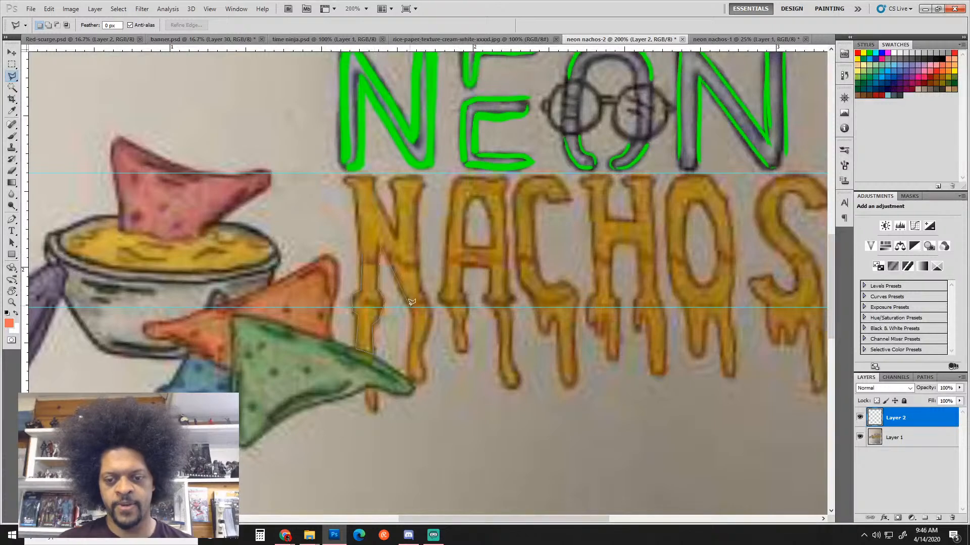
click(415, 315)
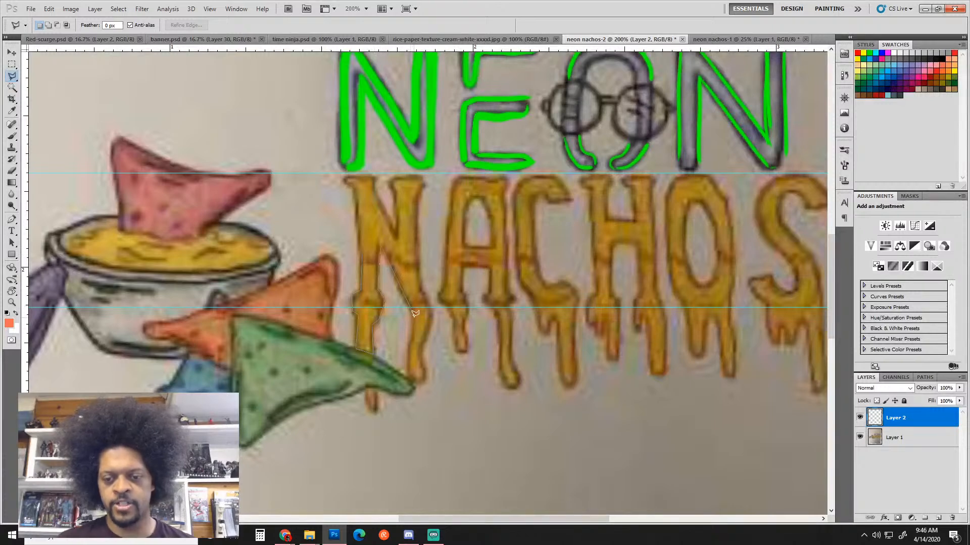
click(410, 367)
click(422, 382)
click(426, 367)
click(421, 353)
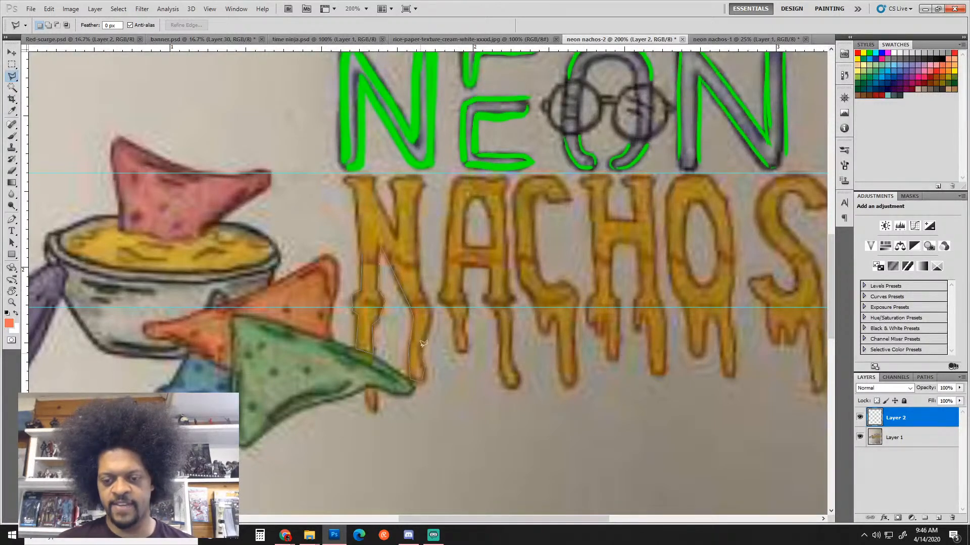
click(431, 331)
click(433, 310)
click(419, 286)
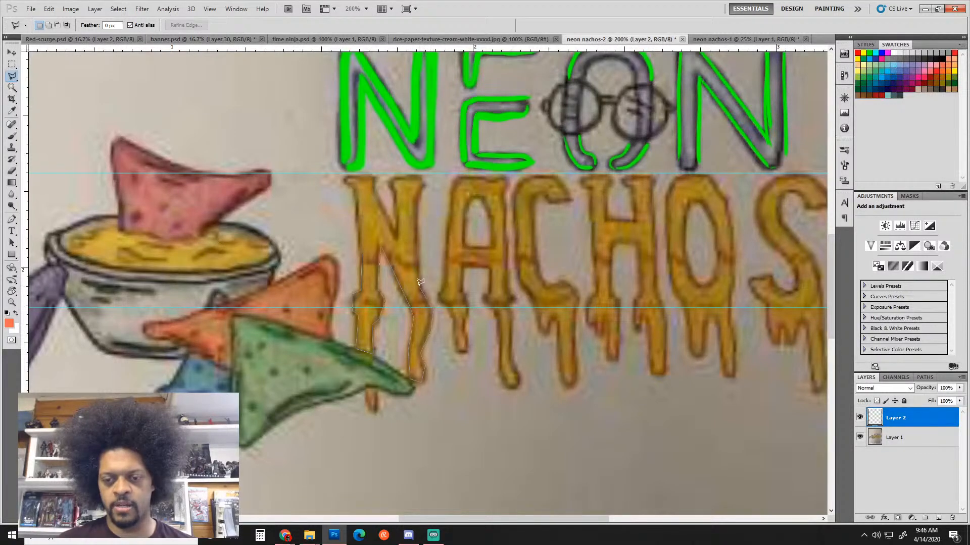
click(415, 242)
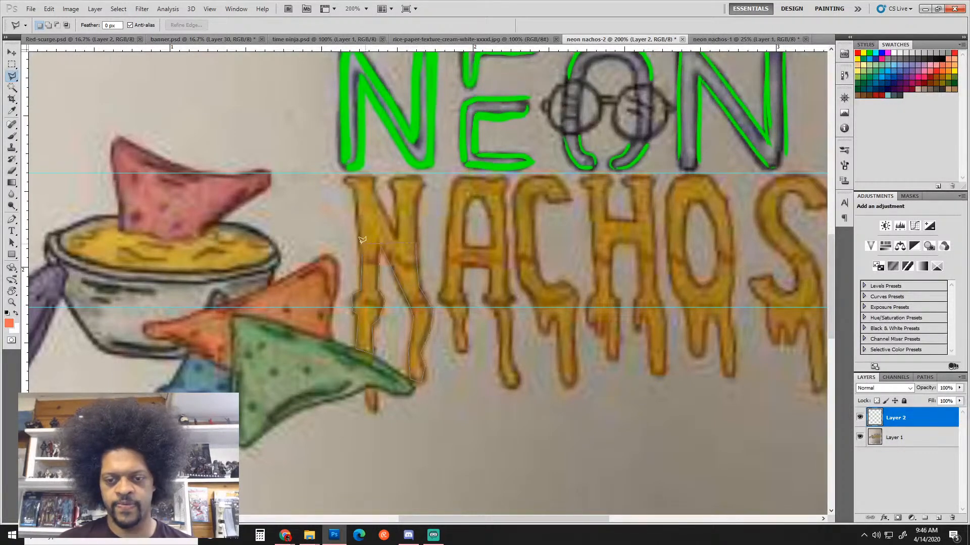
click(362, 240)
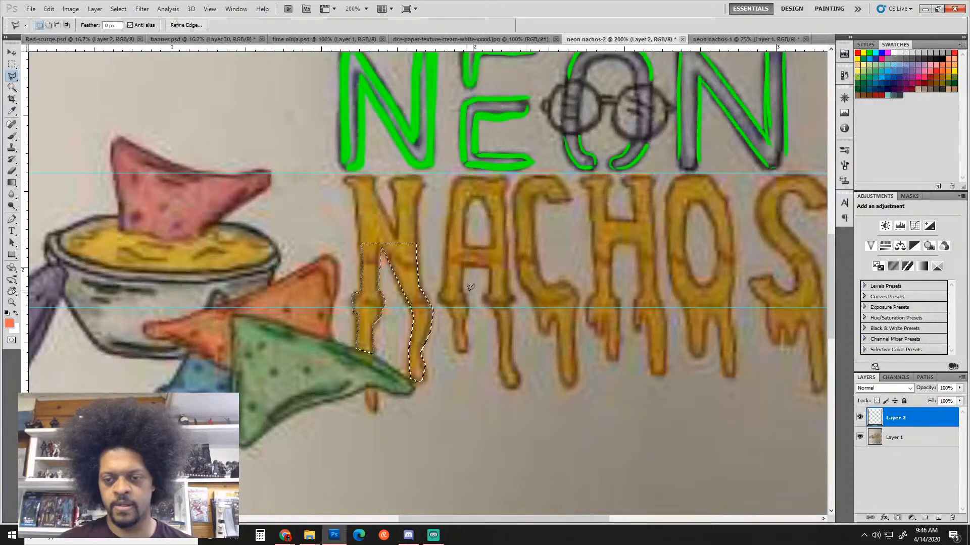
Add the dripping A to the selection, recovering from a warning on the first attempt
click(447, 241)
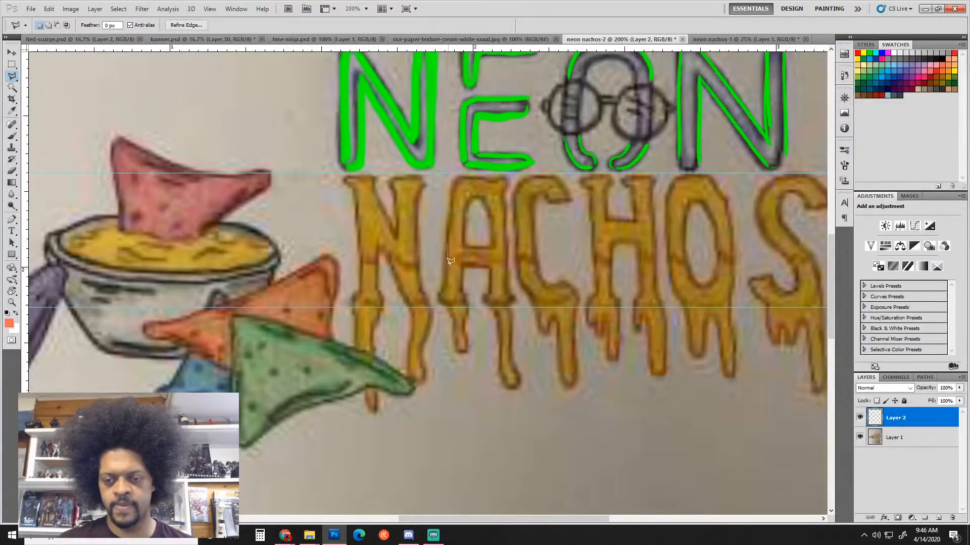
double_click(450, 266)
key(Return)
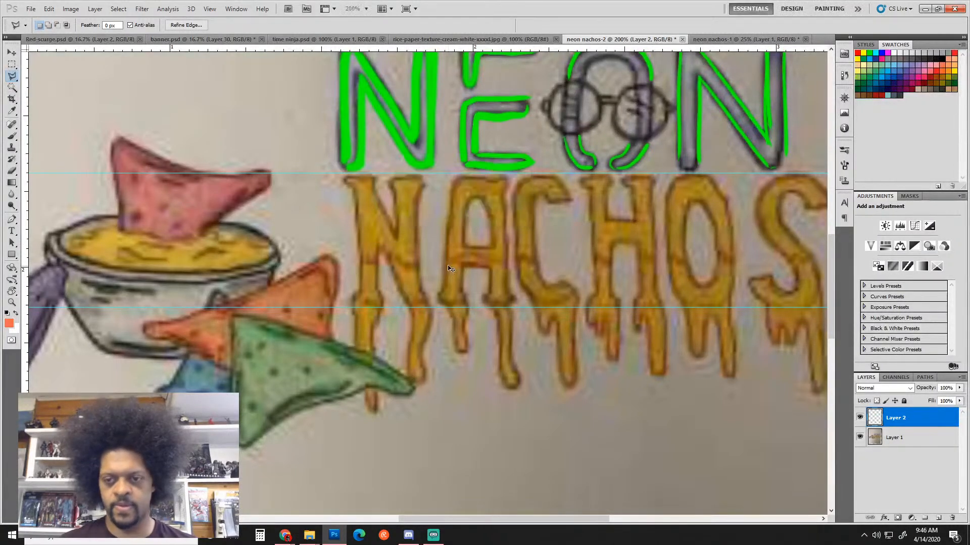
click(447, 247)
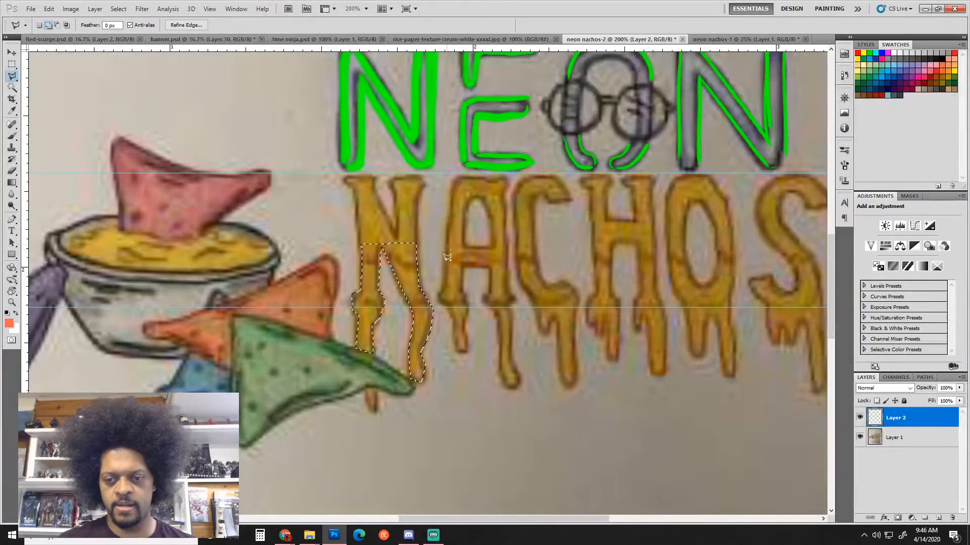
click(441, 298)
click(452, 314)
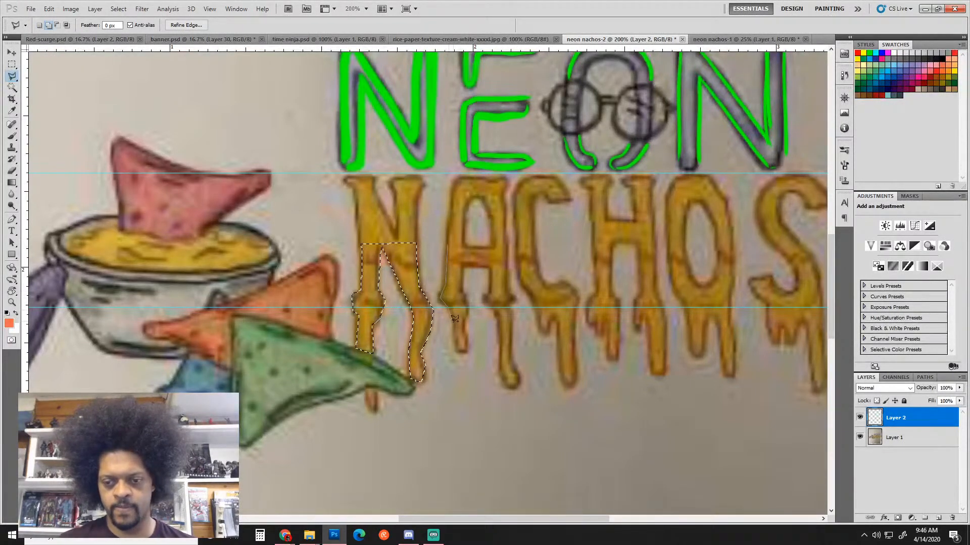
click(464, 351)
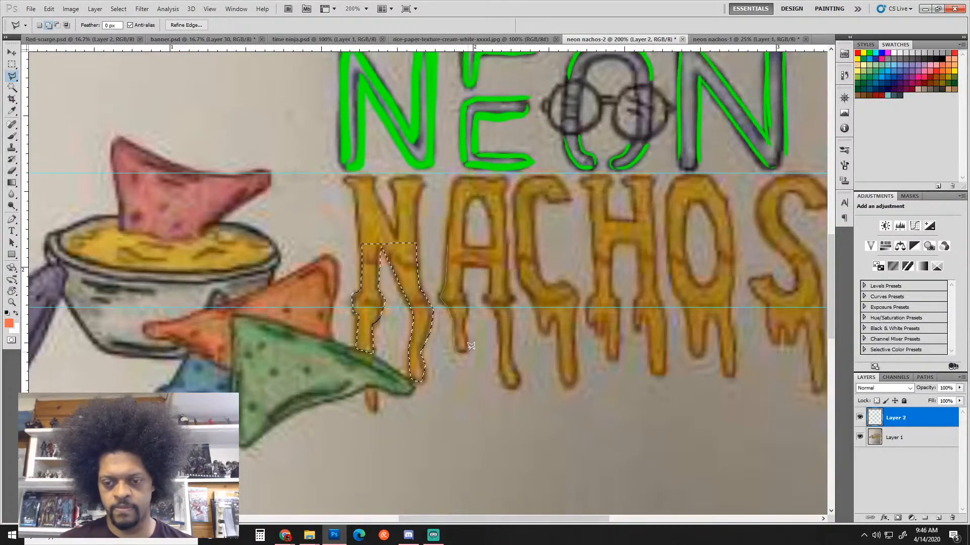
click(470, 307)
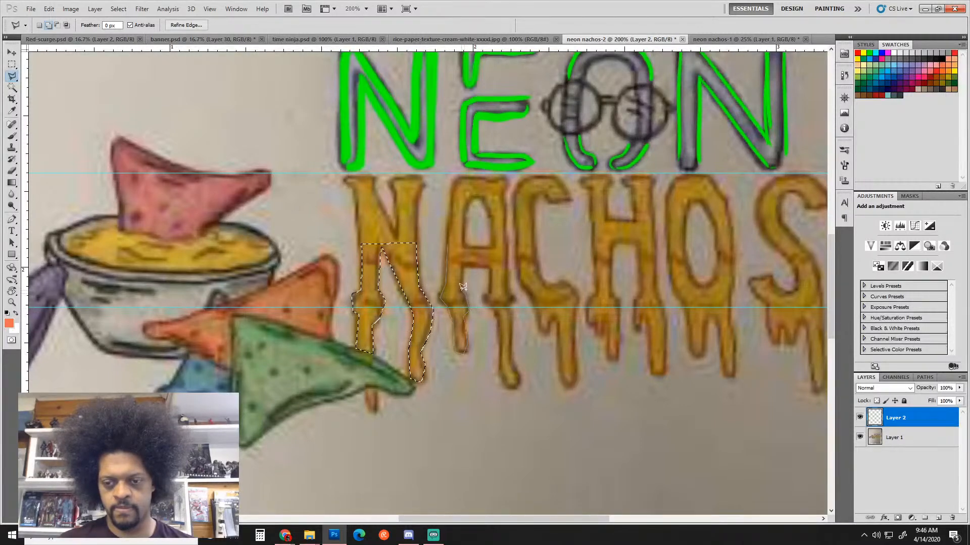
click(465, 268)
click(491, 267)
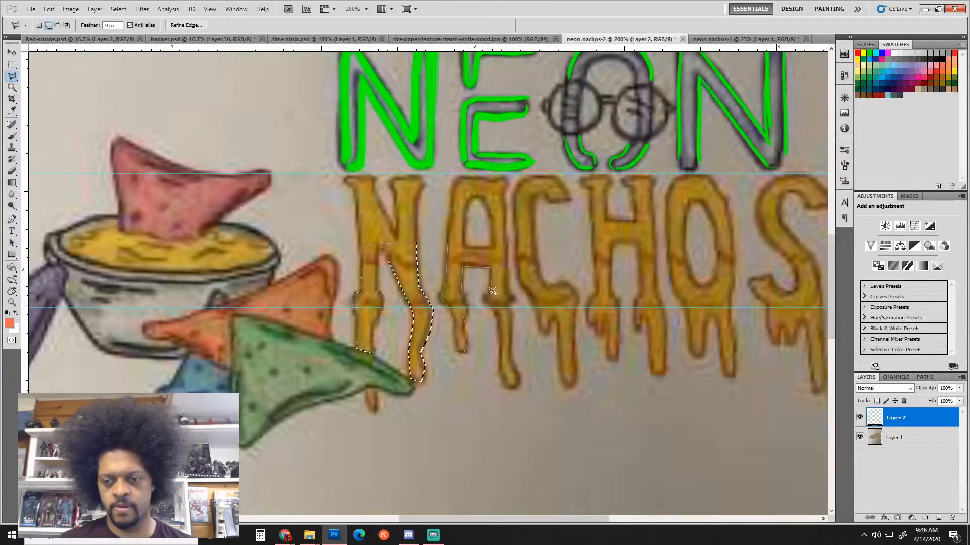
click(487, 301)
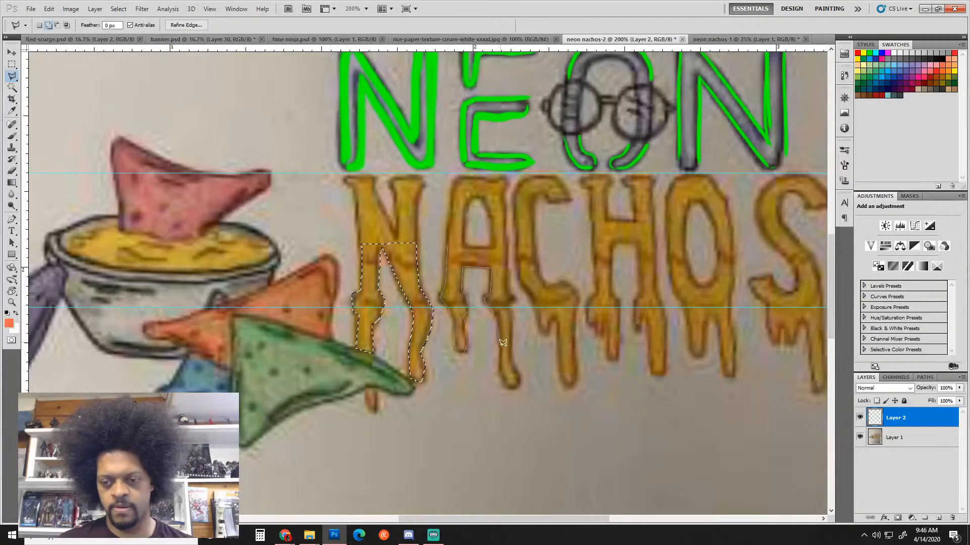
click(499, 317)
click(500, 371)
click(512, 389)
click(519, 376)
click(512, 350)
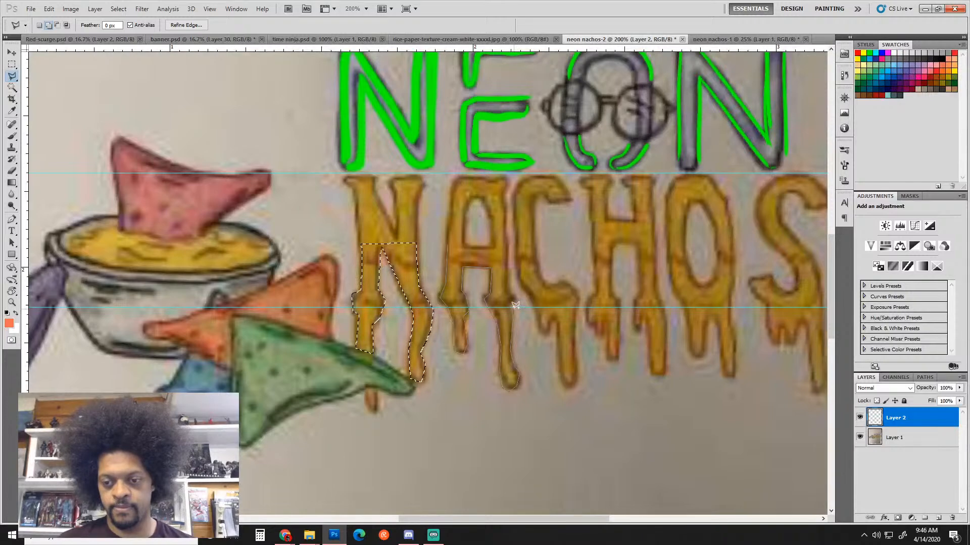
click(514, 302)
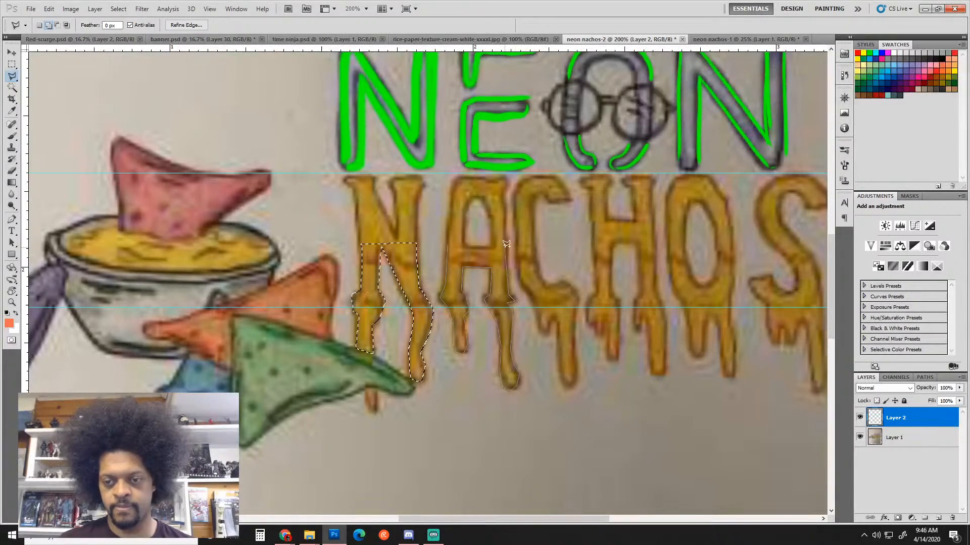
click(447, 242)
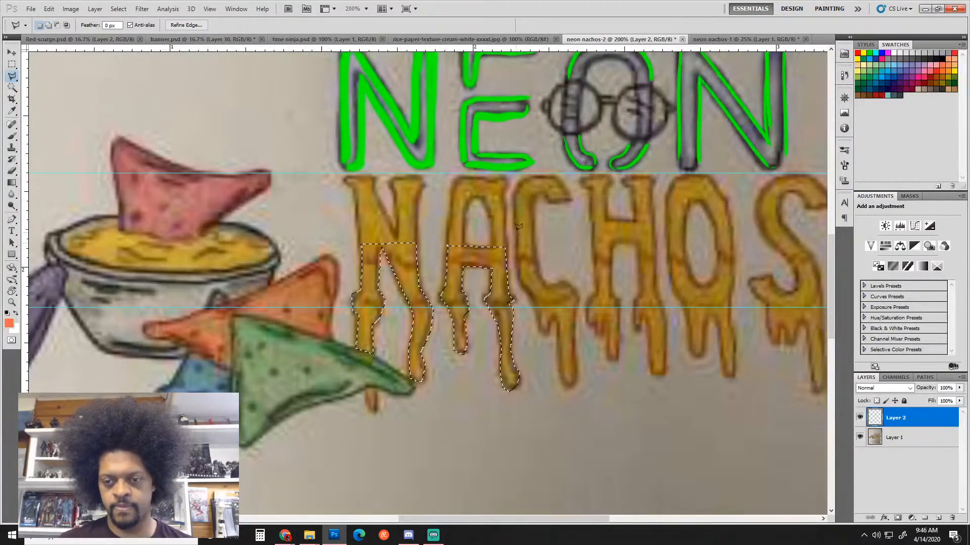
Add the C and its drips to the selection
click(534, 246)
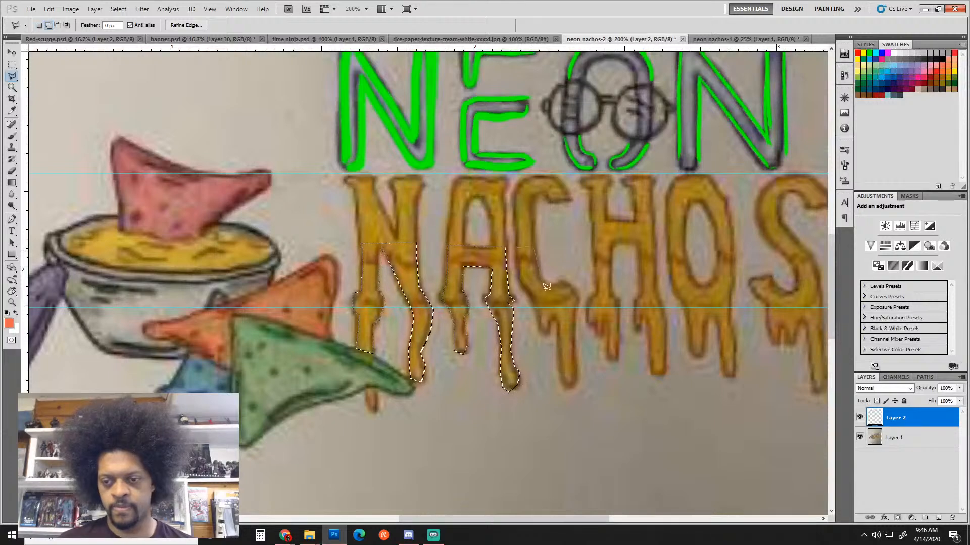
click(556, 282)
click(563, 281)
click(571, 286)
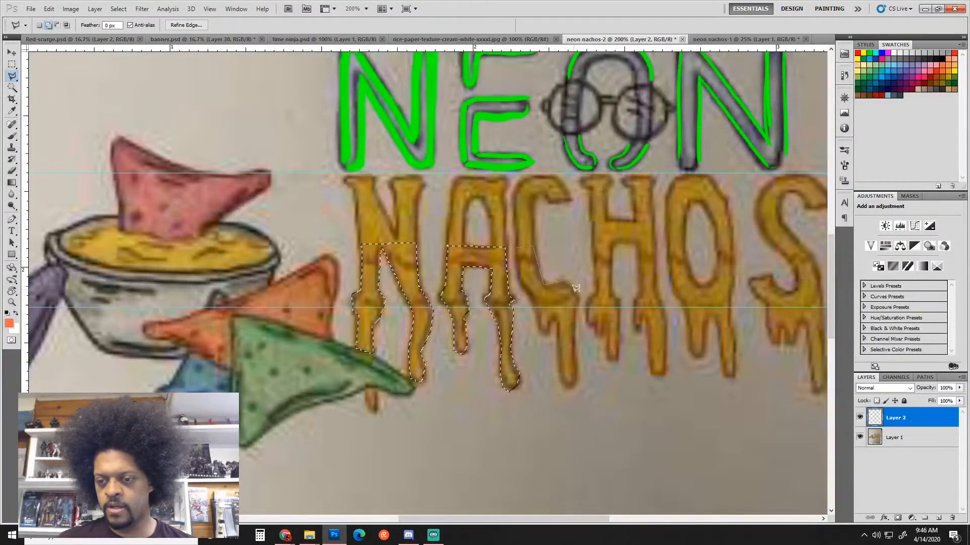
click(578, 297)
click(578, 307)
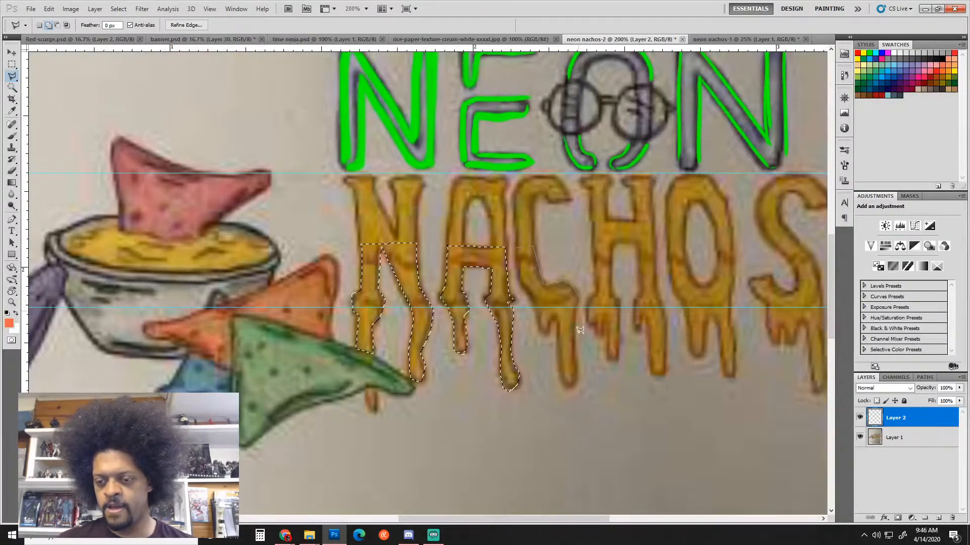
click(575, 381)
click(566, 382)
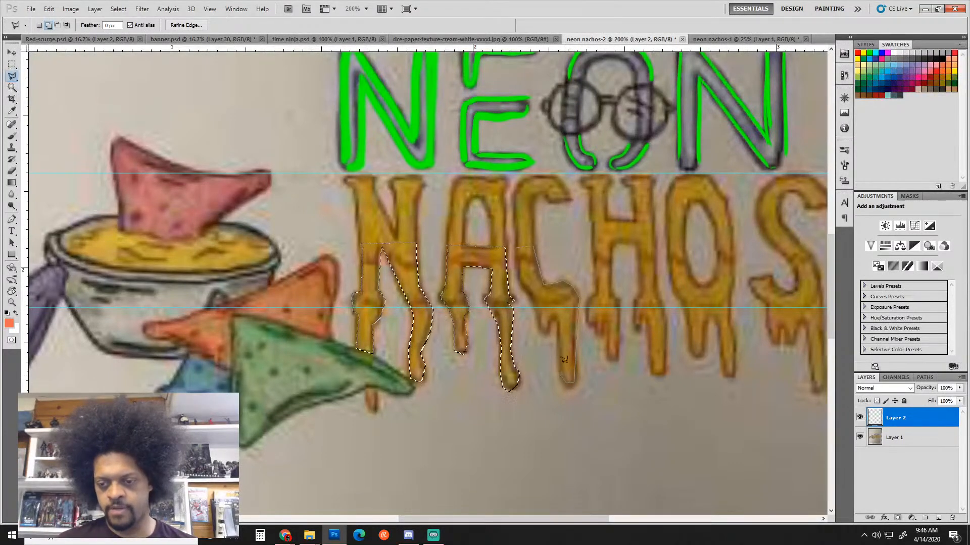
click(553, 320)
click(549, 324)
click(548, 333)
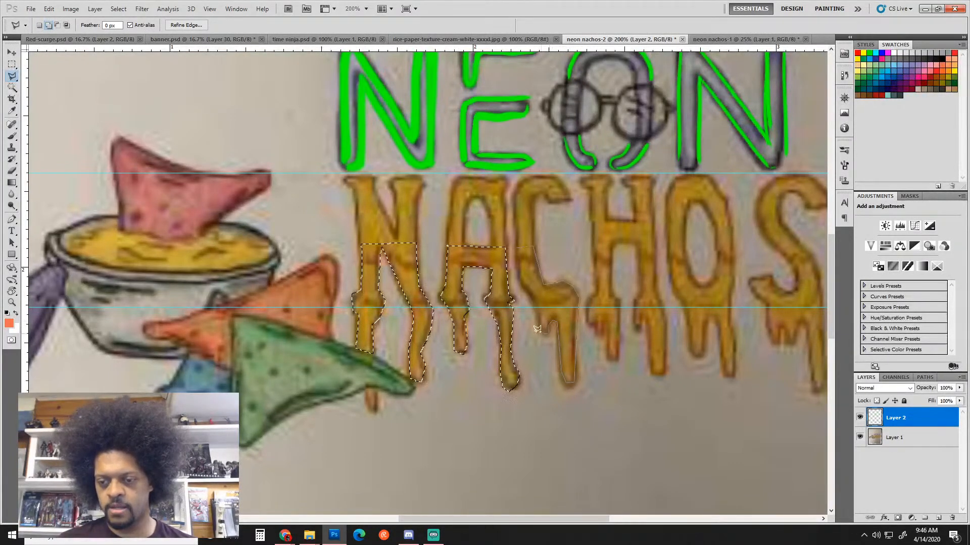
click(540, 332)
click(536, 305)
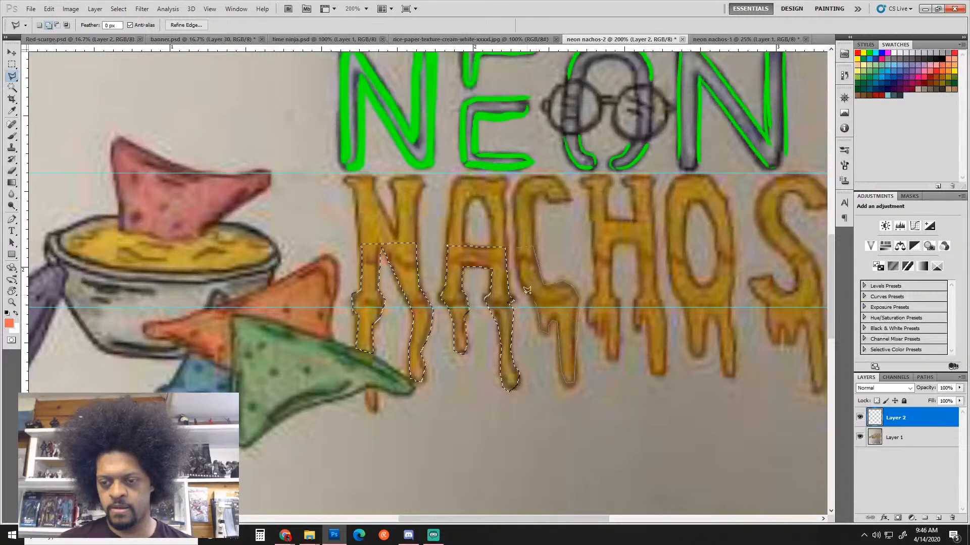
click(519, 281)
click(523, 255)
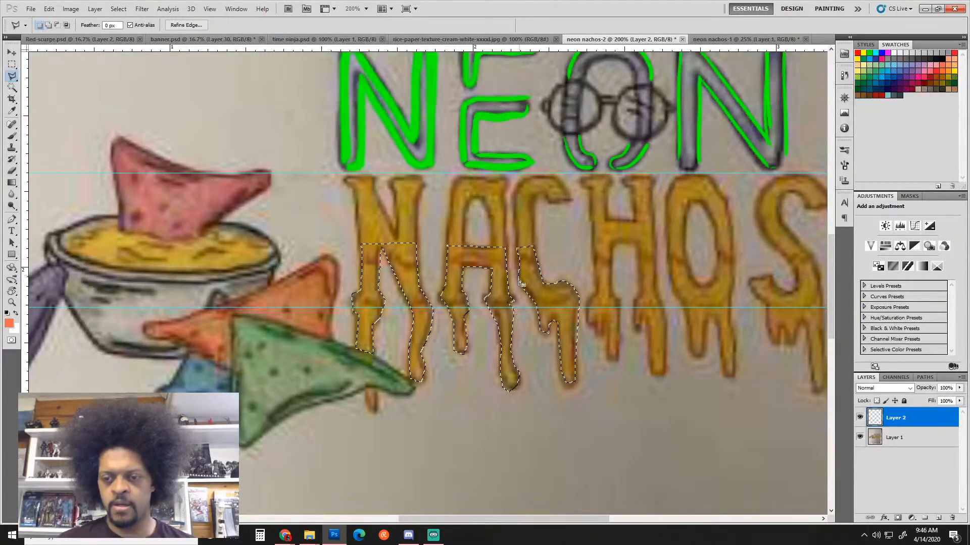
Sample the gold NACHOS lettering, then shift the hue to about 31° for burnt orange af6414
key(i)
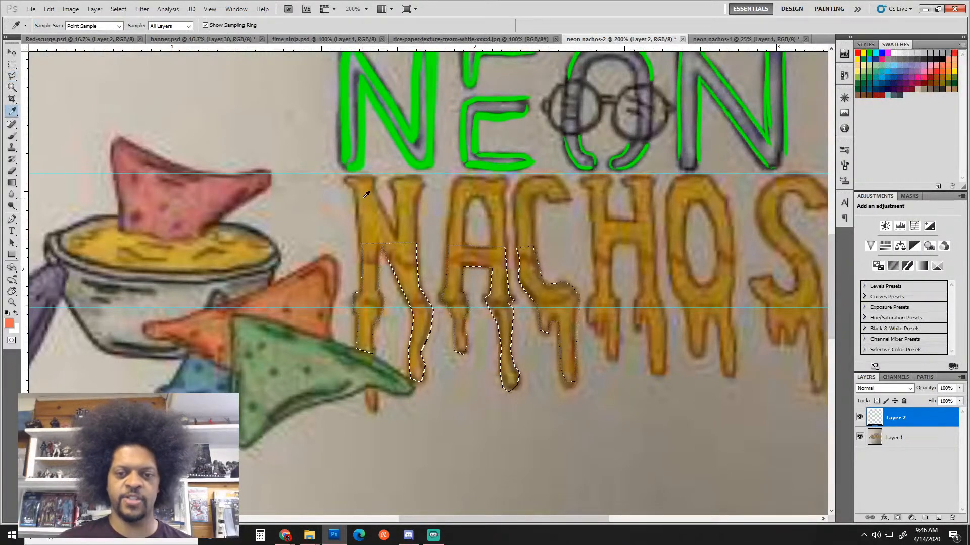
click(347, 199)
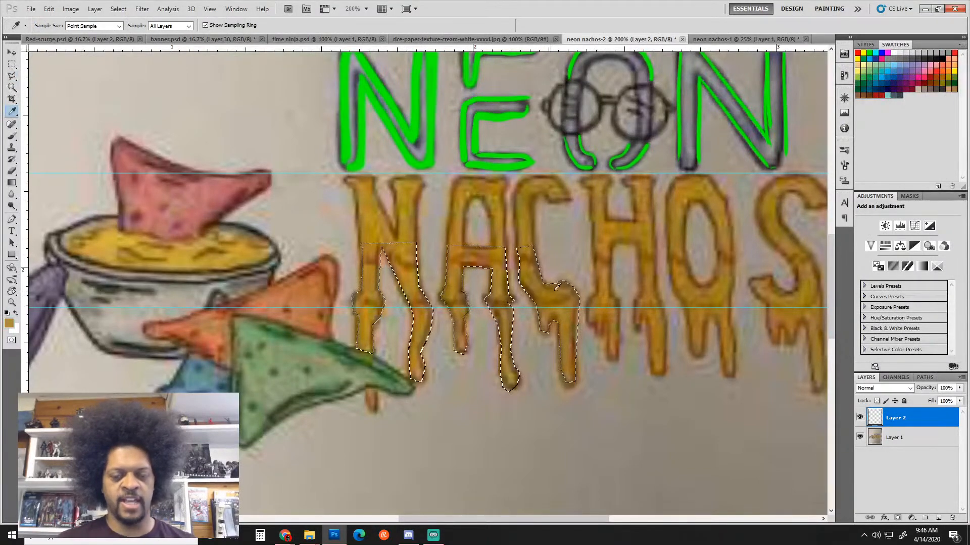
click(8, 323)
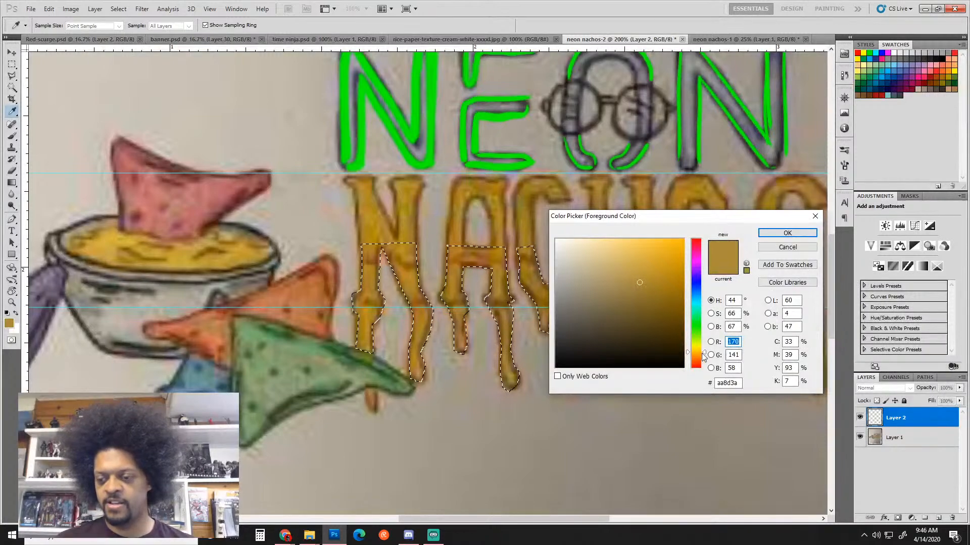
key(Return)
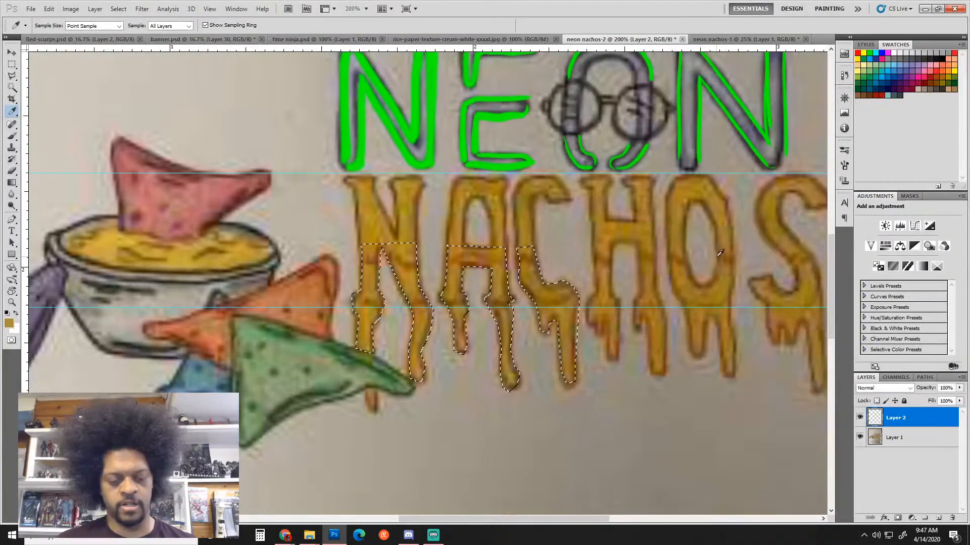
key(x)
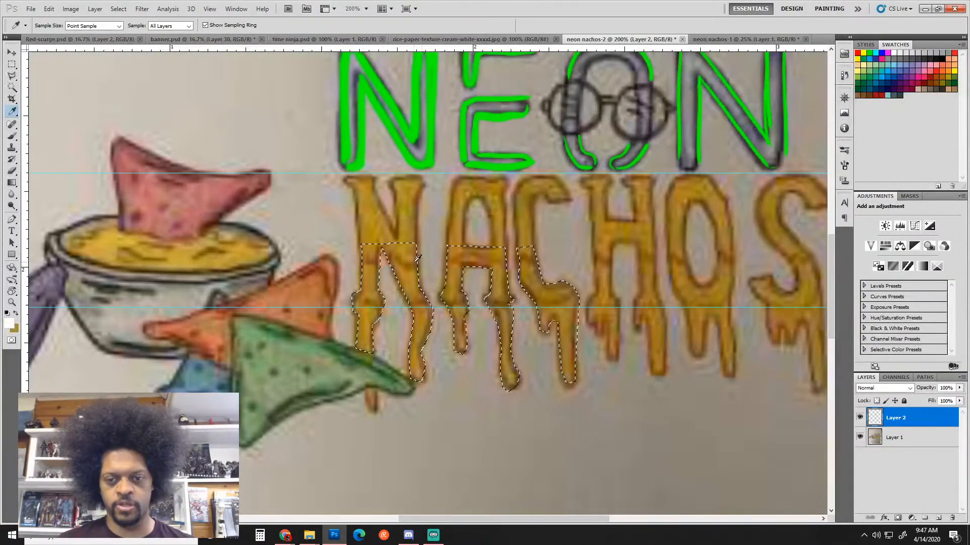
click(405, 231)
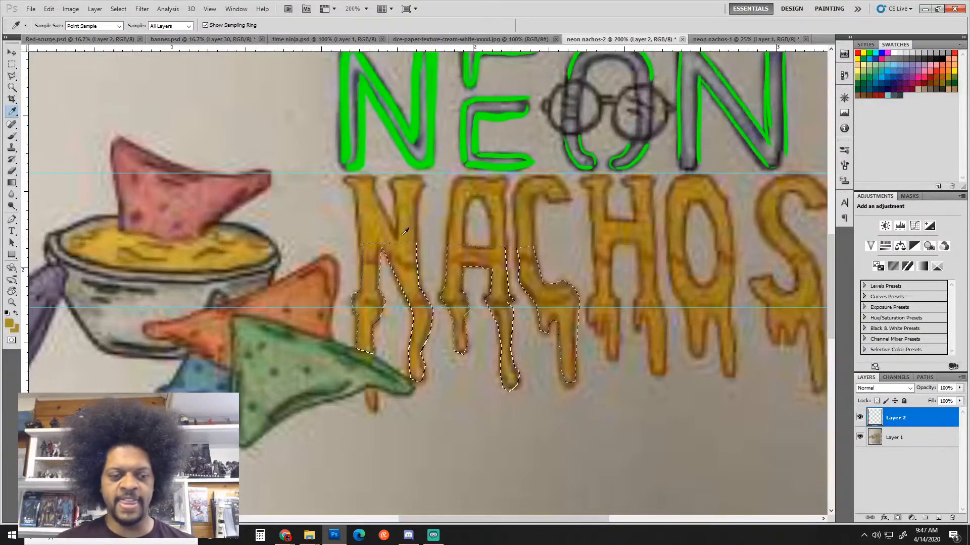
click(8, 323)
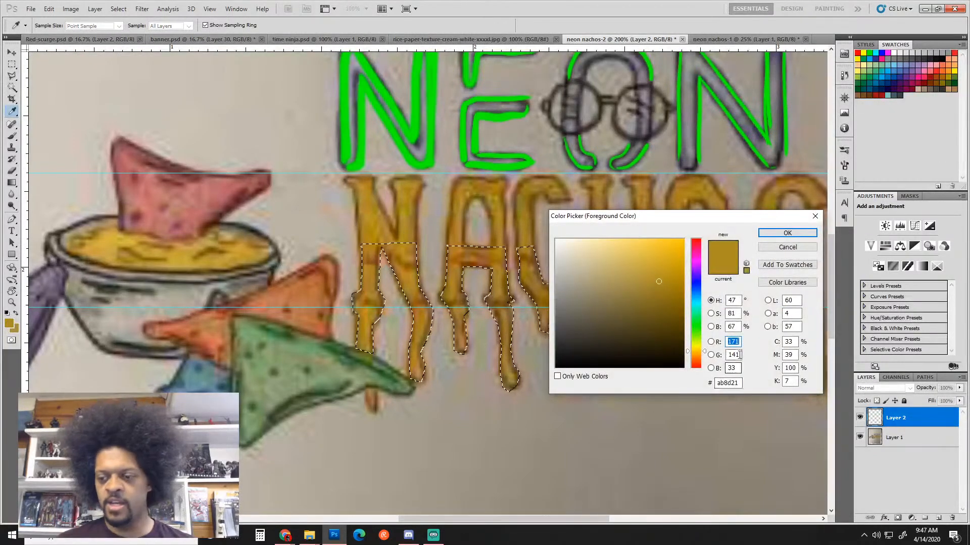
drag(705, 350, 704, 356)
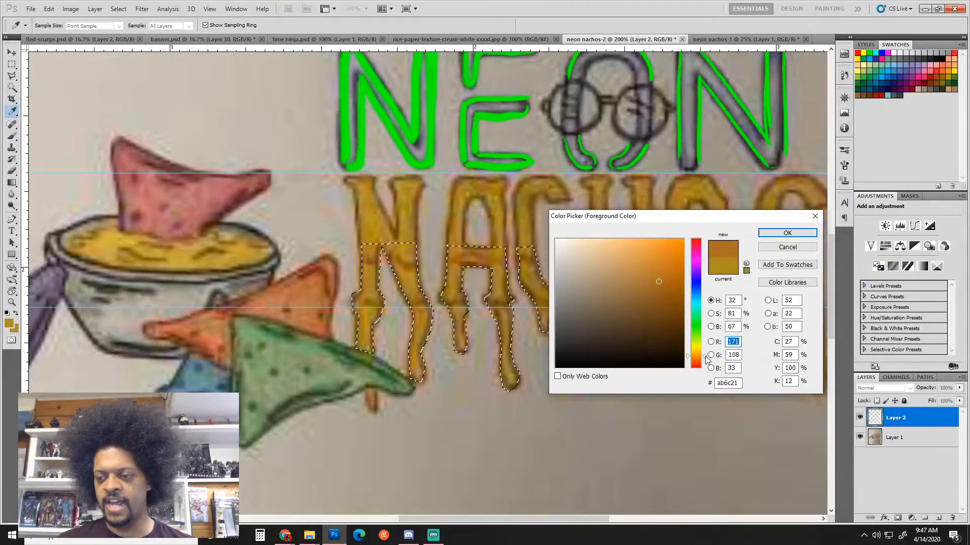
click(669, 279)
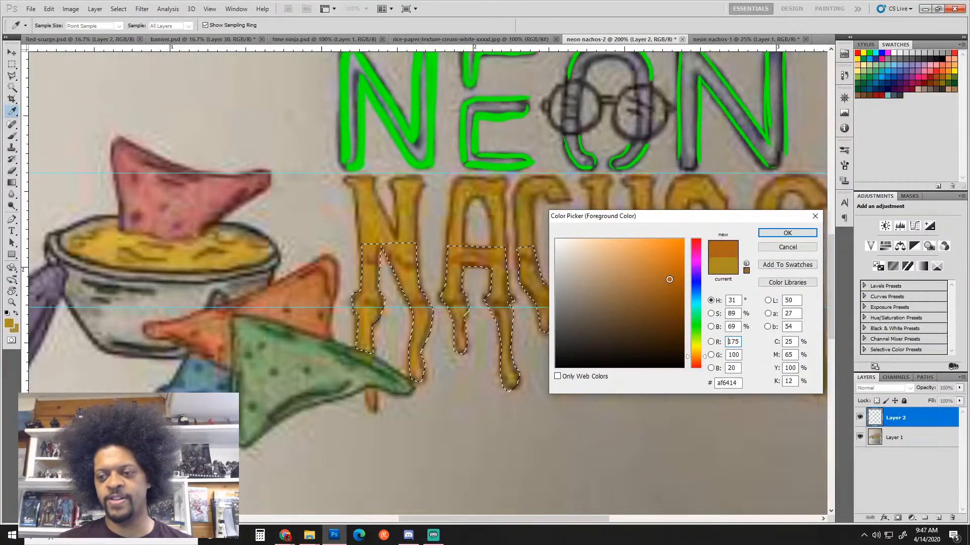
click(786, 233)
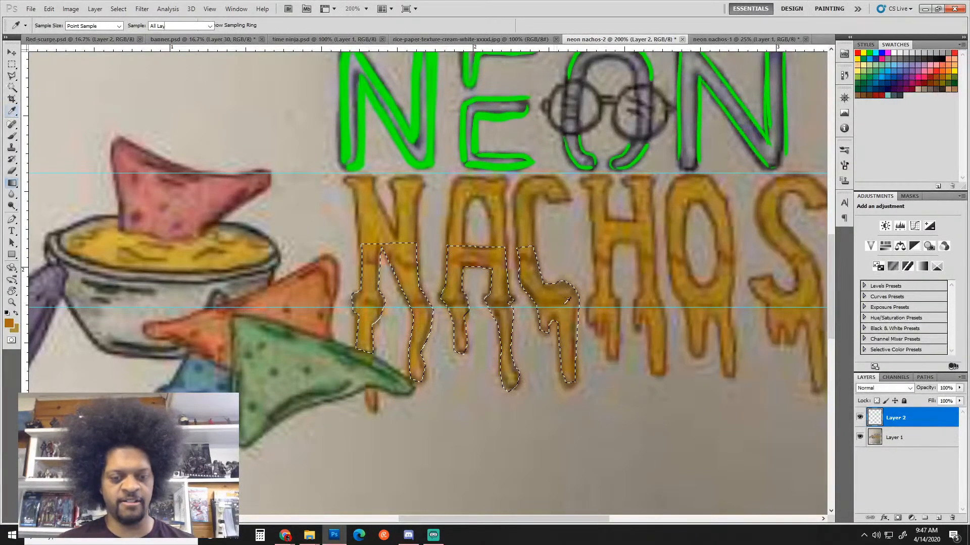
Fill the selected N, A and C bottoms with a first-preset gold-to-orange gradient
key(g)
key(ctrl+h)
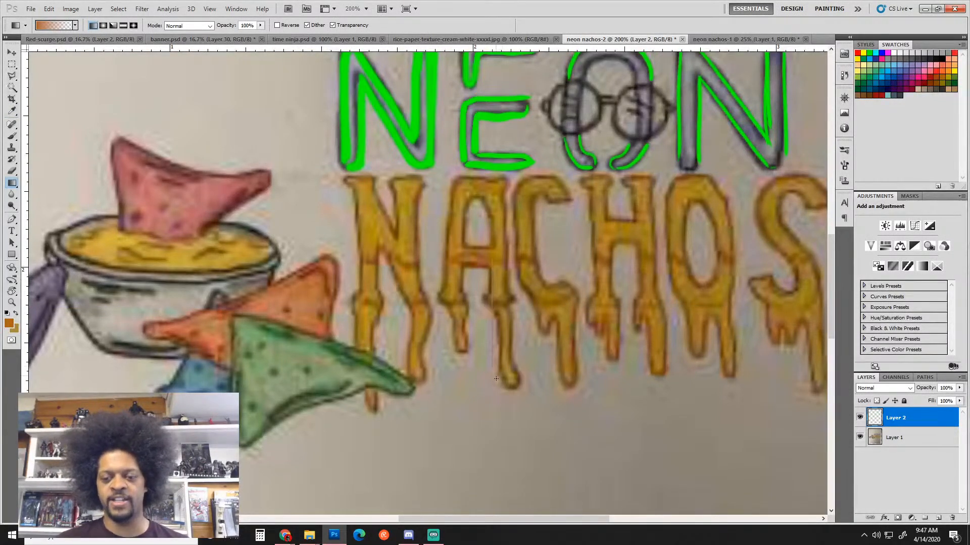
drag(496, 379, 496, 380)
key(ctrl+z)
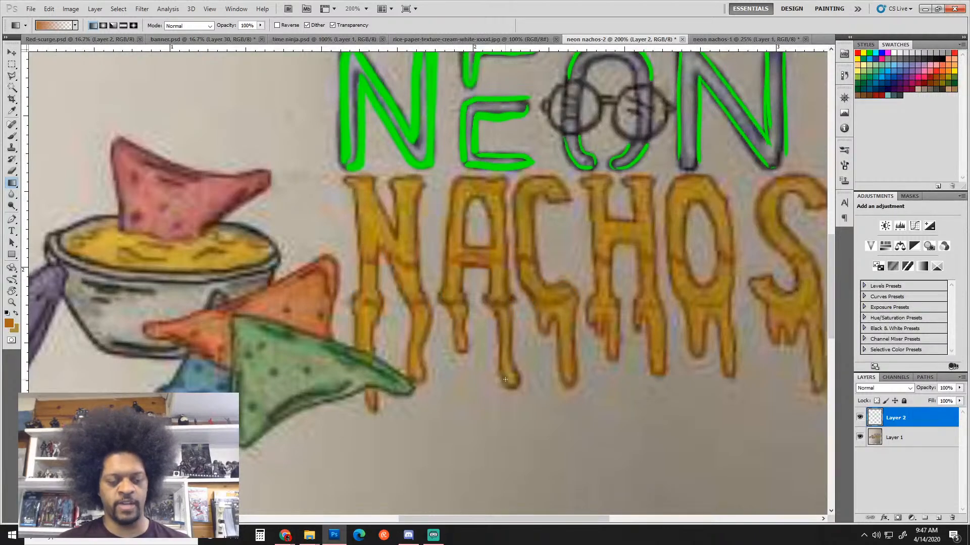
click(74, 26)
click(24, 45)
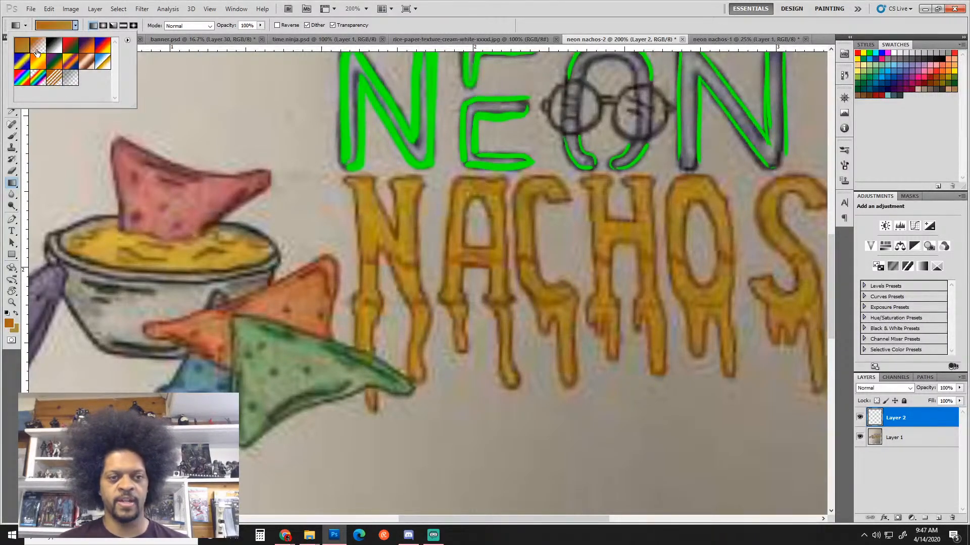
key(Return)
alt+click(503, 255)
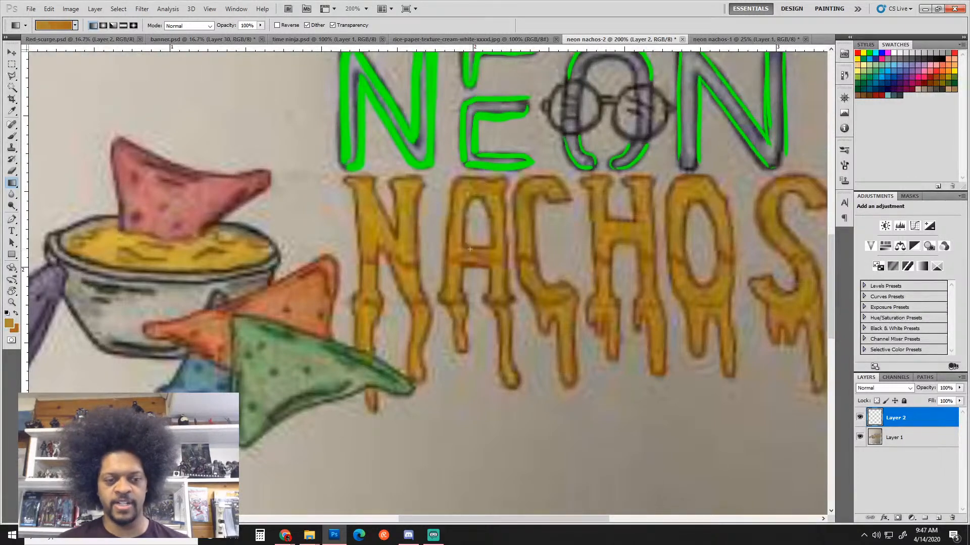
drag(474, 319, 479, 349)
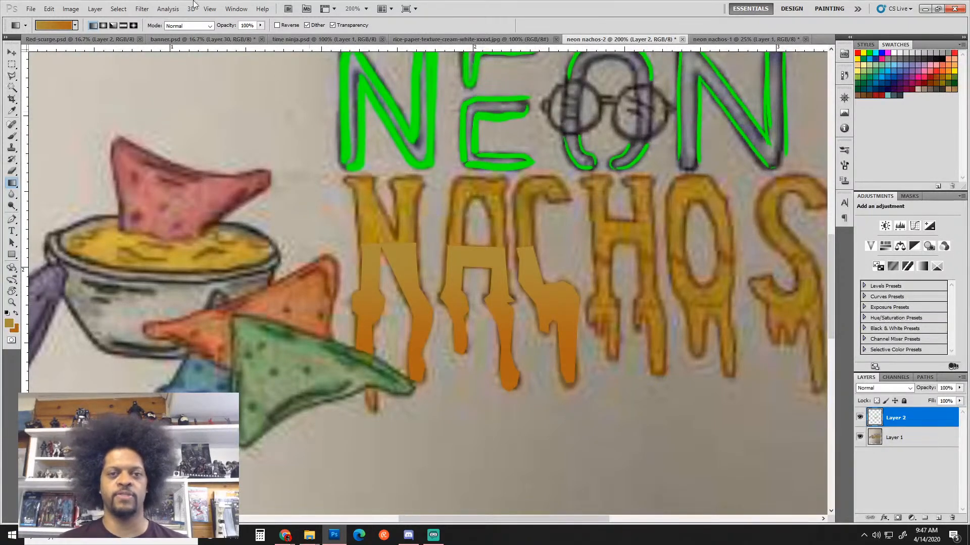
Lower the gradient opacity to about half and set Layer 2 opacity to 70%
click(263, 26)
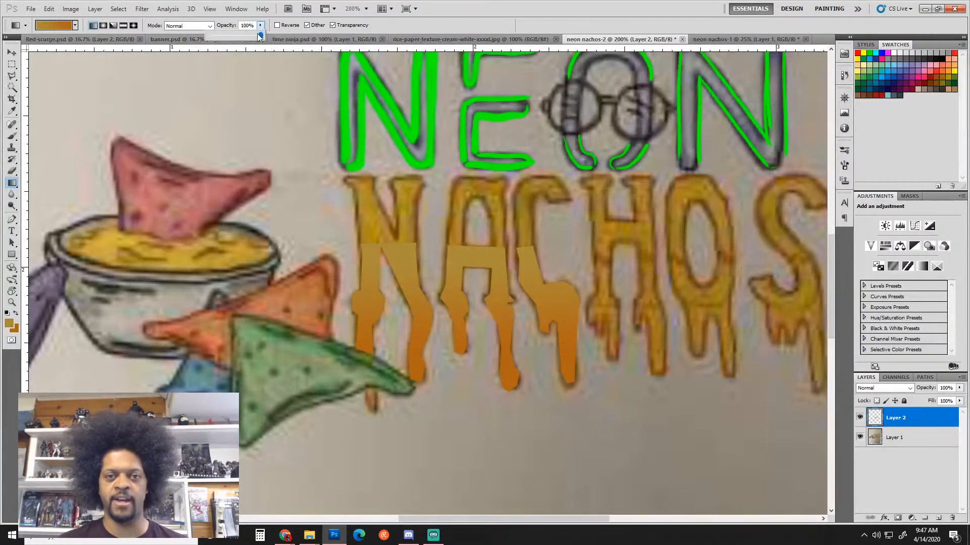
drag(257, 33, 341, 49)
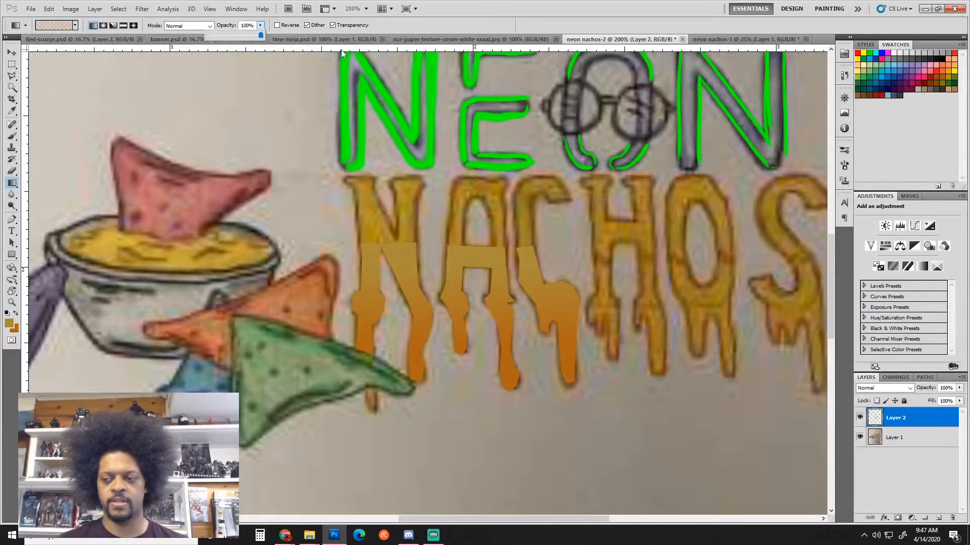
click(959, 388)
drag(958, 399, 947, 400)
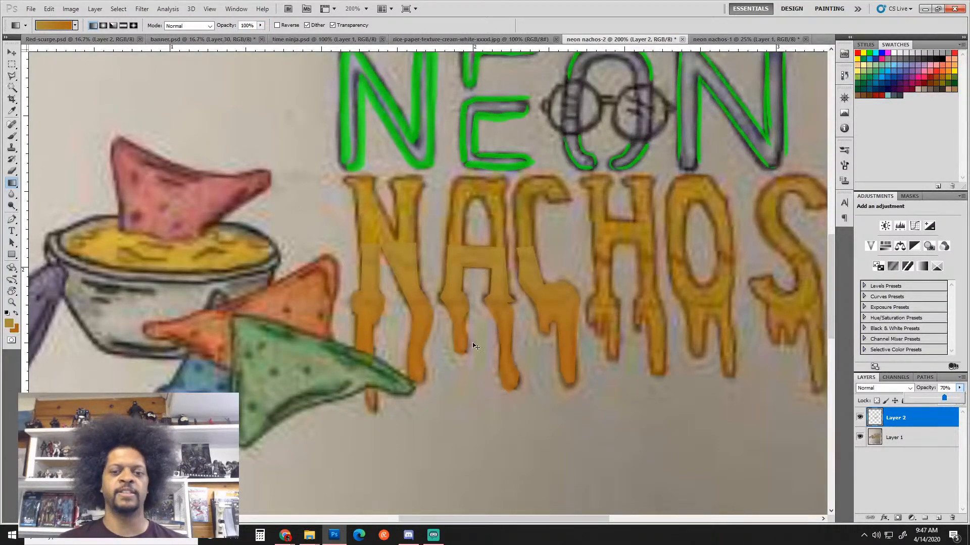
key(ctrl+minus)
key(ctrl+minus)
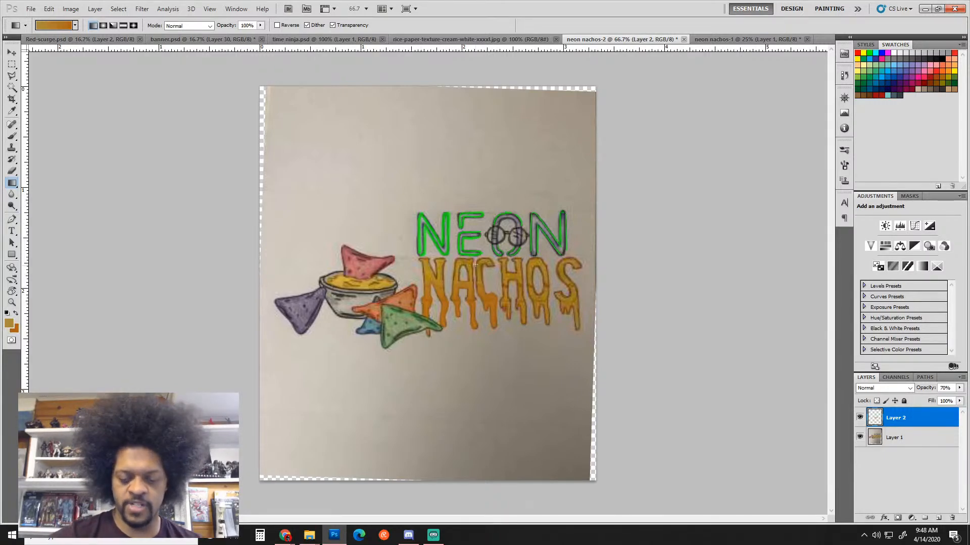
Trace a Polygonal Lasso outline around the cheese bowl and pink chip
key(l)
key(ctrl+plus)
key(ctrl+plus)
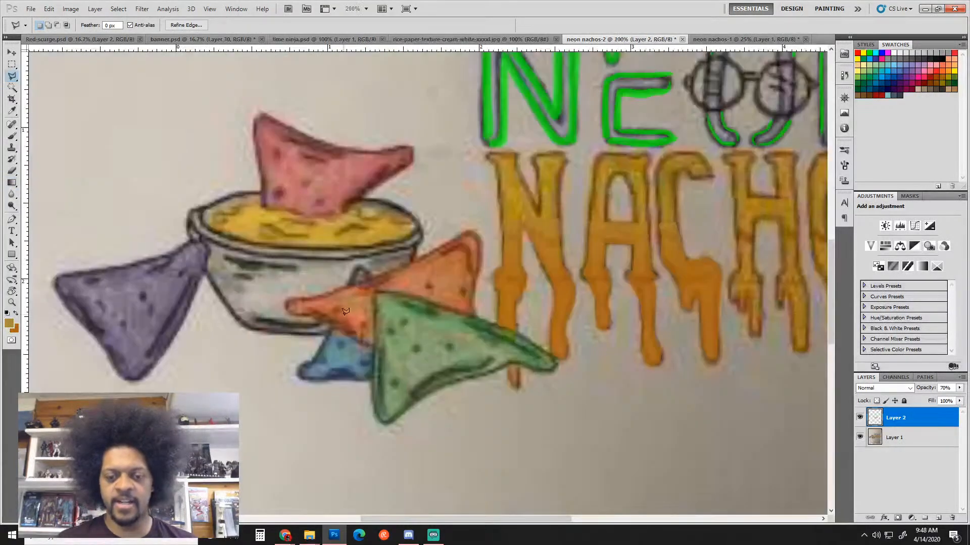
click(325, 334)
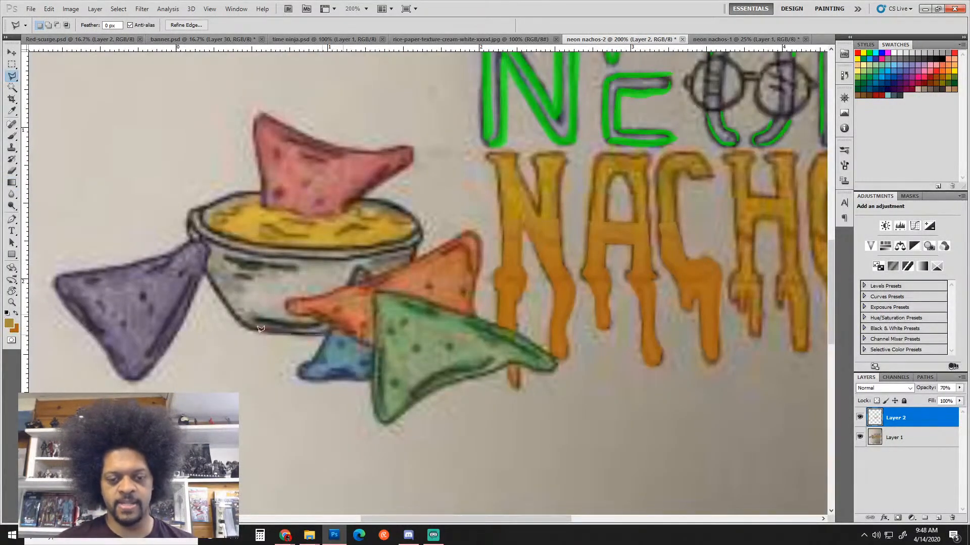
click(246, 330)
click(208, 274)
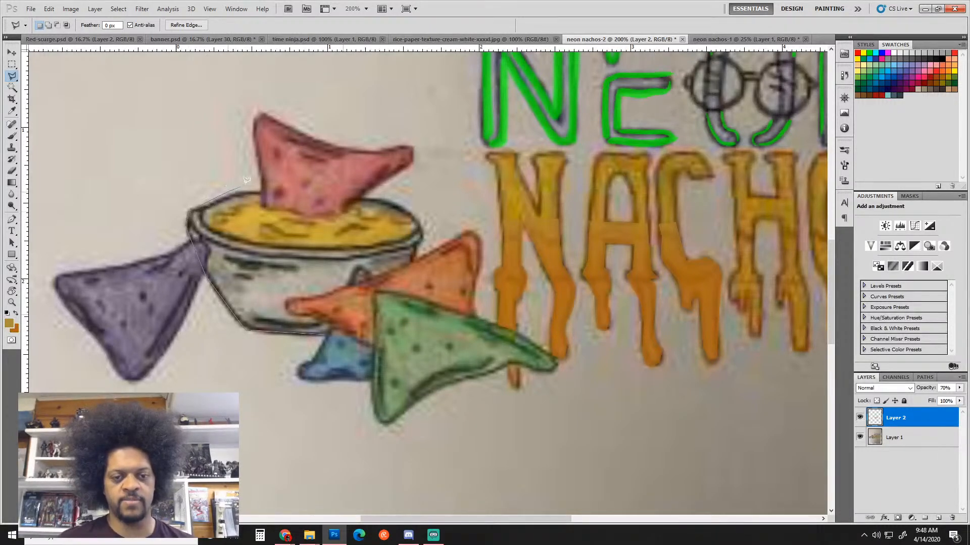
click(261, 187)
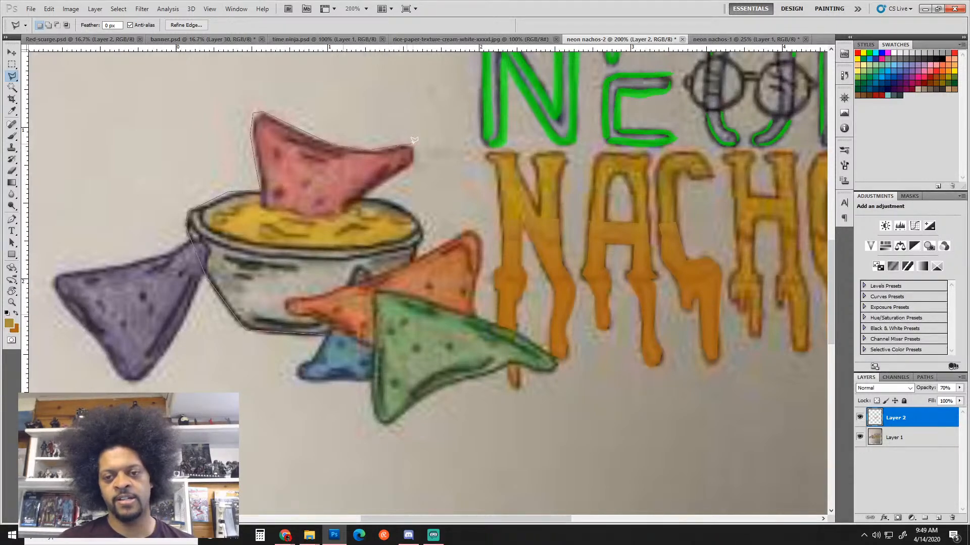
click(413, 160)
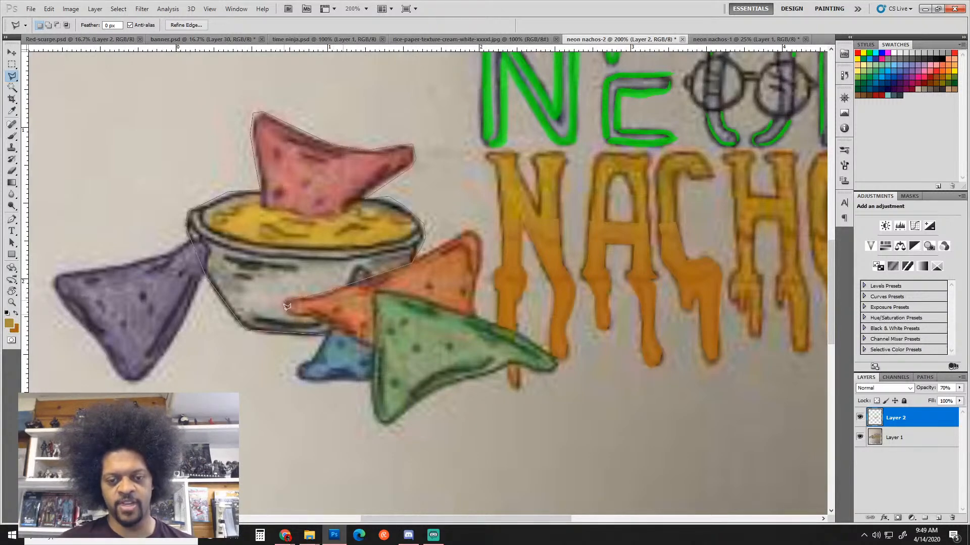
click(334, 322)
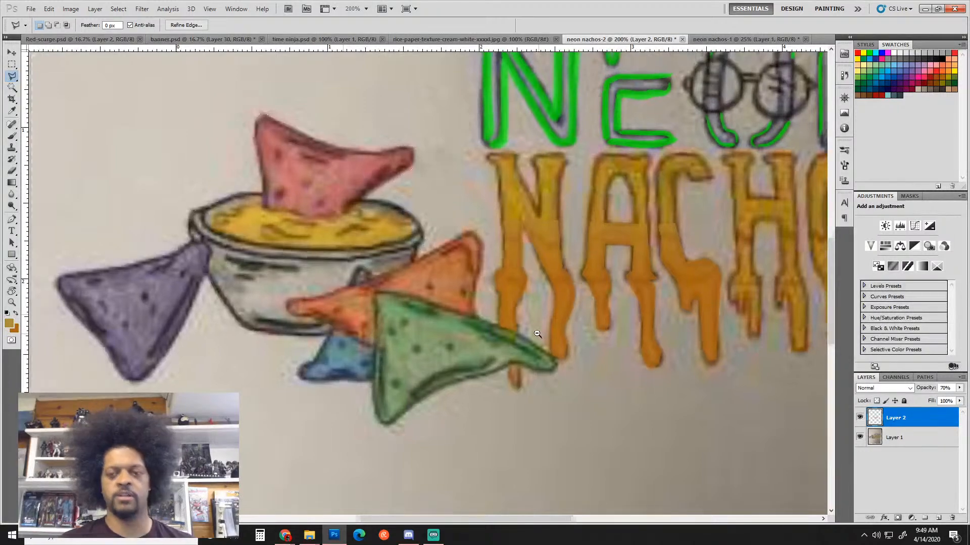
key(ctrl+minus)
key(ctrl+minus)
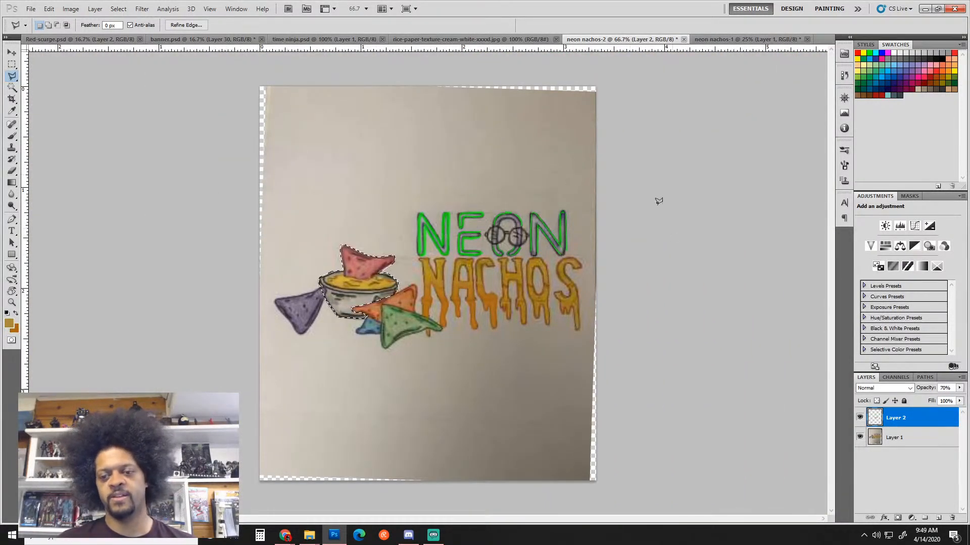
Deselect, brush a test yellow arc above the bowl, then undo it
key(b)
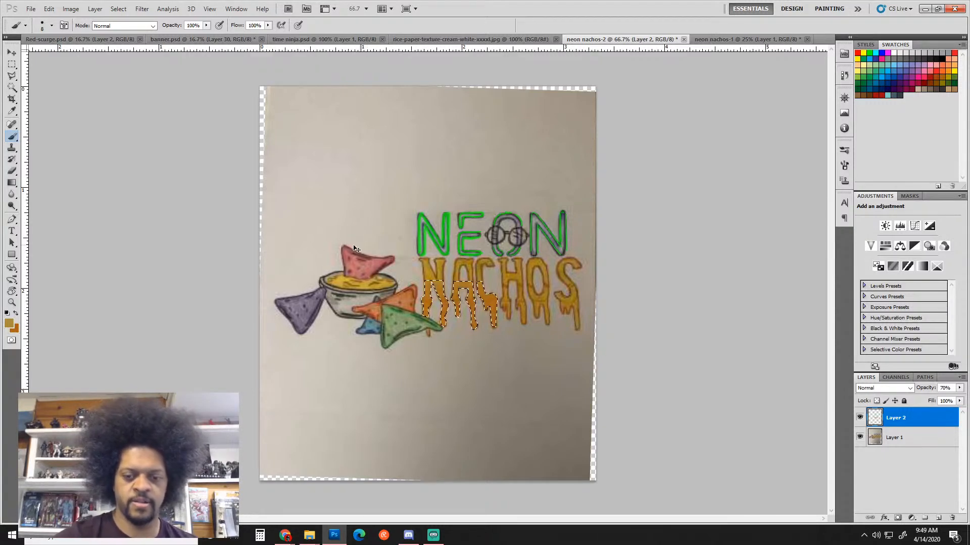
key(ctrl+d)
mouse_move(299, 270)
mouse_down()
mouse_move(332, 220)
mouse_move(397, 243)
mouse_up()
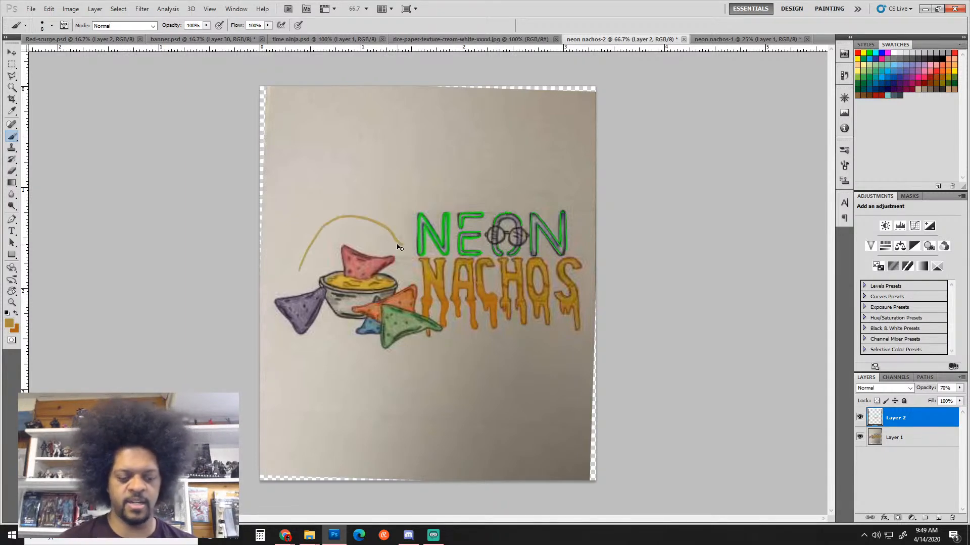
key(ctrl+z)
key(ctrl+z)
key(ctrl+alt+z)
key(ctrl+alt+z)
key(ctrl+alt+z)
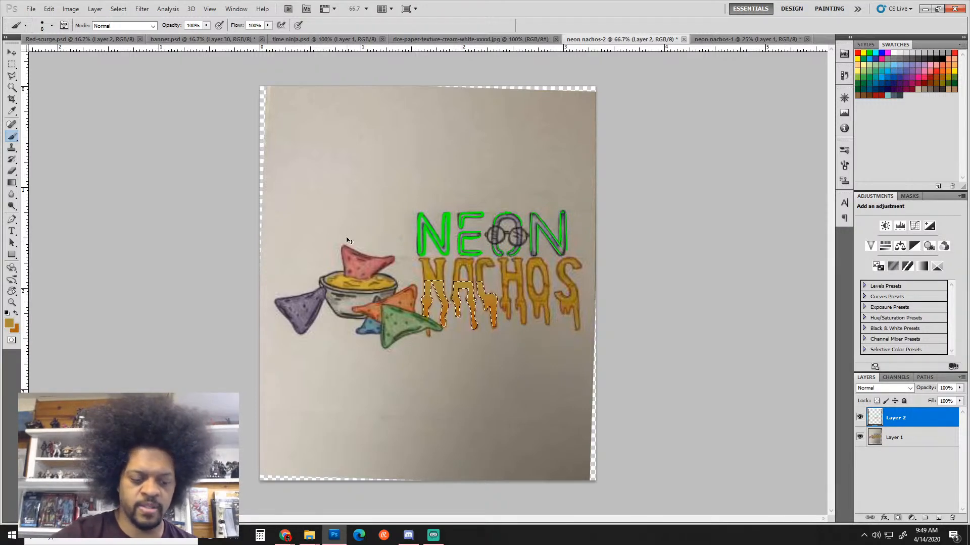
key(ctrl+shift+z)
key(ctrl+shift+z)
key(ctrl+shift+z)
key(ctrl+alt+z)
key(ctrl+alt+z)
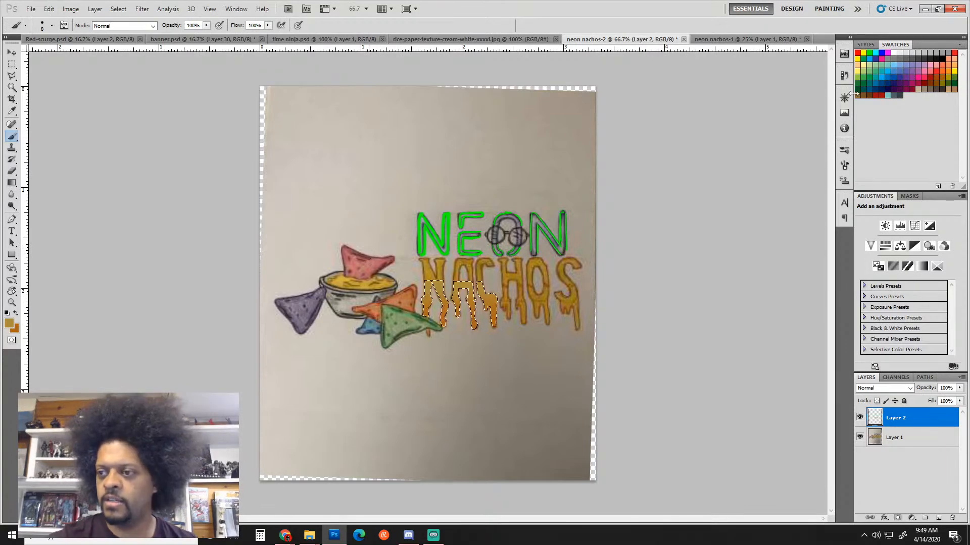
Return to the Deselect state in History and set Layer 2 opacity to 80%
click(846, 71)
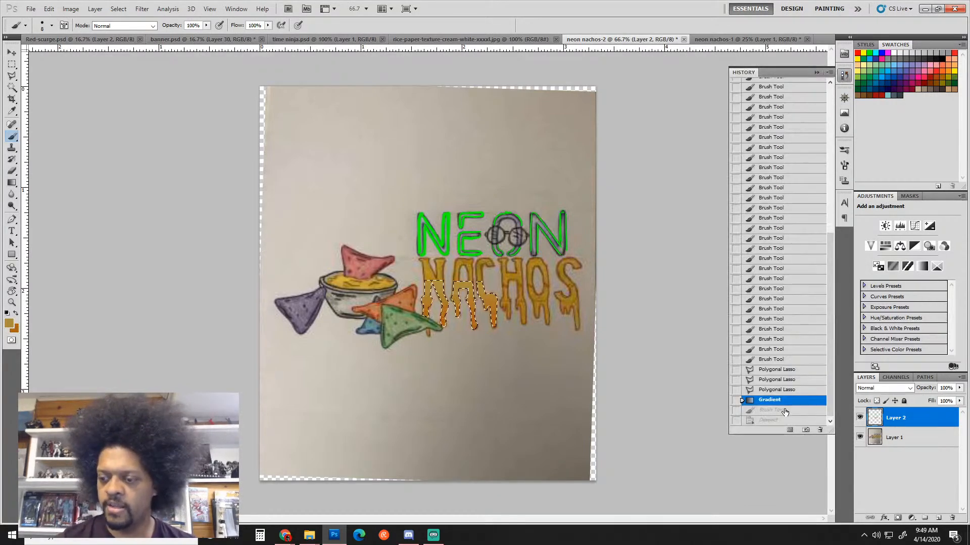
key(ctrl+alt+z)
key(ctrl+alt+z)
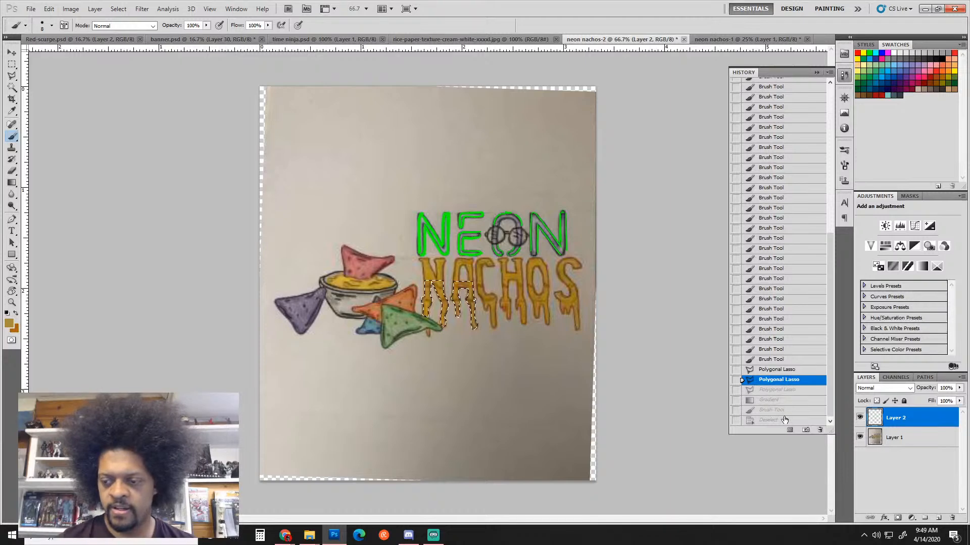
click(784, 420)
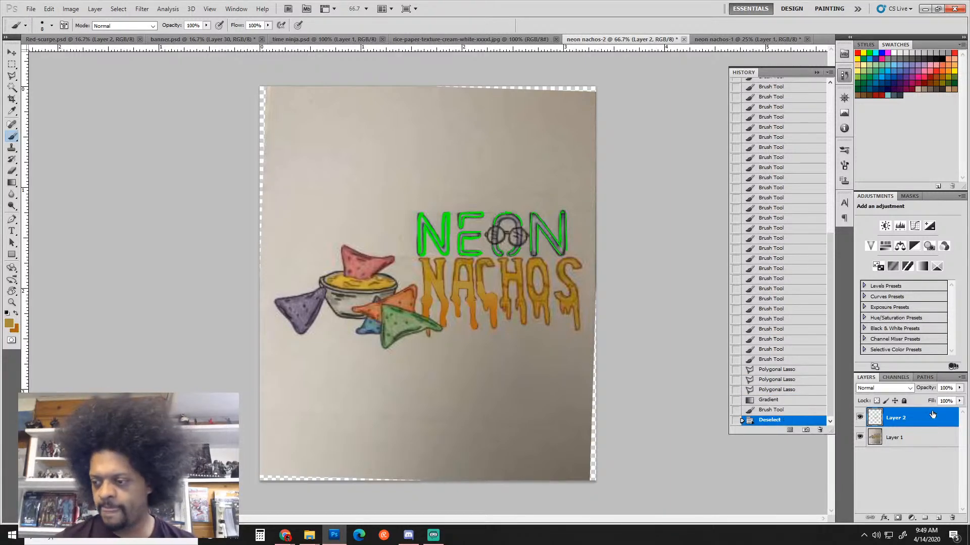
click(959, 388)
drag(962, 398, 941, 399)
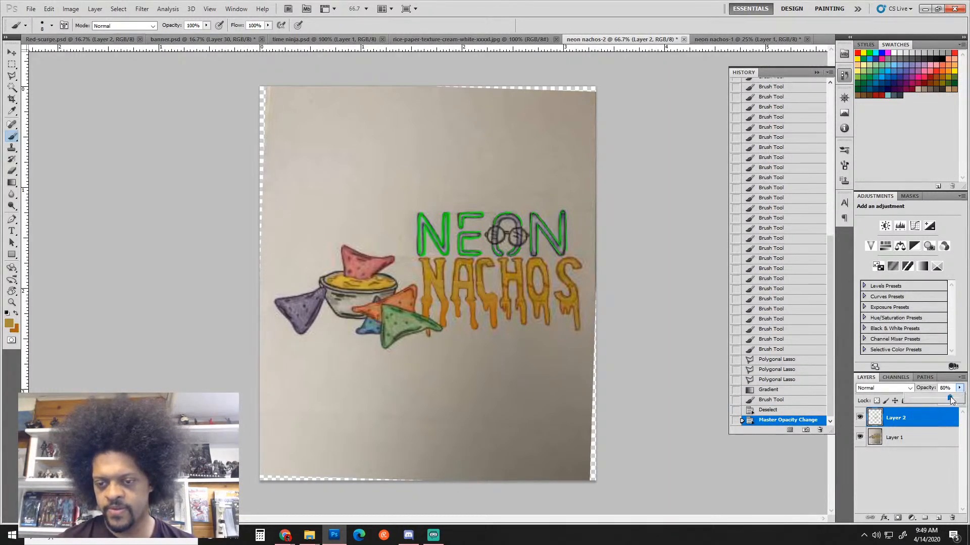
key(ctrl+plus)
key(ctrl+plus)
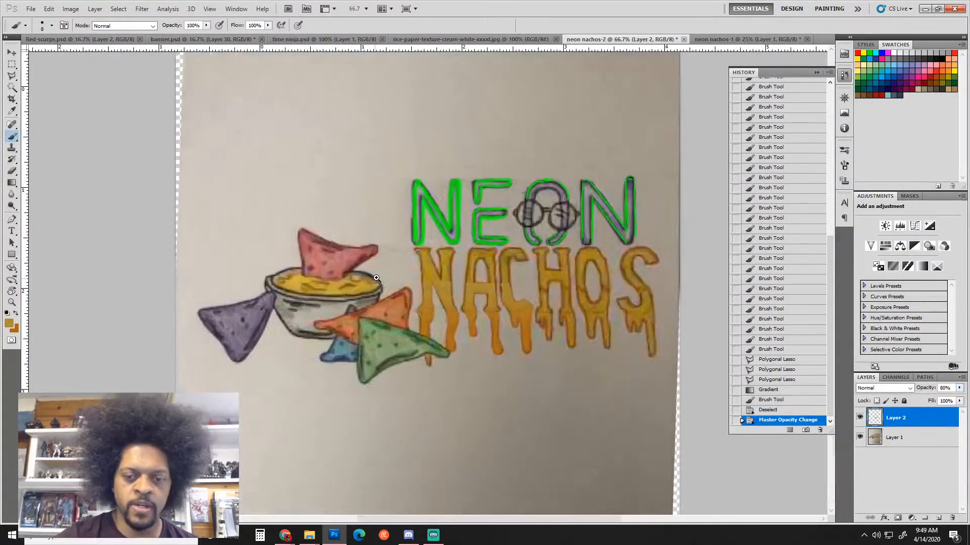
Outline the cheese bowl and pink chip with Polygonal Lasso points, closing the selection
key(l)
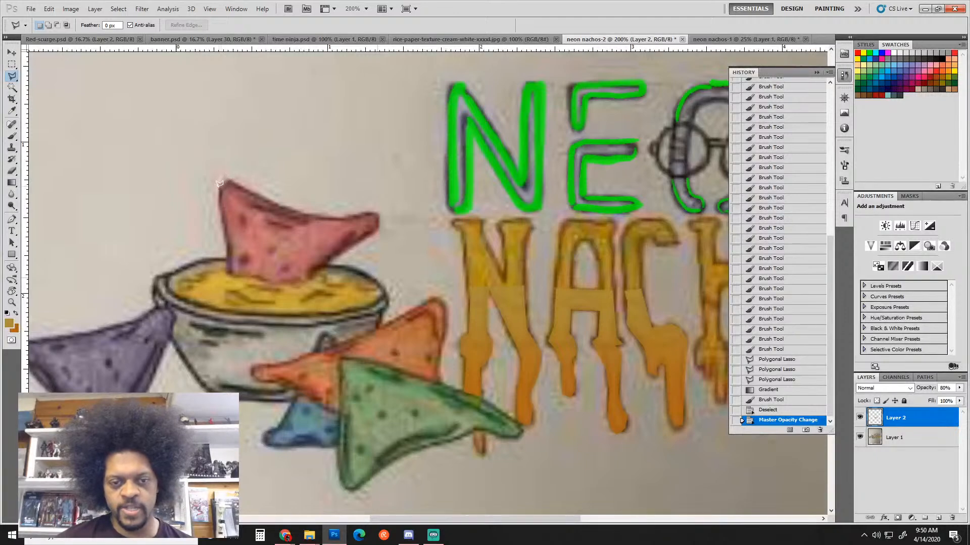
click(219, 183)
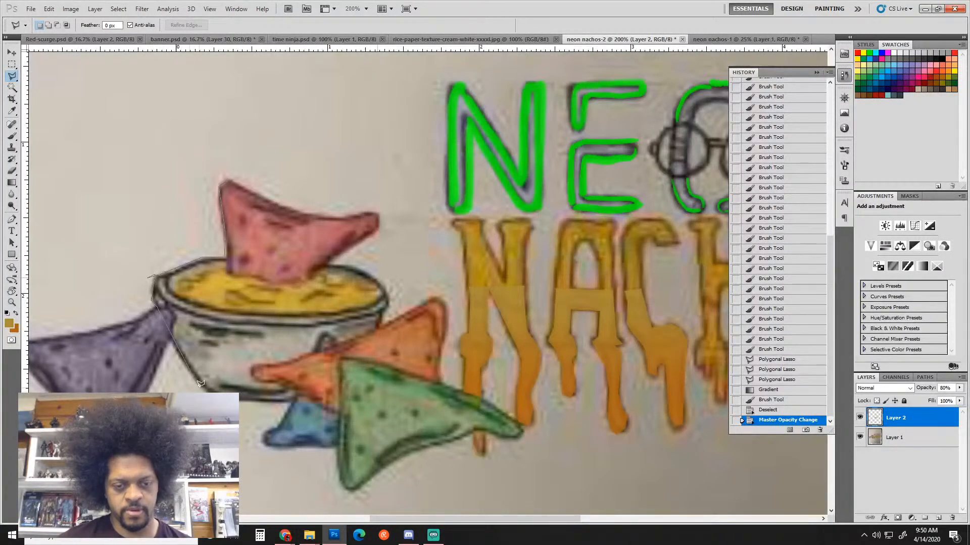
click(293, 393)
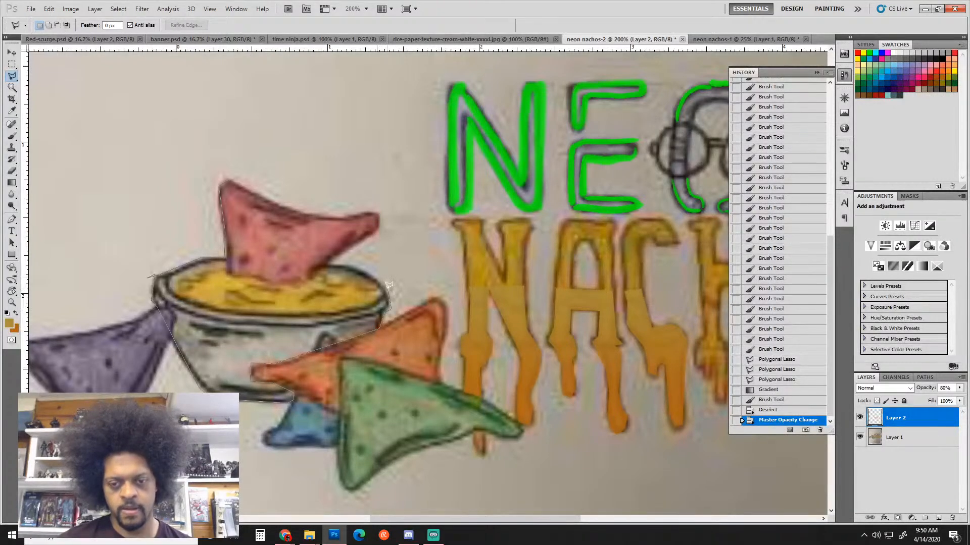
click(329, 258)
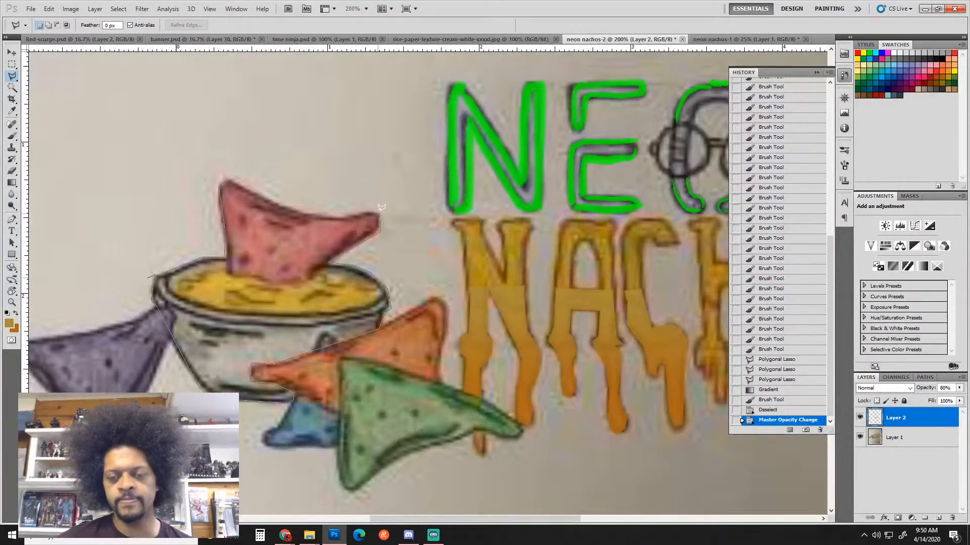
click(354, 210)
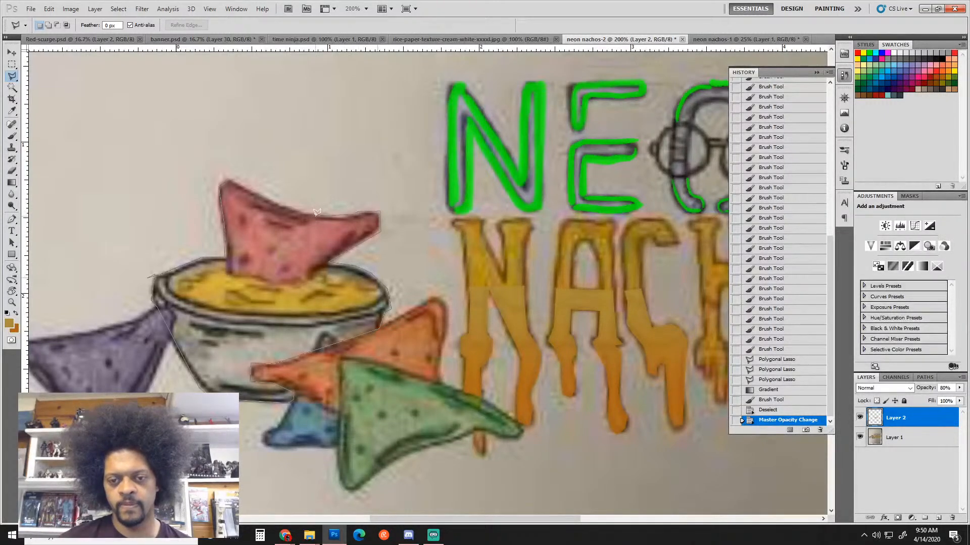
click(220, 181)
click(219, 273)
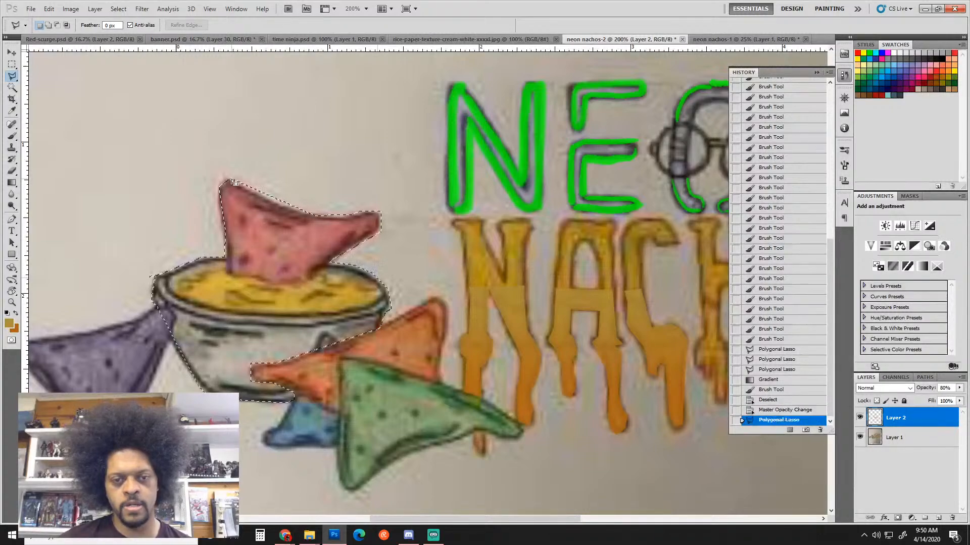
key(ctrl+minus)
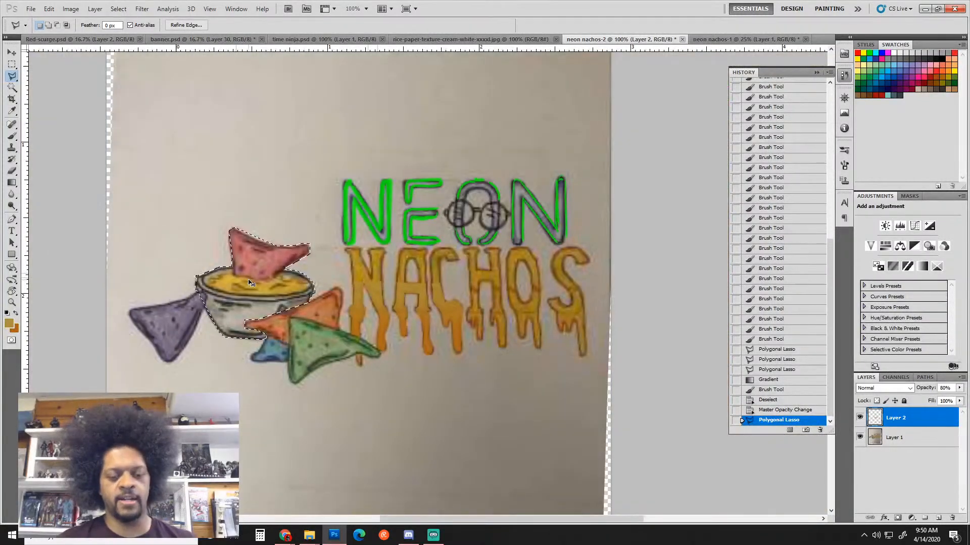
Dismiss the empty-selection error and duplicate the photo layer as Layer 1 copy
key(ctrl+t)
click(485, 205)
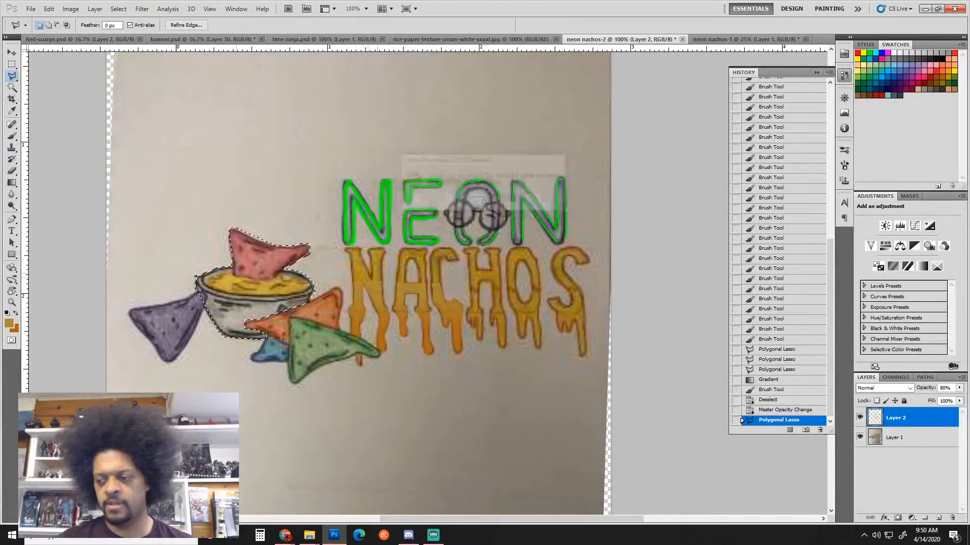
key(alt+bracketleft)
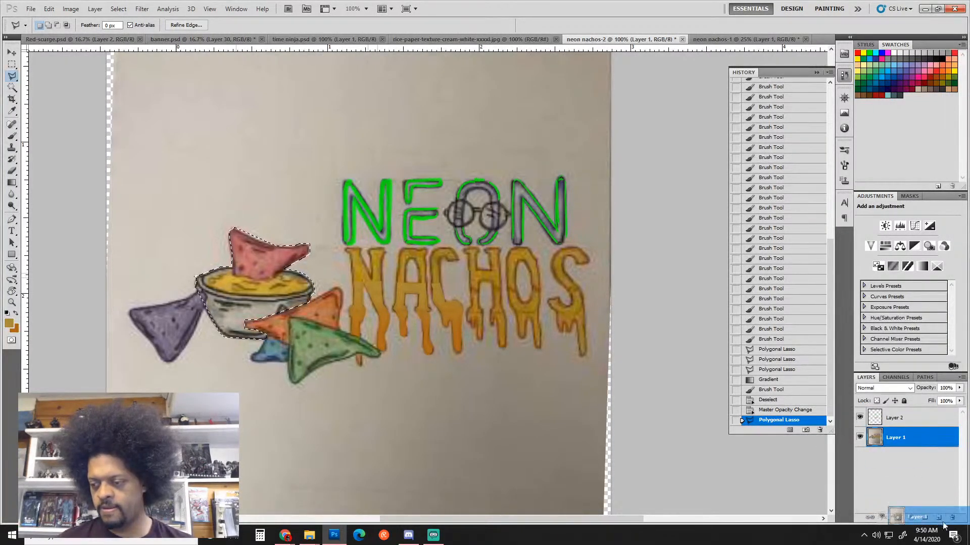
drag(894, 438, 938, 517)
Free-transform the nacho bowl up to about 123%, then clear the selection
key(ctrl+t)
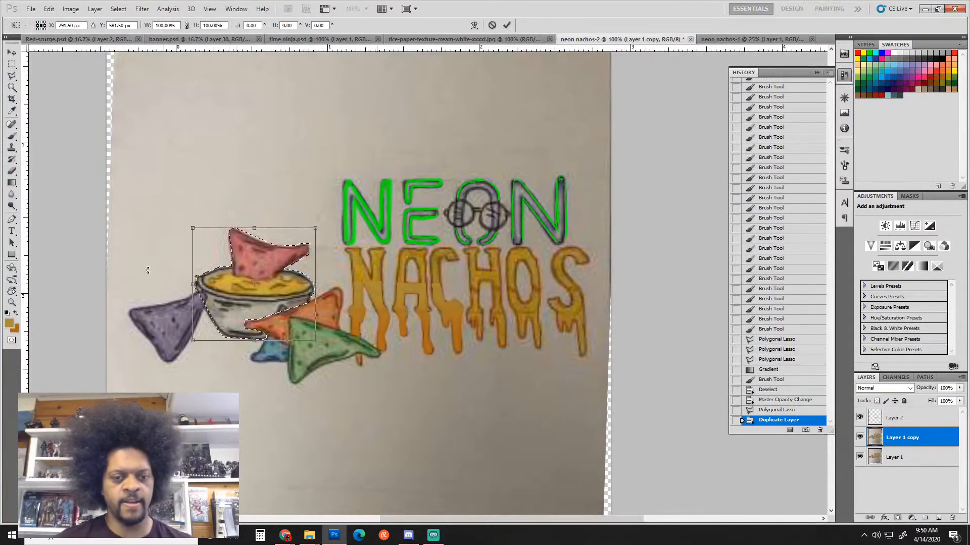
drag(193, 228, 147, 177)
key(Return)
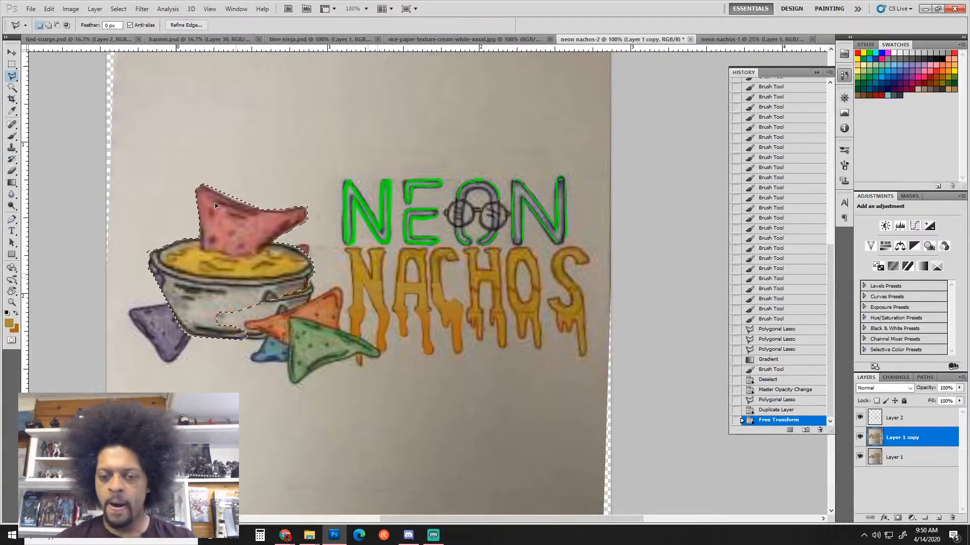
key(ctrl+d)
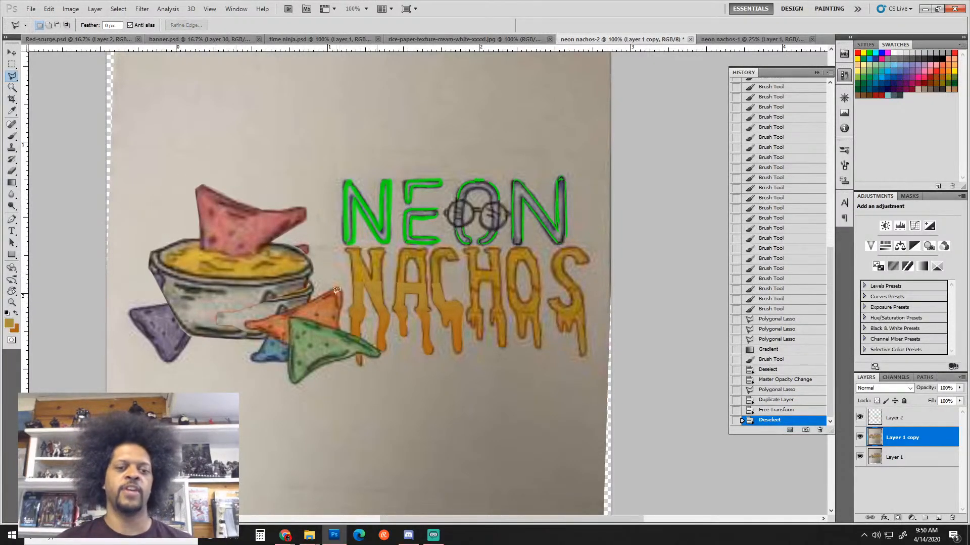
key(ctrl+minus)
key(ctrl+minus)
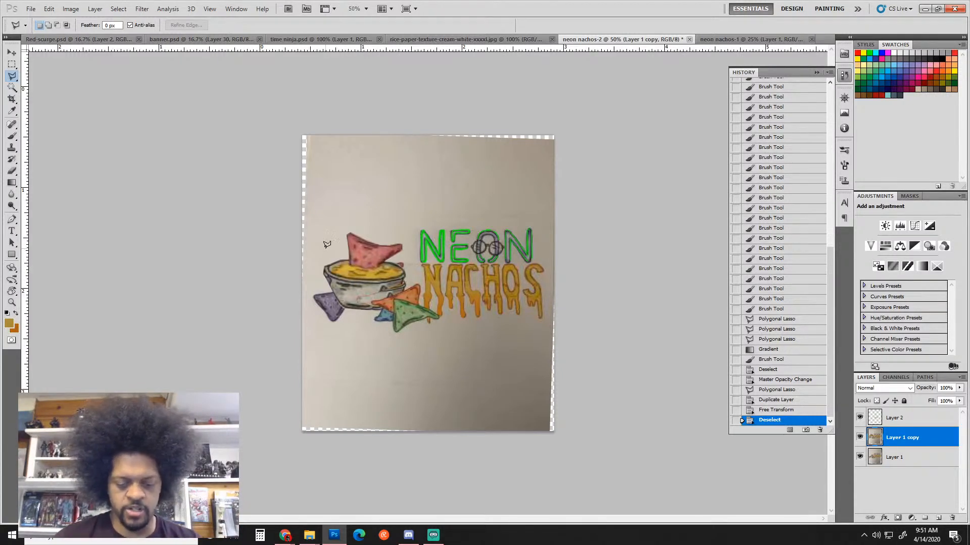
Brush a gold banner box below the logo and strokes over the pink chip
key(b)
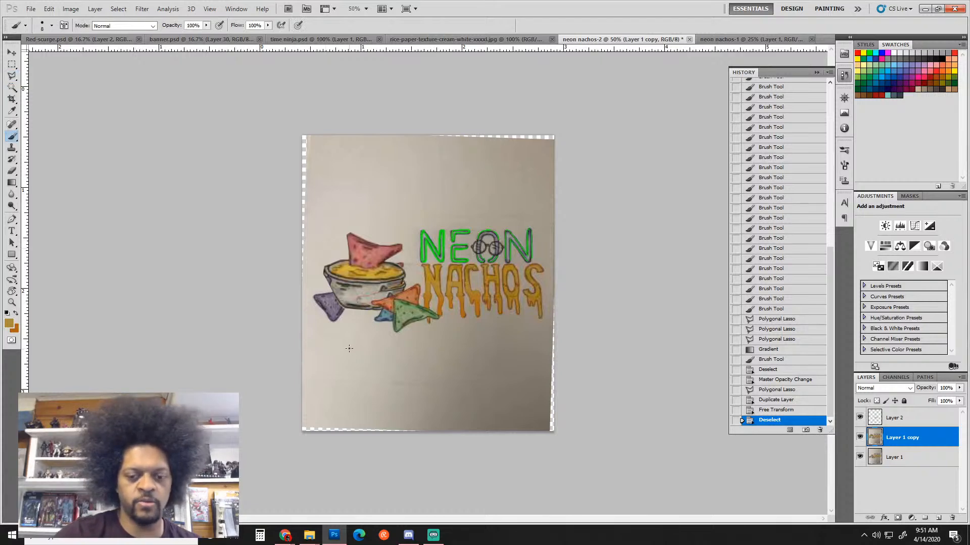
mouse_move(346, 347)
mouse_down()
mouse_move(508, 347)
mouse_move(506, 372)
mouse_move(476, 383)
mouse_move(345, 352)
mouse_move(345, 394)
mouse_move(358, 394)
mouse_move(352, 404)
mouse_move(529, 404)
mouse_up()
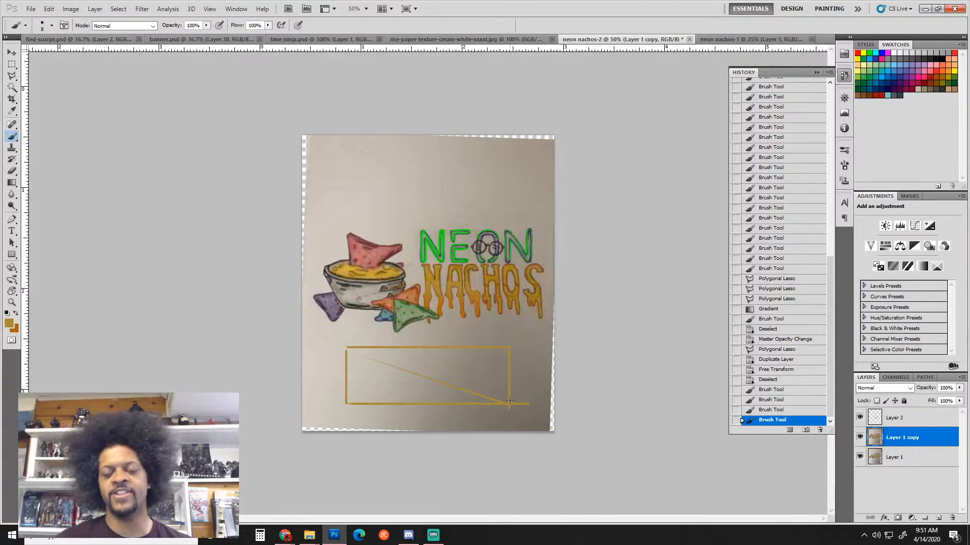
mouse_move(360, 264)
mouse_down()
mouse_move(361, 236)
mouse_move(402, 241)
mouse_move(377, 268)
mouse_move(358, 266)
mouse_move(362, 231)
mouse_move(411, 237)
mouse_move(404, 251)
mouse_move(360, 266)
mouse_move(369, 244)
mouse_move(387, 251)
mouse_move(403, 238)
mouse_up()
Outline the banner box with straight dark red lines
click(881, 95)
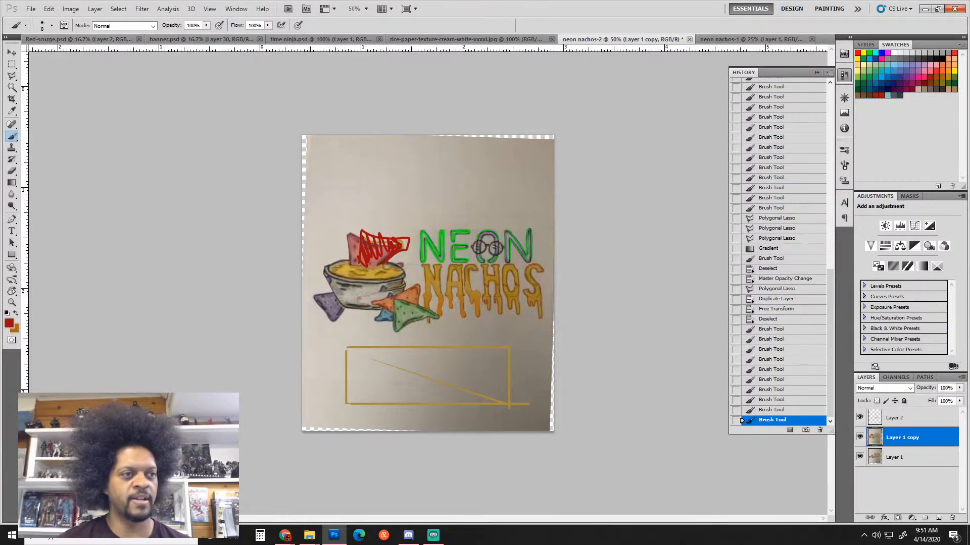
key(alt+Tab)
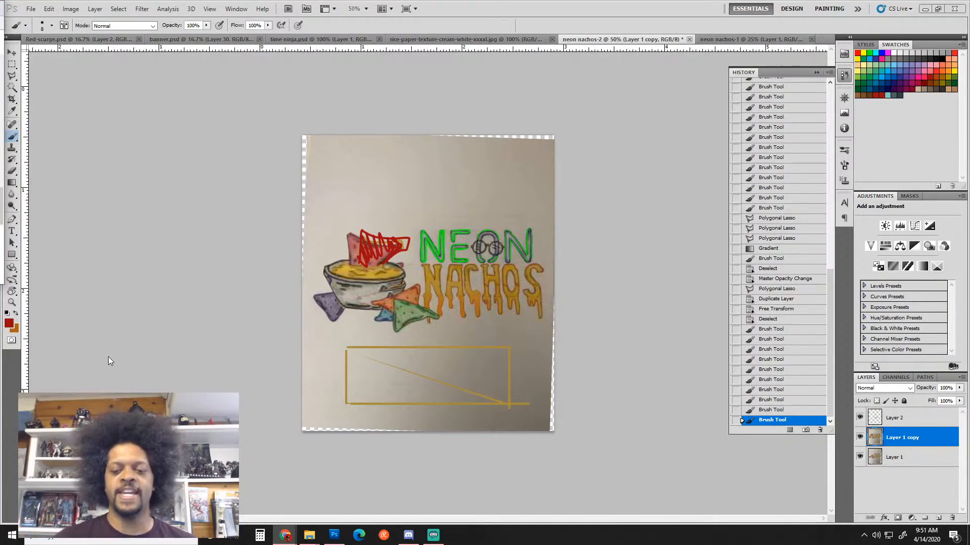
click(348, 348)
shift+click(495, 348)
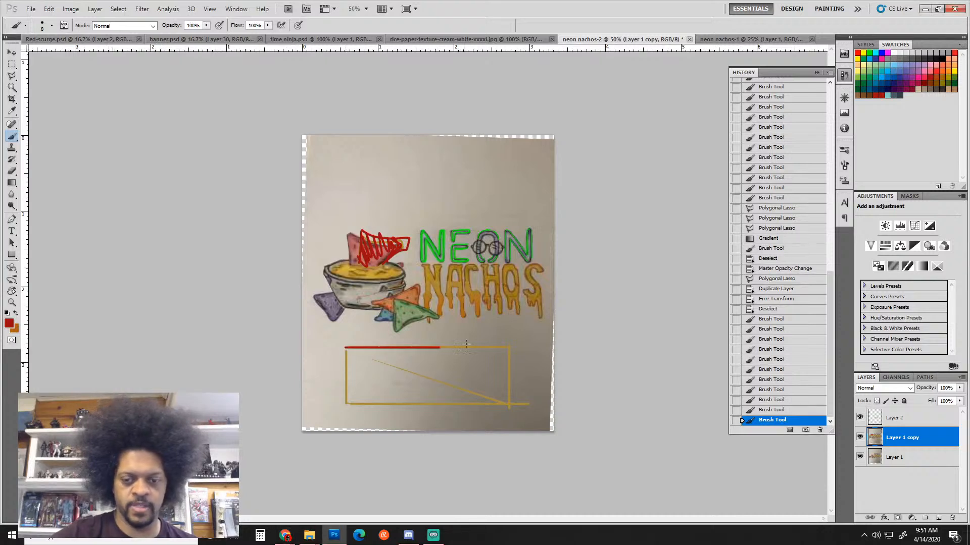
shift+click(508, 403)
shift+click(345, 403)
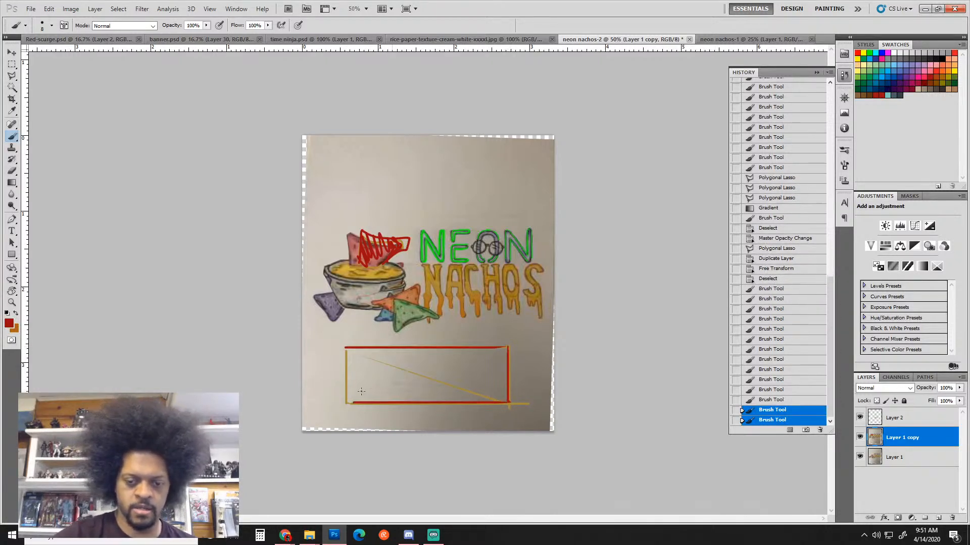
shift+click(344, 336)
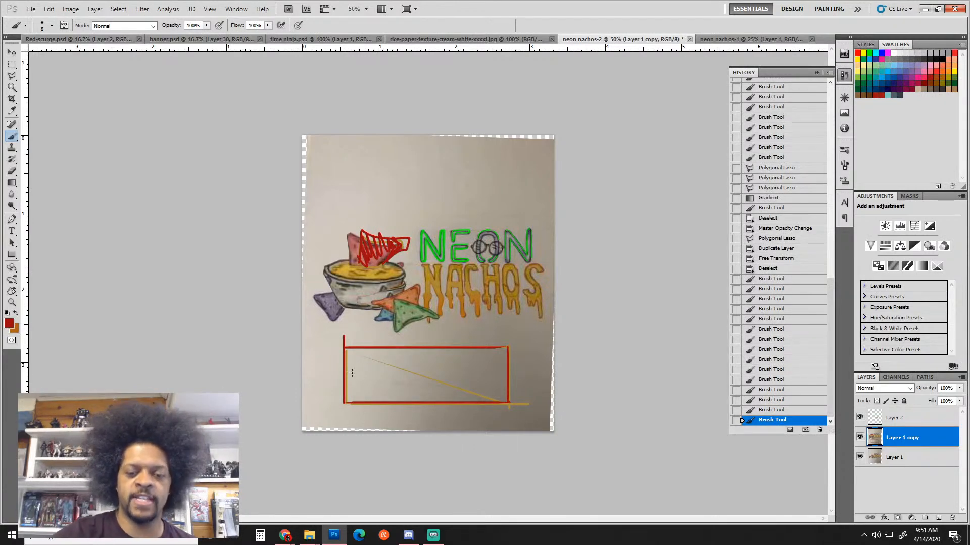
Add straight yellow lines inside the banner box and along its bottom
click(864, 52)
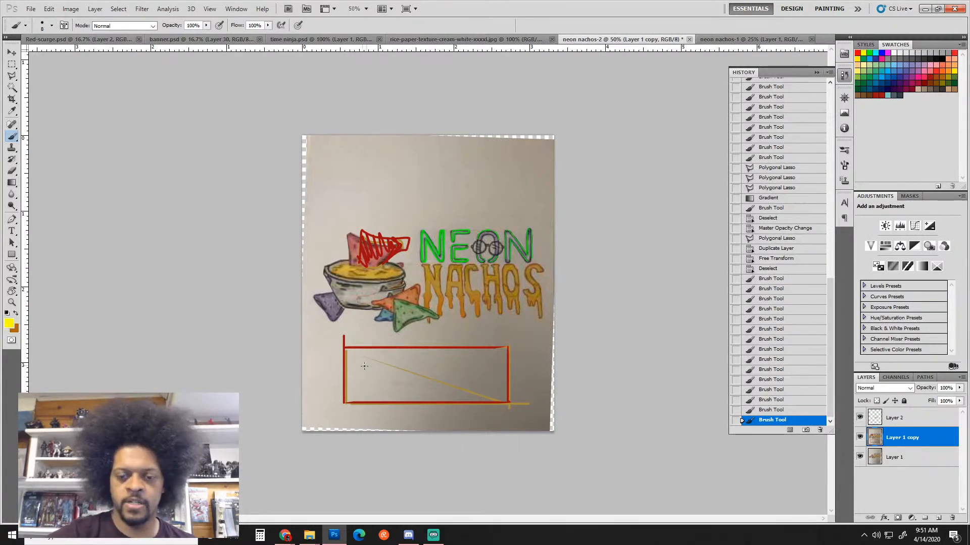
click(344, 371)
shift+click(380, 371)
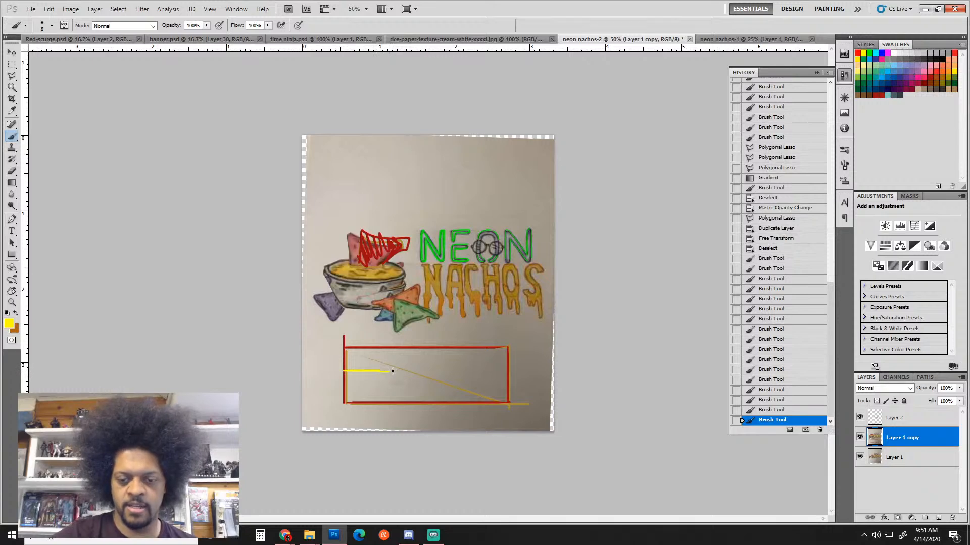
drag(405, 353, 511, 347)
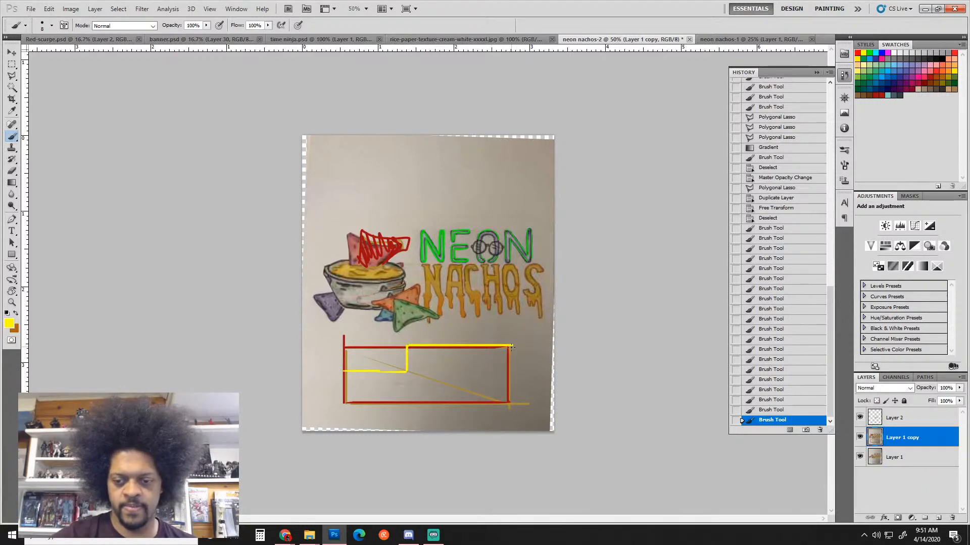
shift+click(345, 373)
shift+click(344, 405)
shift+click(528, 407)
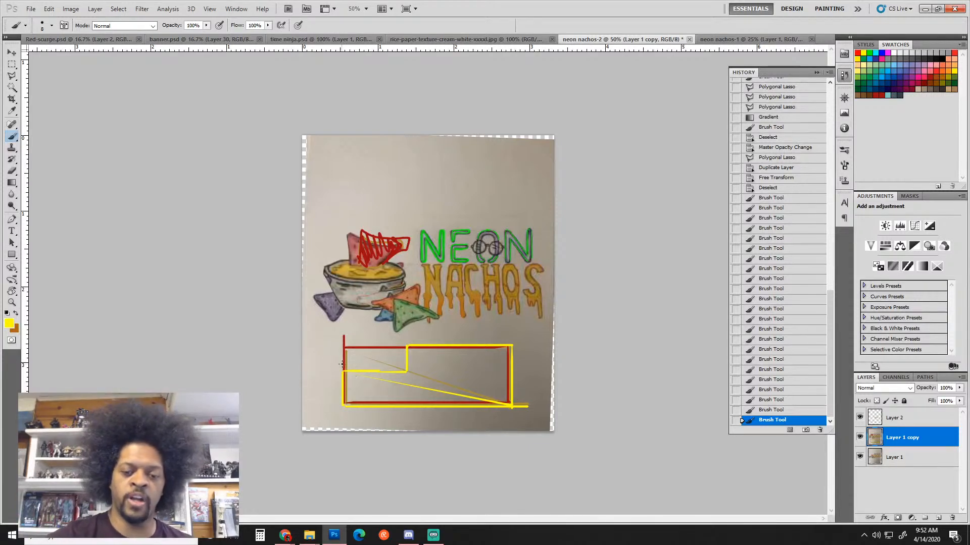
Hatch the banner box's top-left corner with diagonal yellow strokes
mouse_move(346, 352)
mouse_down()
mouse_move(357, 371)
mouse_move(375, 371)
mouse_up()
mouse_move(362, 348)
mouse_down()
mouse_move(389, 371)
mouse_move(373, 342)
mouse_move(400, 373)
mouse_move(385, 352)
mouse_move(402, 370)
mouse_up()
mouse_move(388, 348)
mouse_down()
mouse_move(406, 364)
mouse_move(404, 351)
mouse_move(372, 366)
mouse_move(351, 346)
mouse_move(368, 370)
mouse_move(414, 352)
mouse_move(364, 372)
mouse_move(342, 355)
mouse_move(361, 343)
mouse_move(350, 366)
mouse_move(366, 349)
mouse_move(359, 364)
mouse_move(386, 344)
mouse_move(361, 369)
mouse_move(394, 344)
mouse_move(369, 367)
mouse_move(402, 339)
mouse_move(374, 372)
mouse_up()
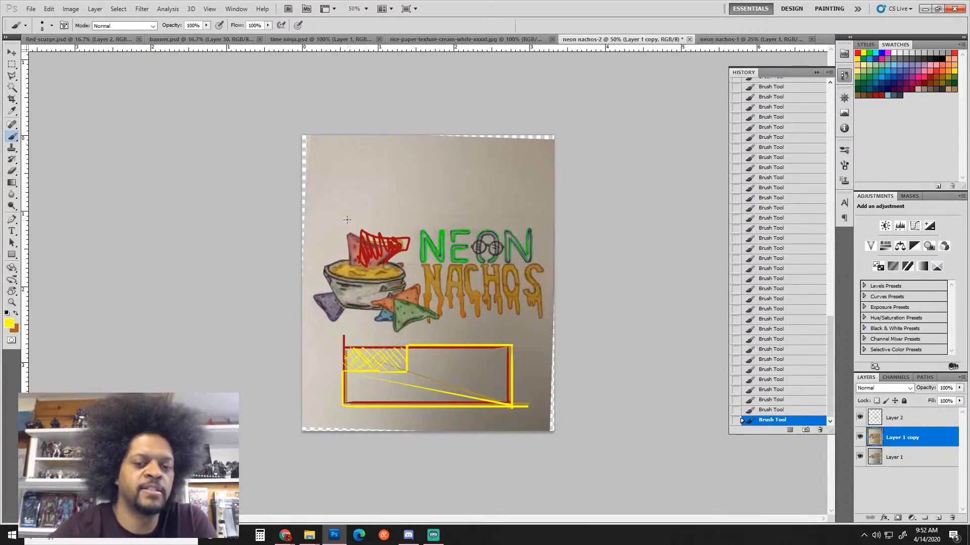
Paint NAME'S in yellow above the nachos, then undo the lettering and minimize Photoshop
mouse_move(344, 225)
mouse_down()
mouse_move(356, 191)
mouse_move(359, 215)
mouse_move(379, 186)
mouse_up()
mouse_move(374, 228)
mouse_down()
mouse_move(398, 205)
mouse_move(392, 213)
mouse_move(415, 224)
mouse_move(438, 201)
mouse_move(457, 217)
mouse_up()
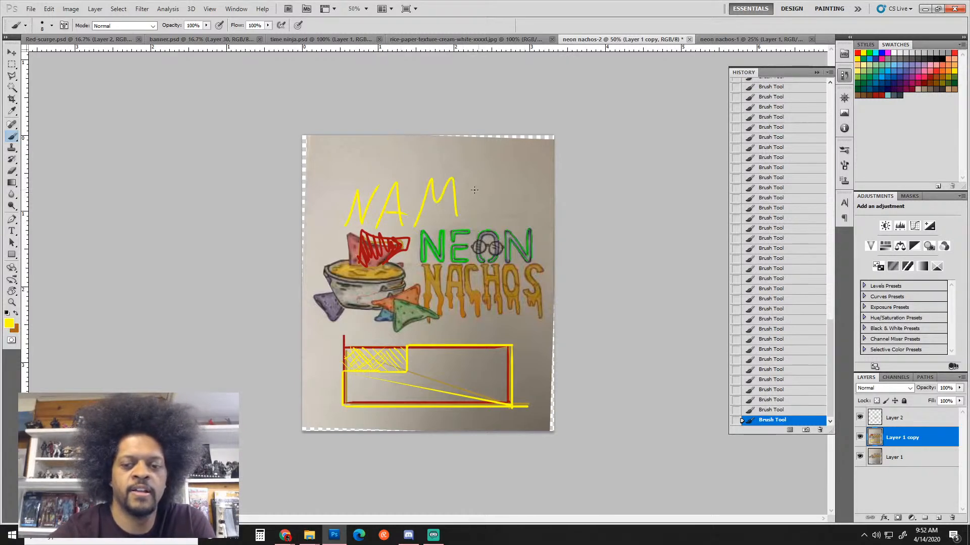
mouse_move(476, 180)
mouse_down()
mouse_move(473, 216)
mouse_move(494, 212)
mouse_up()
drag(475, 198, 494, 179)
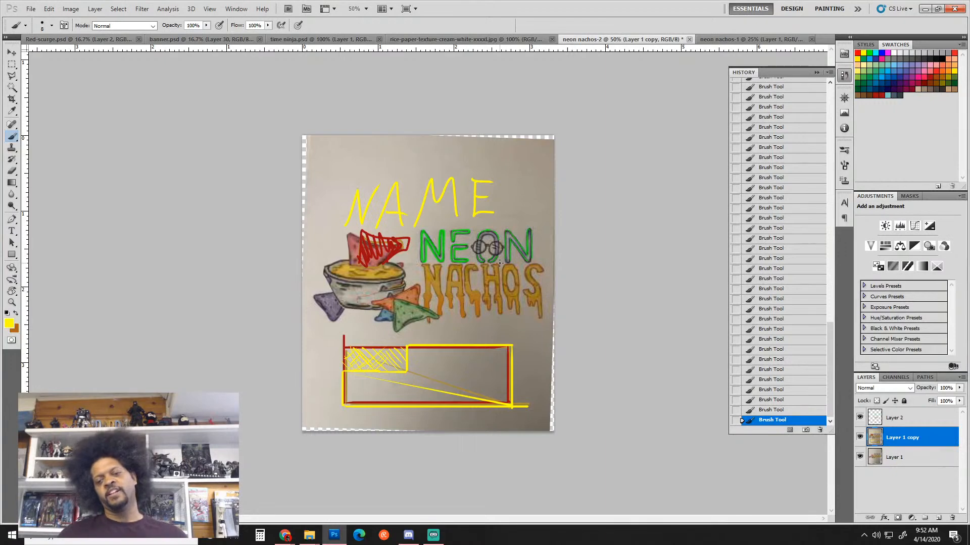
drag(508, 175, 503, 217)
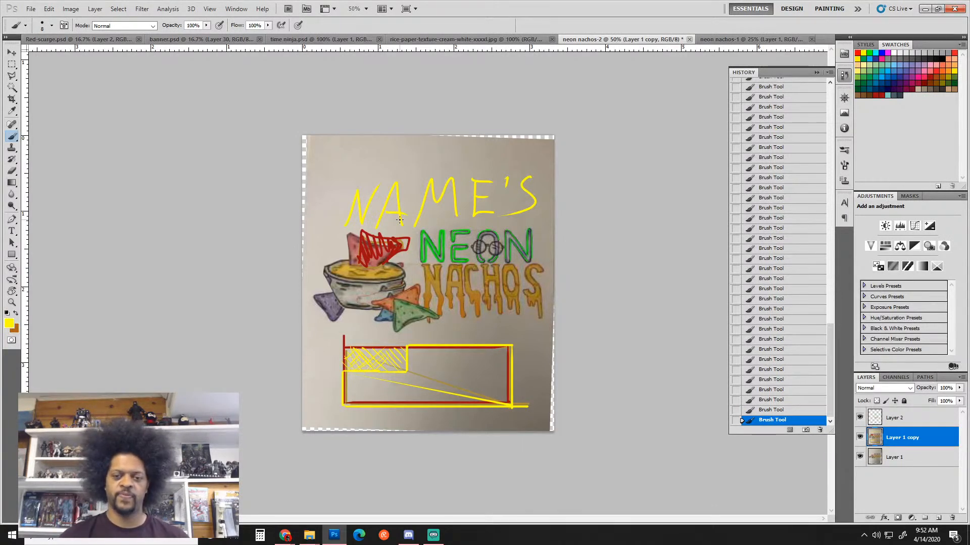
key(ctrl+alt+z)
key(ctrl+alt+z)
key(ctrl+alt+z)
key(ctrl+alt+z)
key(ctrl+alt+z)
key(ctrl+alt+z)
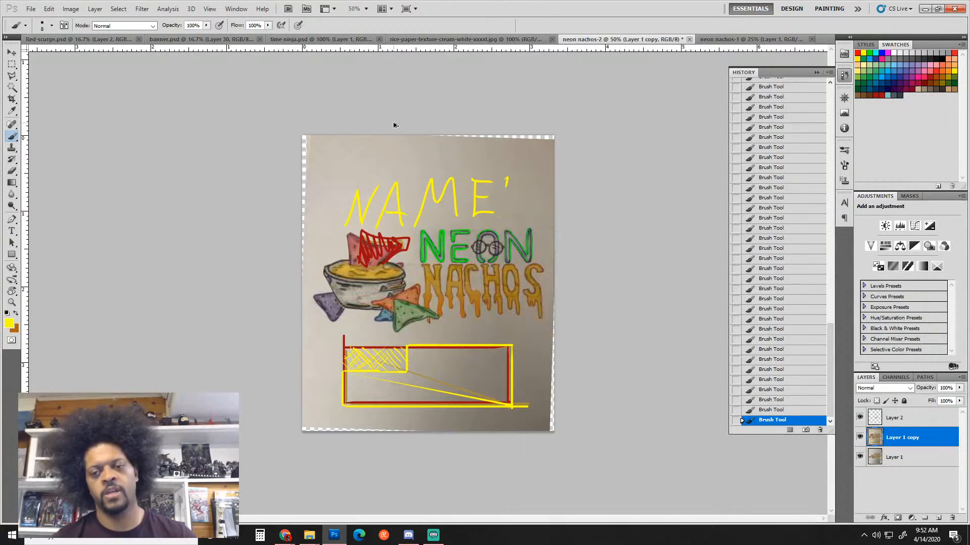
key(ctrl+alt+z)
key(ctrl+alt+z)
key(ctrl+alt+z)
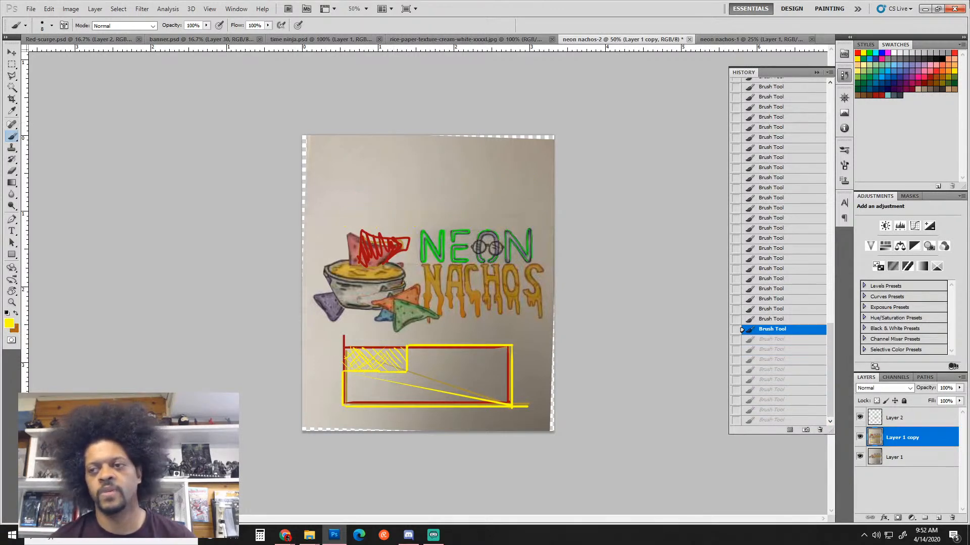
click(924, 9)
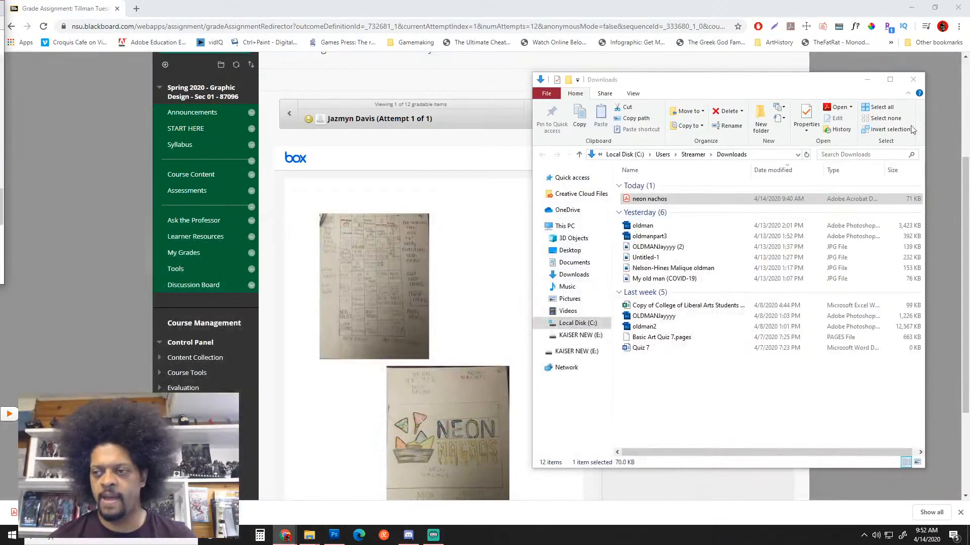
Go to the next student's attempt and view the downloaded NACHOS jpeg
click(476, 170)
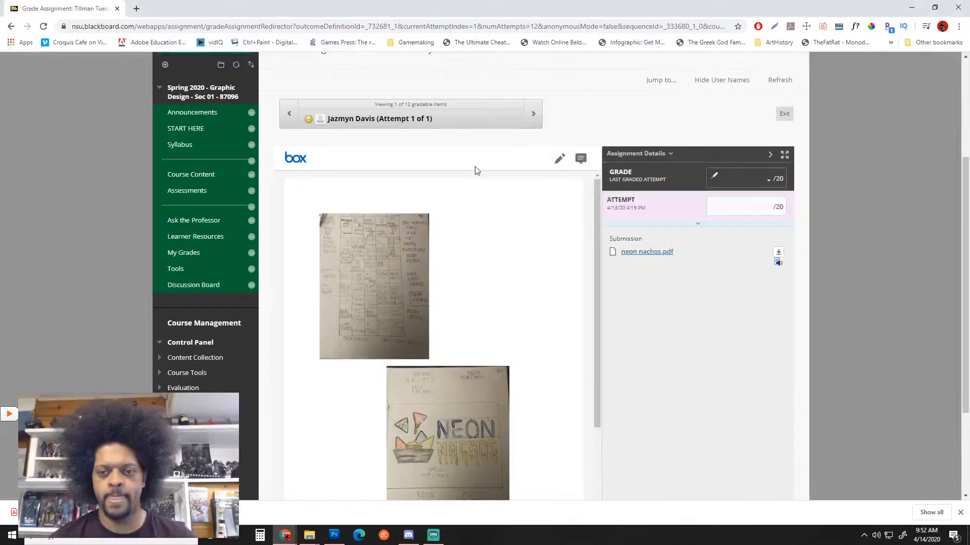
click(533, 113)
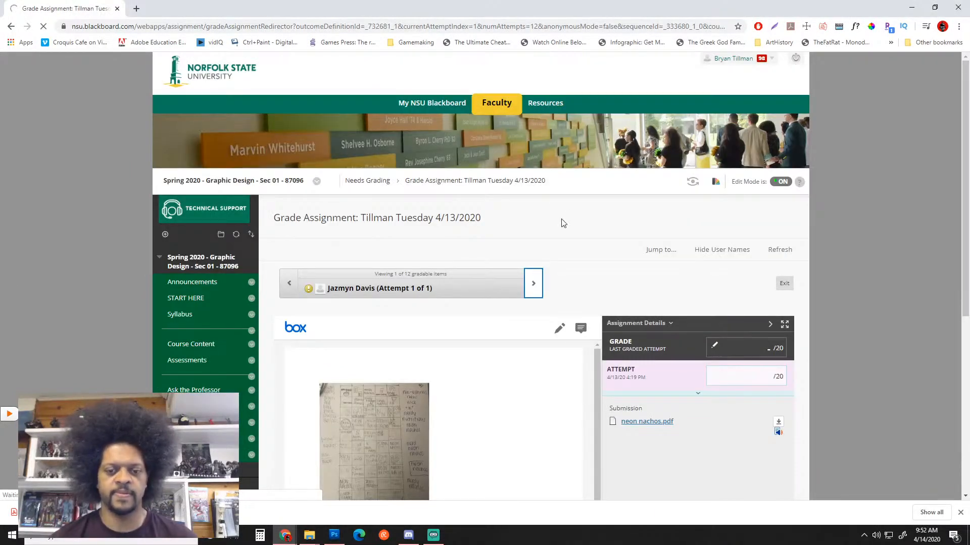
scroll(570, 221, down, 1)
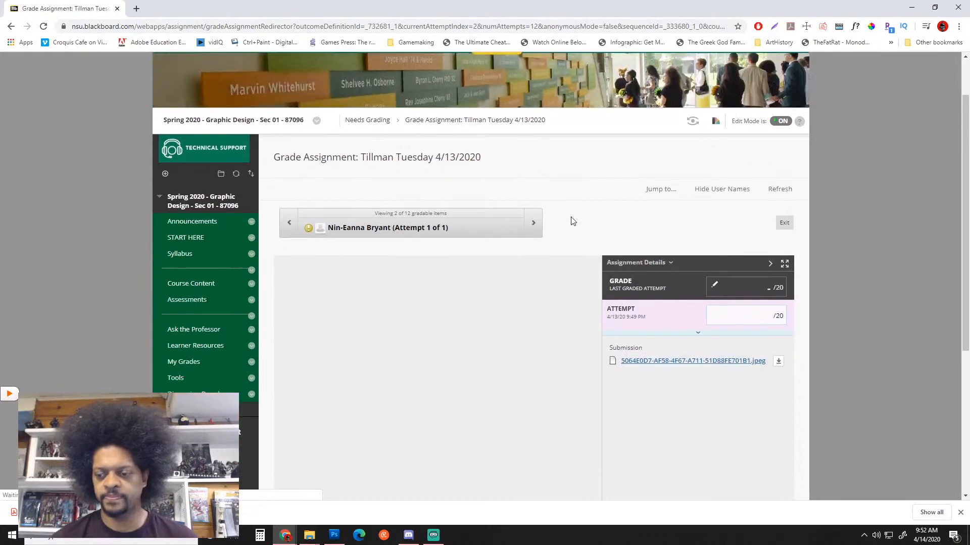
scroll(573, 221, down, 1)
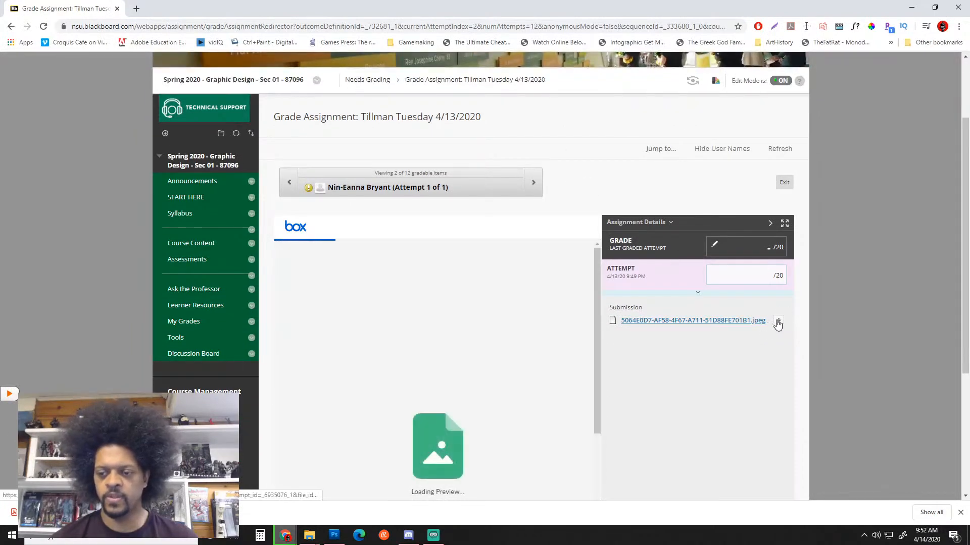
scroll(692, 299, down, 3)
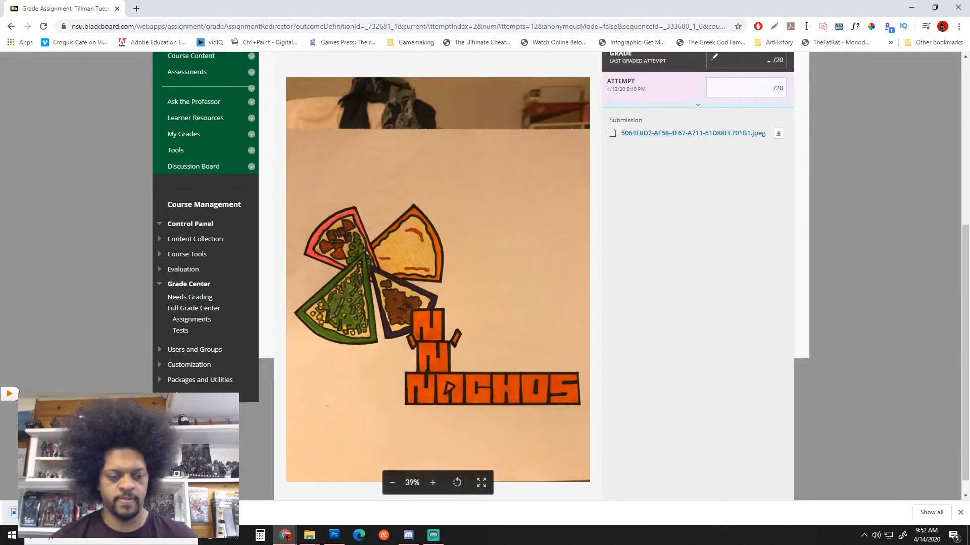
click(10, 512)
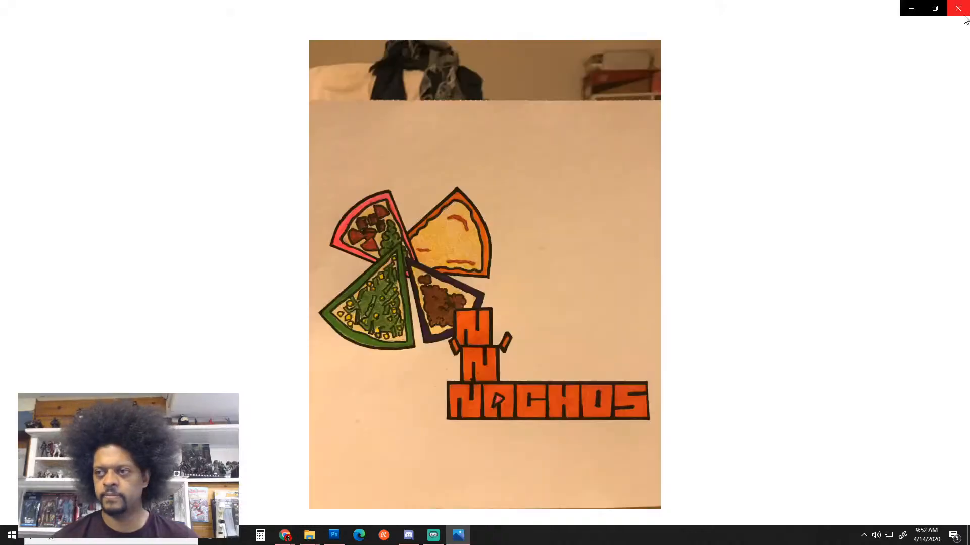
Drag the downloaded jpeg from the Downloads folder onto Photoshop
click(958, 7)
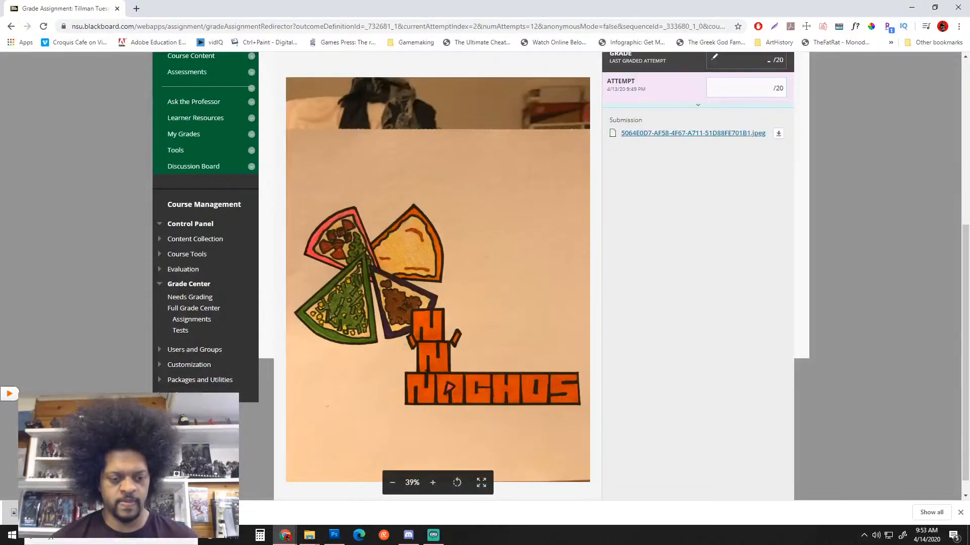
click(137, 477)
drag(682, 201, 334, 535)
Open the NN Nachos jpeg in Photoshop and crop off the dark room strip above the paper
click(334, 535)
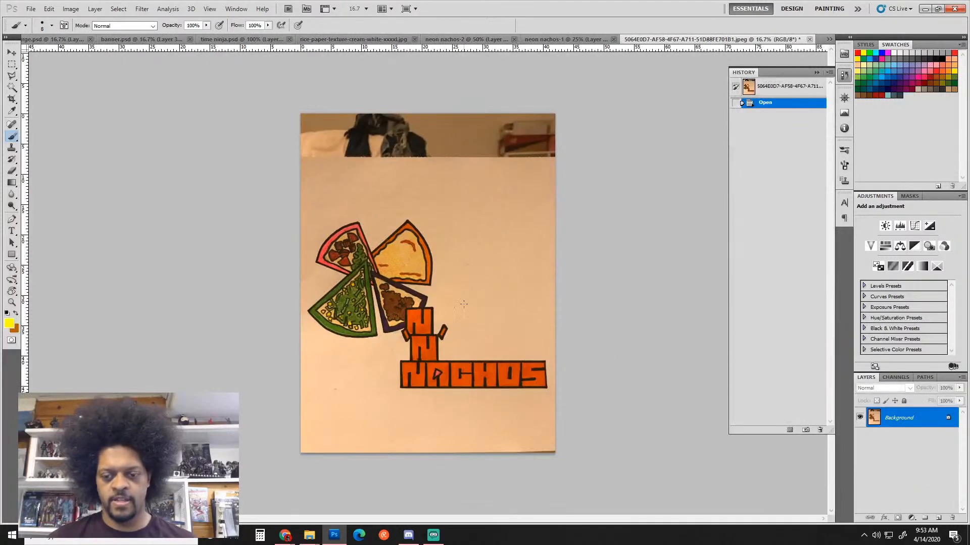
ctrl+click(454, 303)
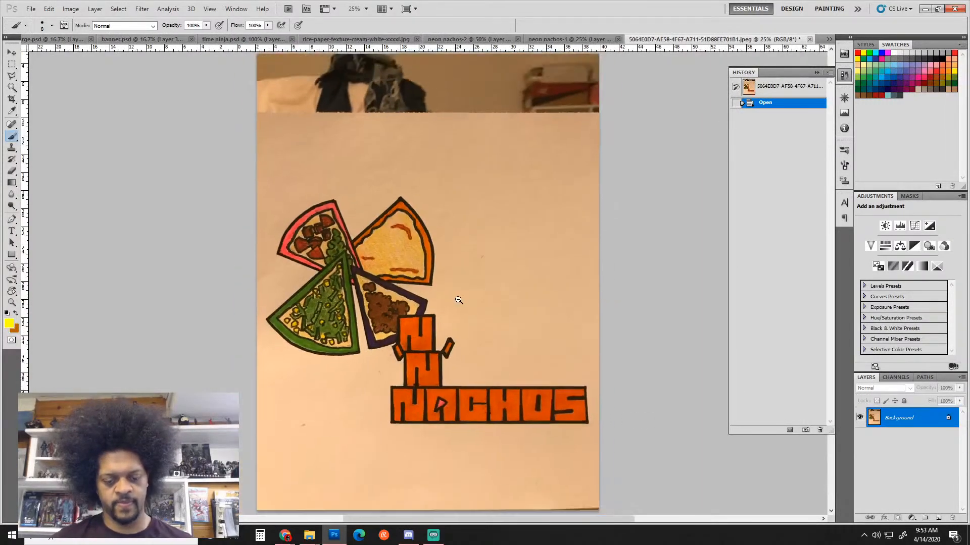
alt+click(459, 300)
key(c)
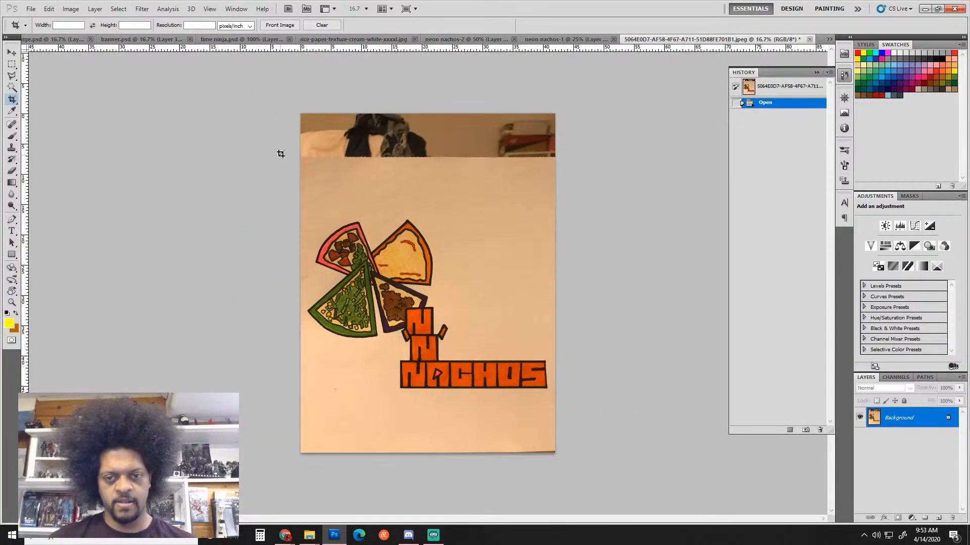
mouse_move(284, 152)
mouse_down()
mouse_move(638, 394)
mouse_move(628, 461)
mouse_up()
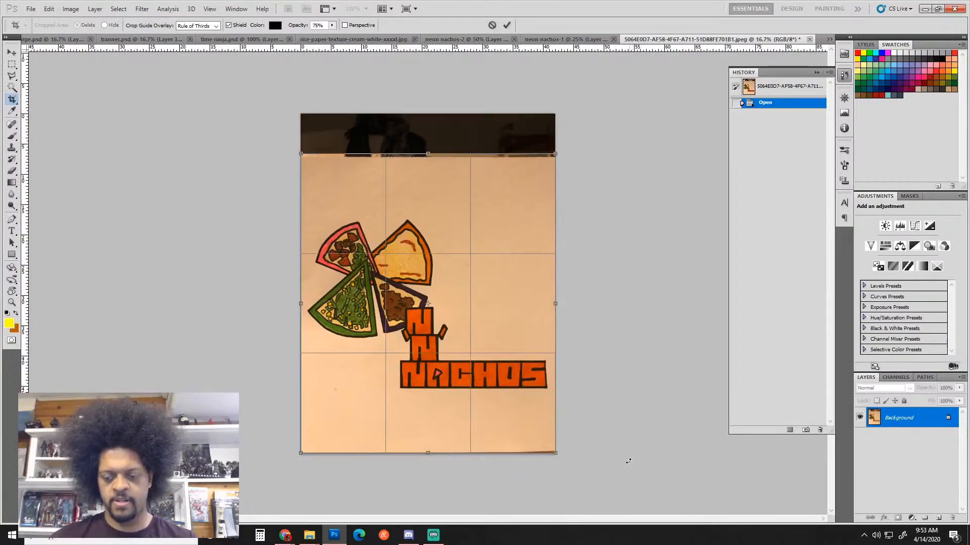
key(Return)
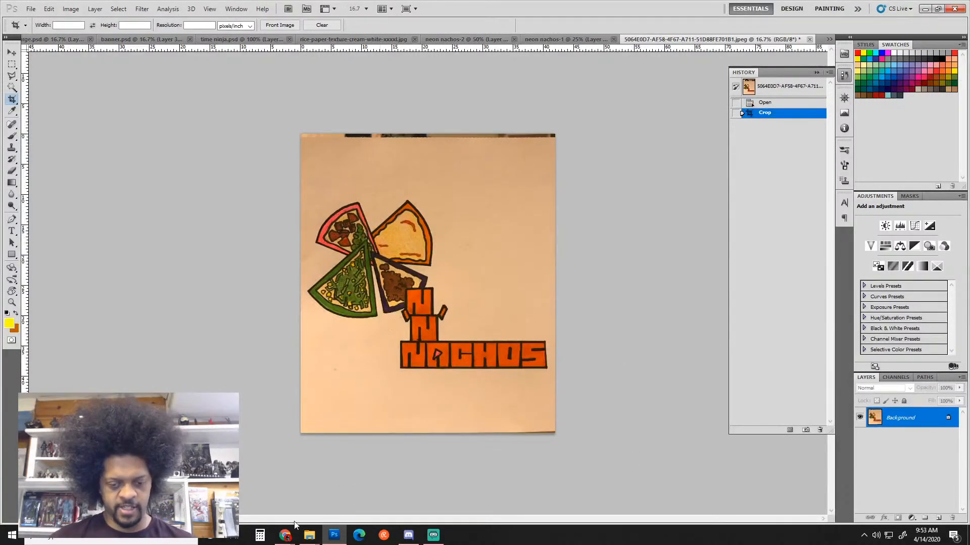
mouse_move(286, 534)
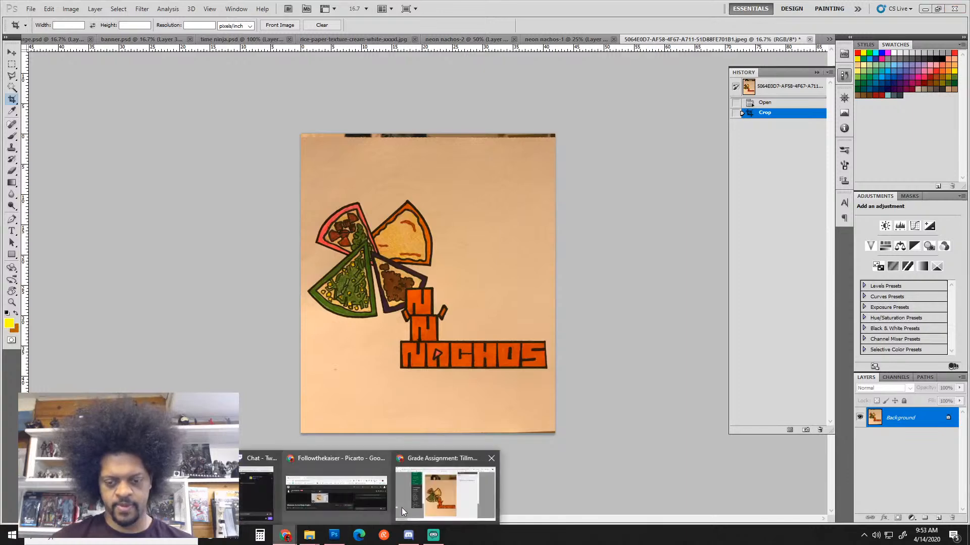
click(402, 508)
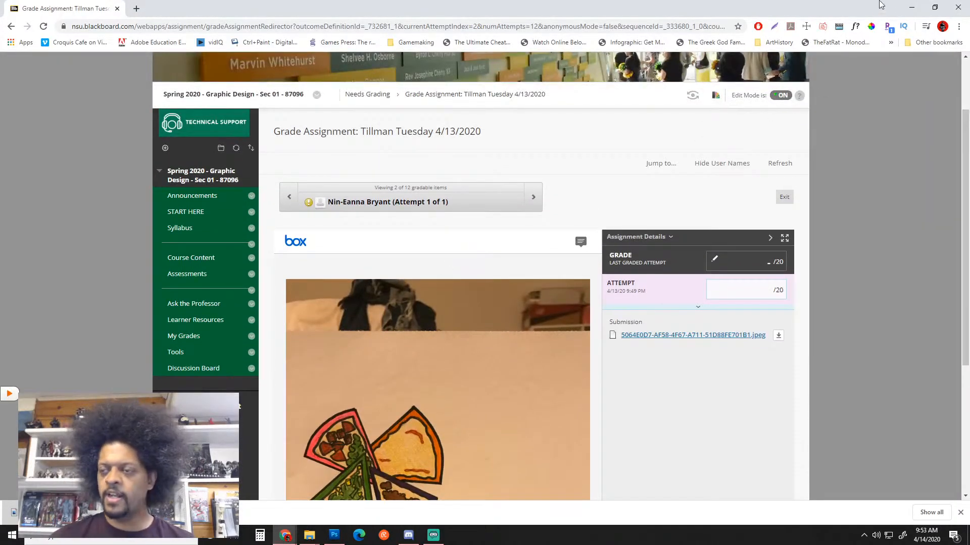
click(913, 8)
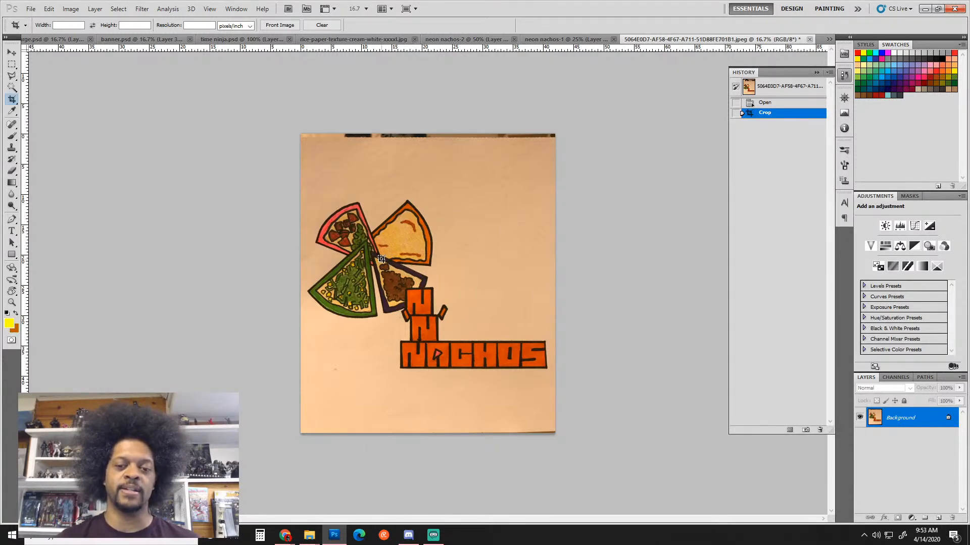
Select the Brush and add an empty Layer 1 above the NACHOS photo for markup
key(b)
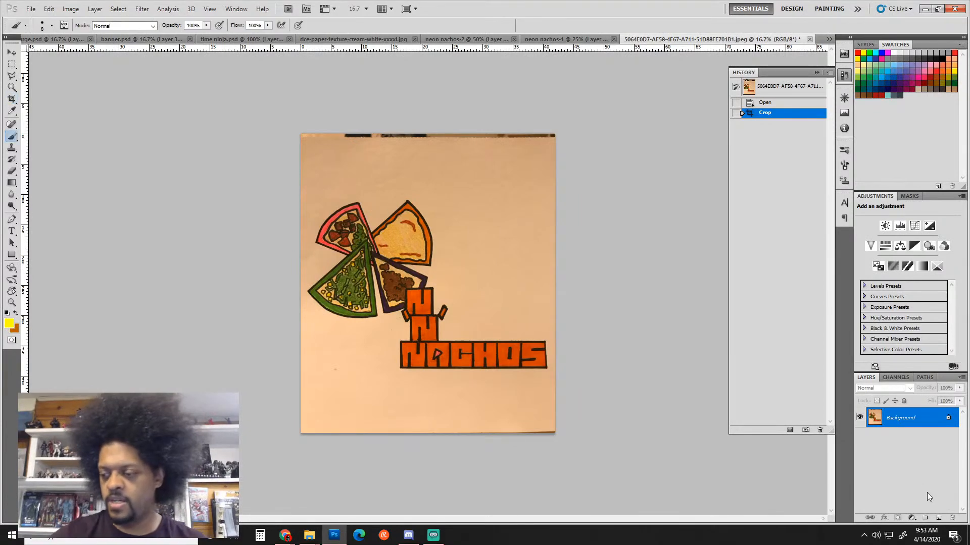
click(939, 517)
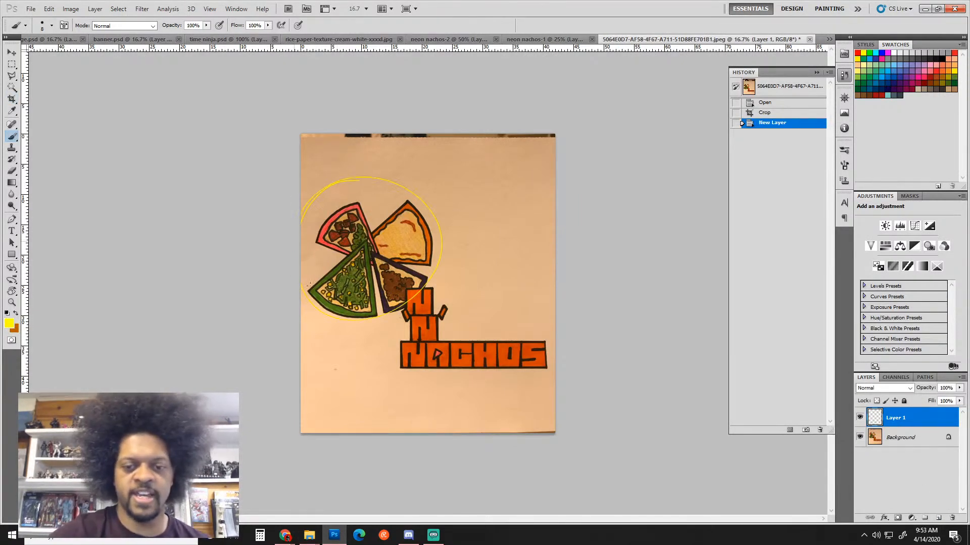
mouse_move(309, 285)
mouse_down()
mouse_move(404, 186)
mouse_move(371, 319)
mouse_move(318, 219)
mouse_up()
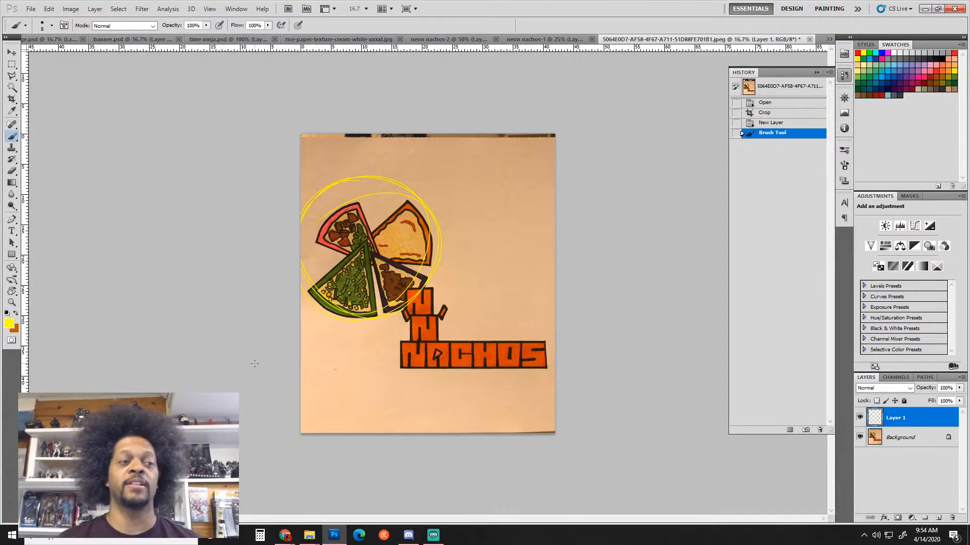
key(ctrl+z)
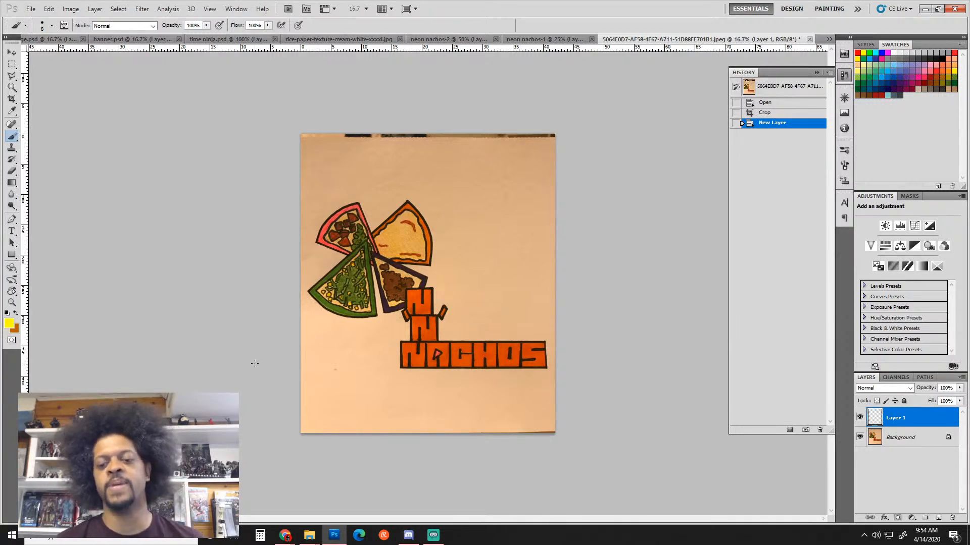
key(ctrl+plus)
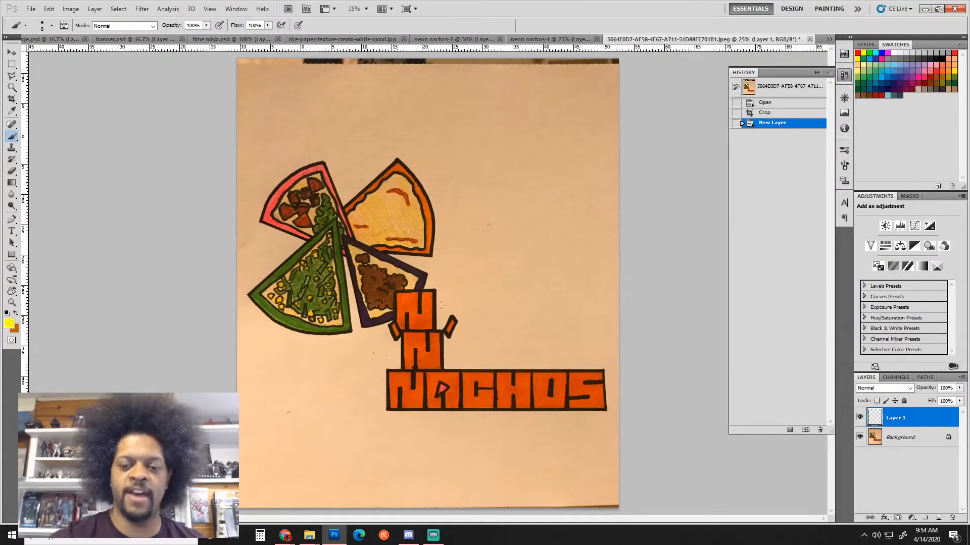
mouse_move(446, 289)
mouse_down()
mouse_move(444, 322)
mouse_move(448, 288)
mouse_move(596, 290)
mouse_move(587, 333)
mouse_move(471, 334)
mouse_move(585, 329)
mouse_up()
drag(517, 293, 518, 317)
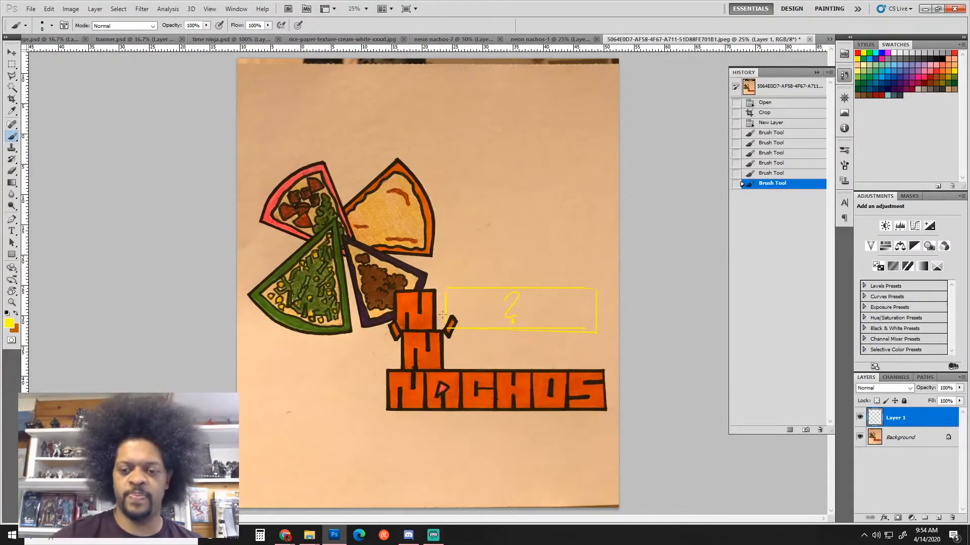
key(ctrl+alt+z)
key(ctrl+alt+z)
key(ctrl+alt+z)
key(ctrl+alt+z)
key(ctrl+alt+z)
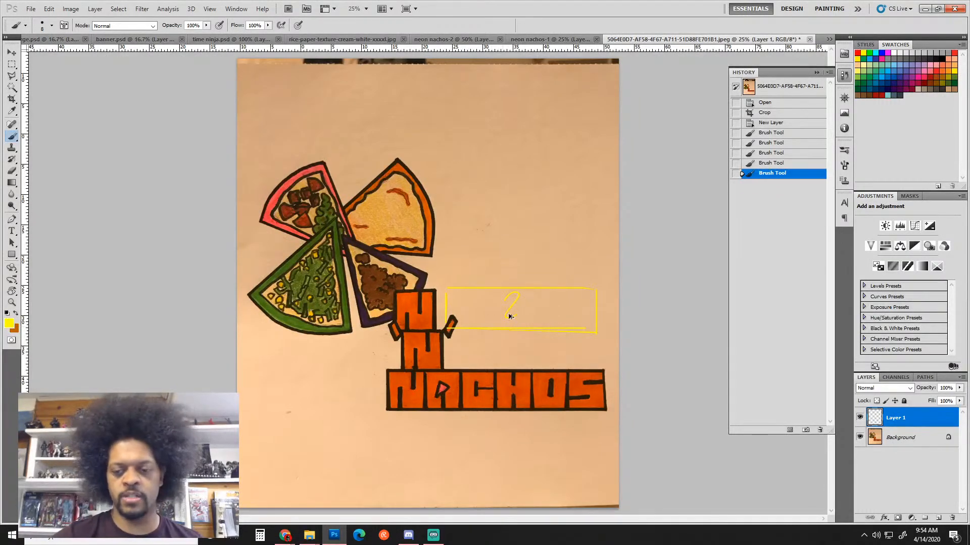
key(ctrl+alt+z)
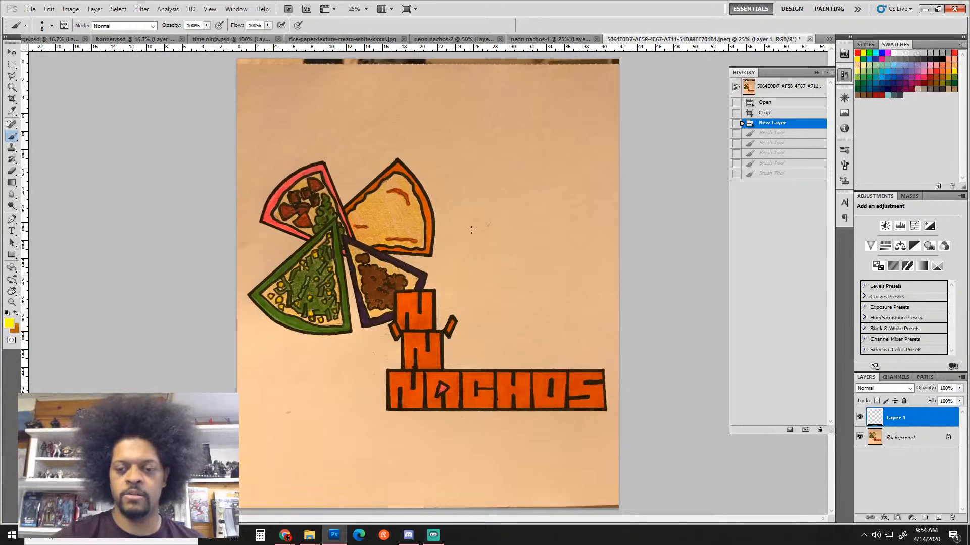
Paint a yellow tall box and line right of the N stack, undoing the extra rectangle strokes
mouse_move(472, 223)
mouse_down()
mouse_move(472, 264)
mouse_move(474, 221)
mouse_move(505, 223)
mouse_move(508, 233)
mouse_move(504, 266)
mouse_move(474, 226)
mouse_move(477, 277)
mouse_move(507, 269)
mouse_move(473, 283)
mouse_move(596, 279)
mouse_up()
mouse_move(468, 285)
mouse_down()
mouse_move(472, 317)
mouse_move(581, 314)
mouse_up()
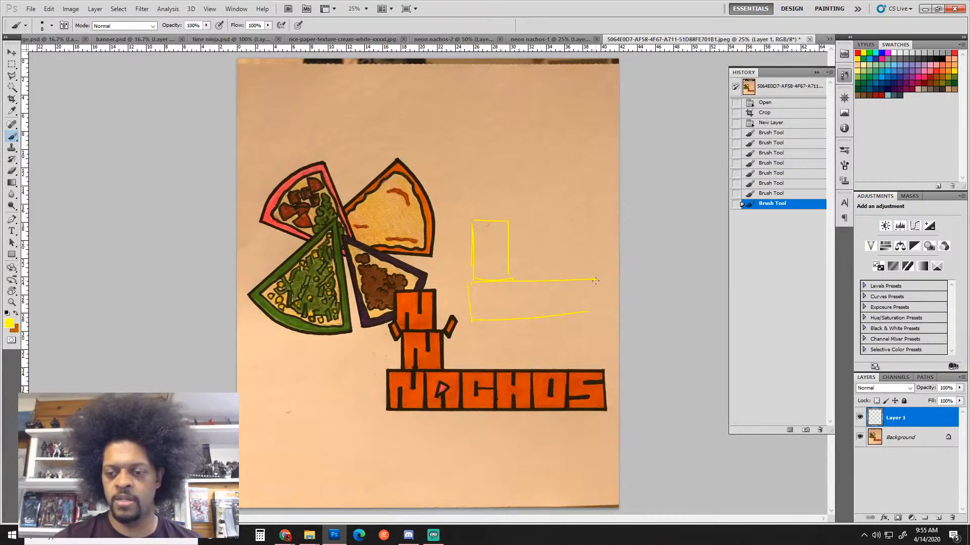
mouse_move(596, 281)
mouse_down()
mouse_move(595, 315)
mouse_move(523, 318)
mouse_up()
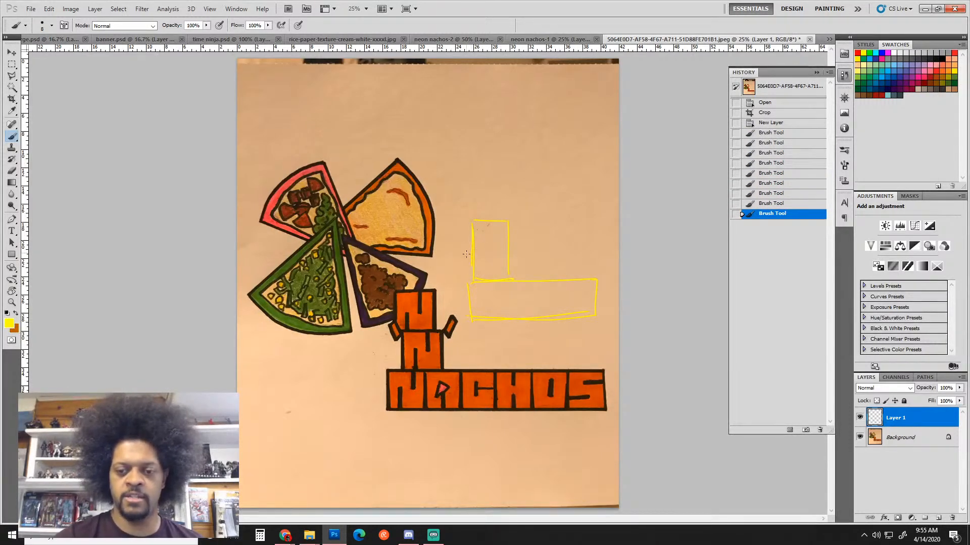
mouse_move(463, 261)
mouse_down()
mouse_move(412, 269)
mouse_move(342, 180)
mouse_move(425, 147)
mouse_move(466, 212)
mouse_move(410, 277)
mouse_move(361, 236)
mouse_move(431, 157)
mouse_move(455, 242)
mouse_move(394, 148)
mouse_move(437, 260)
mouse_move(482, 212)
mouse_up()
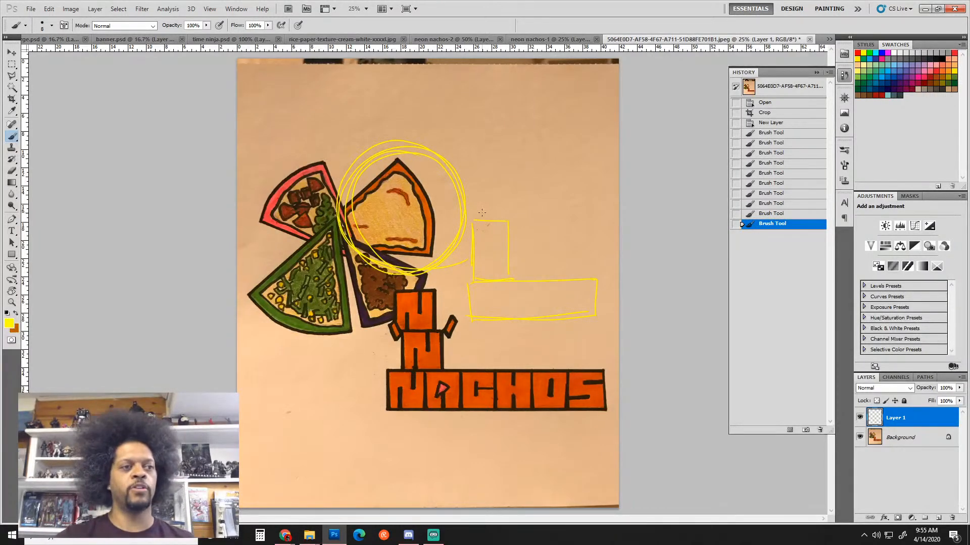
drag(476, 318, 605, 318)
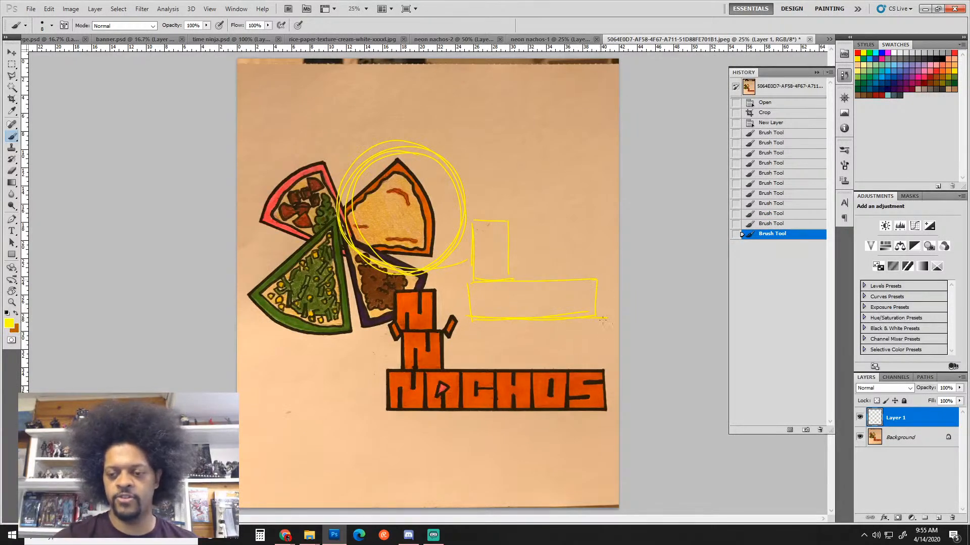
drag(600, 279, 600, 322)
mouse_move(475, 278)
mouse_down()
mouse_move(600, 271)
mouse_move(601, 327)
mouse_up()
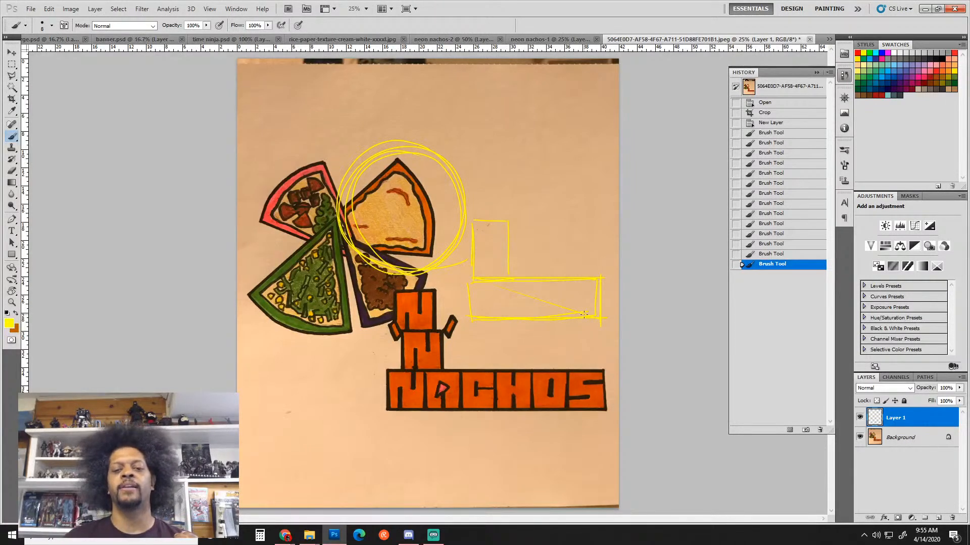
key(ctrl+alt+z)
key(ctrl+alt+z)
key(ctrl+alt+z)
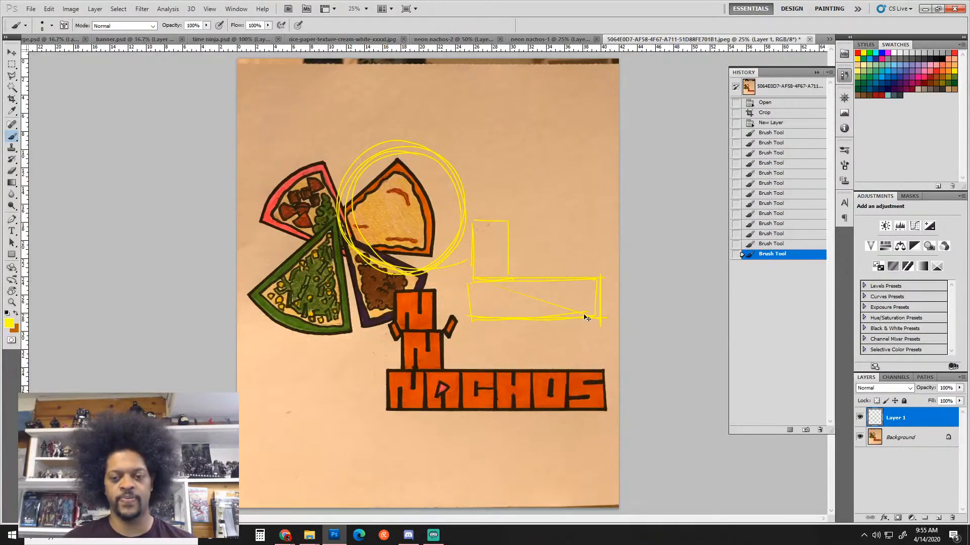
key(ctrl+alt+z)
key(ctrl+alt+z)
key(ctrl+alt+z)
key(ctrl+alt+z)
key(ctrl+alt+z)
key(ctrl+alt+z)
key(ctrl+alt+z)
key(ctrl+alt+z)
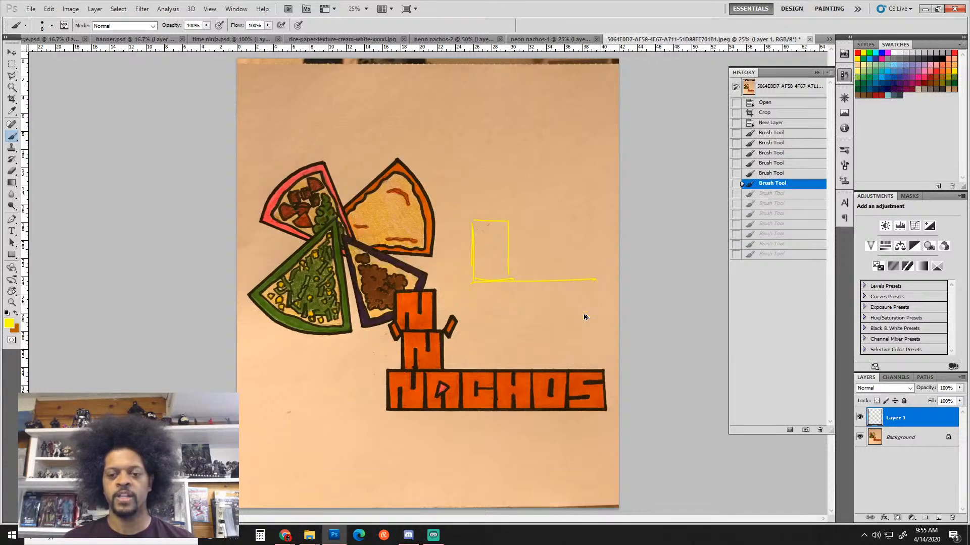
Redraw a yellow circle above the orange nacho with a box outline extending right
key(ctrl+alt+z)
key(ctrl+alt+z)
key(ctrl+alt+z)
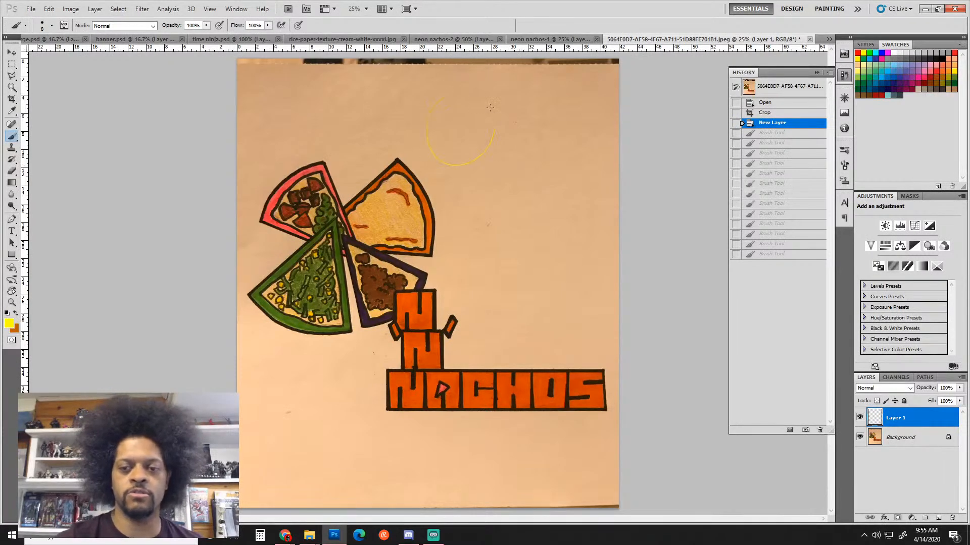
mouse_move(490, 107)
mouse_down()
mouse_move(499, 129)
mouse_move(445, 92)
mouse_up()
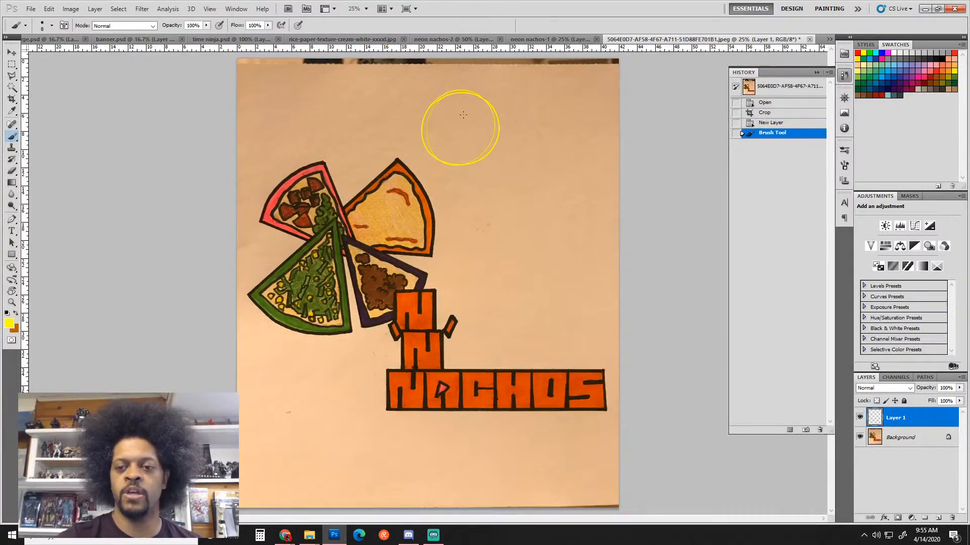
drag(470, 114, 470, 177)
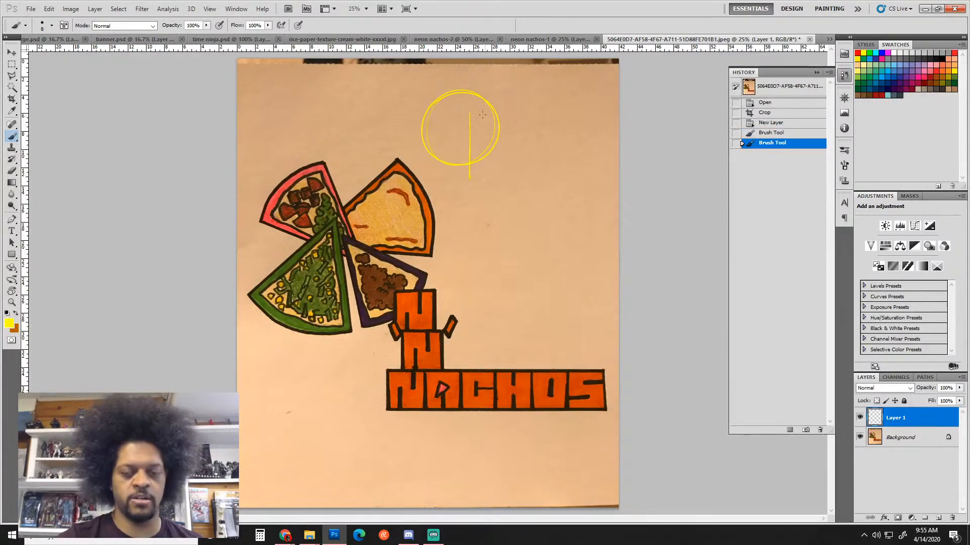
drag(470, 110, 590, 109)
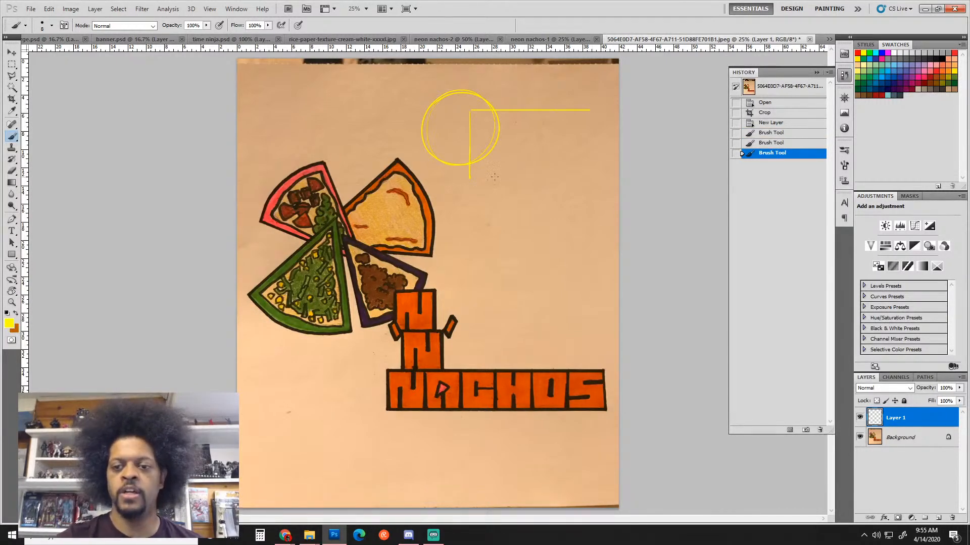
drag(470, 174, 594, 174)
shift+click(591, 110)
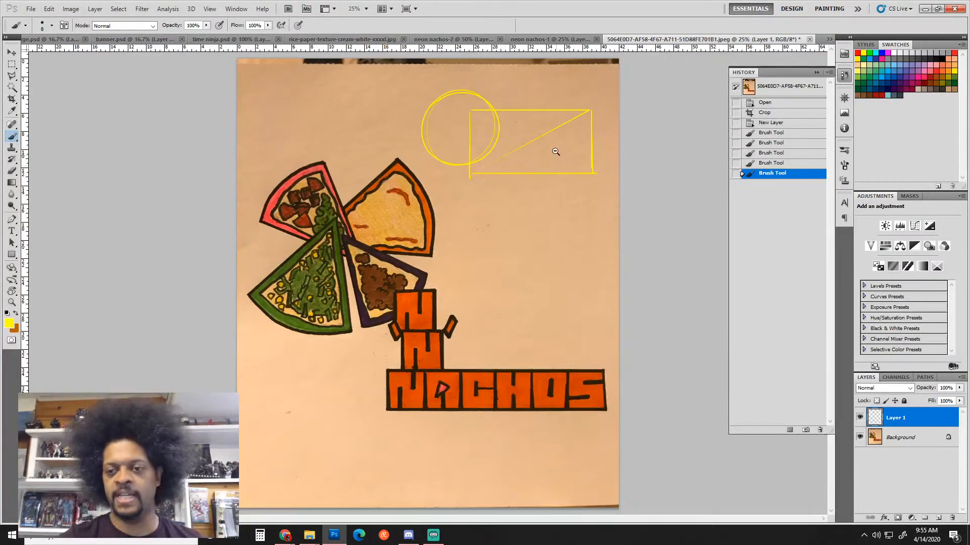
Switch to teal and try a teal frame around the sketch, then undo it
key(ctrl+minus)
click(883, 66)
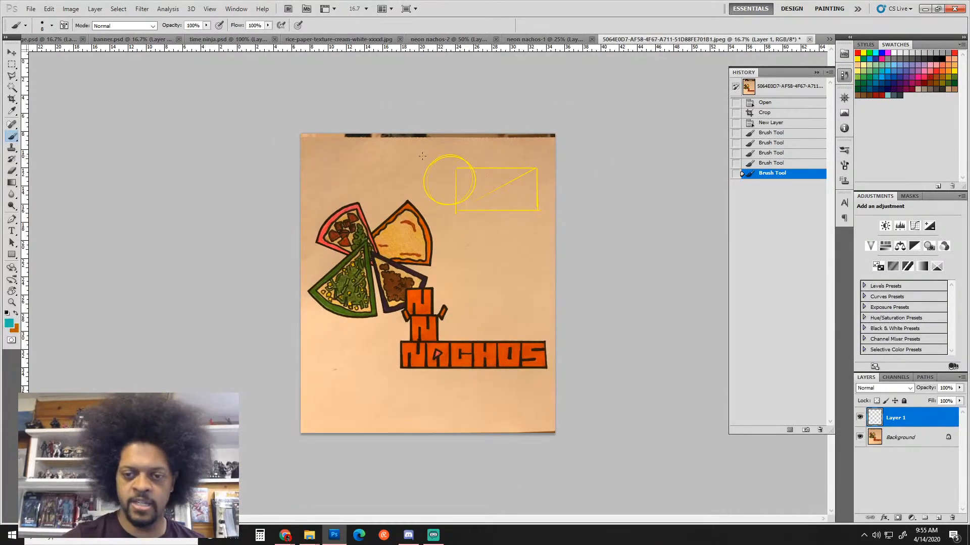
mouse_move(421, 154)
mouse_down()
mouse_move(552, 148)
mouse_move(540, 159)
mouse_move(541, 214)
mouse_up()
click(550, 155)
drag(419, 214, 420, 154)
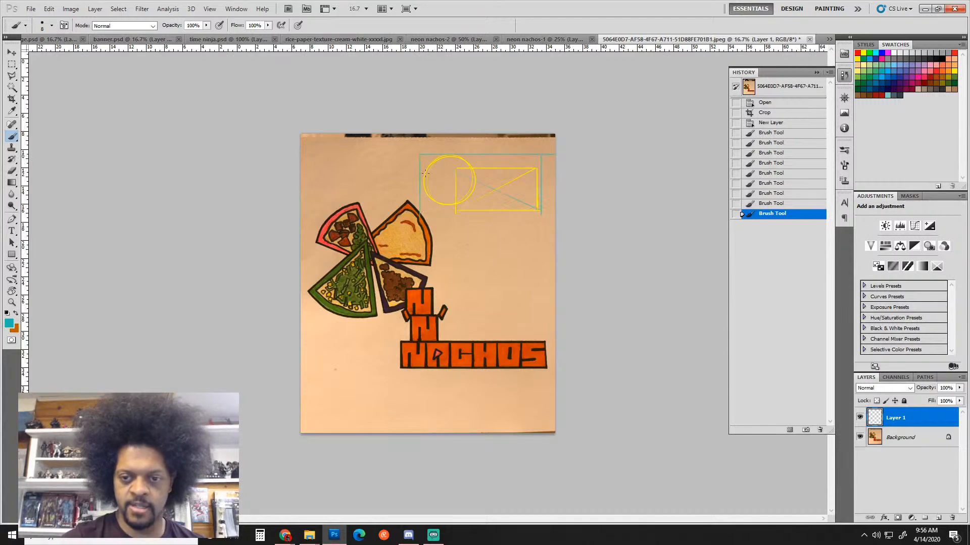
drag(481, 210, 541, 214)
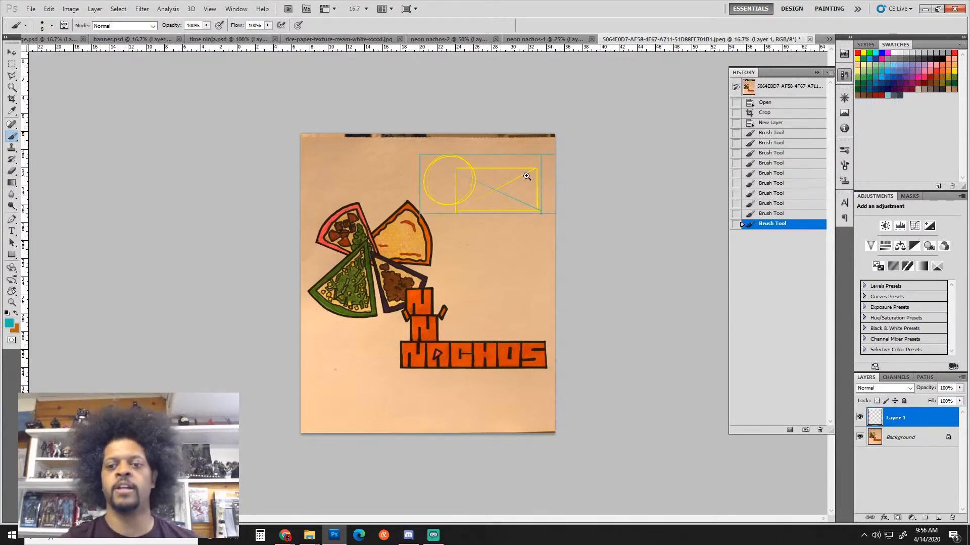
key(ctrl+plus)
key(ctrl+plus)
drag(576, 248, 483, 363)
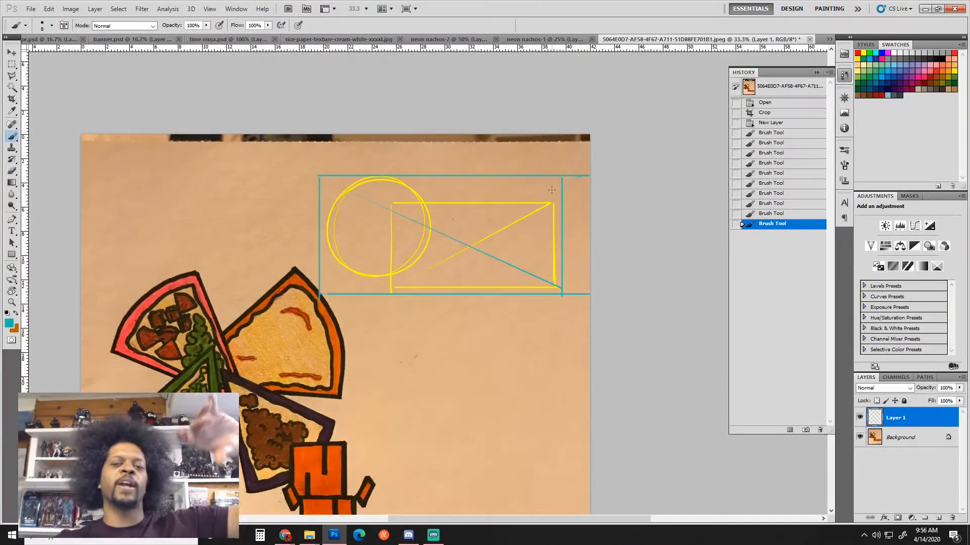
key(ctrl+alt+z)
key(ctrl+alt+z)
key(ctrl+alt+z)
key(ctrl+alt+z)
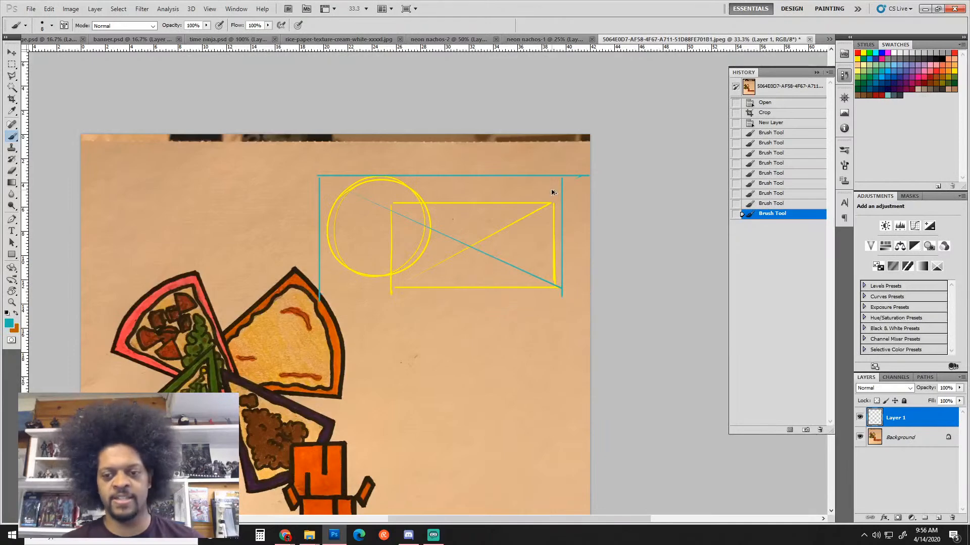
key(ctrl+alt+z)
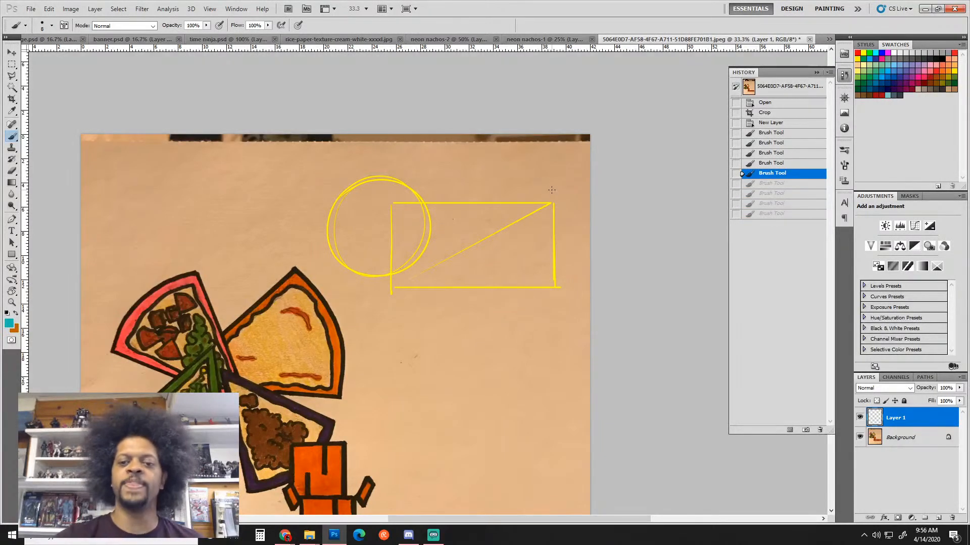
Brush a teal arrow above the circle pointing down and one below pointing up
mouse_move(408, 162)
mouse_down()
mouse_move(413, 149)
mouse_move(410, 173)
mouse_up()
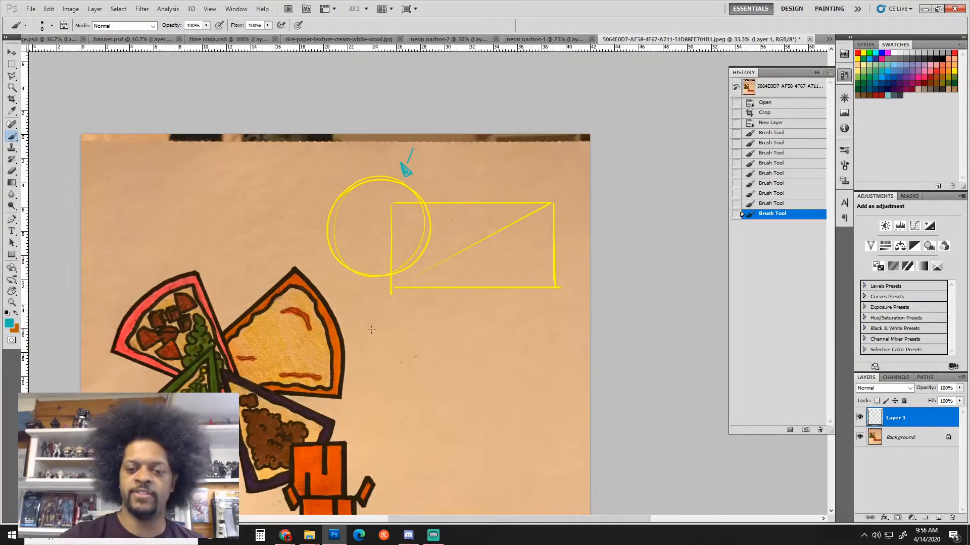
drag(371, 329, 394, 307)
drag(393, 307, 395, 318)
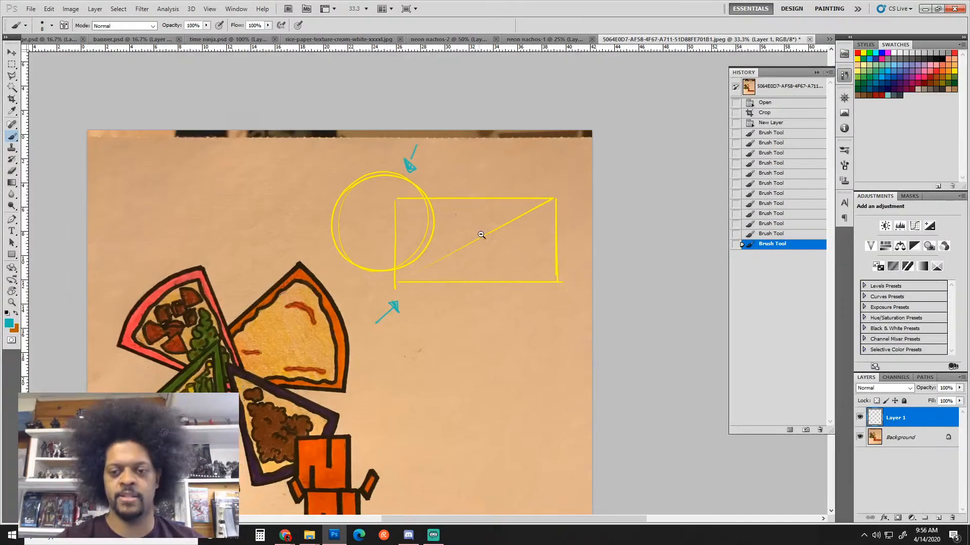
key(ctrl+minus)
key(ctrl+plus)
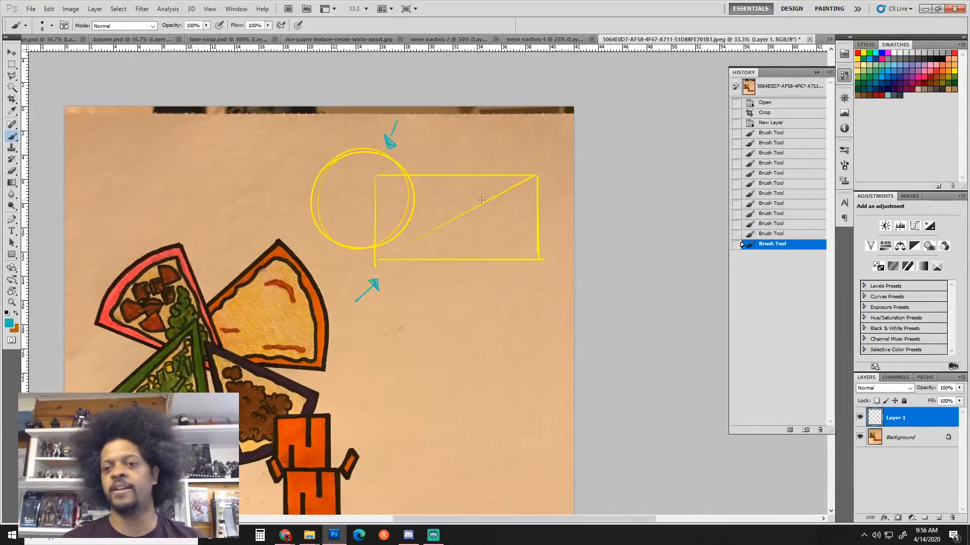
drag(513, 225, 526, 158)
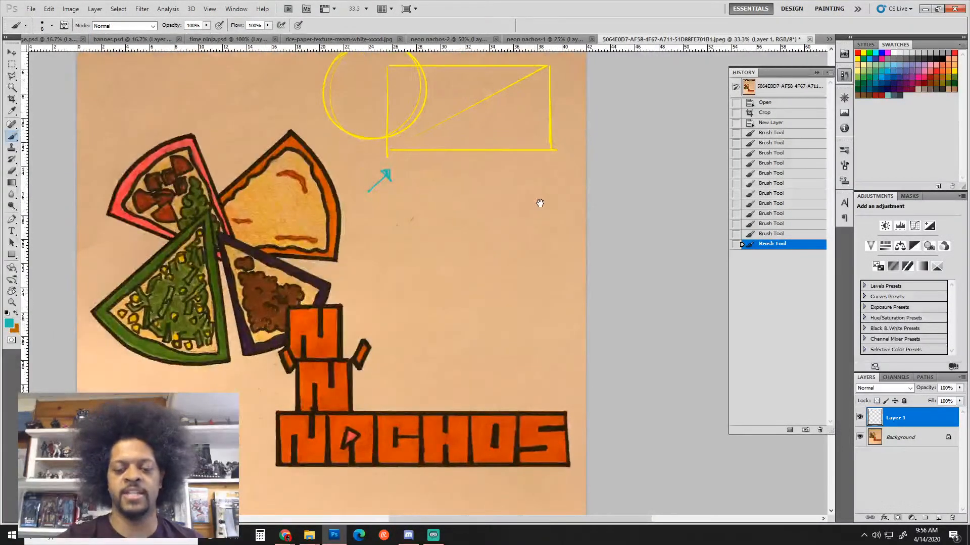
drag(537, 201, 525, 269)
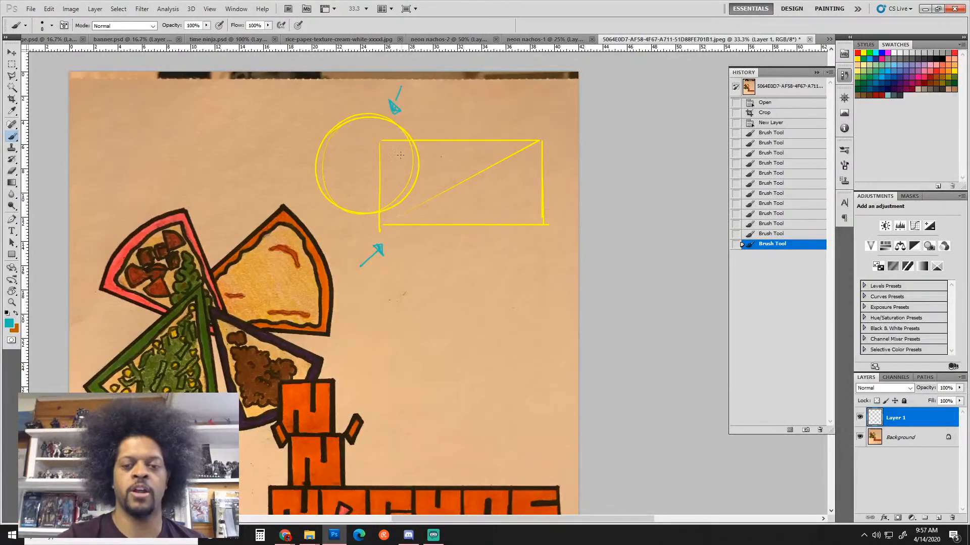
mouse_move(395, 167)
mouse_down()
mouse_move(427, 145)
mouse_move(457, 147)
mouse_move(458, 165)
mouse_move(501, 157)
mouse_up()
drag(519, 138, 499, 174)
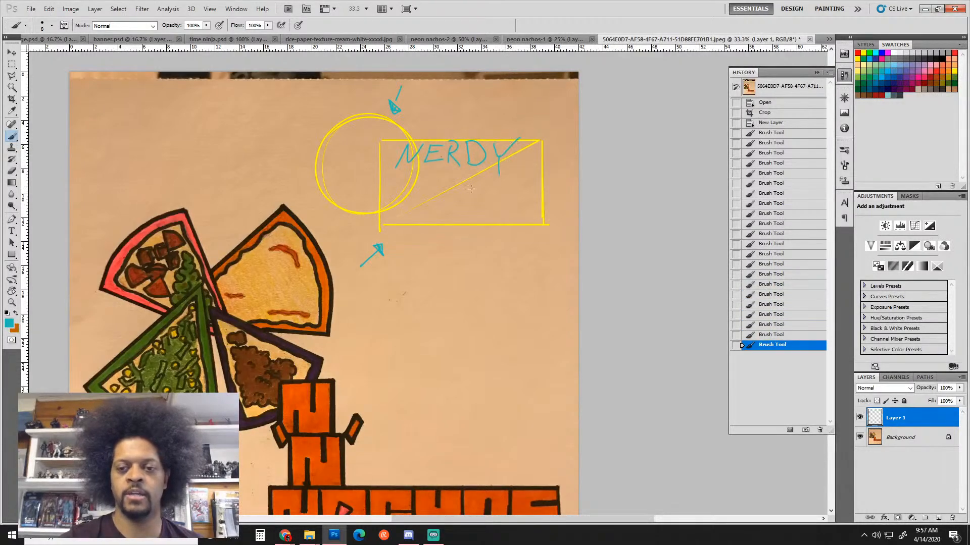
mouse_move(436, 192)
mouse_down()
mouse_move(480, 167)
mouse_move(434, 177)
mouse_move(482, 175)
mouse_up()
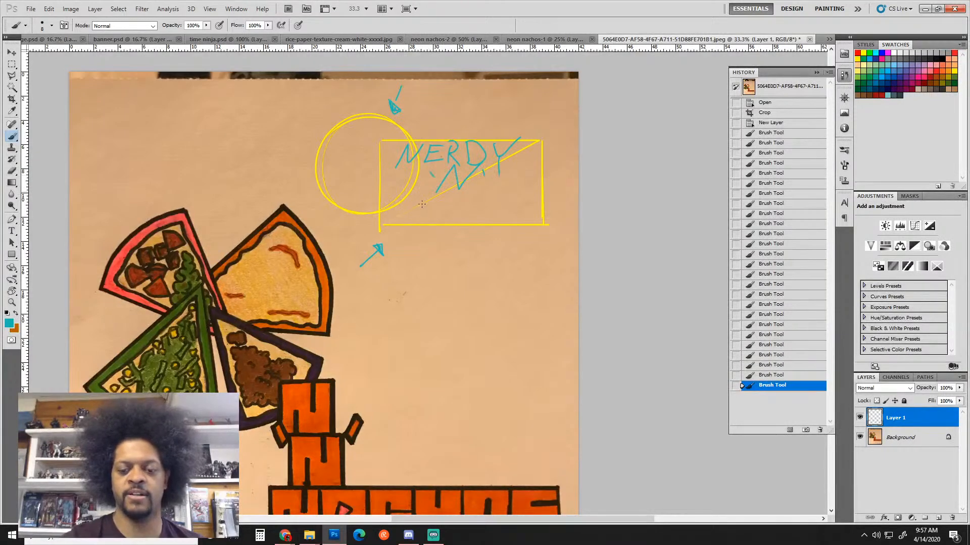
mouse_move(390, 219)
mouse_down()
mouse_move(404, 196)
mouse_move(429, 195)
mouse_move(424, 214)
mouse_move(457, 219)
mouse_move(486, 209)
mouse_up()
mouse_move(487, 197)
mouse_down()
mouse_move(489, 219)
mouse_move(484, 207)
mouse_move(504, 202)
mouse_move(527, 219)
mouse_up()
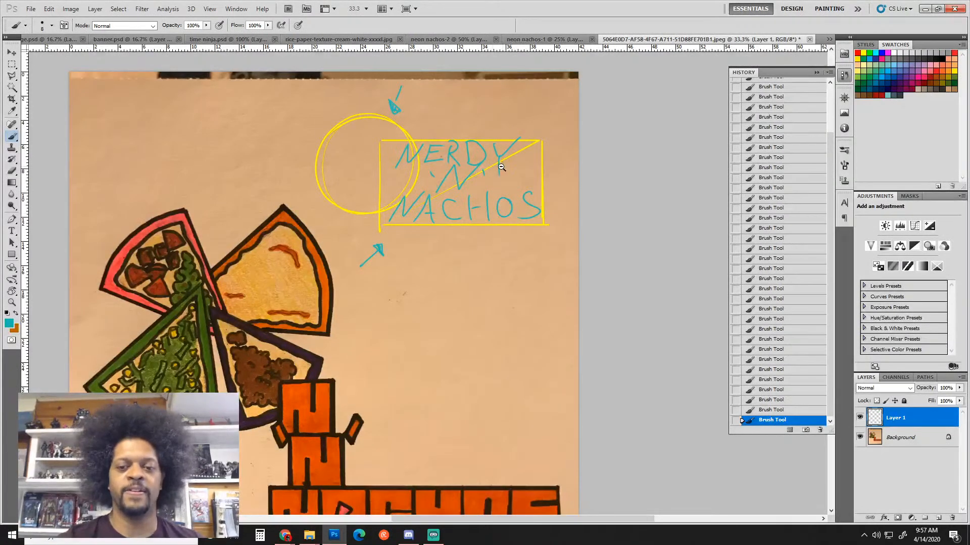
key(ctrl+minus)
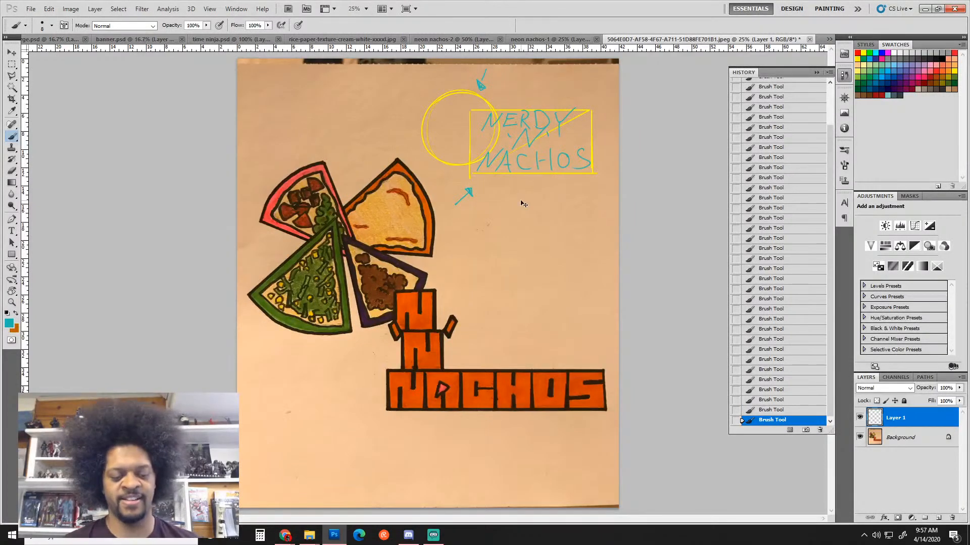
key(ctrl+alt+z)
key(ctrl+alt+z)
key(ctrl+alt+z)
key(ctrl+alt+z)
key(ctrl+alt+z)
key(ctrl+alt+z)
key(ctrl+alt+z)
key(ctrl+alt+z)
key(ctrl+alt+z)
key(ctrl+alt+z)
key(ctrl+alt+z)
key(ctrl+alt+z)
key(ctrl+alt+z)
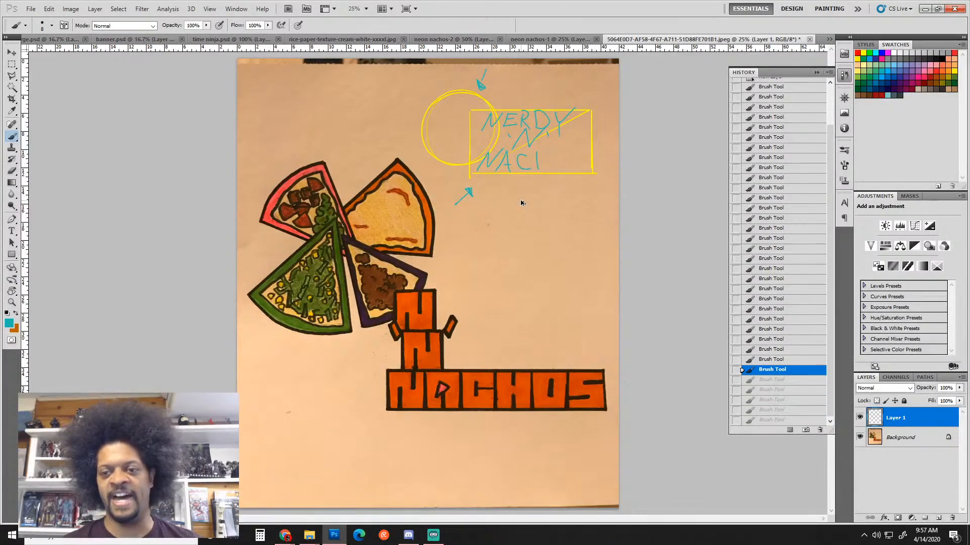
key(ctrl+alt+z)
key(ctrl+alt+z)
key(ctrl+alt+z)
key(ctrl+alt+z)
key(ctrl+alt+z)
key(ctrl+alt+z)
key(ctrl+alt+z)
key(ctrl+alt+z)
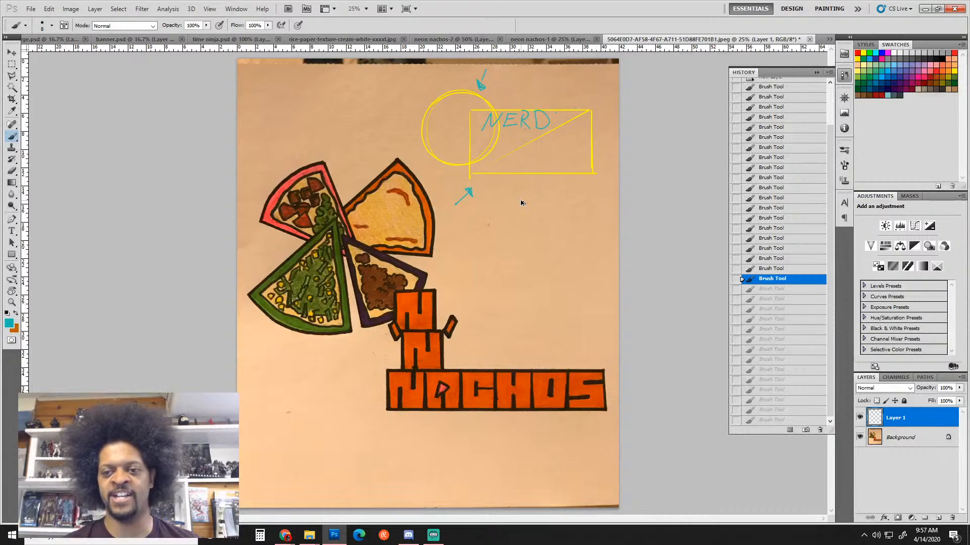
key(ctrl+alt+z)
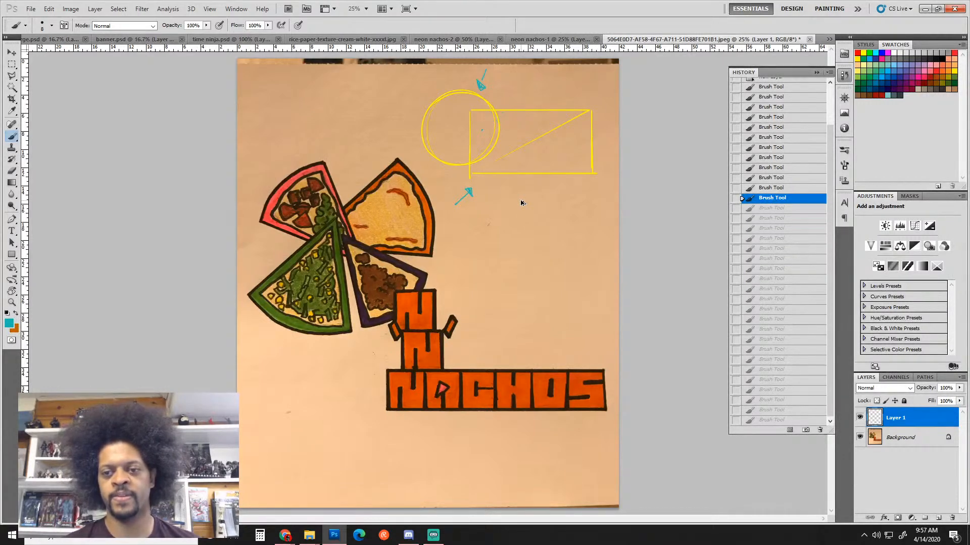
Revert the history, then hand-letter 'NEON -N- NACHOS' in teal inside the yellow rectangle
ctrl+click(522, 130)
mouse_move(502, 138)
mouse_down()
mouse_move(518, 110)
mouse_move(545, 110)
mouse_move(550, 126)
mouse_move(563, 106)
mouse_up()
drag(543, 118, 643, 100)
mouse_move(548, 153)
mouse_down()
mouse_move(562, 135)
mouse_move(582, 132)
mouse_move(545, 135)
mouse_move(603, 132)
mouse_up()
mouse_move(492, 182)
mouse_down()
mouse_move(524, 161)
mouse_move(546, 175)
mouse_up()
mouse_move(533, 170)
mouse_down()
mouse_move(581, 156)
mouse_move(582, 181)
mouse_up()
mouse_move(596, 147)
mouse_down()
mouse_move(597, 181)
mouse_move(599, 163)
mouse_move(614, 160)
mouse_move(626, 171)
mouse_move(626, 162)
mouse_up()
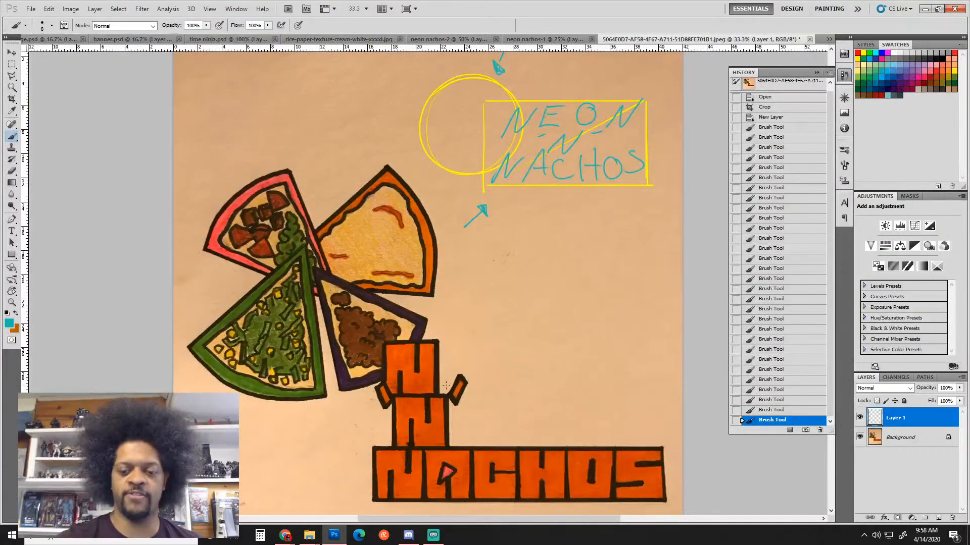
Loop teal around both N letters, outline a banner right of the top N, add an arrow
mouse_move(444, 390)
mouse_down()
mouse_move(460, 345)
mouse_move(374, 384)
mouse_move(445, 381)
mouse_up()
drag(376, 403, 349, 388)
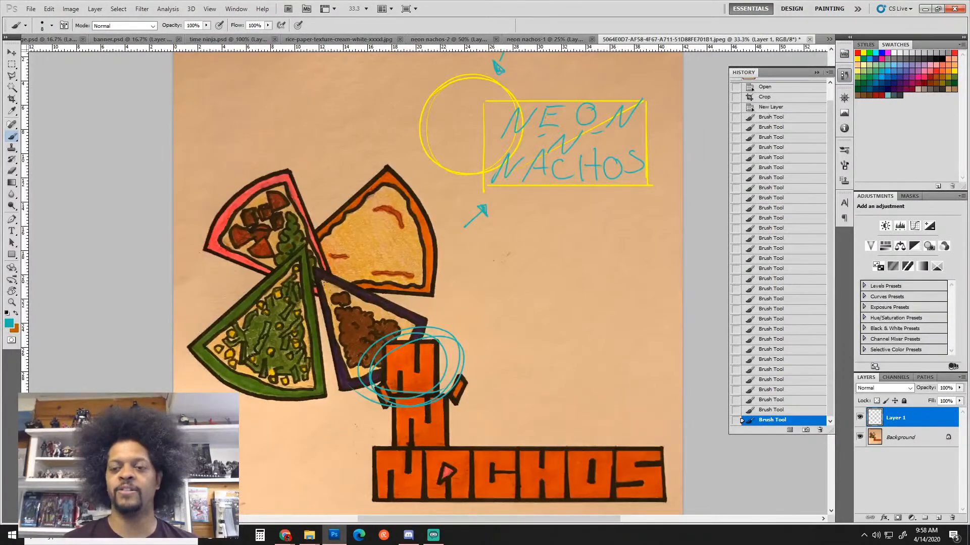
mouse_move(435, 325)
mouse_down()
mouse_move(631, 323)
mouse_move(649, 364)
mouse_up()
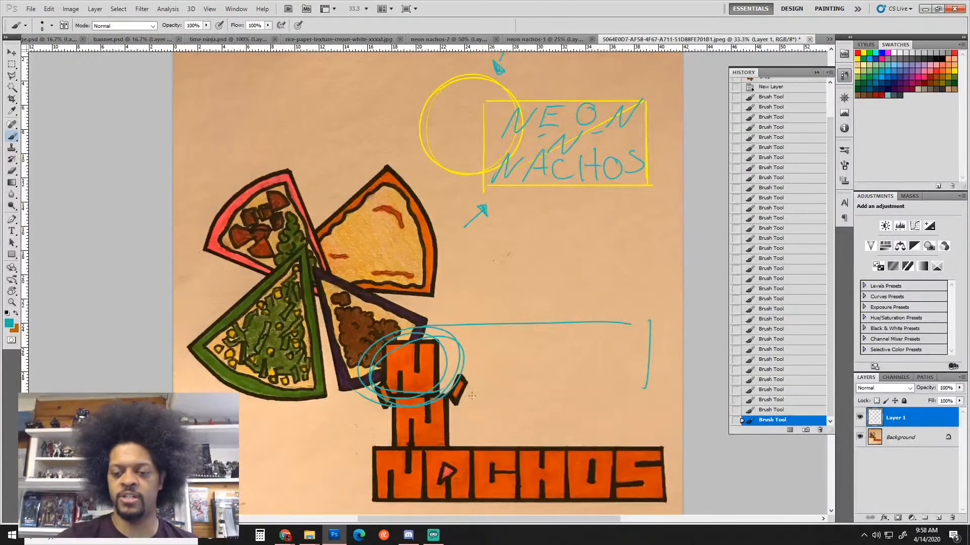
drag(444, 392, 627, 386)
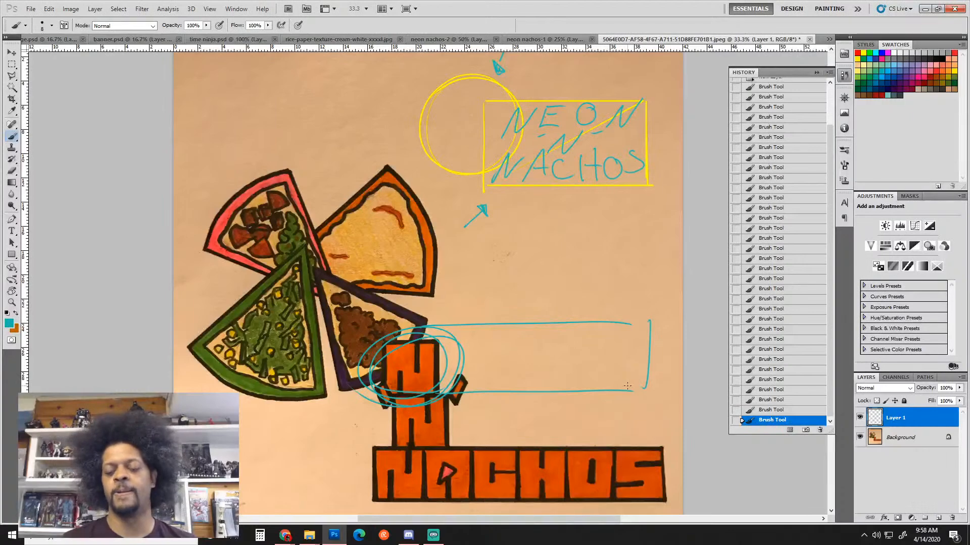
mouse_move(455, 407)
mouse_down()
mouse_move(457, 427)
mouse_move(389, 421)
mouse_move(507, 412)
mouse_move(510, 437)
mouse_move(518, 406)
mouse_move(504, 441)
mouse_up()
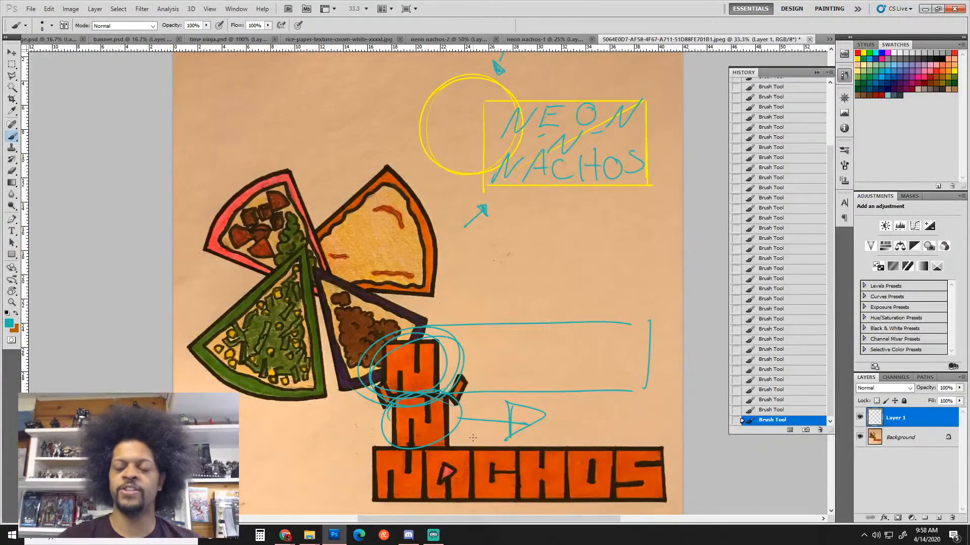
drag(473, 438, 625, 281)
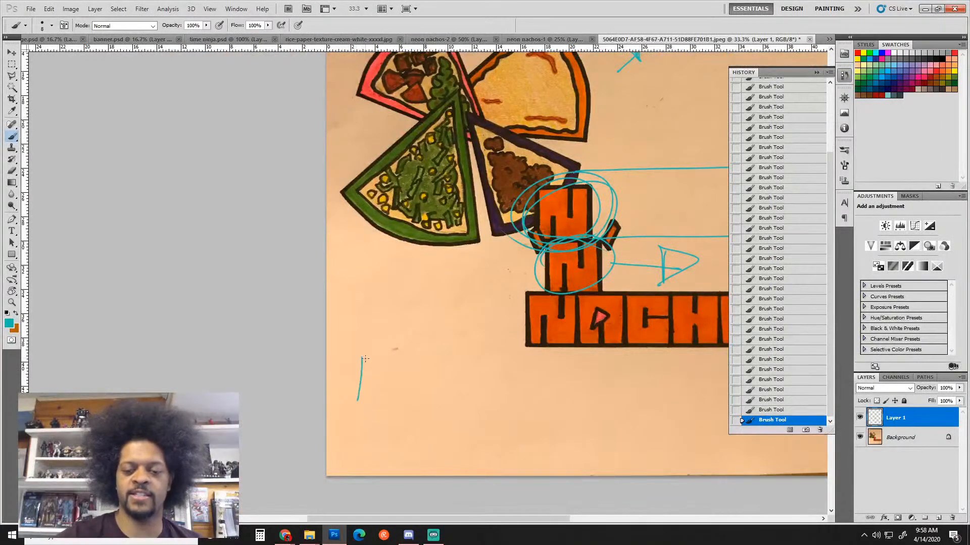
Draw two stacked teal rectangles in the page's lower-left area
mouse_move(359, 361)
mouse_down()
mouse_move(501, 351)
mouse_move(502, 403)
mouse_up()
mouse_move(502, 403)
mouse_down()
mouse_move(408, 413)
mouse_move(512, 411)
mouse_up()
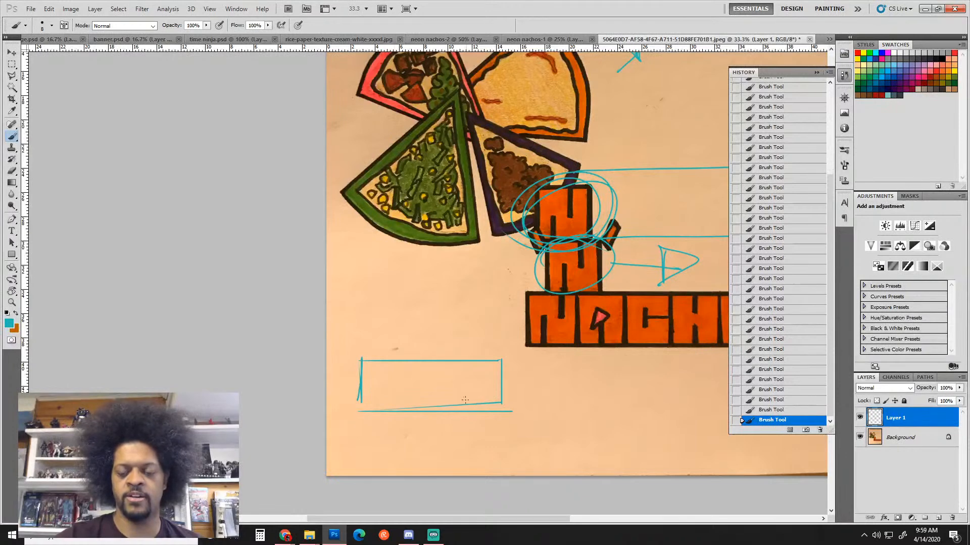
shift+click(356, 435)
shift+click(509, 436)
shift+click(508, 471)
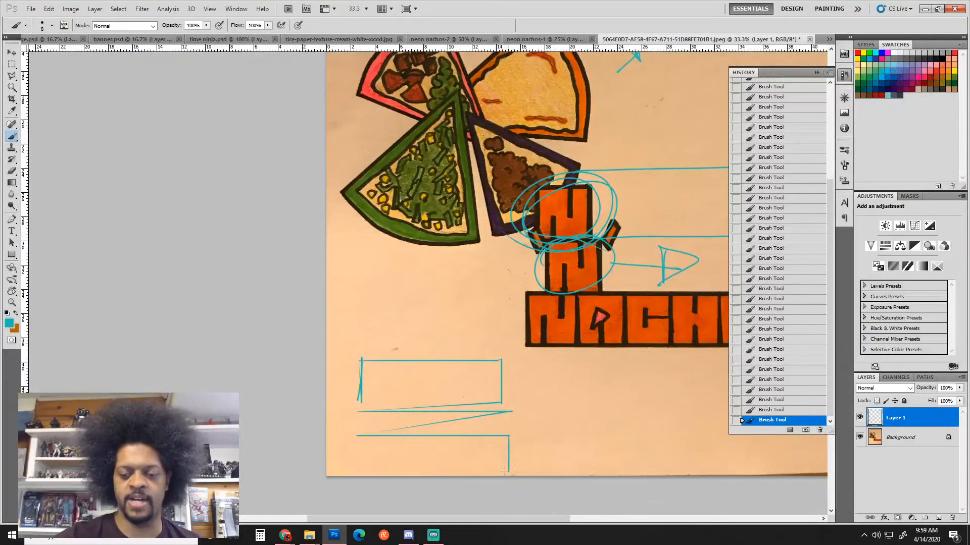
shift+click(359, 436)
drag(359, 435, 358, 475)
drag(467, 469, 548, 471)
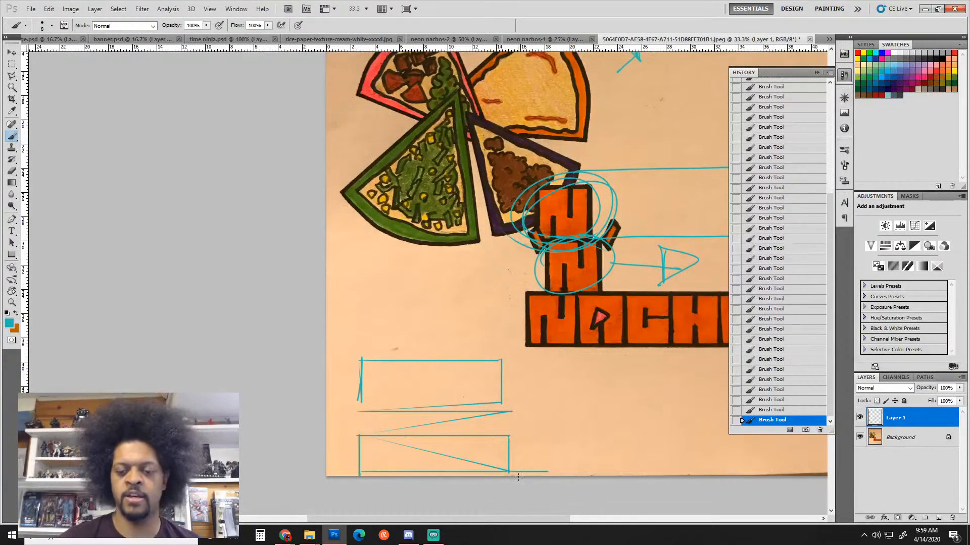
Erase the slanted teal line between the two rectangles
key(e)
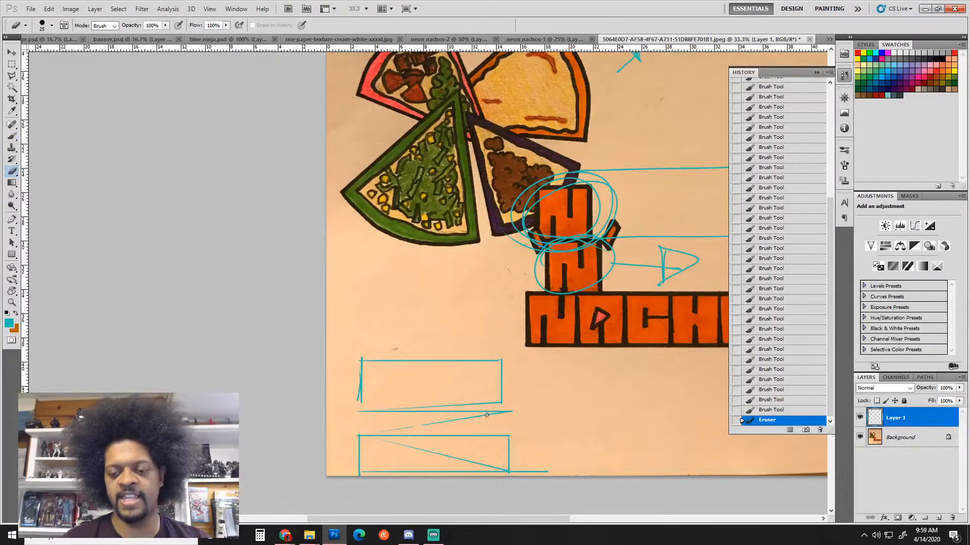
mouse_move(508, 412)
mouse_down()
mouse_move(420, 426)
mouse_move(464, 411)
mouse_move(382, 420)
mouse_move(444, 412)
mouse_move(389, 414)
mouse_up()
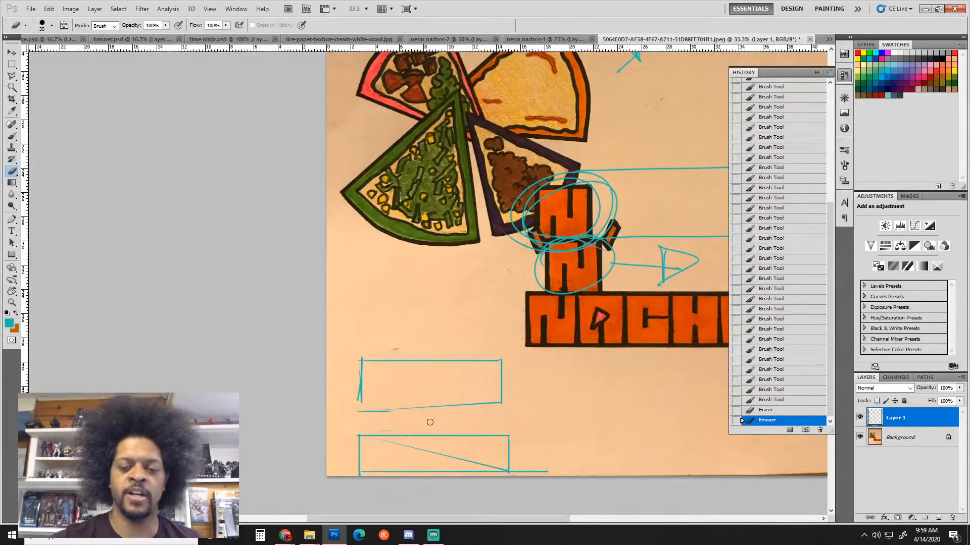
click(385, 434)
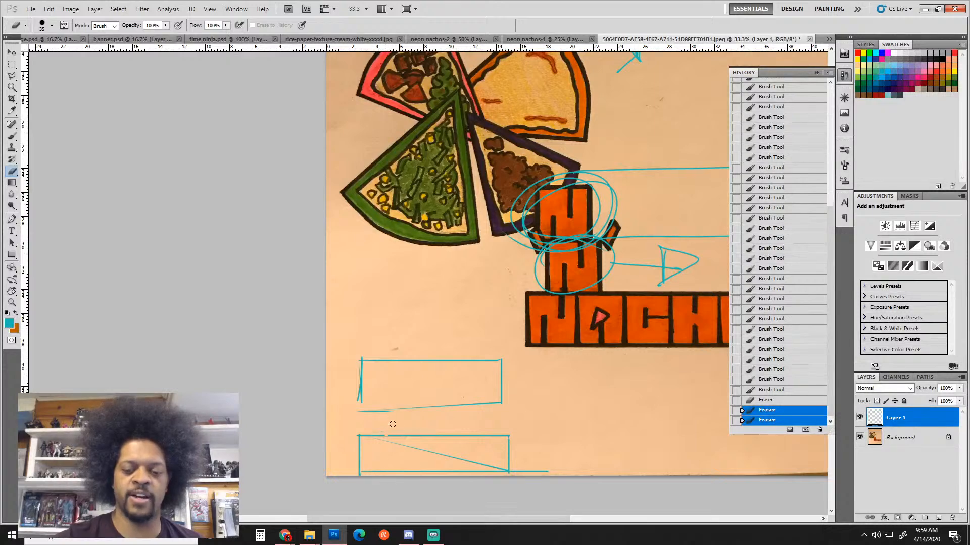
key(ctrl+z)
key(b)
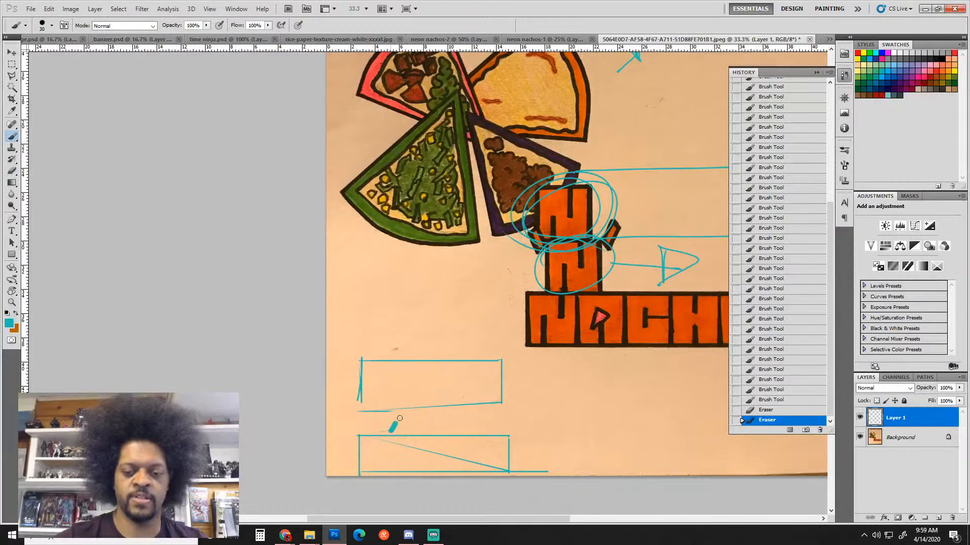
Paint thick teal N-shaped strokes above and between the two boxes
drag(399, 418, 384, 433)
mouse_move(415, 362)
mouse_down()
mouse_move(425, 340)
mouse_move(414, 360)
mouse_up()
mouse_move(420, 344)
mouse_down()
mouse_move(435, 338)
mouse_move(436, 361)
mouse_up()
mouse_move(441, 409)
mouse_down()
mouse_move(441, 413)
mouse_move(444, 430)
mouse_move(471, 406)
mouse_move(465, 435)
mouse_move(469, 410)
mouse_up()
click(444, 430)
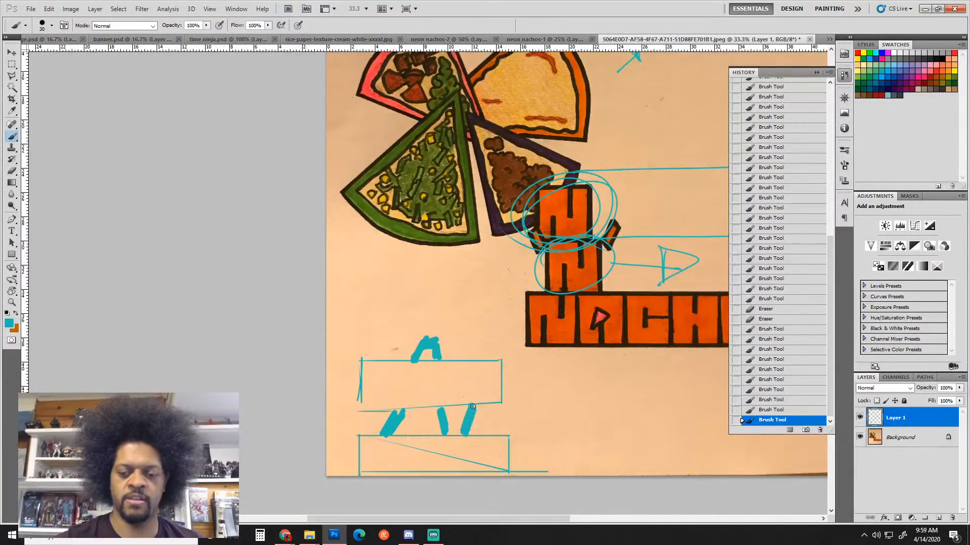
mouse_move(478, 363)
mouse_down()
mouse_move(484, 335)
mouse_move(476, 356)
mouse_up()
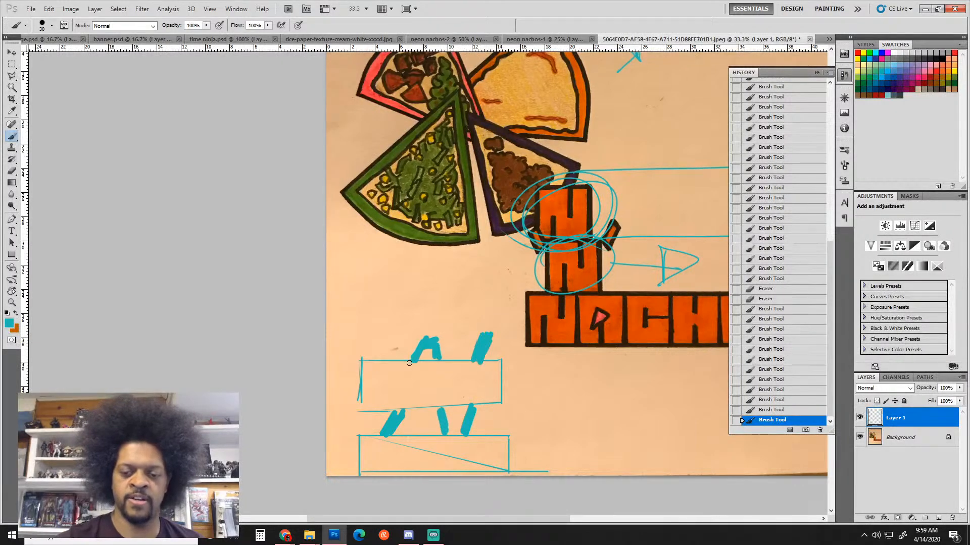
mouse_move(422, 338)
mouse_down()
mouse_move(437, 337)
mouse_move(433, 359)
mouse_up()
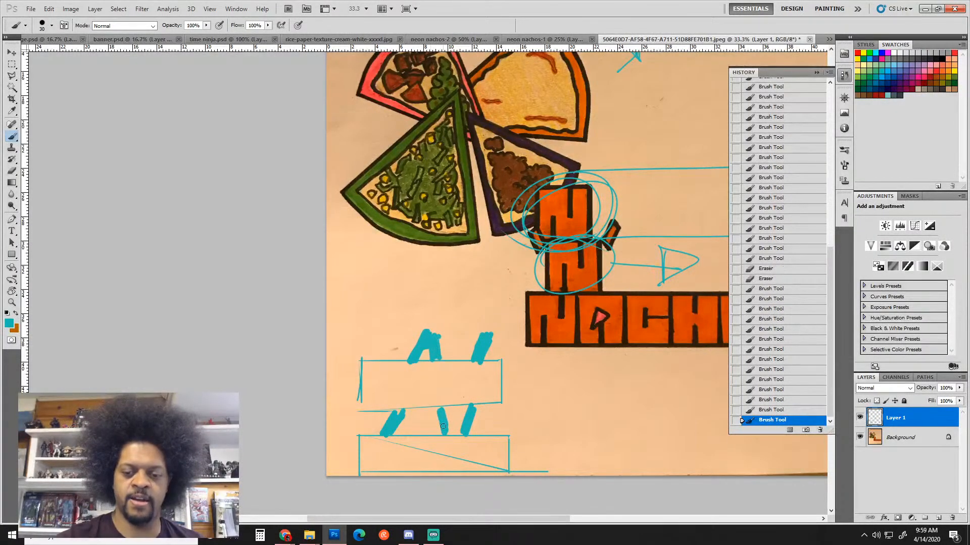
mouse_move(443, 431)
mouse_down()
mouse_move(442, 412)
mouse_move(446, 434)
mouse_up()
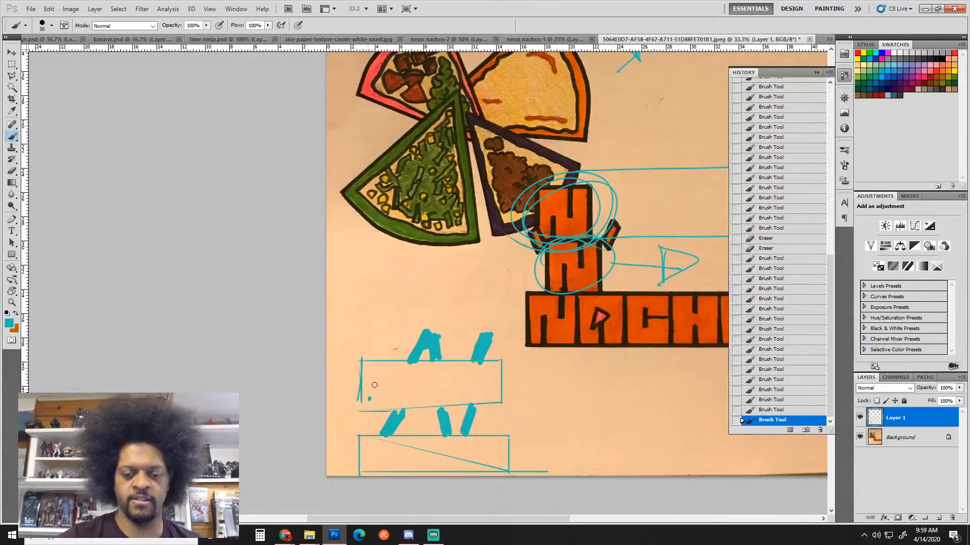
Hand-letter NERDY in the upper box and NACHOS in the lower box in teal
mouse_move(369, 401)
mouse_down()
mouse_move(388, 374)
mouse_move(404, 399)
mouse_move(403, 376)
mouse_move(414, 399)
mouse_move(434, 399)
mouse_move(482, 369)
mouse_move(467, 400)
mouse_up()
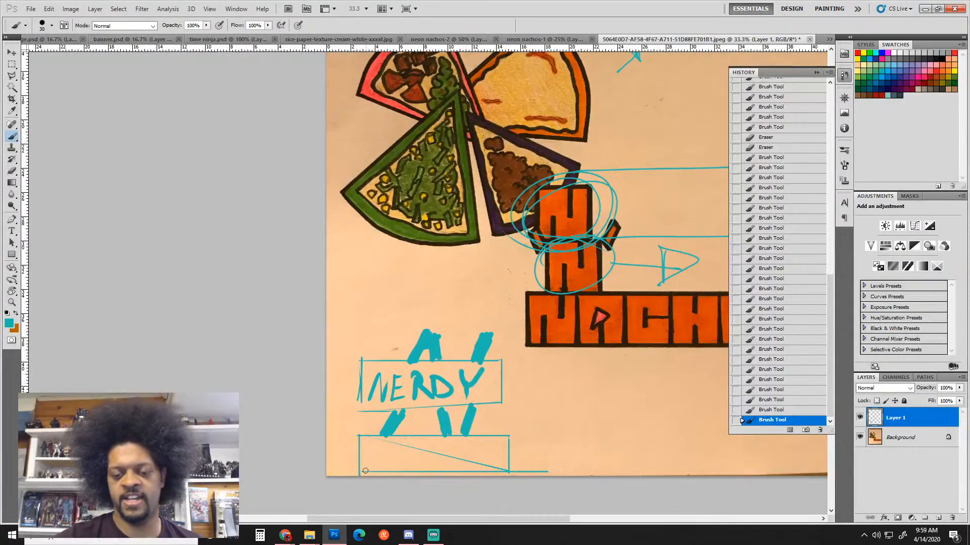
mouse_move(364, 472)
mouse_down()
mouse_move(382, 441)
mouse_move(391, 454)
mouse_move(397, 447)
mouse_move(405, 471)
mouse_up()
drag(390, 460, 454, 469)
mouse_move(438, 458)
mouse_down()
mouse_move(472, 458)
mouse_move(489, 444)
mouse_move(481, 468)
mouse_up()
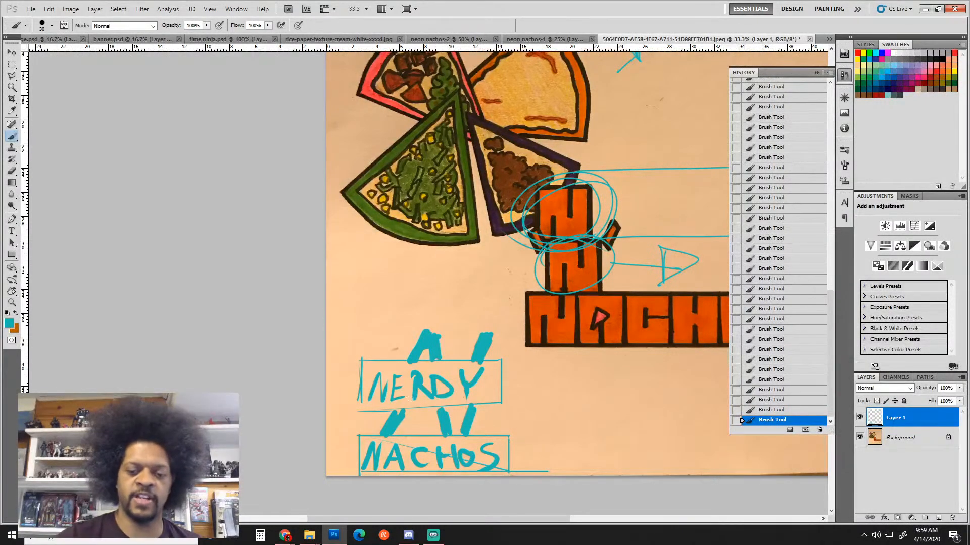
drag(394, 417, 406, 407)
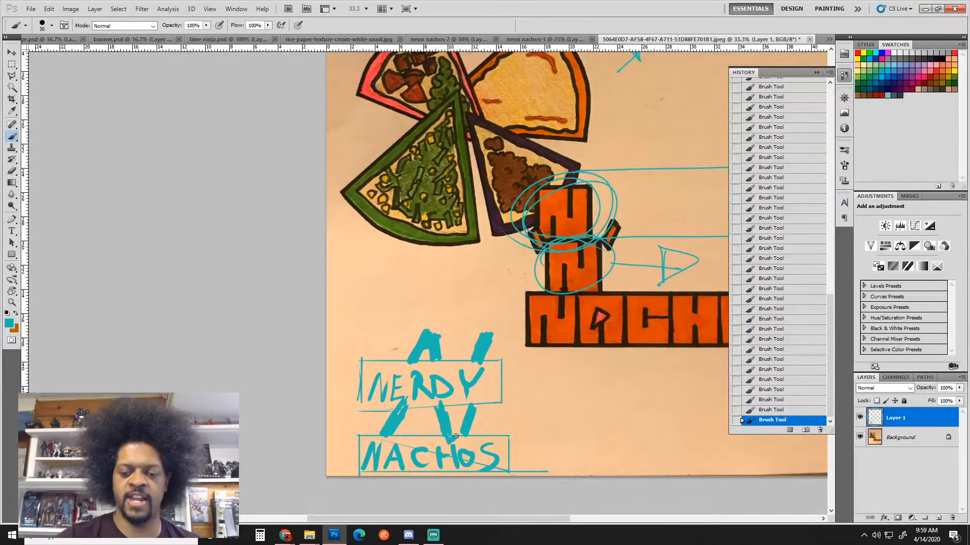
Switch to dark crimson and trace a bold N over the teal A and V strokes
click(915, 81)
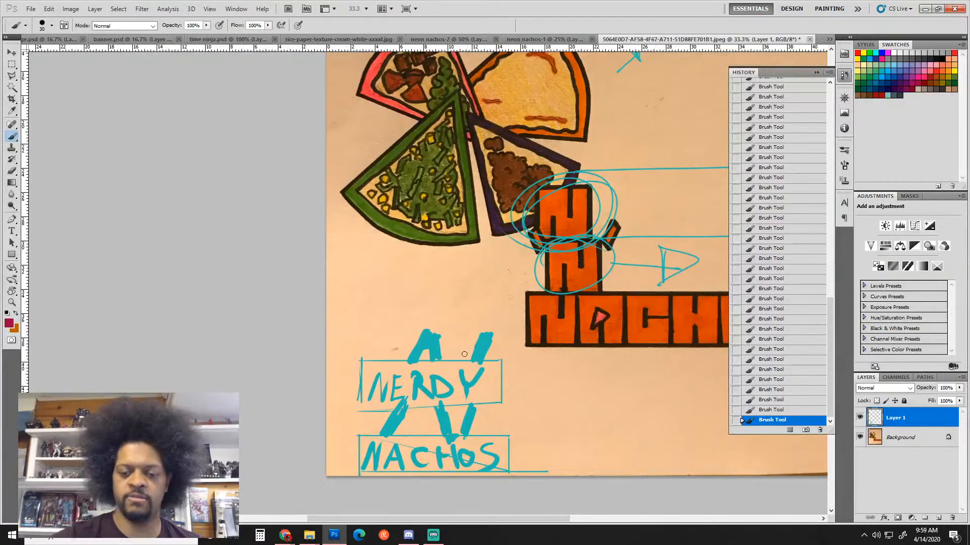
drag(407, 405, 380, 437)
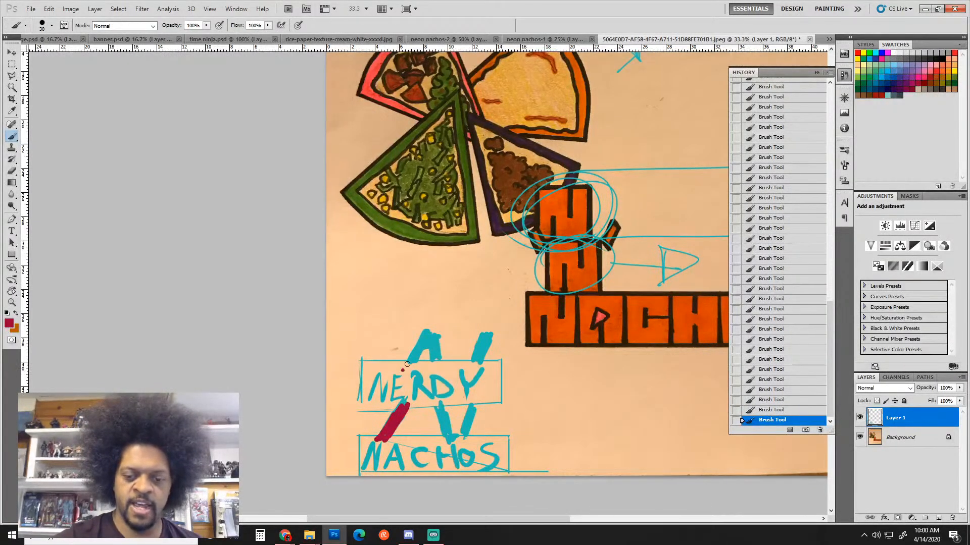
mouse_move(407, 363)
mouse_down()
mouse_move(425, 331)
mouse_move(437, 337)
mouse_move(442, 367)
mouse_move(435, 339)
mouse_move(406, 370)
mouse_move(426, 336)
mouse_move(414, 362)
mouse_move(427, 339)
mouse_move(436, 365)
mouse_up()
click(441, 407)
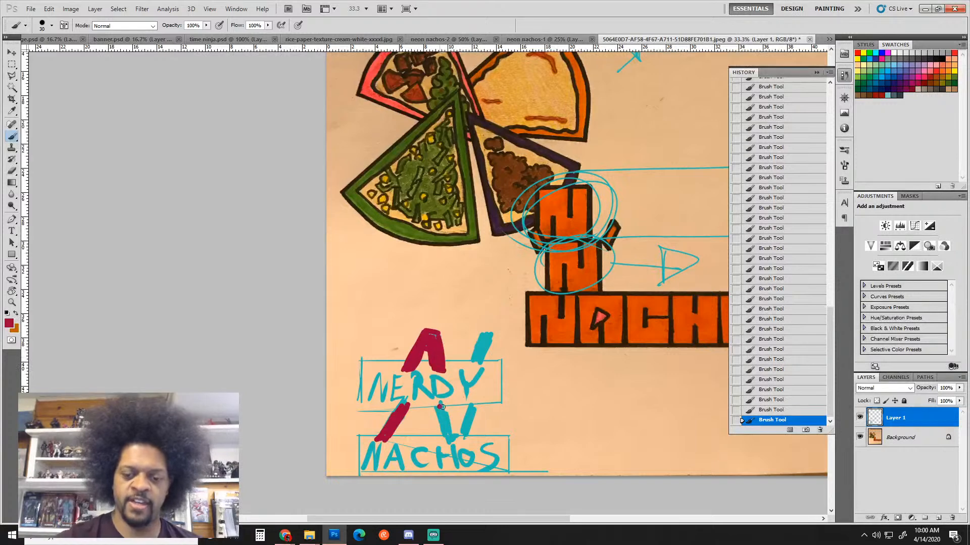
mouse_move(447, 414)
mouse_down()
mouse_move(450, 437)
mouse_move(440, 409)
mouse_move(452, 434)
mouse_move(465, 422)
mouse_move(461, 441)
mouse_up()
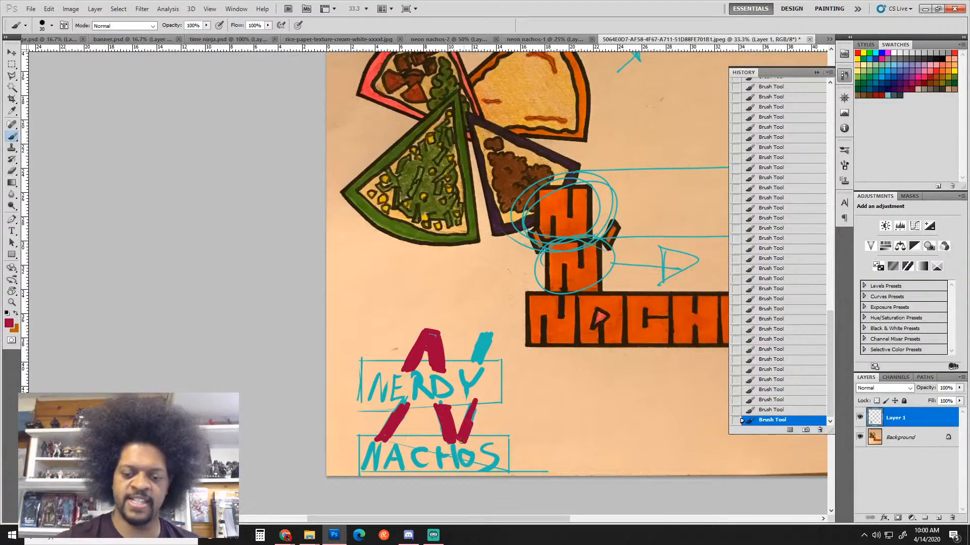
mouse_move(478, 402)
mouse_down()
mouse_move(468, 438)
mouse_move(457, 434)
mouse_up()
mouse_move(479, 399)
mouse_down()
mouse_move(487, 372)
mouse_move(472, 408)
mouse_move(499, 338)
mouse_move(476, 399)
mouse_up()
drag(493, 348, 505, 335)
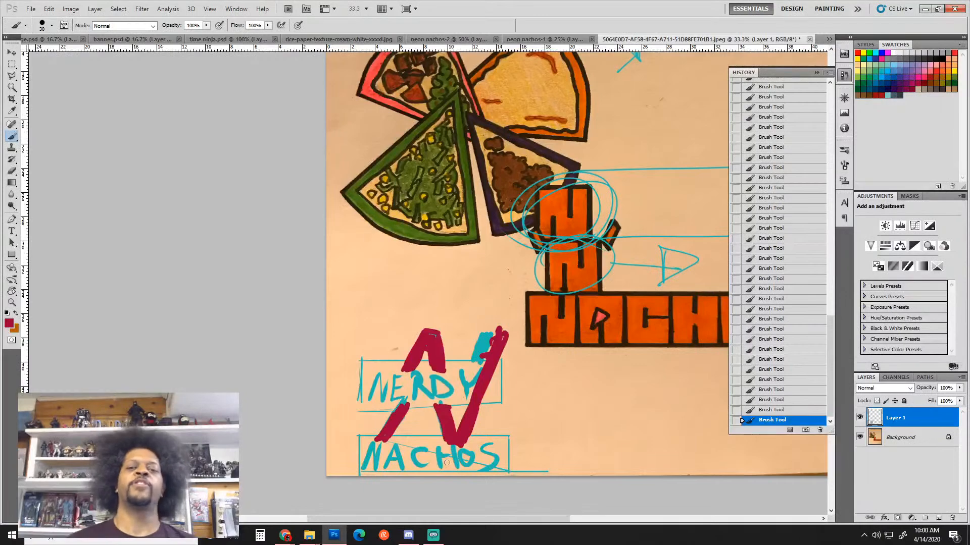
key(ctrl+minus)
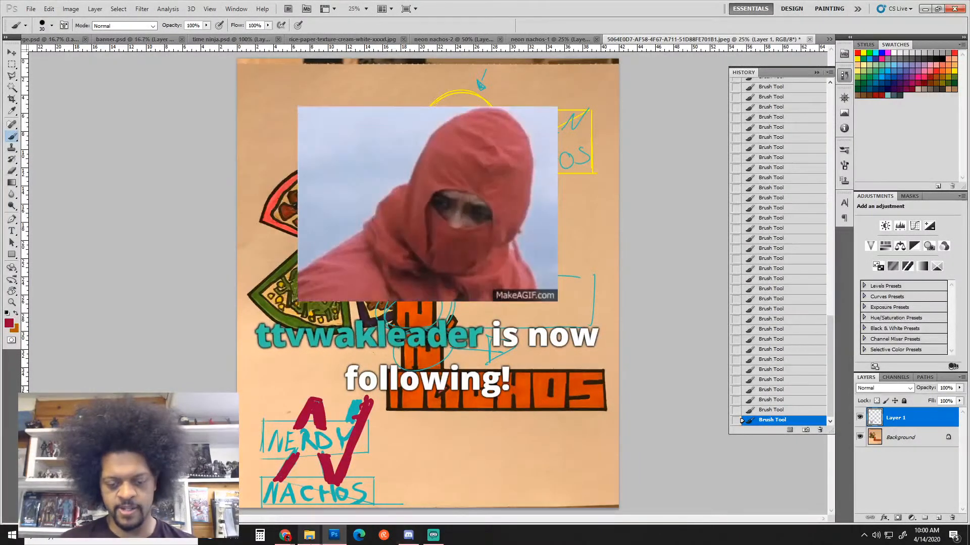
Open the next student's submission in Blackboard and preview the downloaded image
mouse_move(287, 539)
click(447, 493)
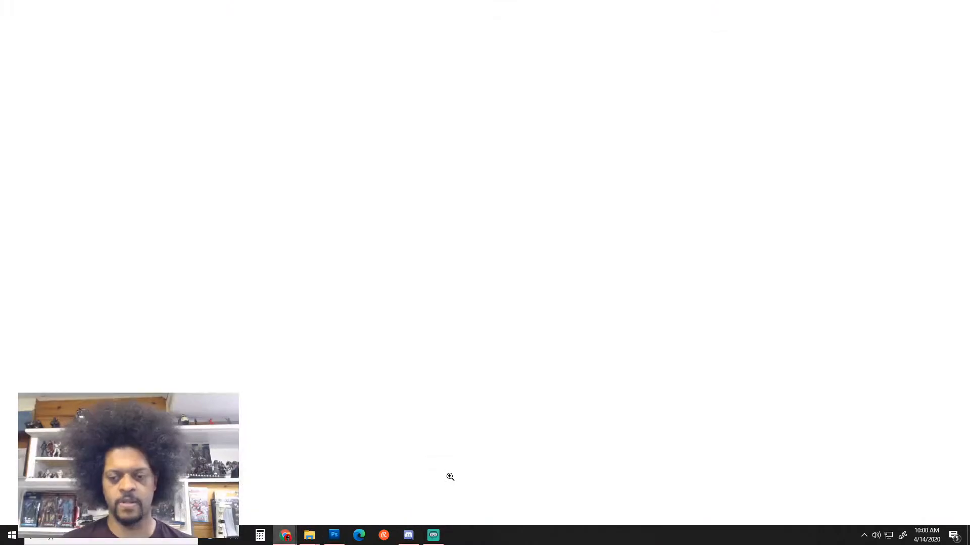
click(532, 202)
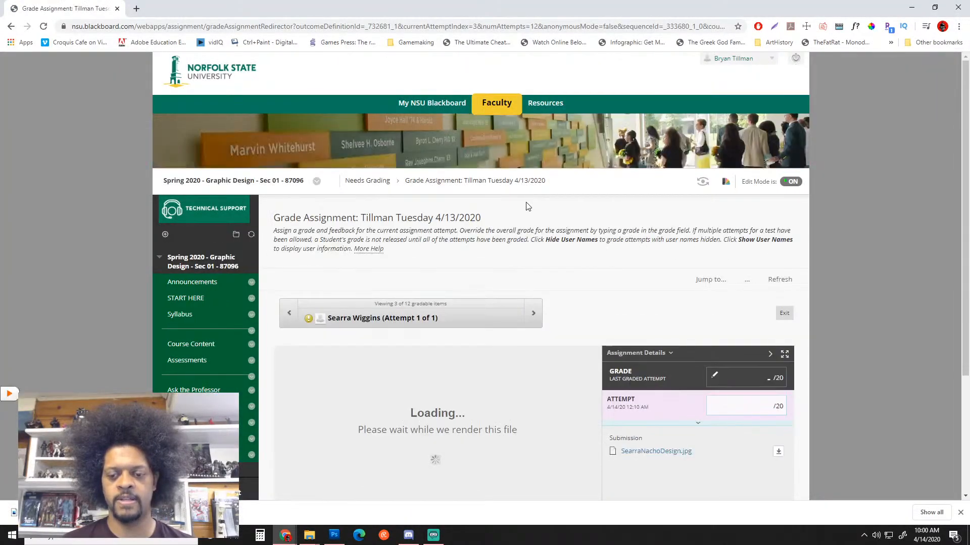
scroll(639, 237, down, 6)
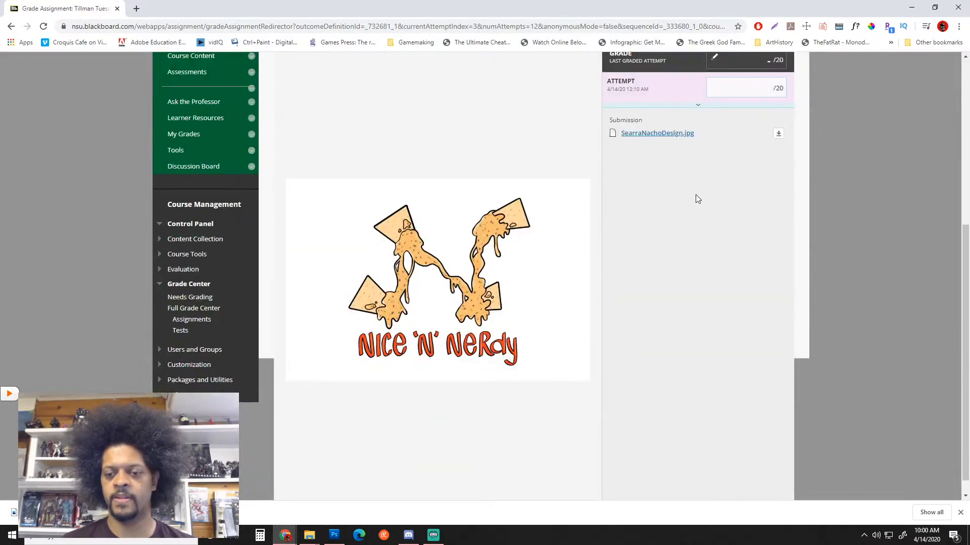
scroll(690, 193, up, 1)
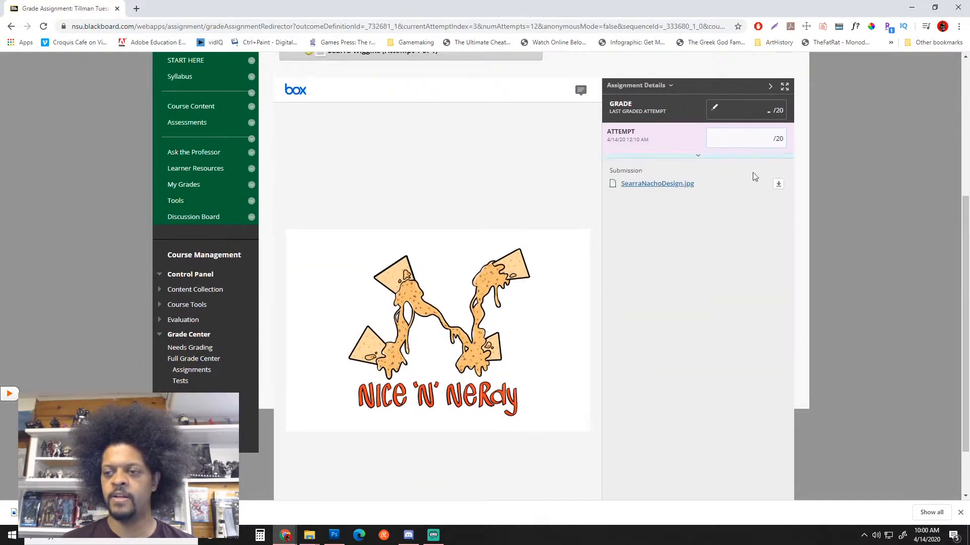
click(778, 188)
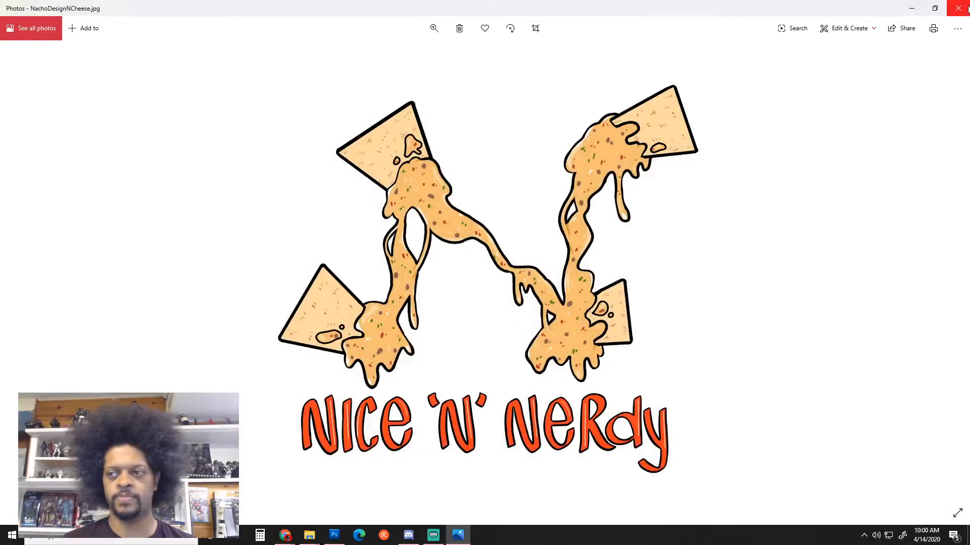
click(960, 7)
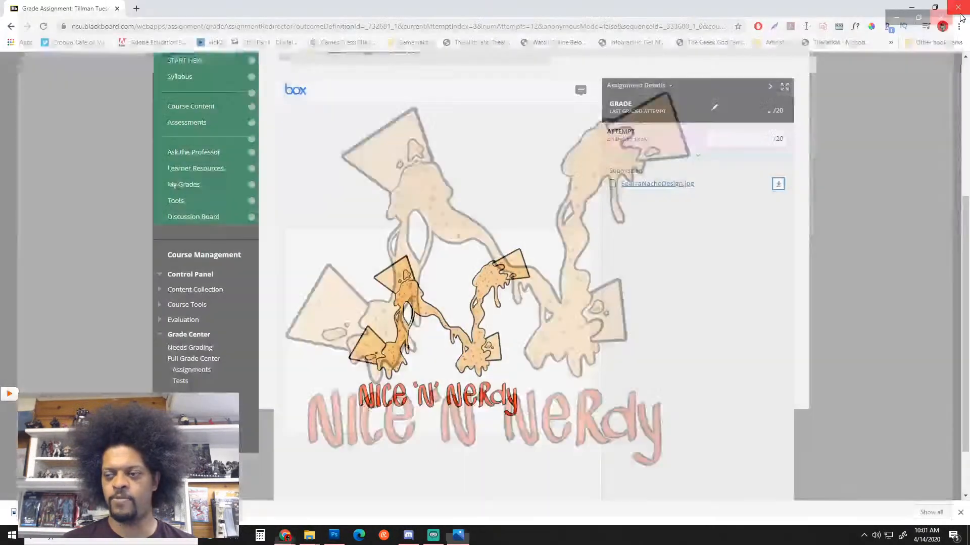
click(959, 7)
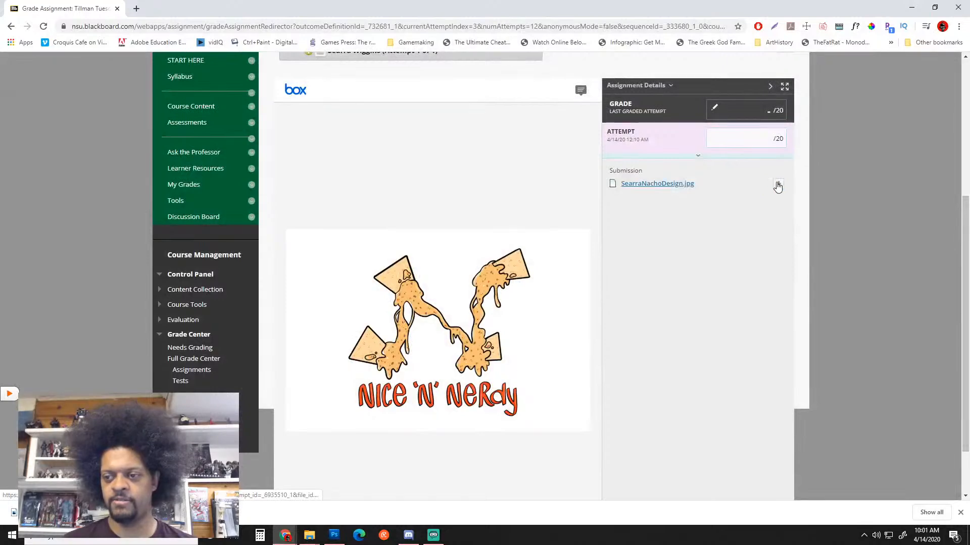
click(777, 186)
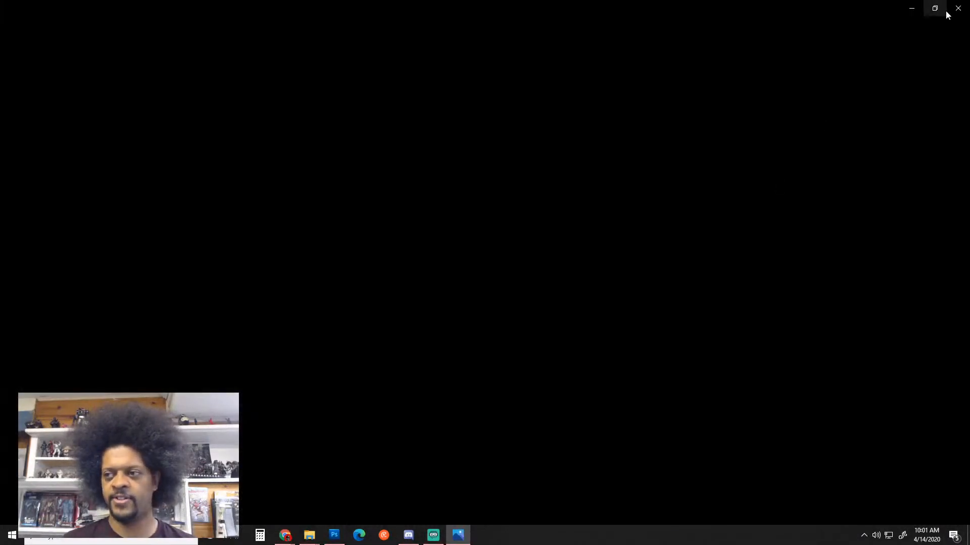
click(949, 9)
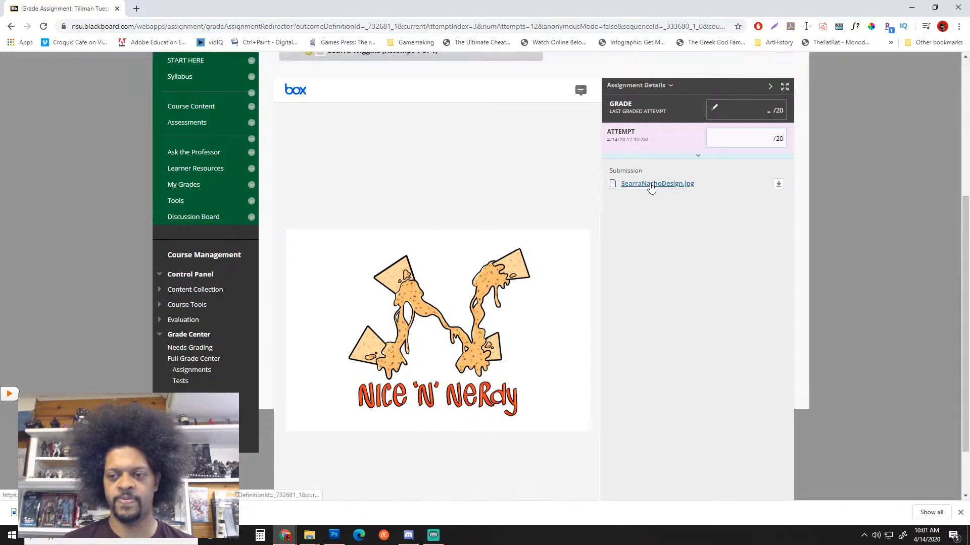
Save the submission's preview image to the desktop with Save image as
right_click(431, 313)
click(468, 328)
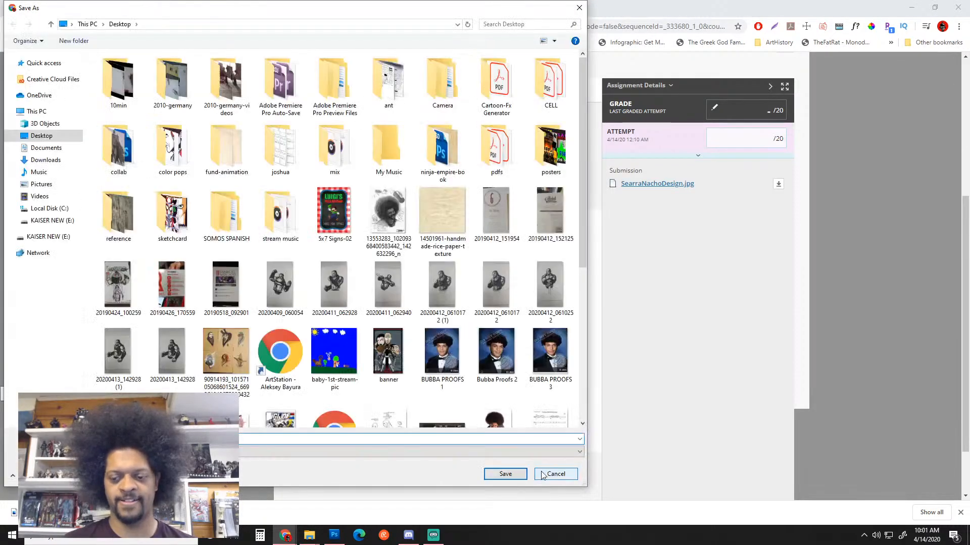
click(505, 473)
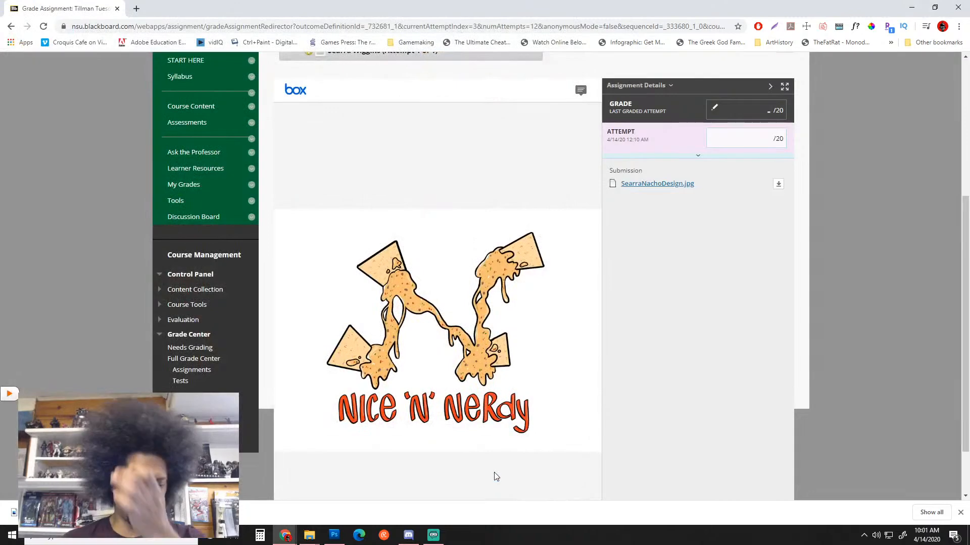
click(383, 506)
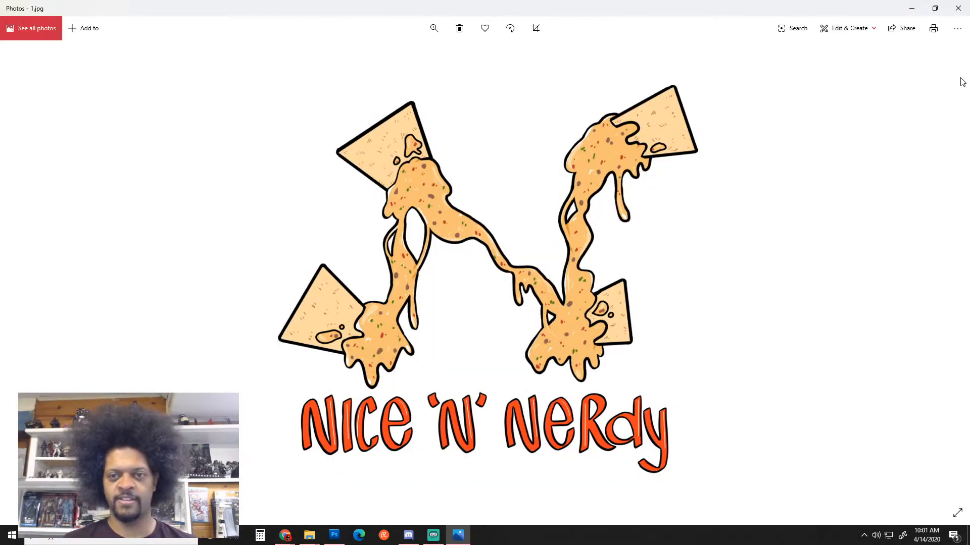
click(958, 8)
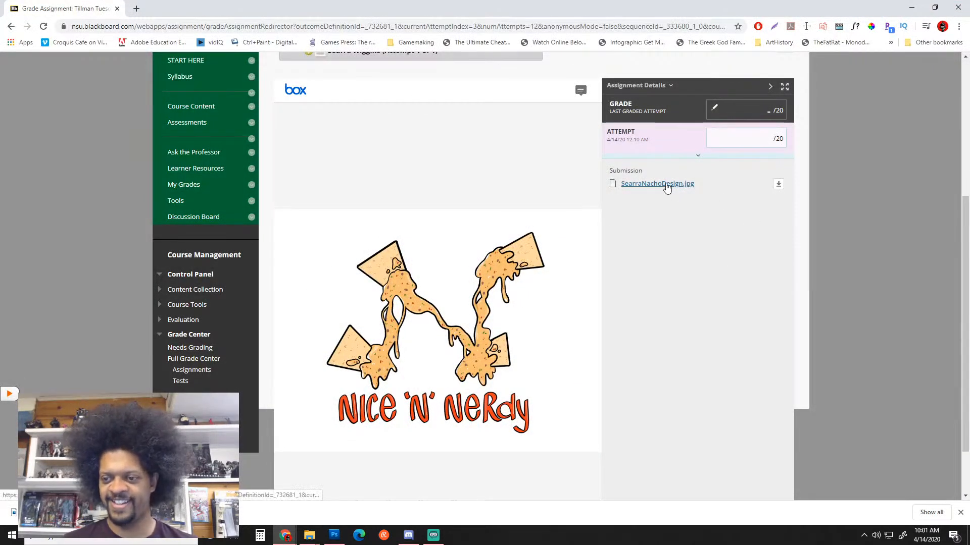
Reopen the Nice 'N' Nerdy logo for a look, then return to Photoshop
click(779, 186)
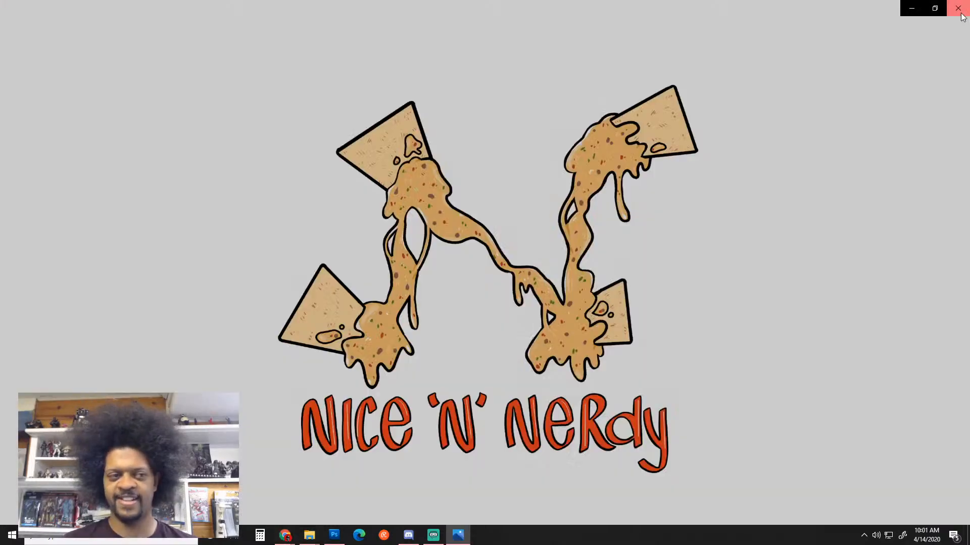
click(958, 8)
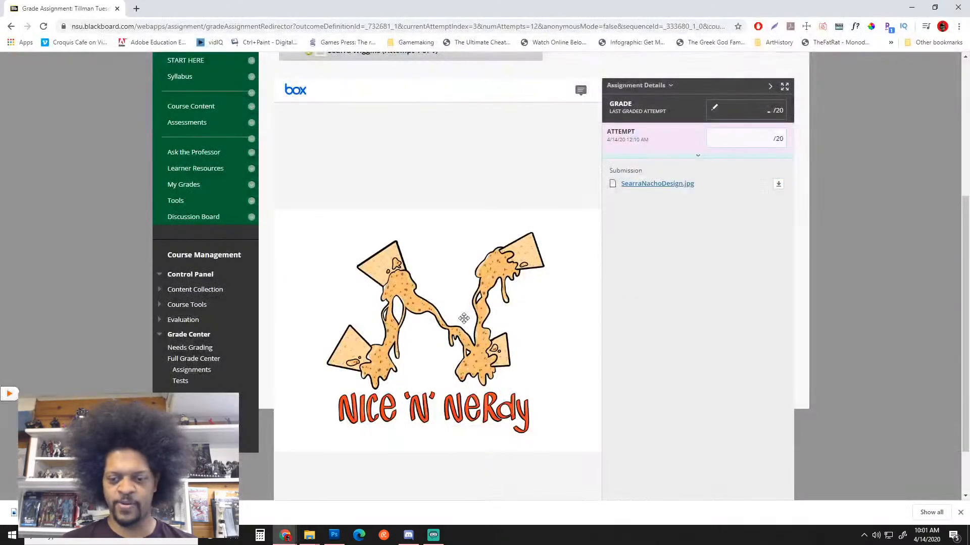
mouse_move(463, 318)
mouse_down()
mouse_move(473, 274)
mouse_move(471, 304)
mouse_move(392, 319)
mouse_move(446, 317)
mouse_up()
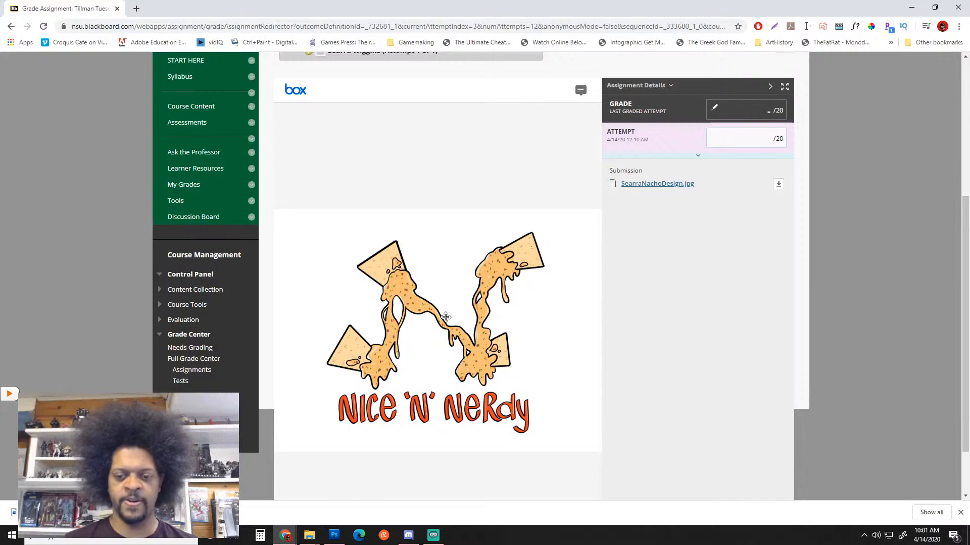
click(326, 539)
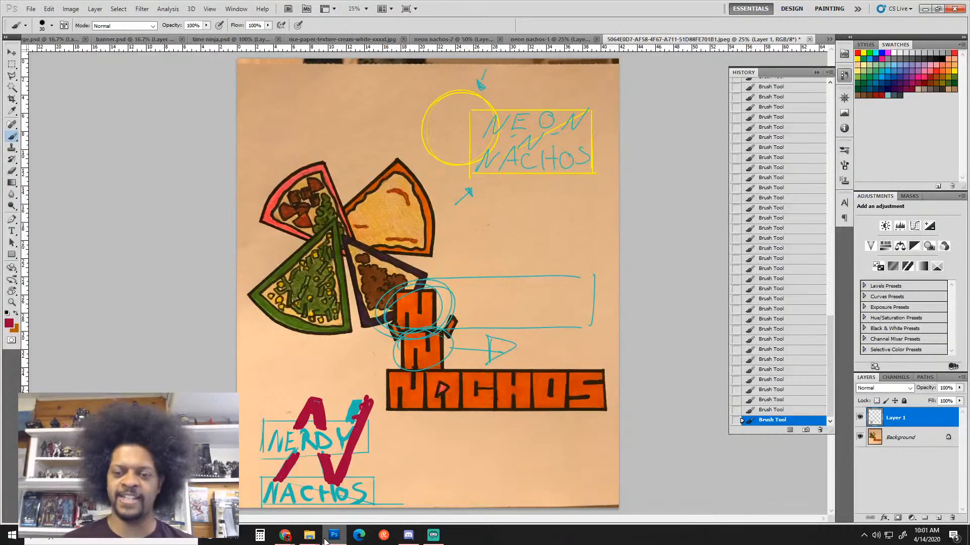
Paste the logo screenshot into a new document, Untitled-1, and crop it to the logo
key(ctrl+n)
key(Escape)
key(ctrl+n)
key(Return)
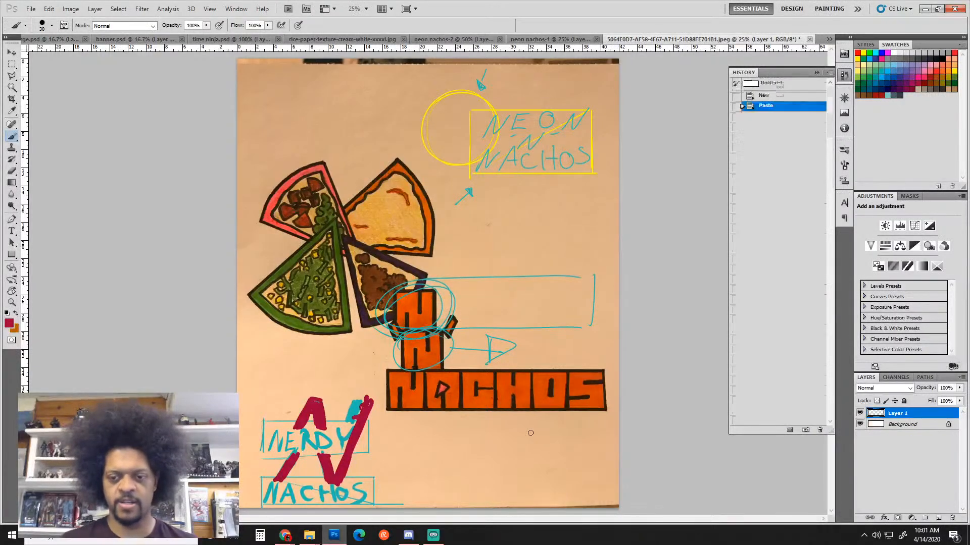
key(ctrl+v)
key(c)
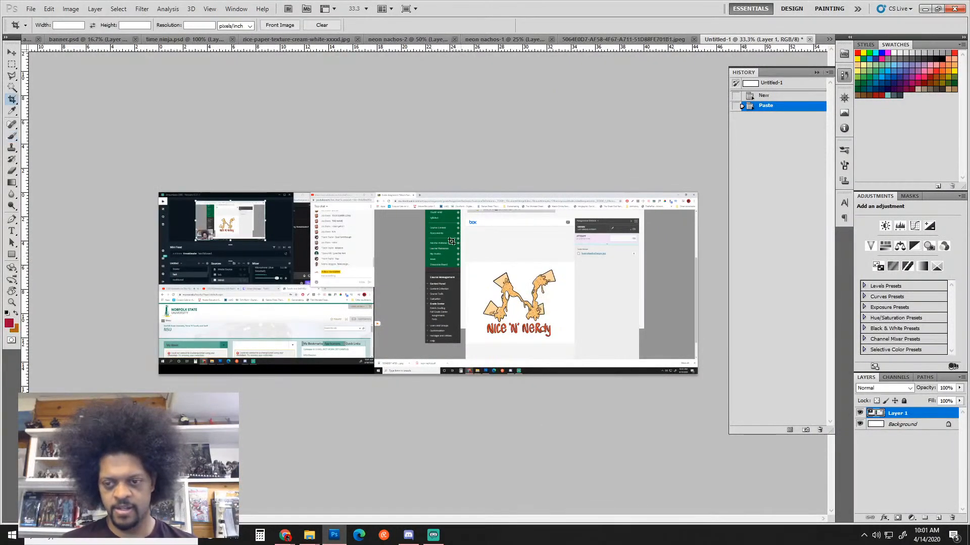
mouse_move(465, 265)
mouse_down()
mouse_move(555, 303)
mouse_move(576, 342)
mouse_up()
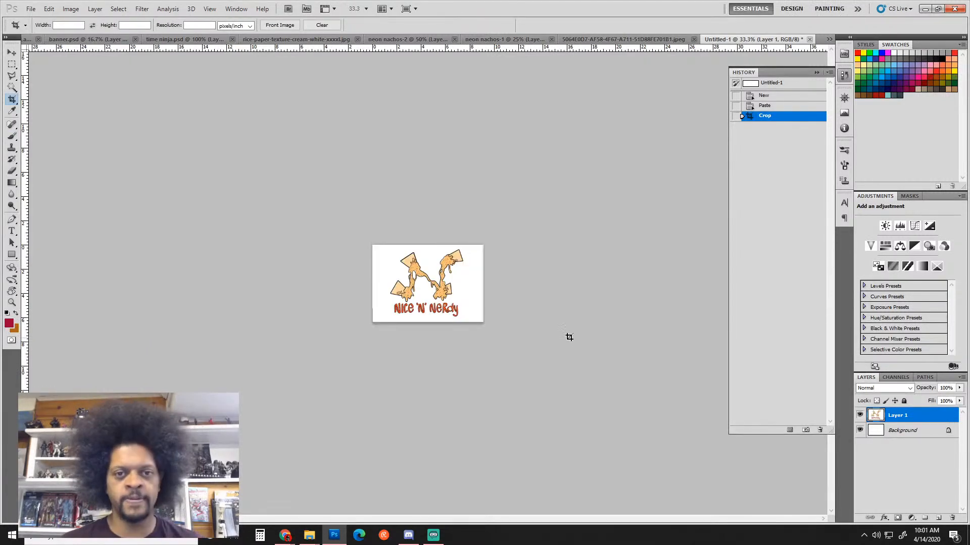
View the logo at 100% and zoom in further on it
key(ctrl+alt+0)
ctrl+click(408, 264)
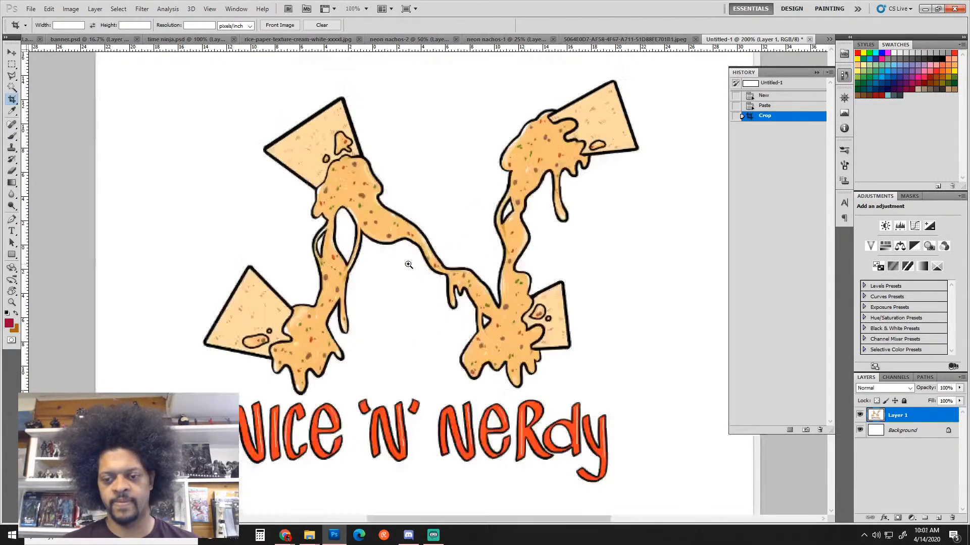
alt+click(476, 308)
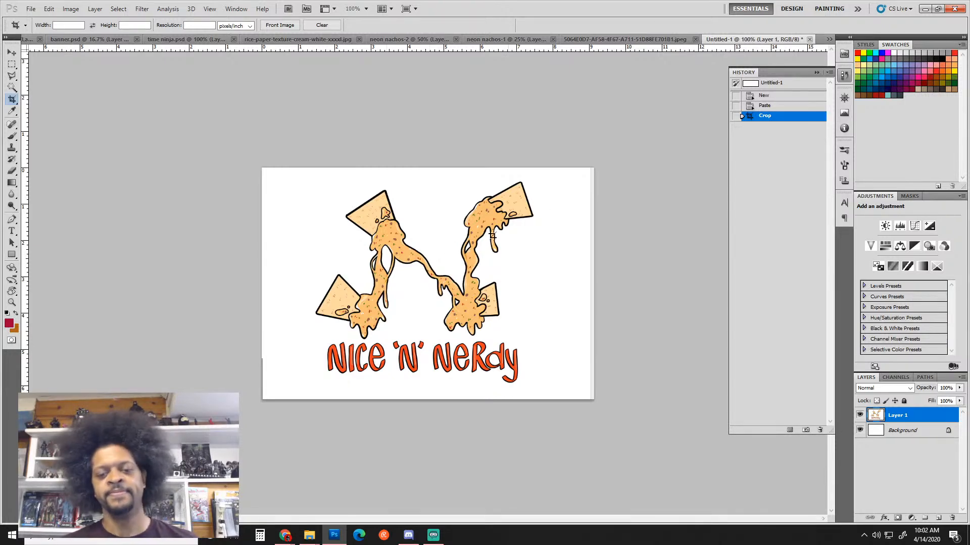
With a smaller brush, paint a red curved arrow up the logo's left, undoing strokes across the nachos
key(b)
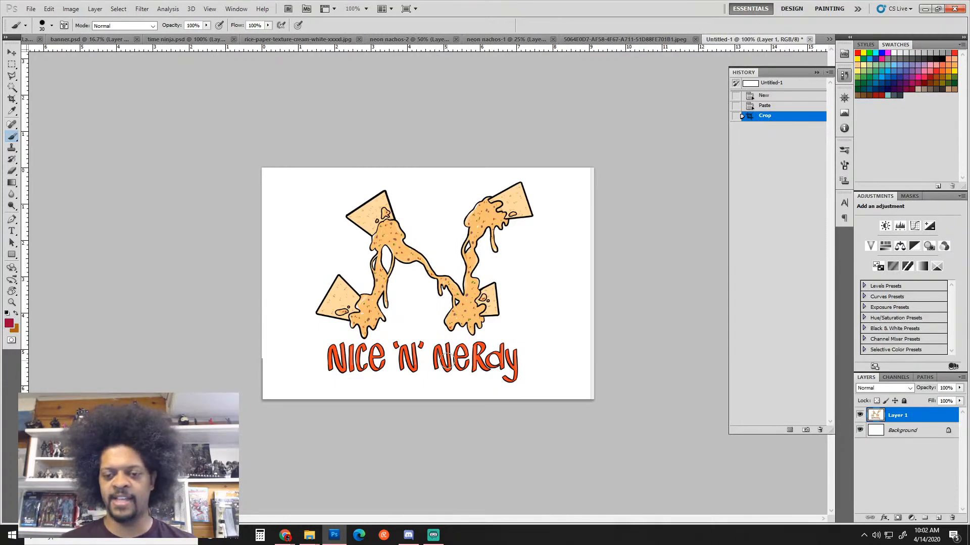
key(bracketleft)
key(bracketleft)
key(bracketleft)
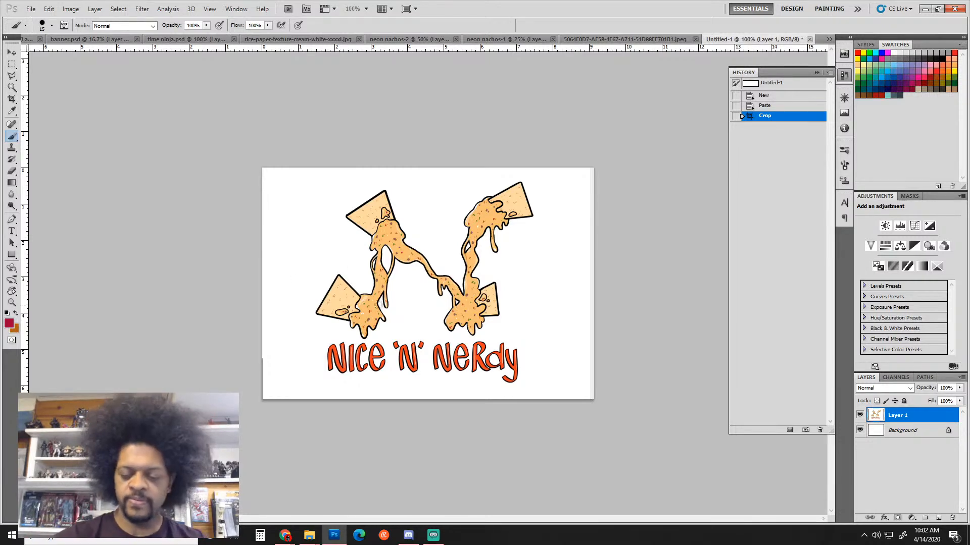
key(bracketleft)
key(bracketleft)
key(bracketleft)
mouse_move(320, 359)
mouse_down()
mouse_move(310, 353)
mouse_move(347, 174)
mouse_move(379, 169)
mouse_move(373, 180)
mouse_move(382, 172)
mouse_up()
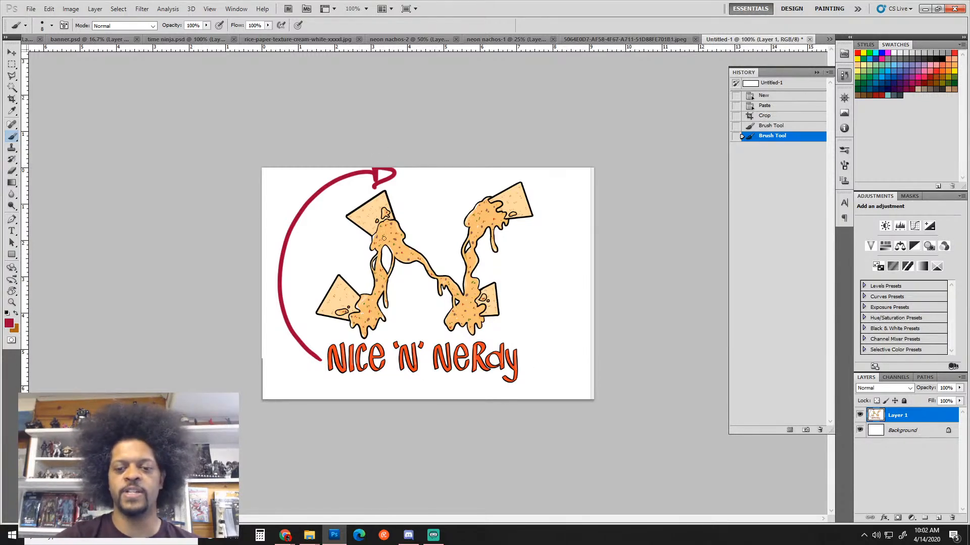
mouse_move(386, 227)
mouse_down()
mouse_move(472, 320)
mouse_move(492, 202)
mouse_up()
drag(363, 321, 389, 226)
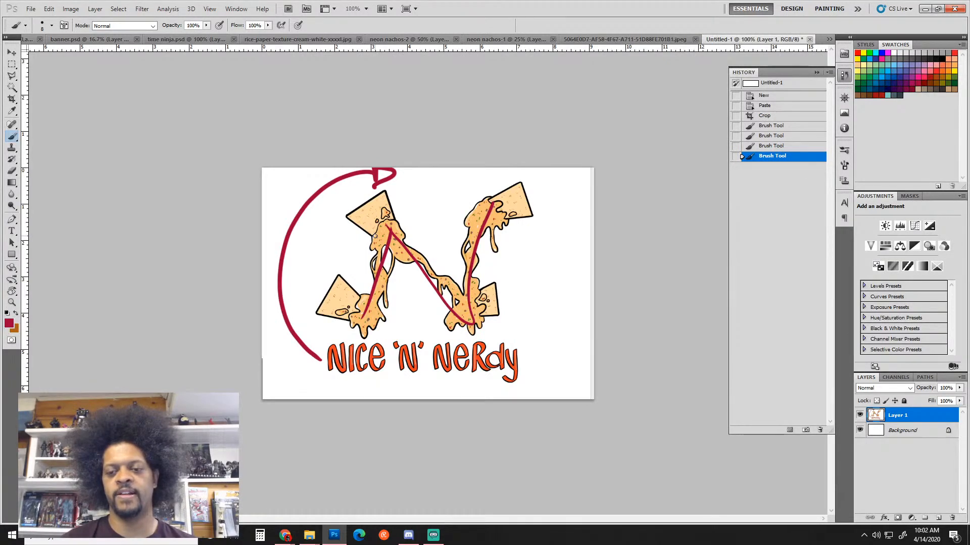
key(ctrl+z)
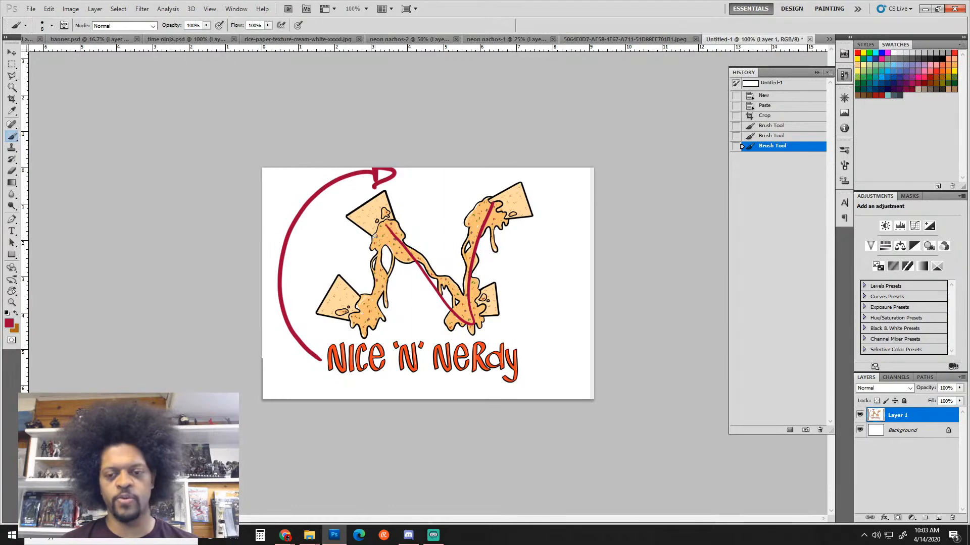
key(ctrl+alt+z)
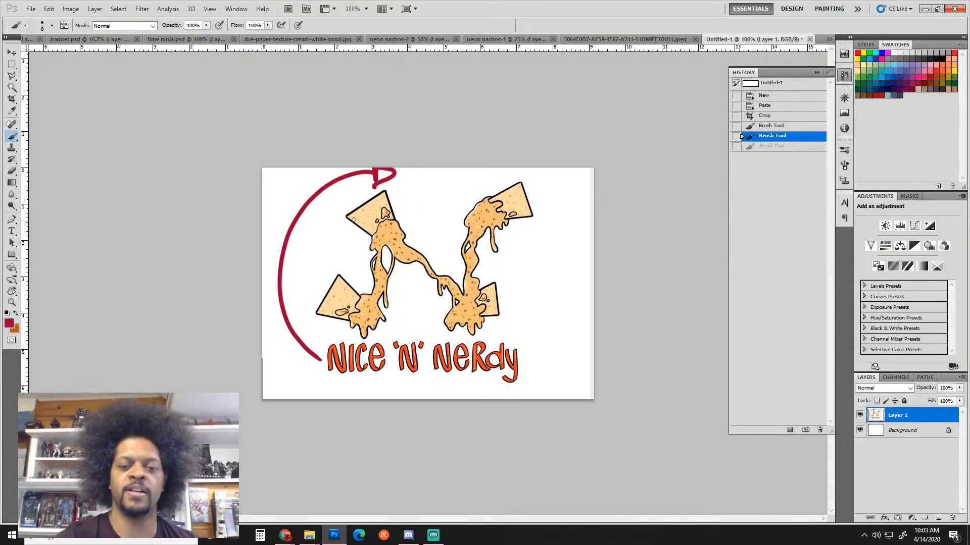
Outline the four nacho chips in red, including the upper-right chip's drip
mouse_move(371, 237)
mouse_down()
mouse_move(347, 215)
mouse_move(384, 190)
mouse_move(393, 226)
mouse_up()
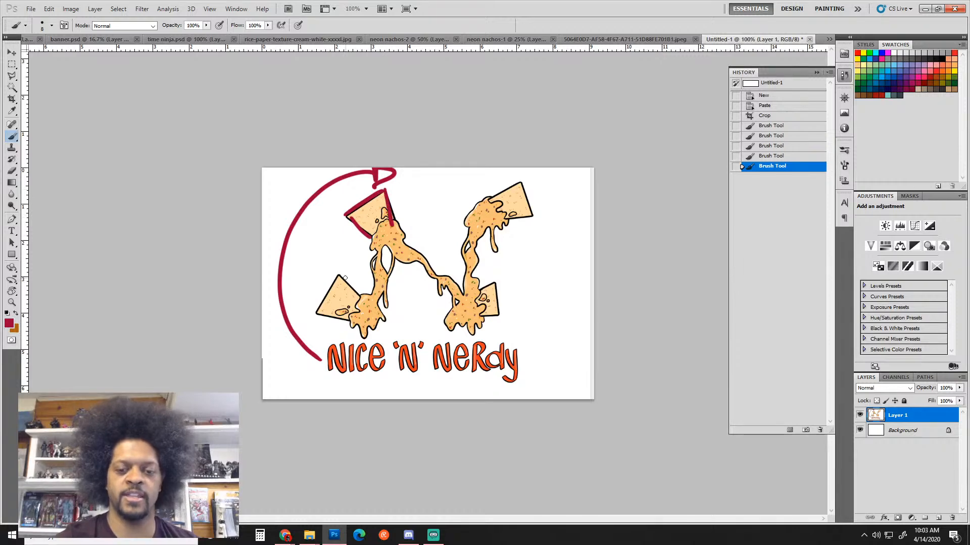
mouse_move(339, 275)
mouse_down()
mouse_move(360, 298)
mouse_move(326, 313)
mouse_move(317, 309)
mouse_move(338, 276)
mouse_up()
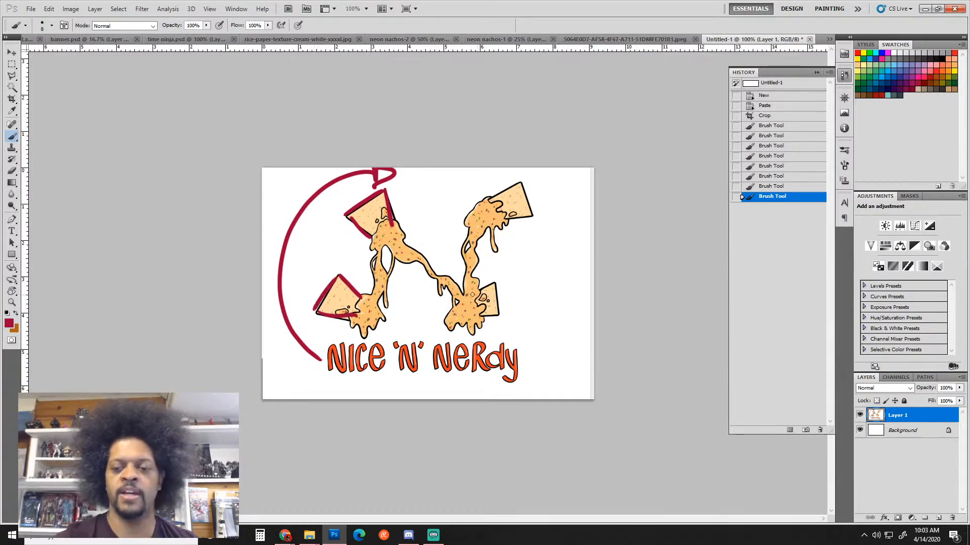
mouse_move(472, 294)
mouse_down()
mouse_move(502, 319)
mouse_move(475, 322)
mouse_up()
mouse_move(487, 199)
mouse_down()
mouse_move(521, 182)
mouse_move(527, 210)
mouse_move(495, 225)
mouse_move(474, 291)
mouse_up()
drag(474, 204, 462, 280)
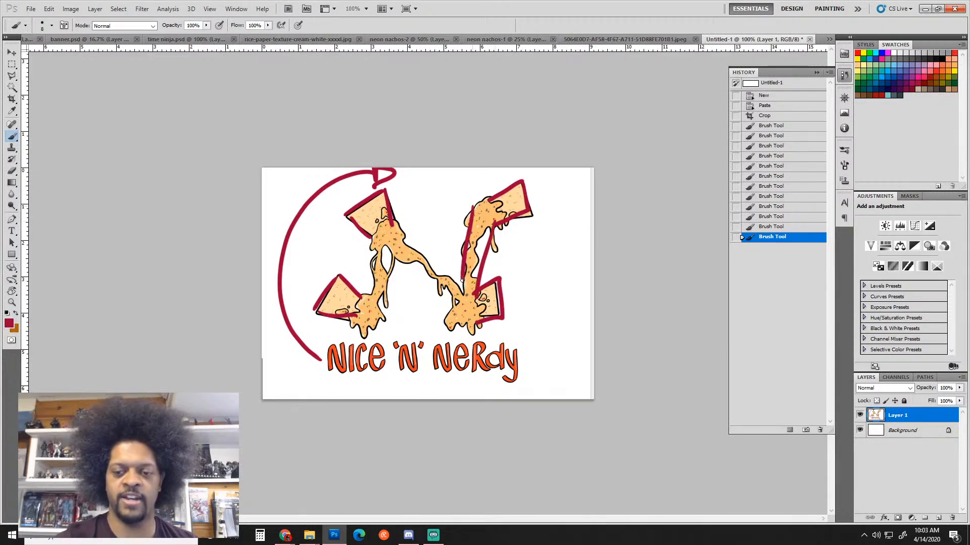
Paint red diagonals and left-strand strokes linking the chips, then erase a patch over the upper-left chip
drag(395, 226, 460, 281)
mouse_move(379, 241)
mouse_down()
mouse_move(365, 294)
mouse_move(372, 323)
mouse_move(344, 314)
mouse_move(374, 326)
mouse_move(434, 256)
mouse_move(402, 260)
mouse_move(450, 298)
mouse_move(451, 327)
mouse_move(501, 321)
mouse_up()
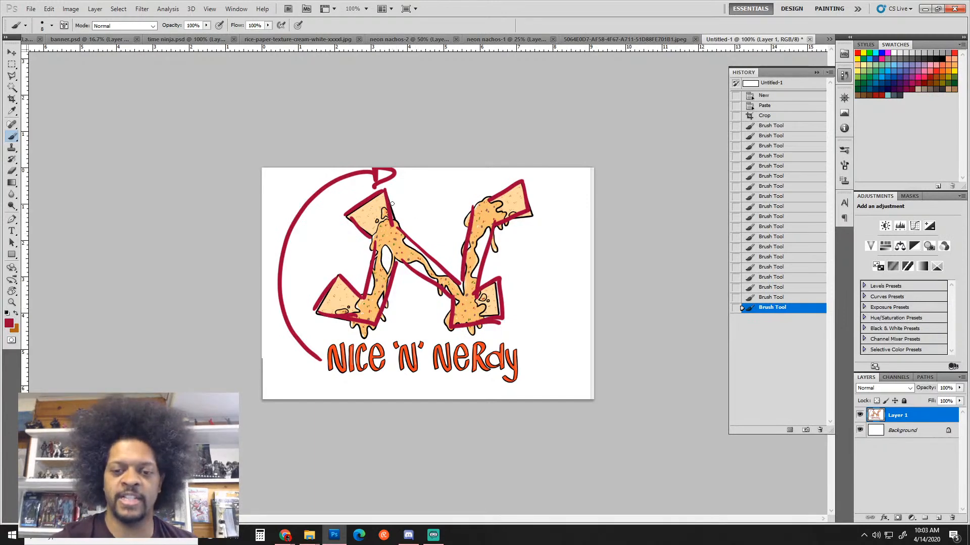
mouse_move(385, 192)
mouse_down()
mouse_move(459, 321)
mouse_move(391, 198)
mouse_up()
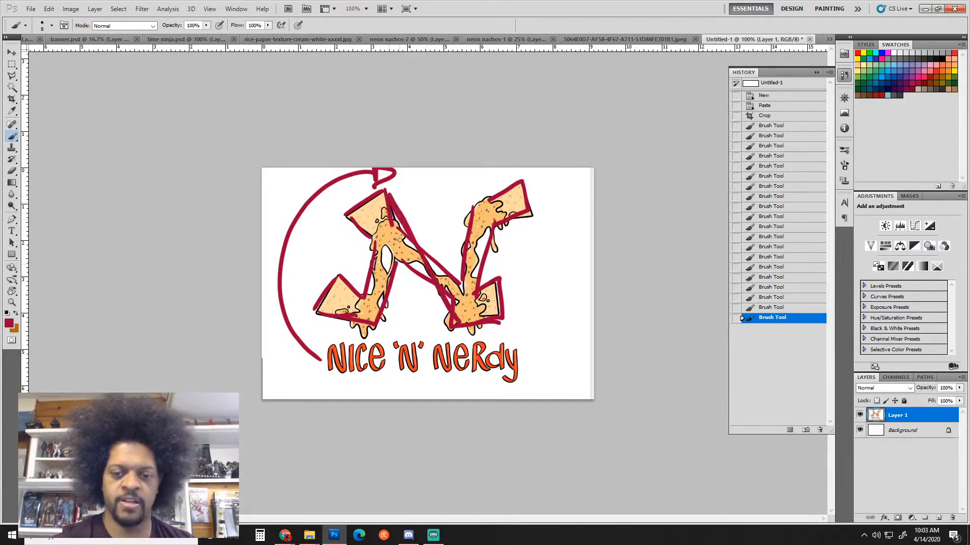
mouse_move(364, 229)
mouse_down()
mouse_move(447, 331)
mouse_move(390, 195)
mouse_move(457, 303)
mouse_move(459, 273)
mouse_move(459, 309)
mouse_up()
click(395, 270)
drag(396, 269, 382, 317)
key(e)
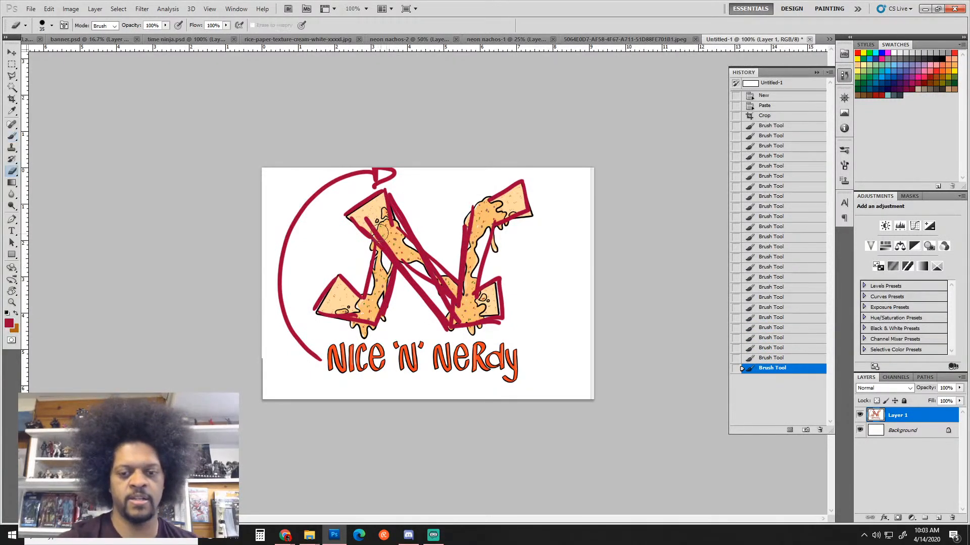
mouse_move(381, 228)
mouse_down()
mouse_move(382, 264)
mouse_move(385, 234)
mouse_up()
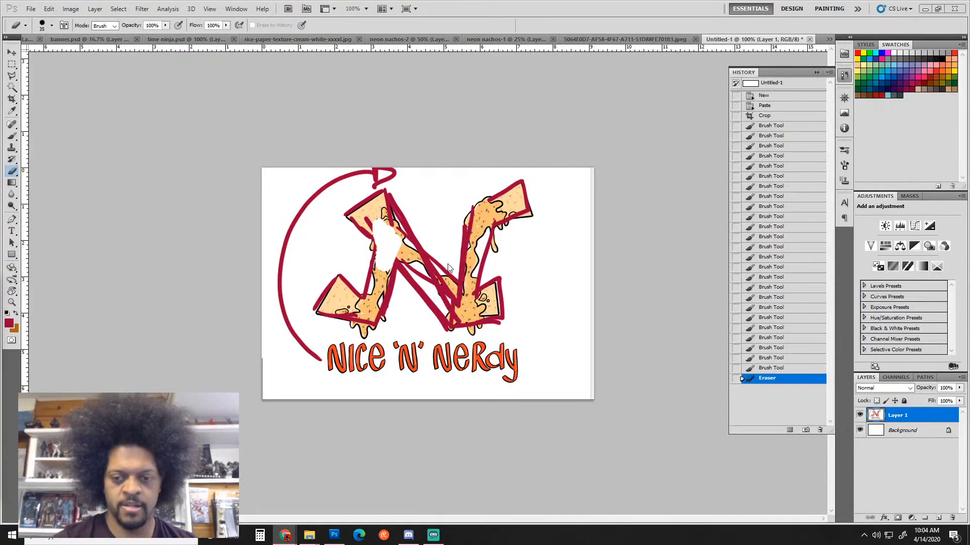
Erase a bit more on the N, undo three History steps of diagonals, and shrink the brush
mouse_move(446, 265)
mouse_down()
mouse_move(441, 258)
mouse_move(454, 288)
mouse_move(442, 254)
mouse_up()
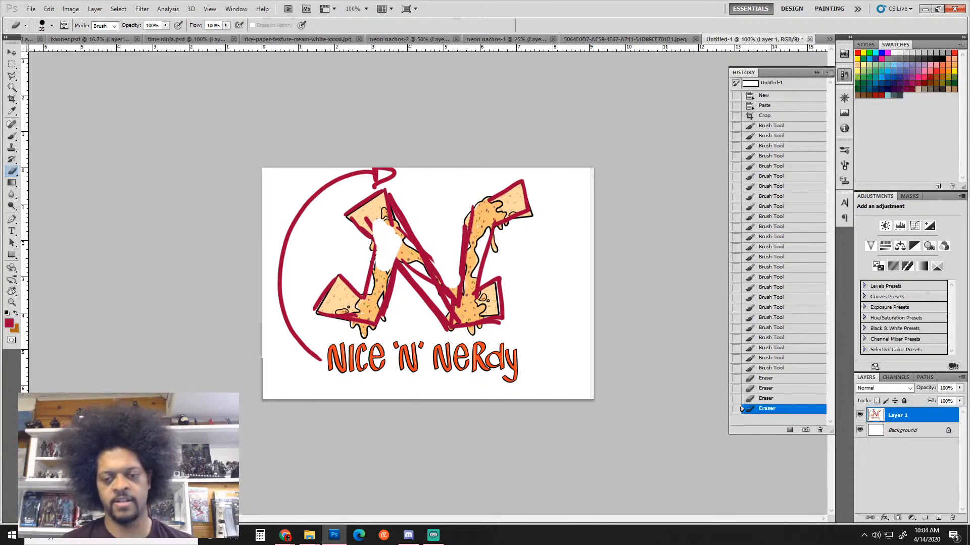
key(ctrl+alt+z)
key(ctrl+alt+z)
key(ctrl+alt+z)
key(ctrl+alt+z)
key(ctrl+alt+z)
key(ctrl+alt+z)
key(ctrl+alt+z)
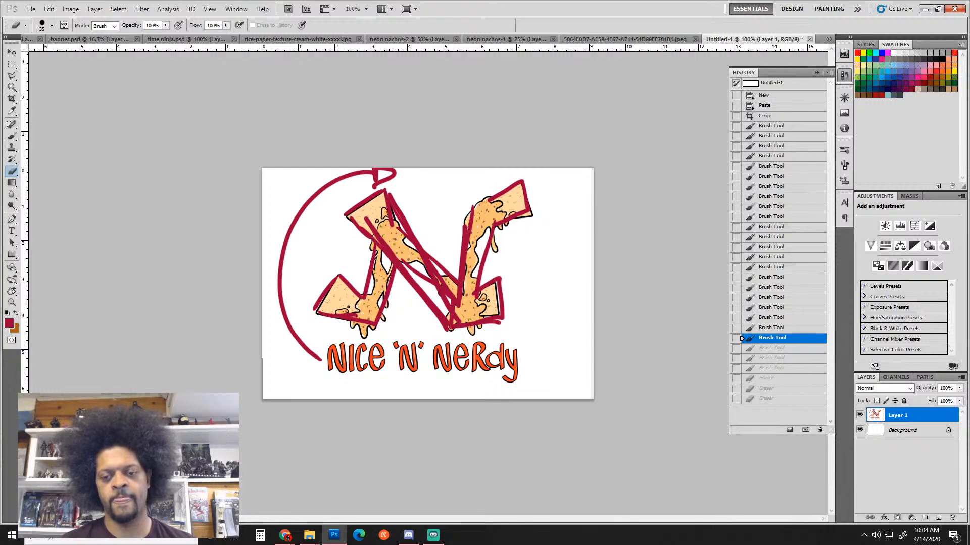
key(ctrl+alt+z)
key(ctrl+alt+z)
key(ctrl+alt+z)
key(ctrl+alt+z)
key(ctrl+alt+z)
key(ctrl+alt+z)
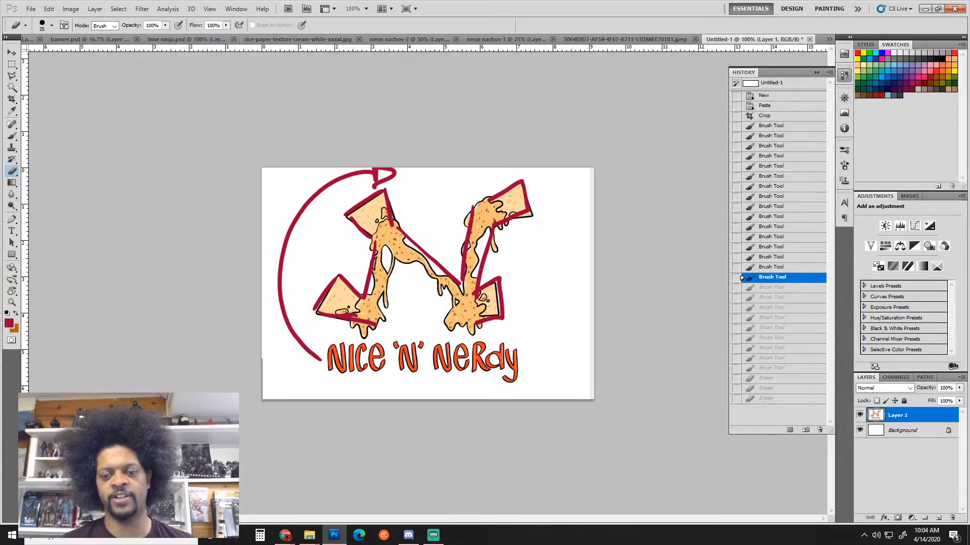
key(ctrl+alt+z)
key(ctrl+alt+z)
key(ctrl+alt+z)
key(ctrl+alt+z)
key(ctrl+alt+z)
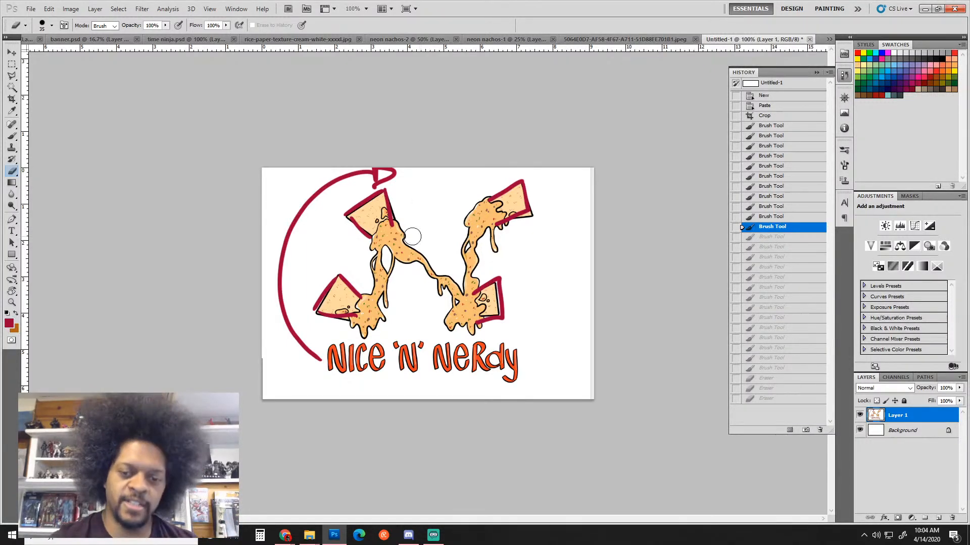
key(bracketleft)
key(bracketleft)
key(bracketleft)
key(bracketleft)
key(bracketleft)
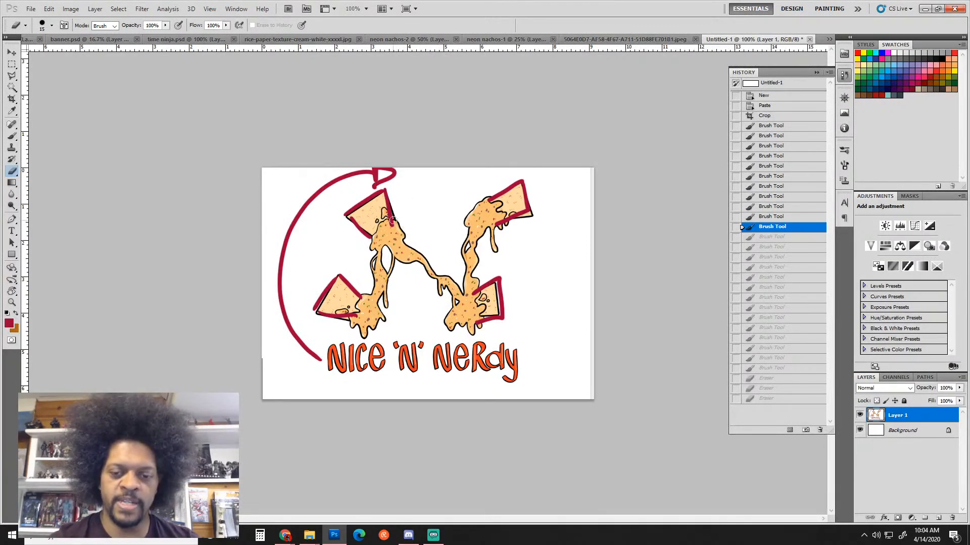
Undo a stray erase across the cheese strand and paint two red diagonals along it
mouse_move(399, 227)
mouse_down()
mouse_move(452, 317)
mouse_move(446, 311)
mouse_up()
key(ctrl+z)
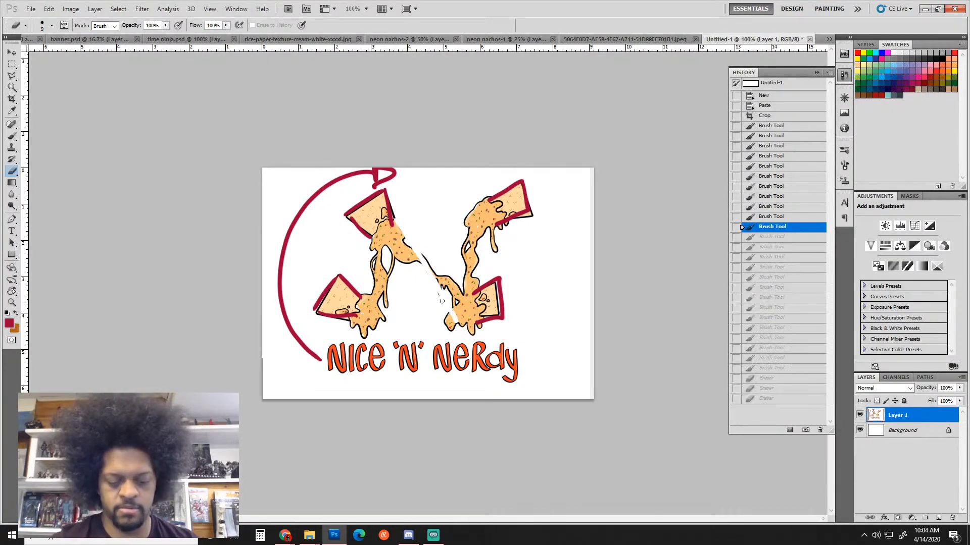
key(b)
drag(392, 222, 459, 310)
mouse_move(378, 240)
mouse_down()
mouse_move(450, 330)
mouse_move(474, 208)
mouse_up()
Trace the right and left cheese strands and the right chip's bottom edge, then reinforce the N diagonal
drag(473, 292, 494, 223)
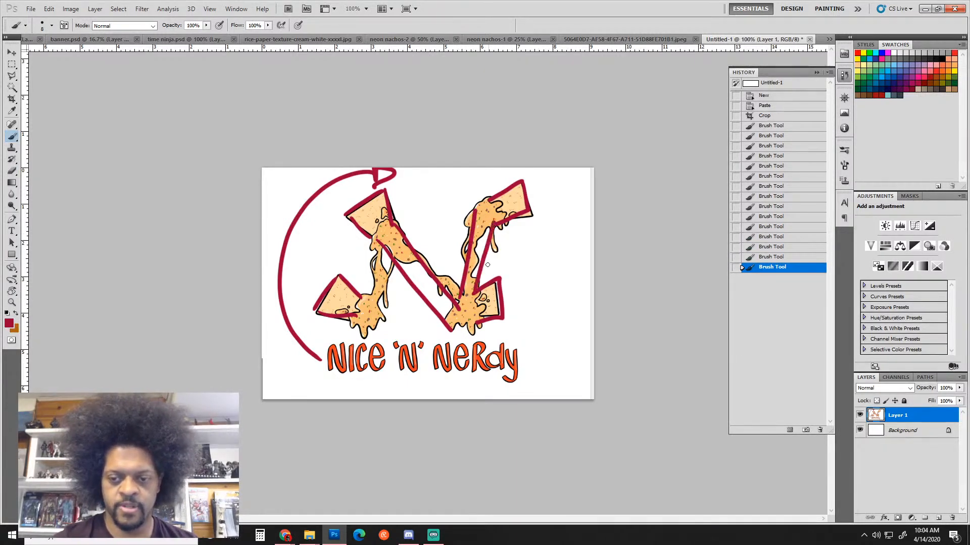
drag(449, 328, 506, 315)
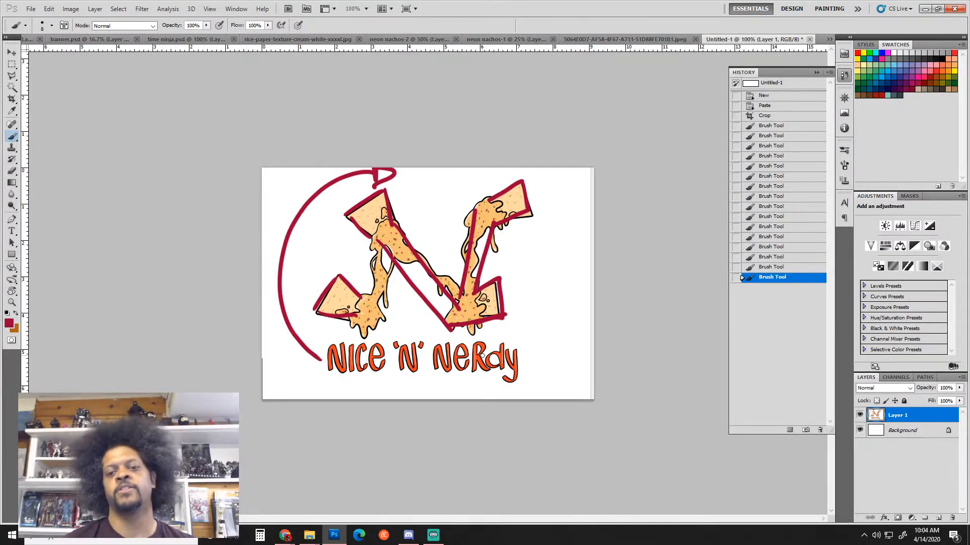
mouse_move(389, 251)
mouse_down()
mouse_move(385, 286)
mouse_move(335, 325)
mouse_move(381, 225)
mouse_up()
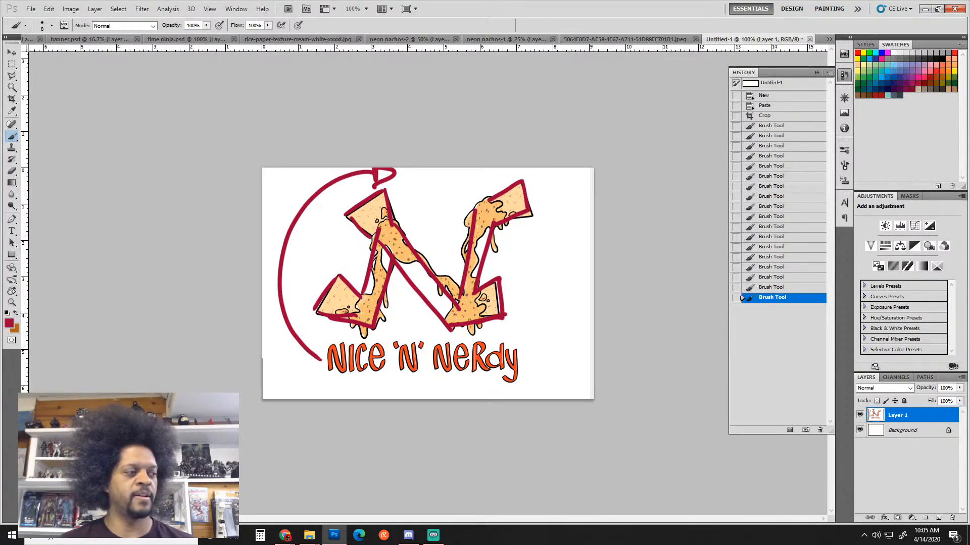
key(alt+Tab)
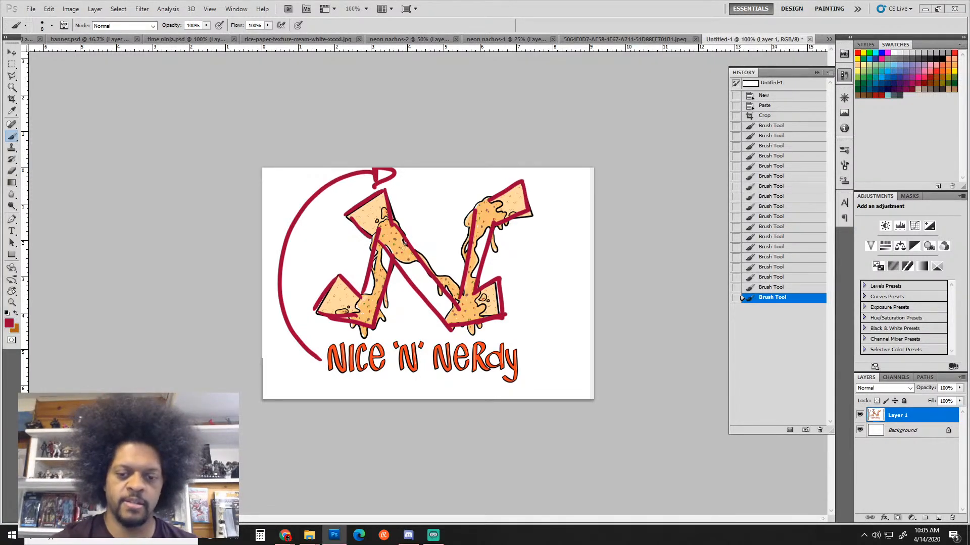
mouse_move(387, 246)
mouse_down()
mouse_move(428, 304)
mouse_move(432, 294)
mouse_move(445, 298)
mouse_move(450, 324)
mouse_up()
drag(416, 258, 436, 284)
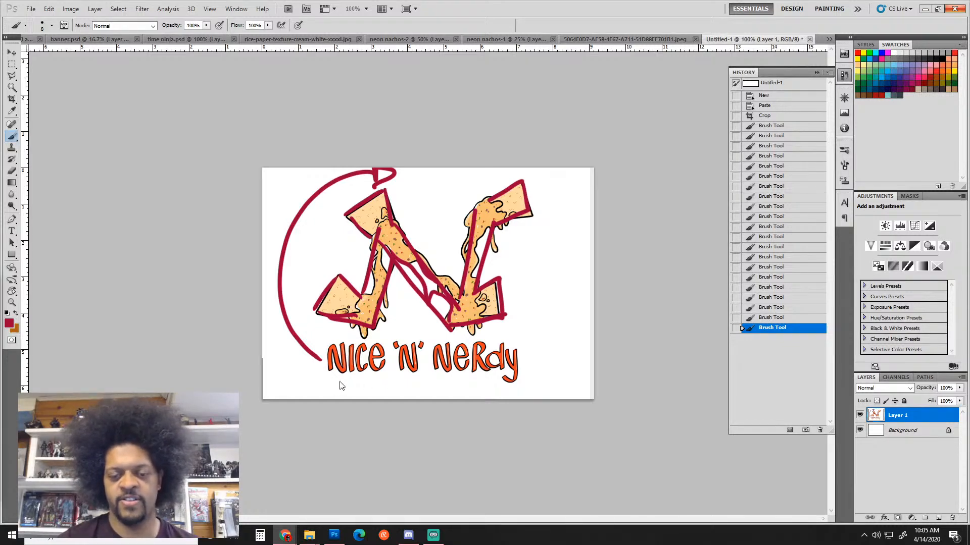
Box the Nice 'N' Nerdy lettering with red lines into a banner
click(322, 382)
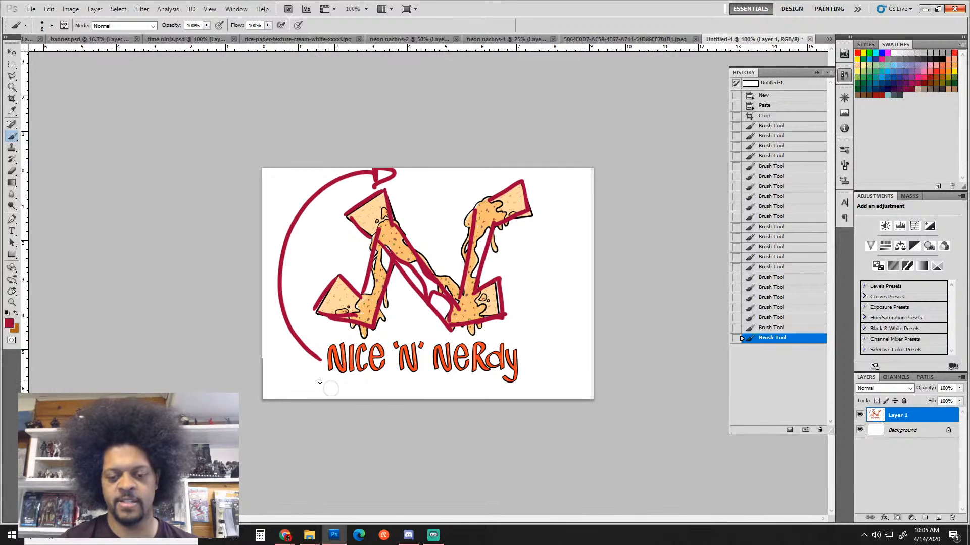
drag(321, 382, 484, 373)
mouse_move(320, 380)
mouse_down()
mouse_move(317, 345)
mouse_move(526, 372)
mouse_move(467, 383)
mouse_up()
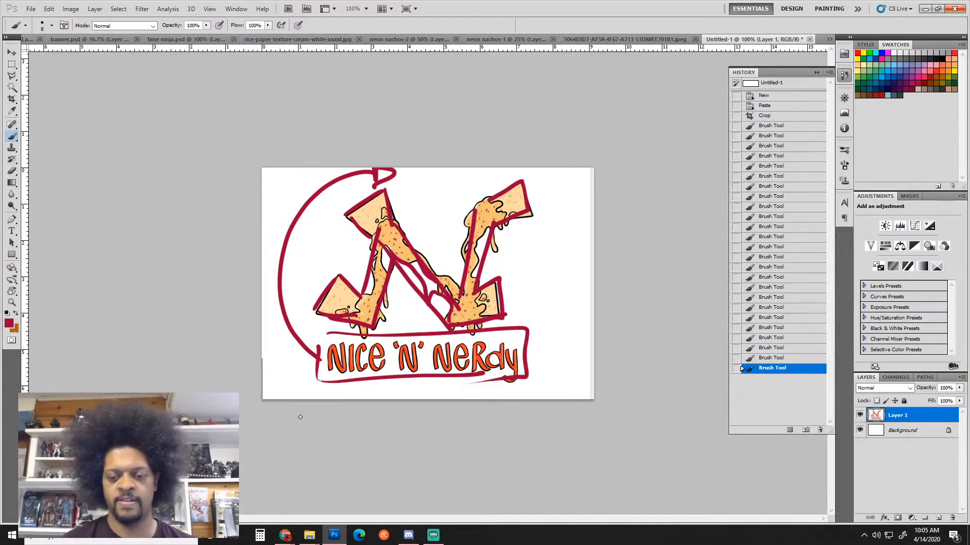
Close neon nachos-1 without saving and add two horizontal guides bracketing the banner
drag(482, 39, 499, 47)
click(667, 39)
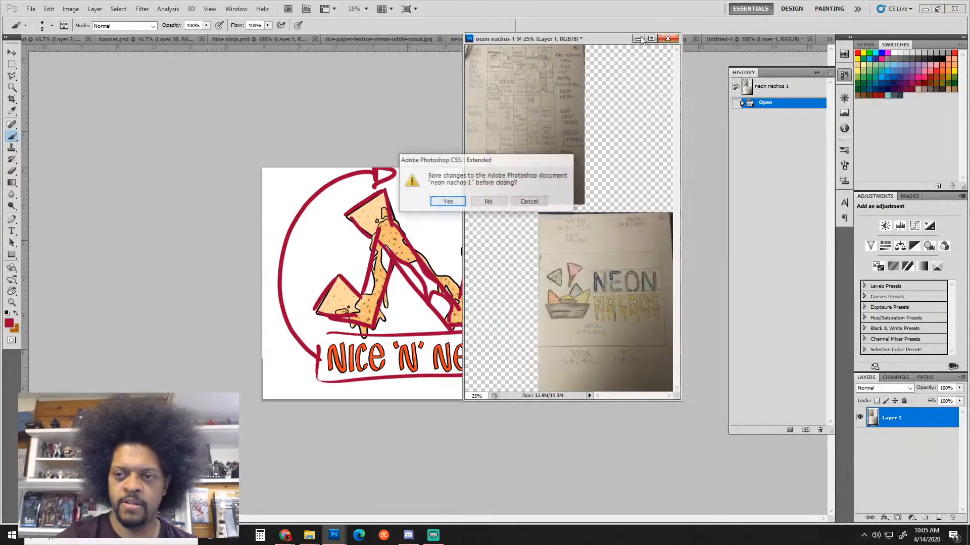
click(489, 202)
drag(478, 49, 506, 343)
drag(479, 54, 500, 372)
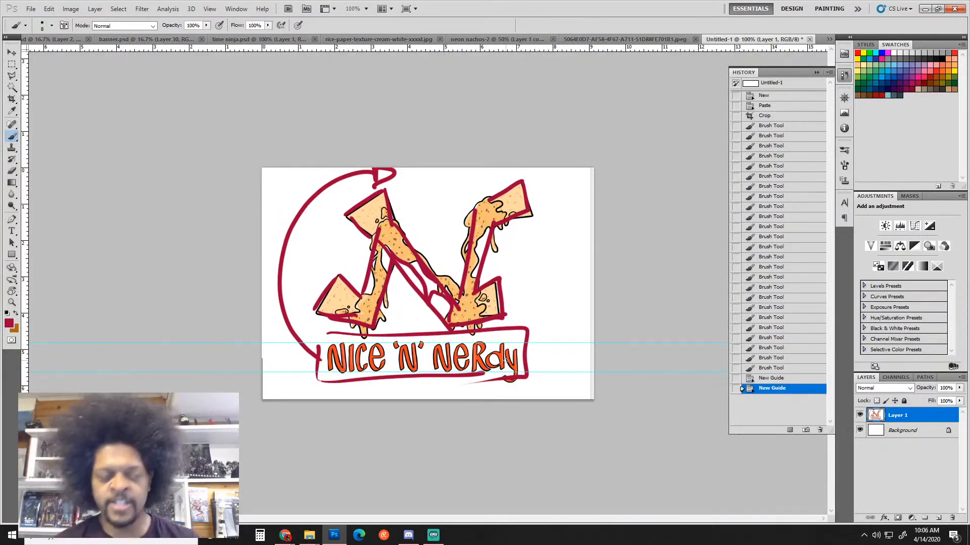
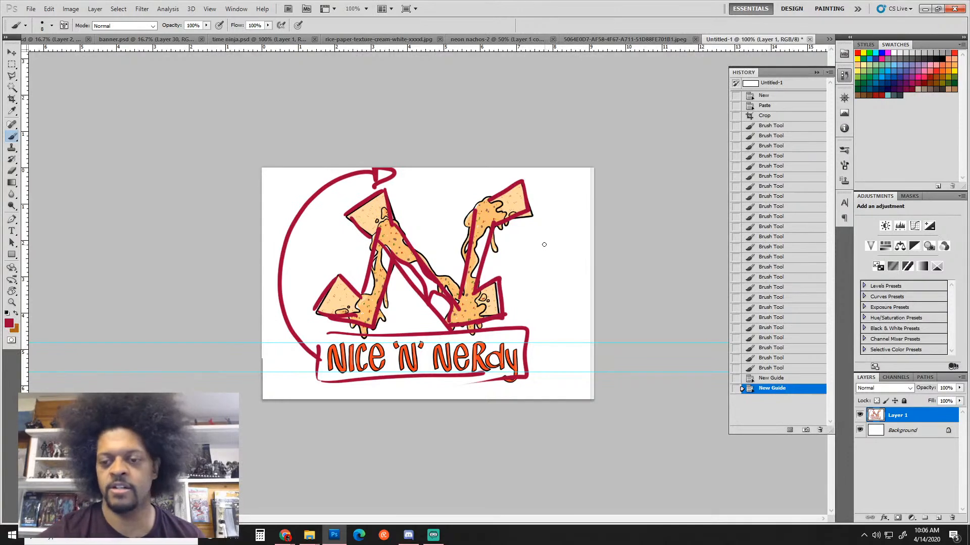
Paint a red rectangle crossed by a diagonal line beside the Nice 'N' Nerdy logo
mouse_move(545, 235)
mouse_down()
mouse_move(542, 319)
mouse_move(581, 234)
mouse_move(552, 302)
mouse_move(589, 303)
mouse_up()
mouse_move(590, 238)
mouse_down()
mouse_move(590, 318)
mouse_move(533, 316)
mouse_move(589, 309)
mouse_move(539, 311)
mouse_up()
key(e)
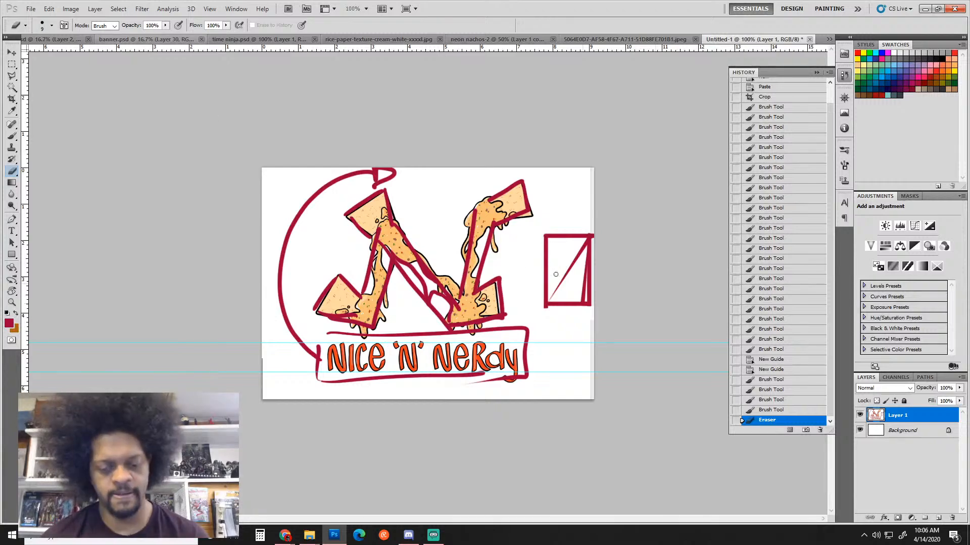
Return to the Grade Assignment page and advance to the next student's submission
mouse_move(285, 536)
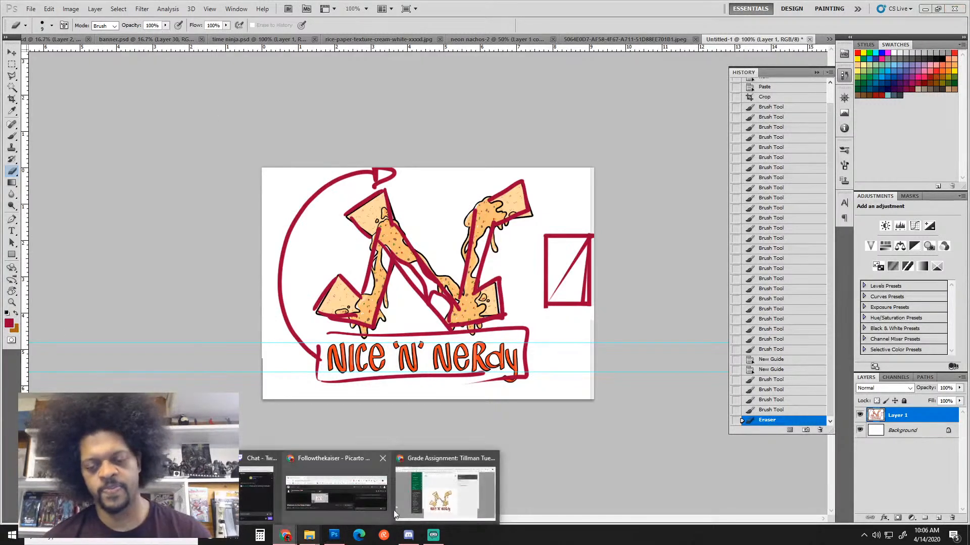
click(460, 497)
scroll(558, 244, up, 5)
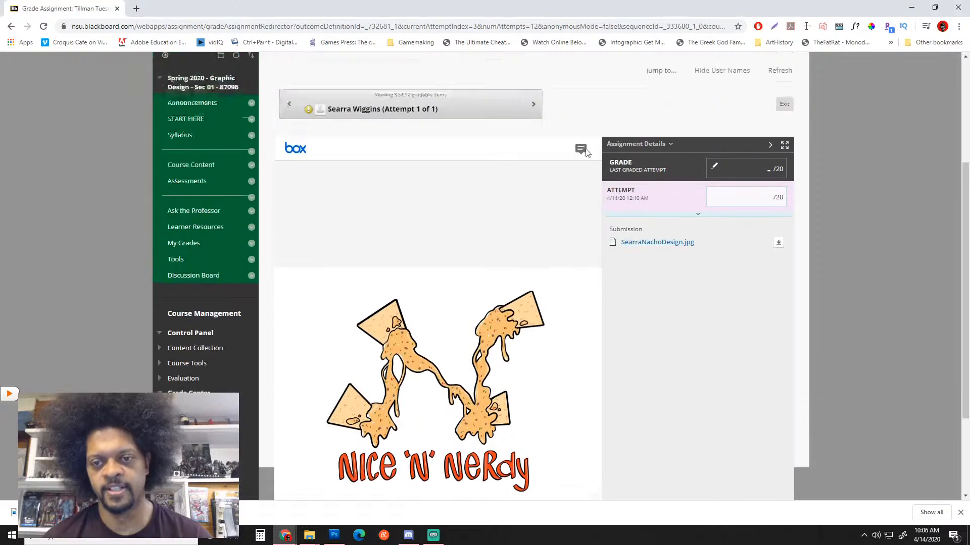
click(533, 284)
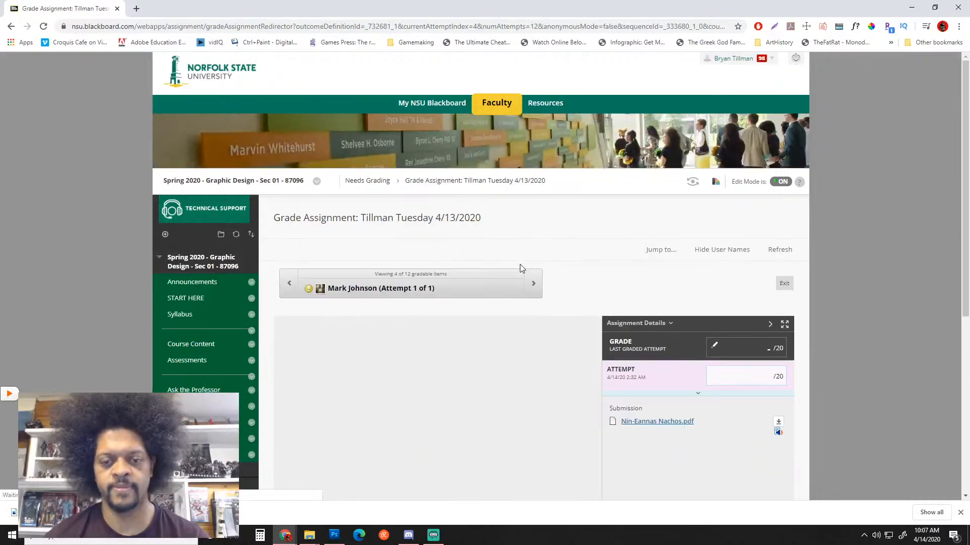
Download the submitted Nin-Eannas Nachos.pdf and show it in its folder
scroll(524, 263, down, 3)
scroll(524, 263, down, 3)
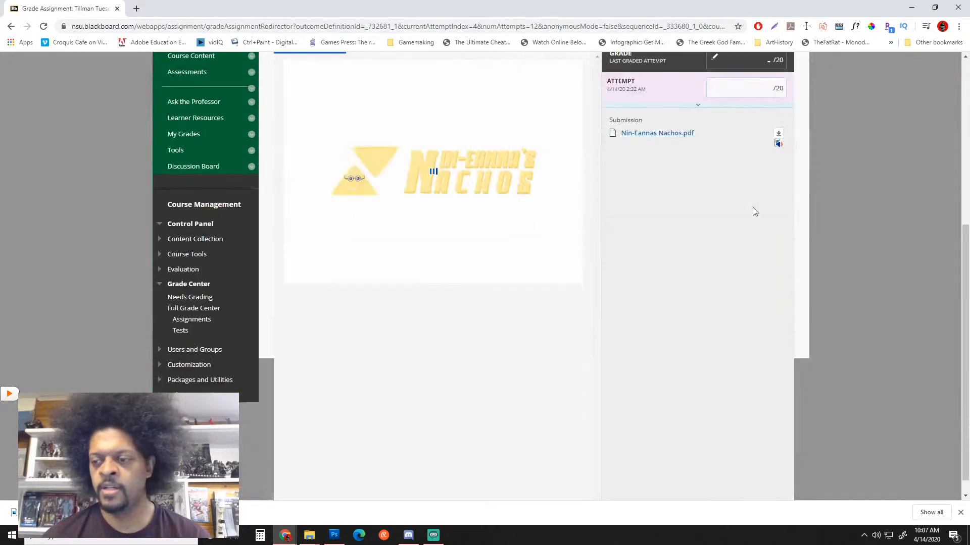
click(779, 137)
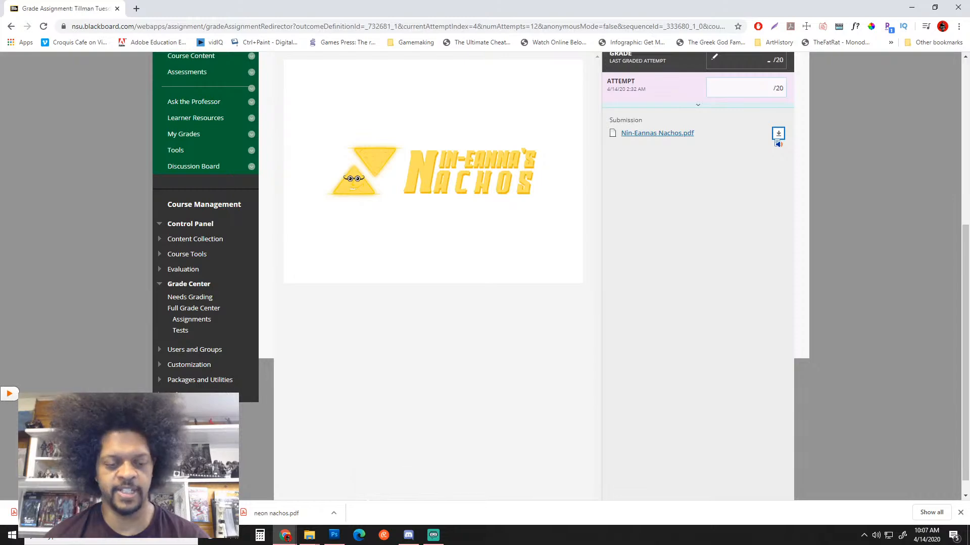
click(126, 479)
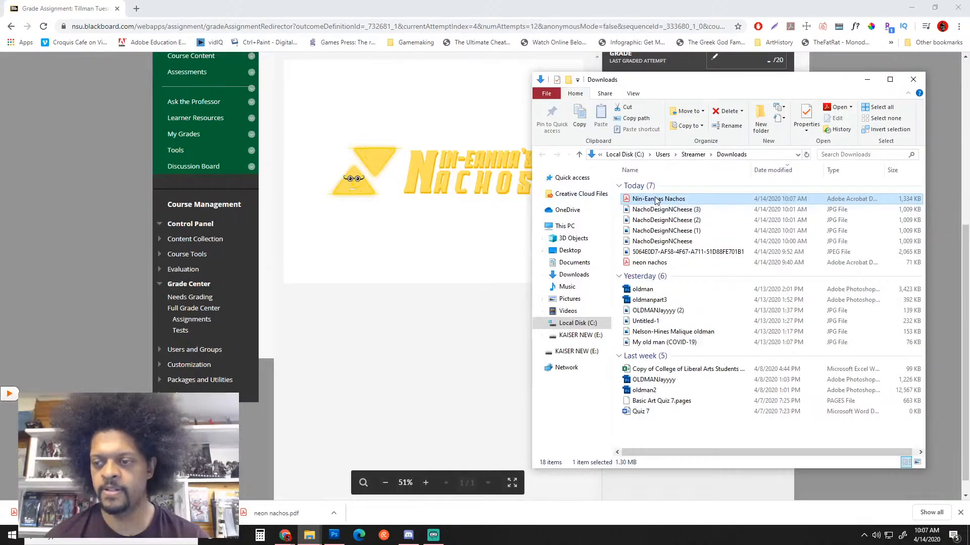
Drag Nin-Eannas Nachos.pdf from the Downloads folder into Photoshop
drag(654, 202, 901, 502)
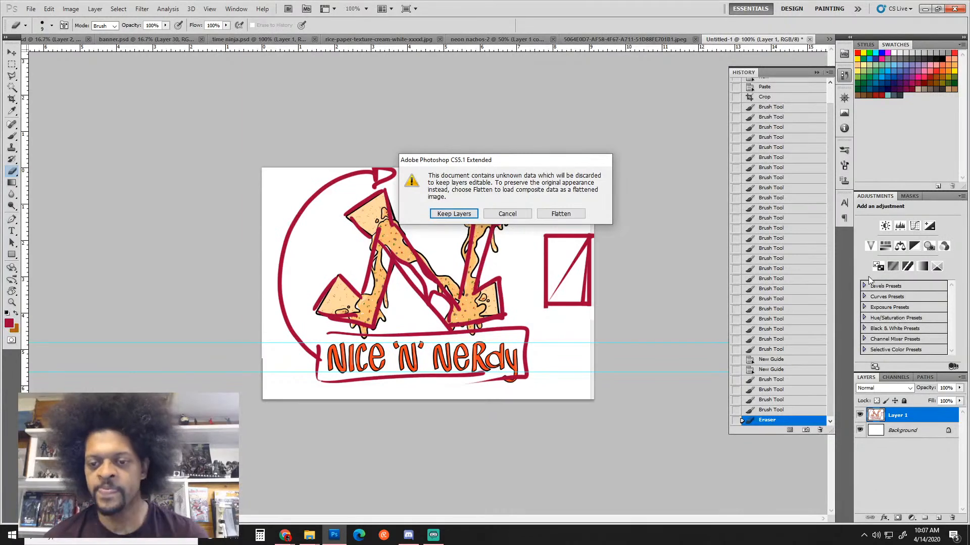
Open the PDF with Keep Layers and dismiss the missing fonts warning
click(444, 215)
click(444, 211)
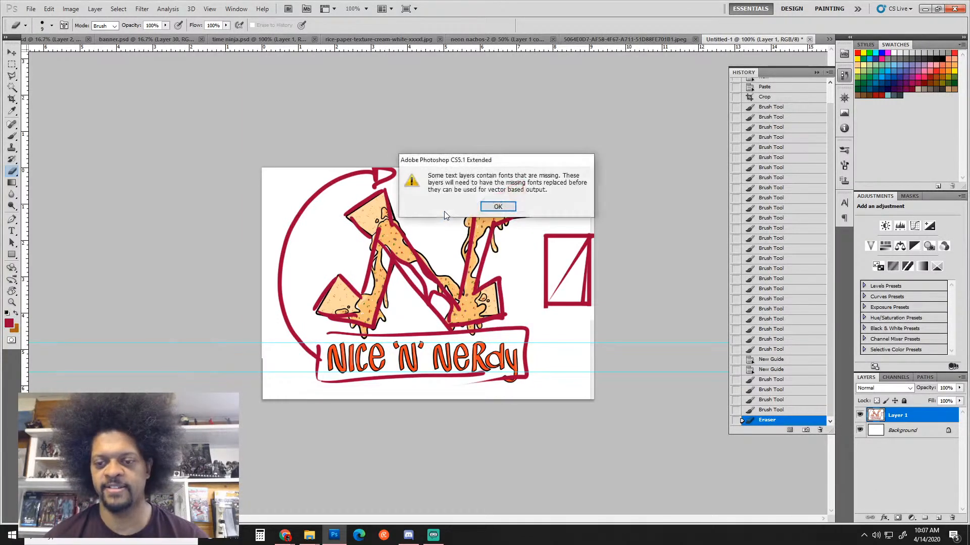
click(483, 207)
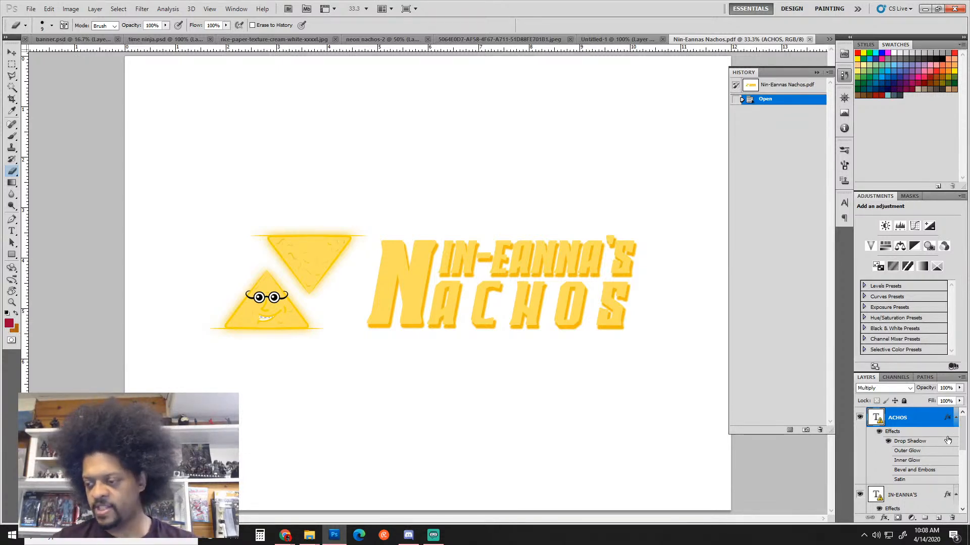
Check the logo image layer's visibility and select that layer for editing
drag(964, 435, 964, 489)
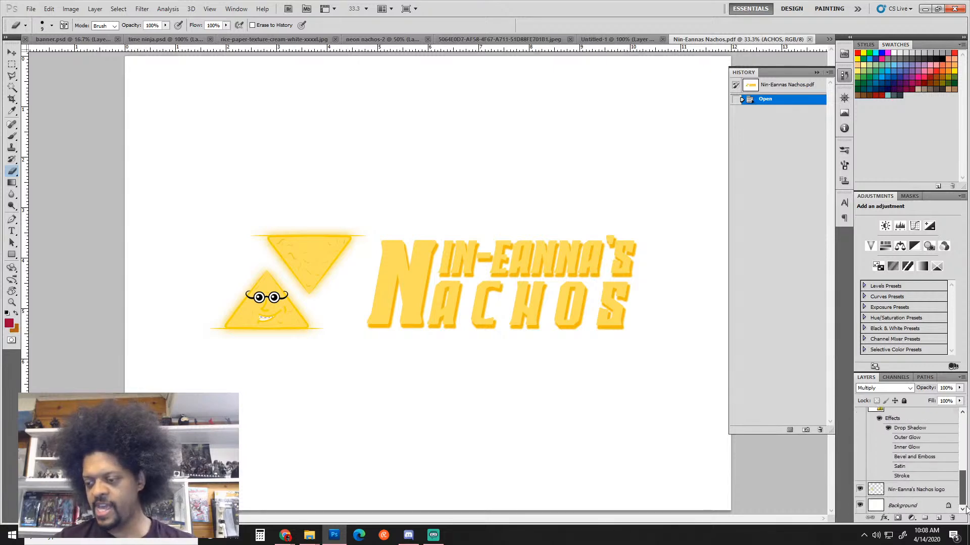
click(860, 489)
click(859, 489)
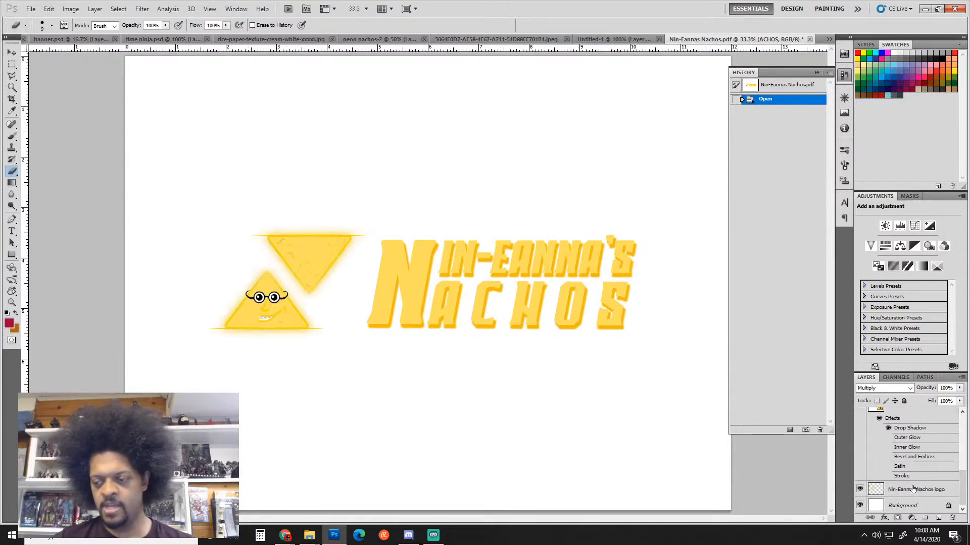
click(931, 493)
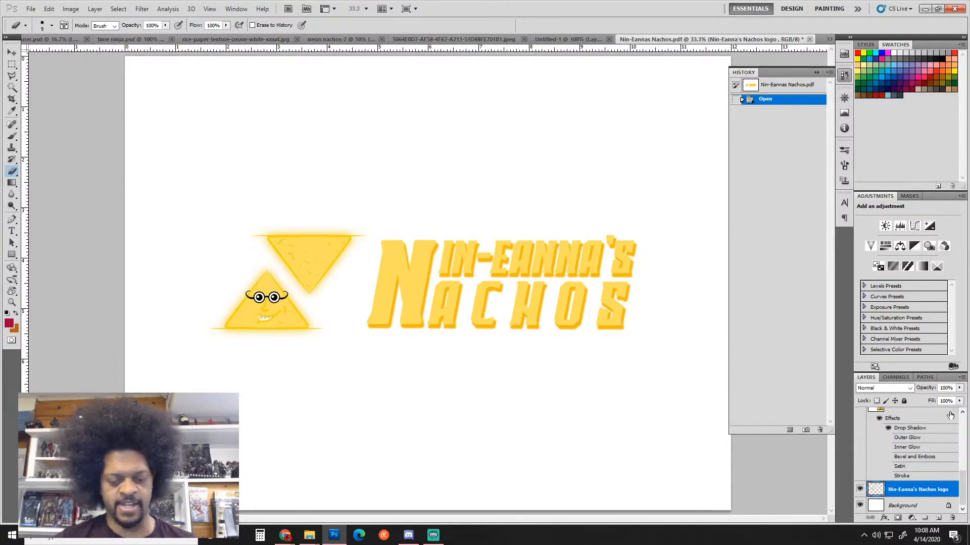
Erase the upper nacho triangle with a 100 px eraser
key(b)
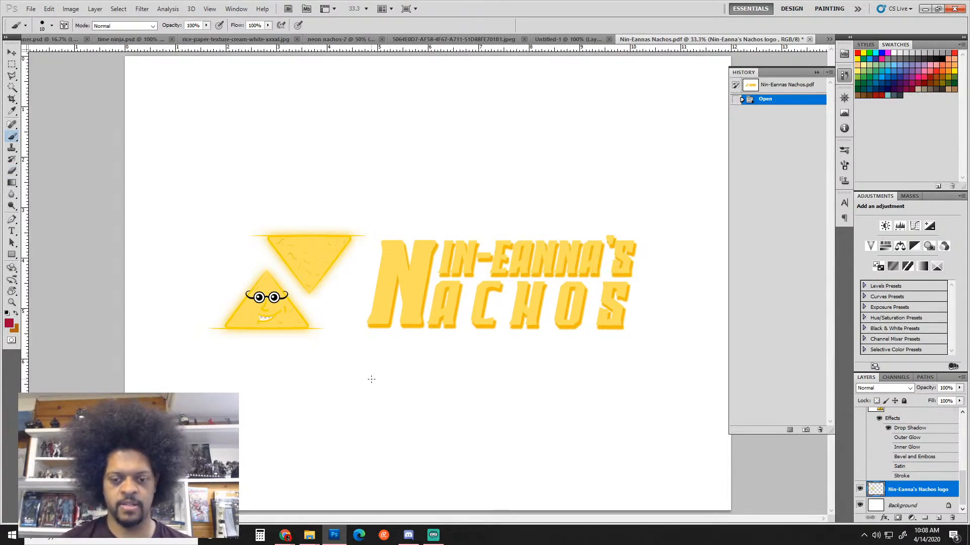
key(bracketright)
key(bracketright)
key(bracketright)
key(bracketright)
key(bracketright)
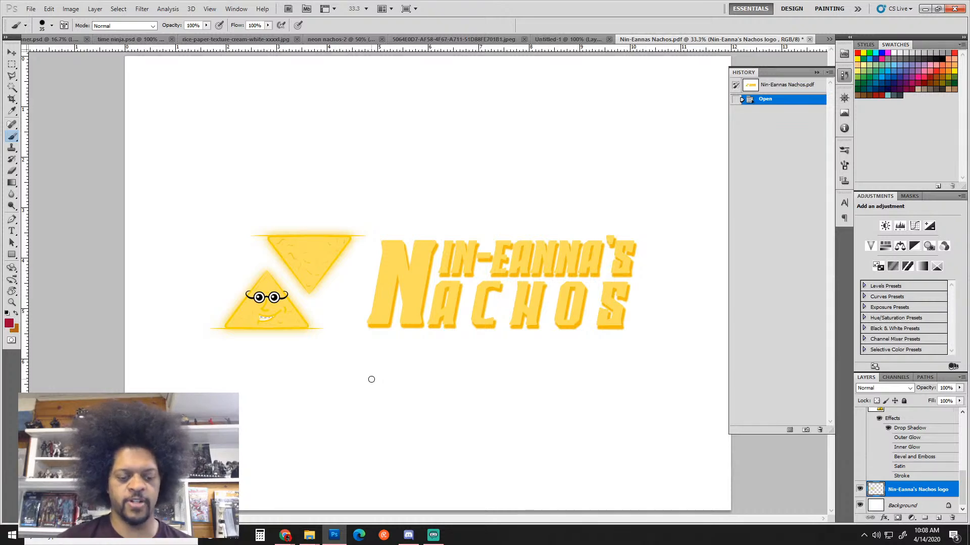
key(e)
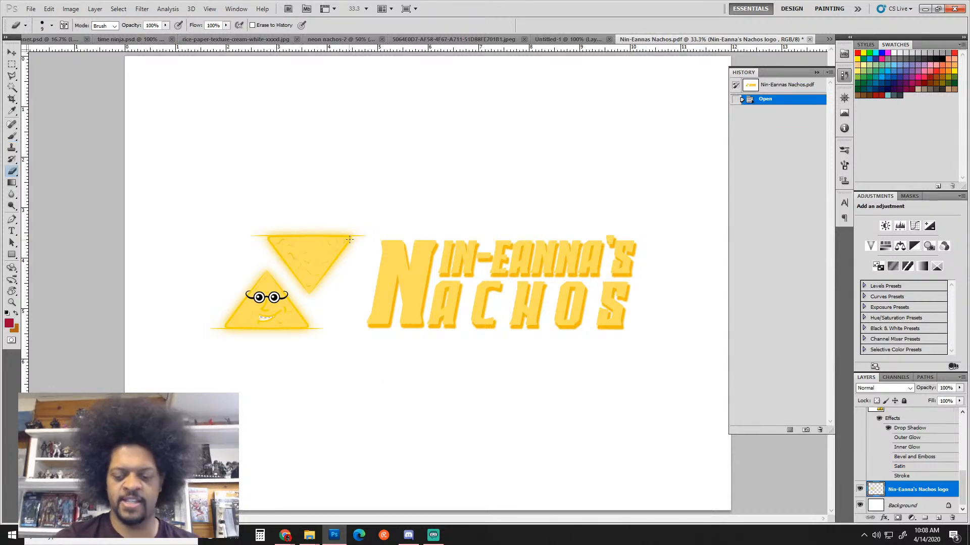
key(bracketright)
key(bracketright)
key(bracketright)
key(bracketright)
key(bracketright)
key(bracketright)
key(bracketright)
key(bracketright)
key(bracketright)
key(bracketright)
key(bracketright)
key(bracketright)
key(bracketright)
key(bracketright)
mouse_move(352, 231)
mouse_down()
mouse_move(354, 253)
mouse_move(354, 216)
mouse_move(361, 231)
mouse_move(331, 223)
mouse_move(322, 283)
mouse_move(283, 244)
mouse_up()
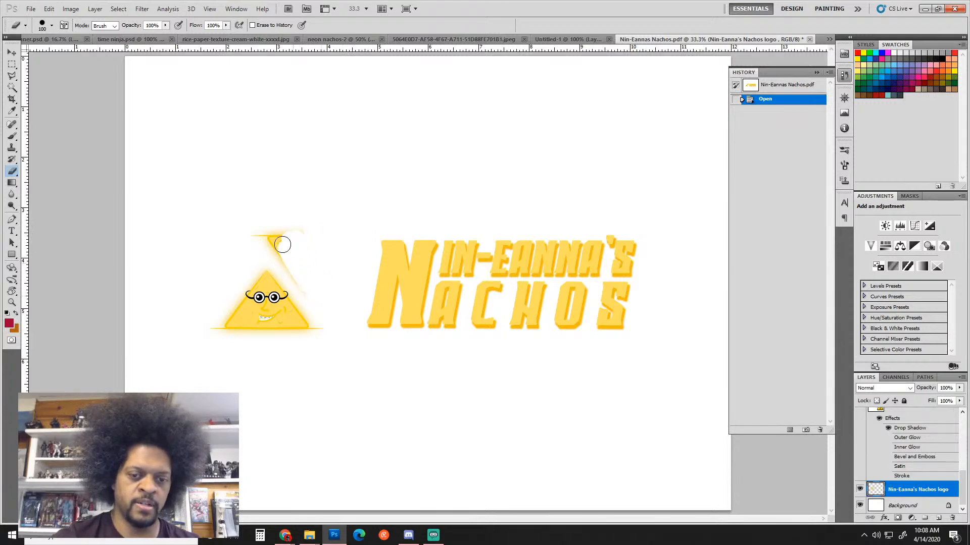
click(318, 234)
Lasso the smiling triangle and scale it up to about 156%
key(l)
click(286, 245)
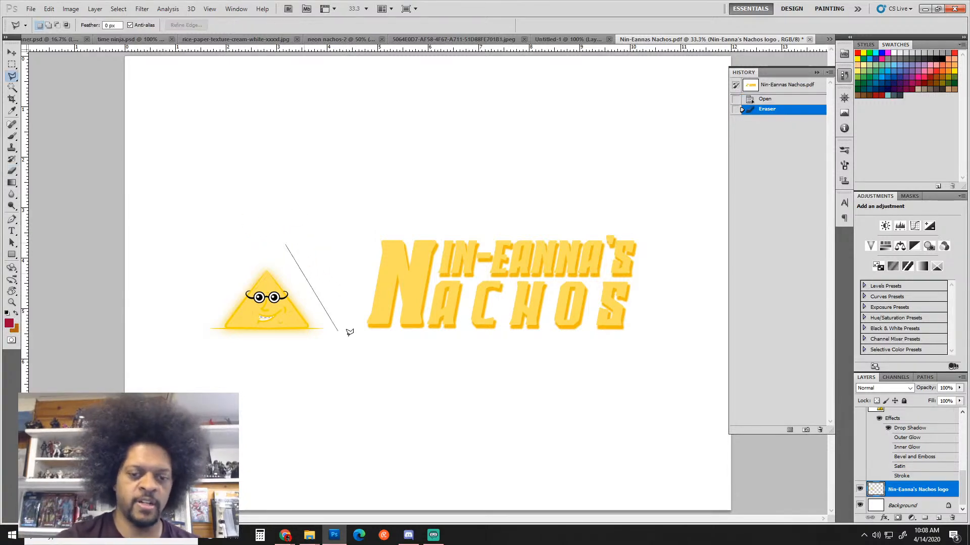
click(172, 333)
double_click(263, 233)
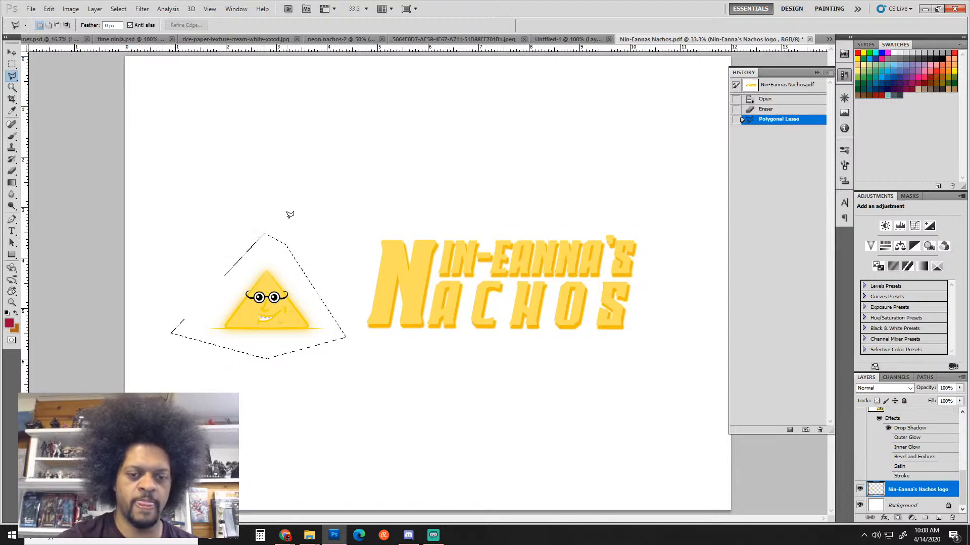
key(ctrl+t)
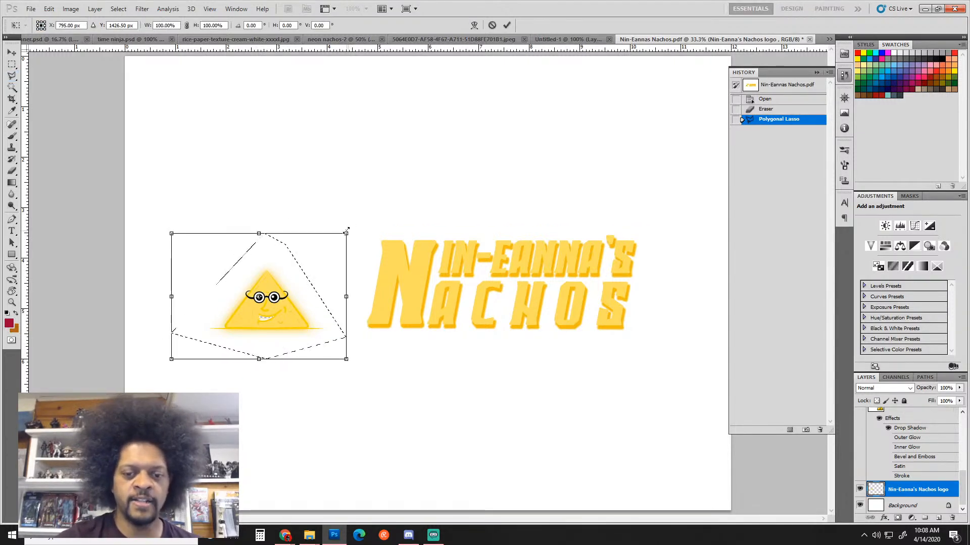
drag(346, 231, 389, 195)
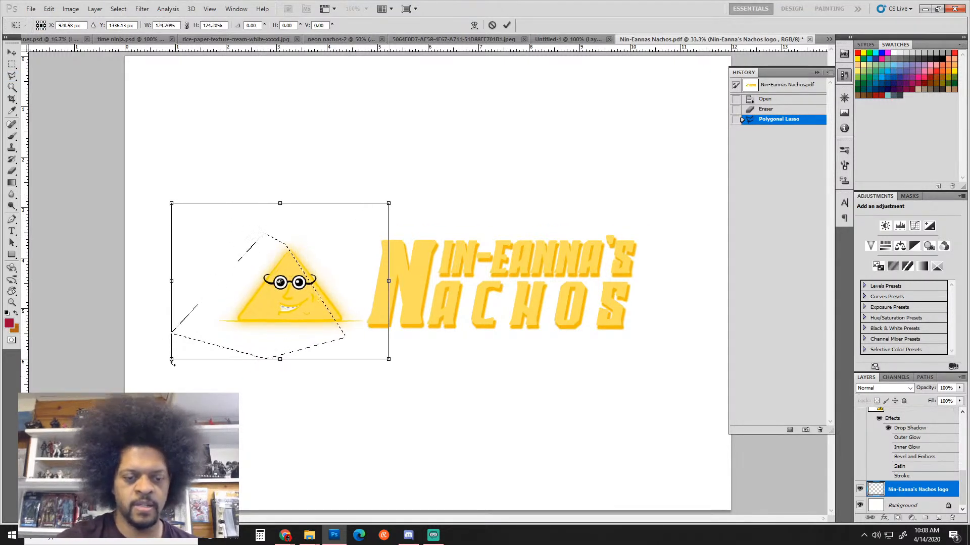
drag(172, 359, 147, 376)
drag(156, 200, 129, 181)
mouse_move(389, 180)
mouse_down()
mouse_move(402, 180)
mouse_move(381, 190)
mouse_up()
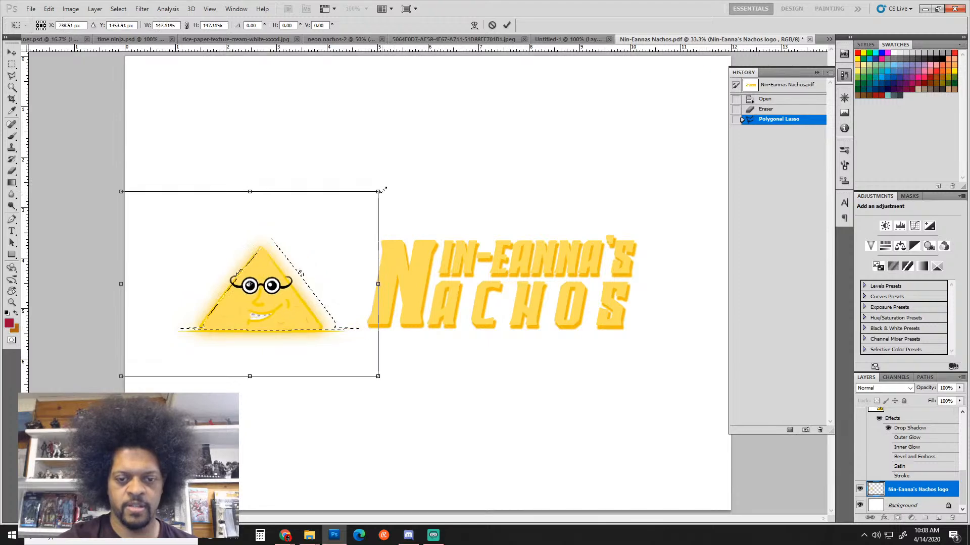
key(Return)
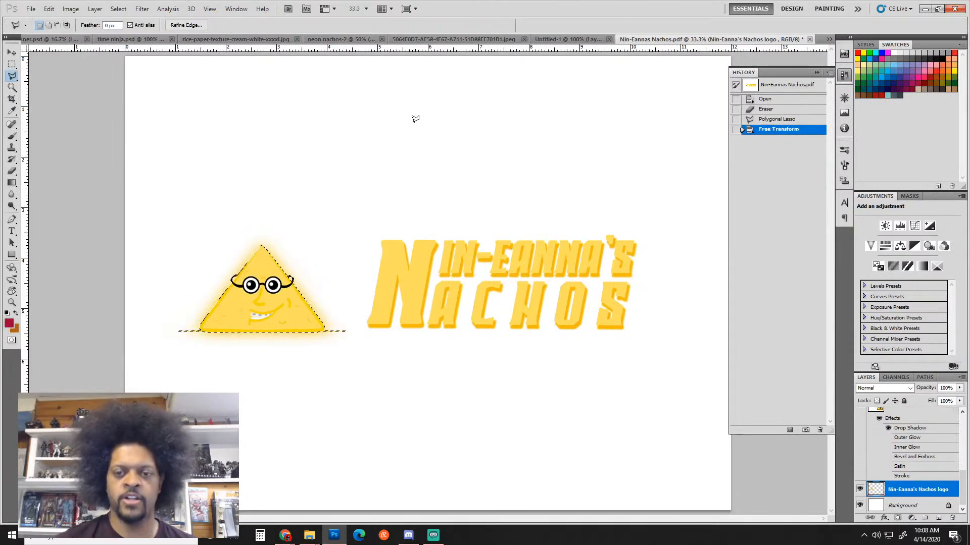
Add a guide at the lettering's top, resize the triangle to meet it, nudge it right, and deselect
drag(532, 67, 544, 239)
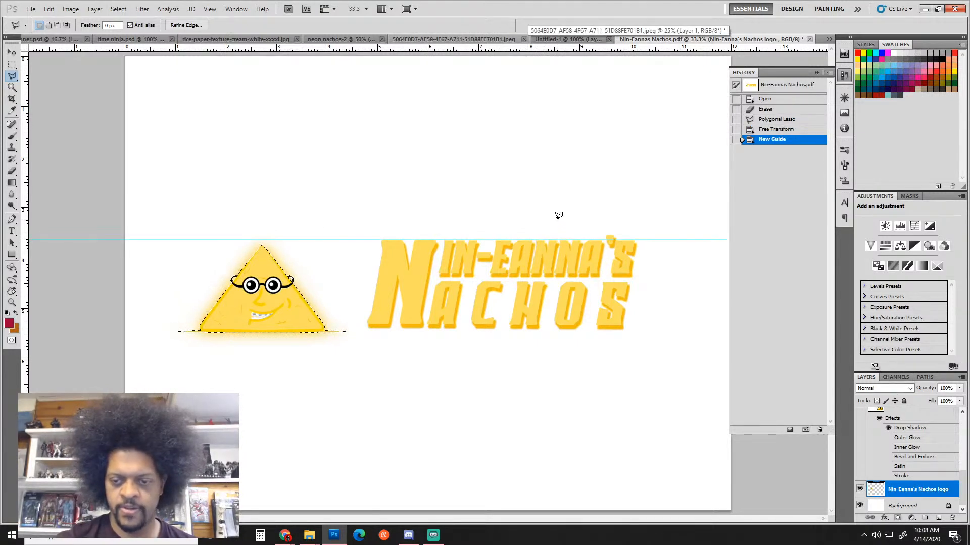
key(ctrl+t)
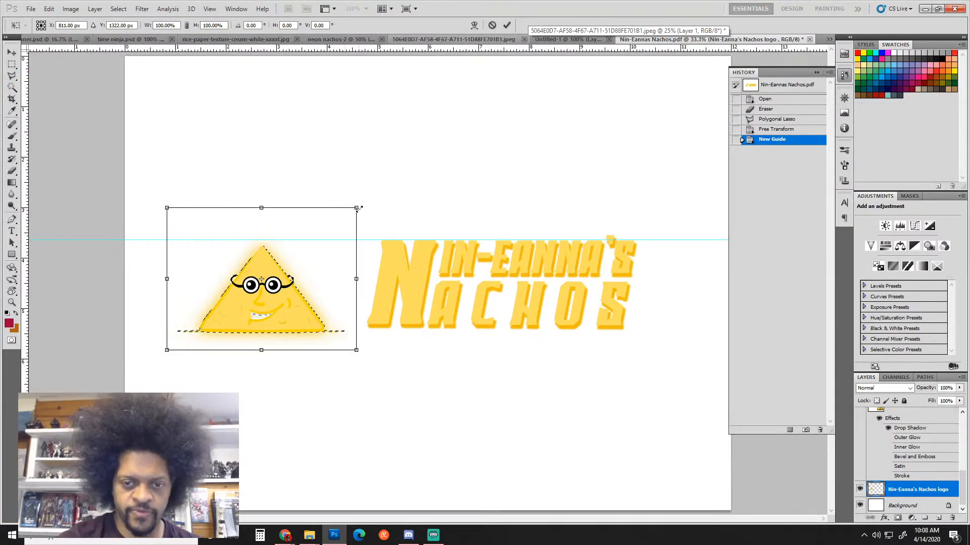
drag(360, 204, 364, 199)
key(Return)
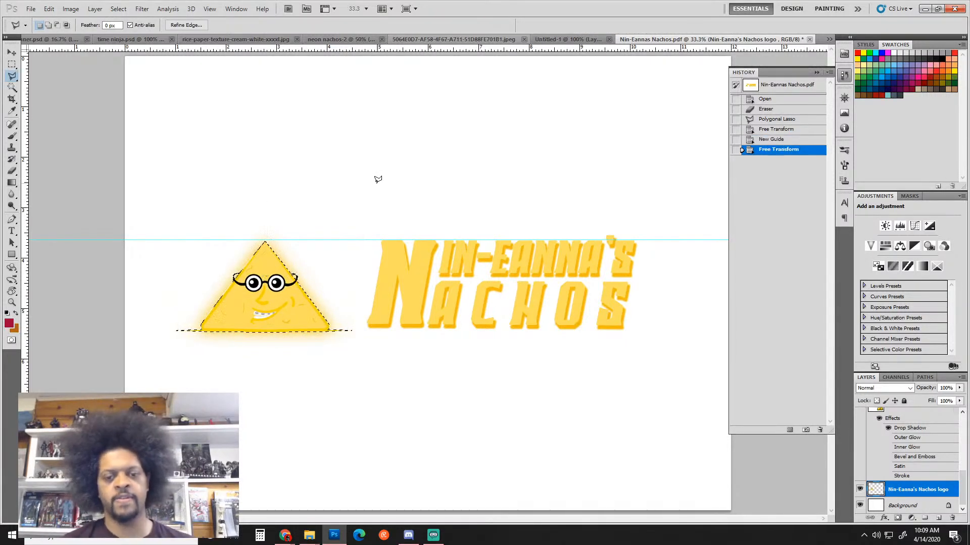
key(v)
key(Up)
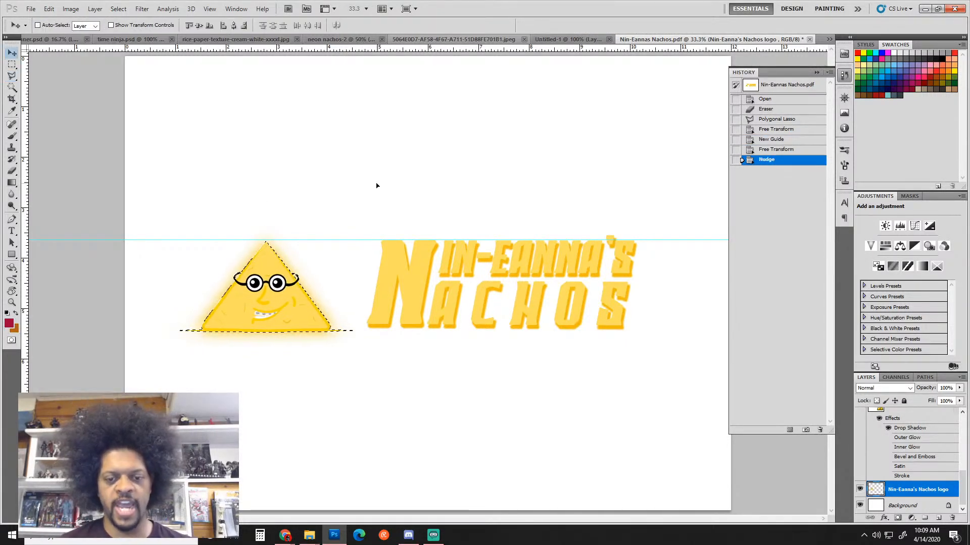
key(shift+Right)
key(shift+Right)
key(shift+Right)
key(shift+Right)
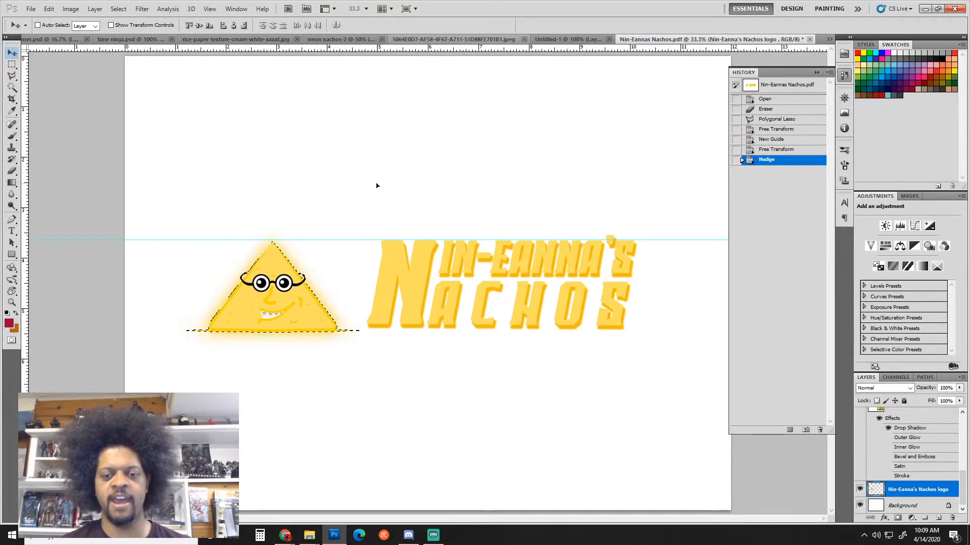
key(ctrl+d)
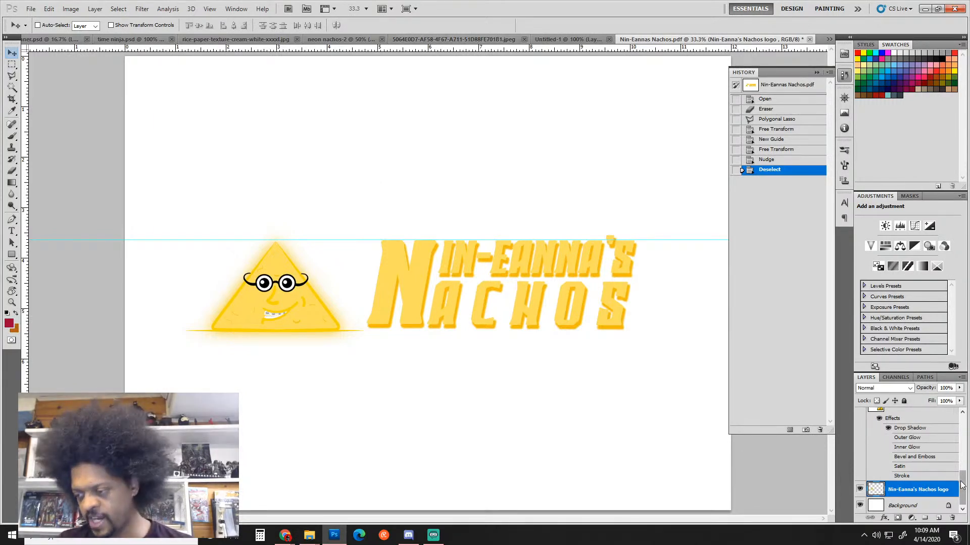
drag(963, 482, 965, 426)
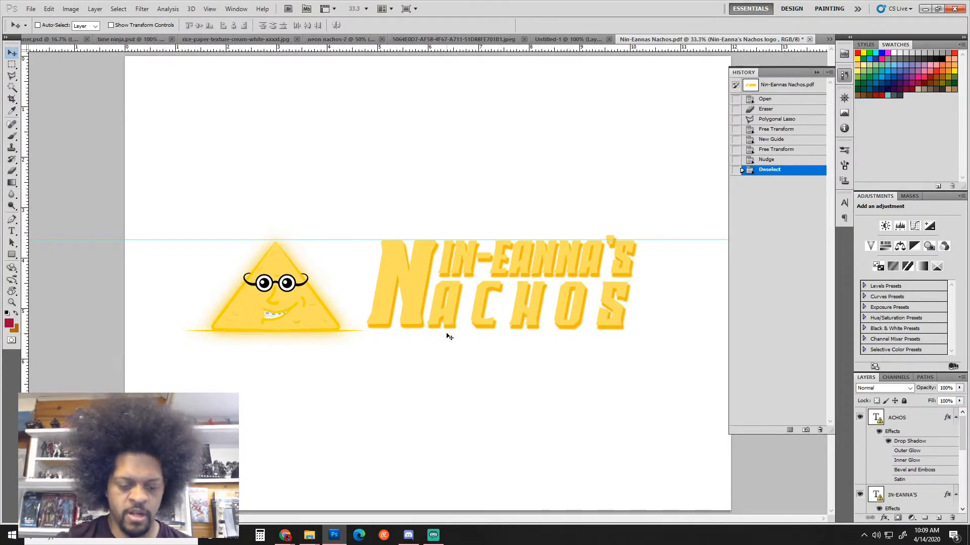
Sample the logo's yellow and turn it into a saturated orange foreground colour
key(i)
click(419, 326)
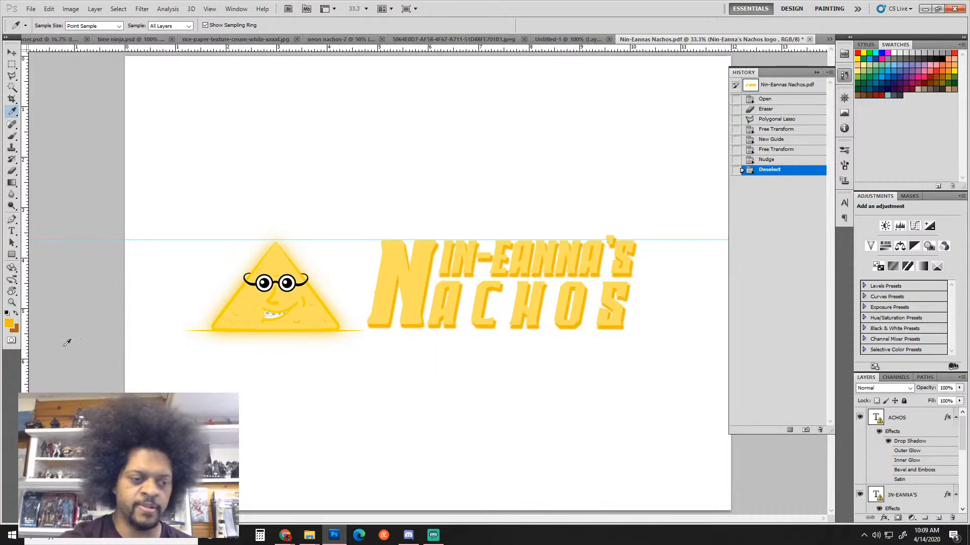
click(9, 324)
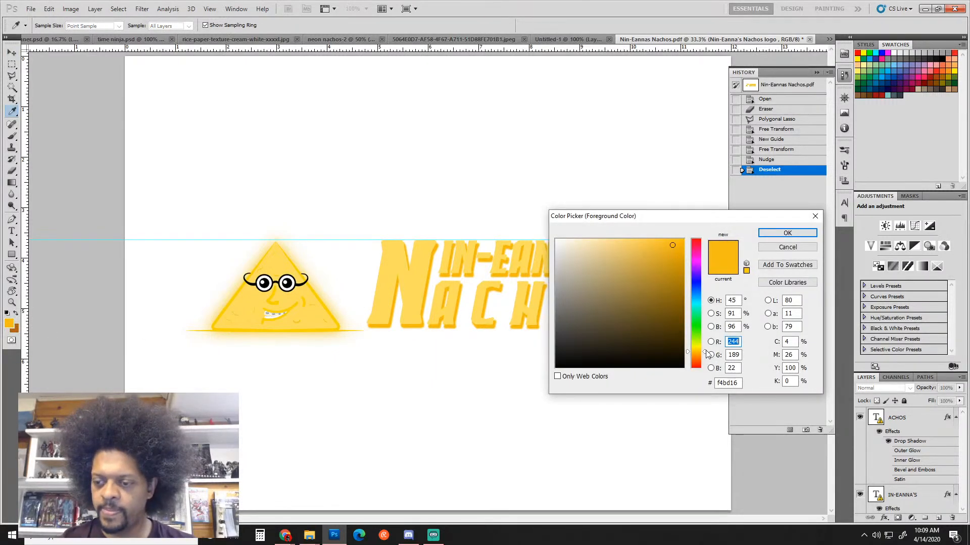
drag(675, 253, 685, 239)
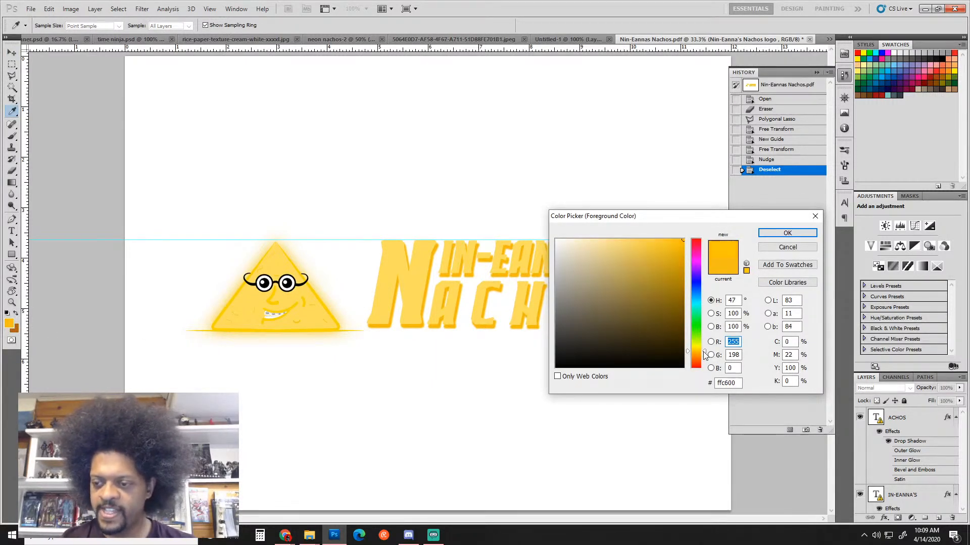
click(701, 354)
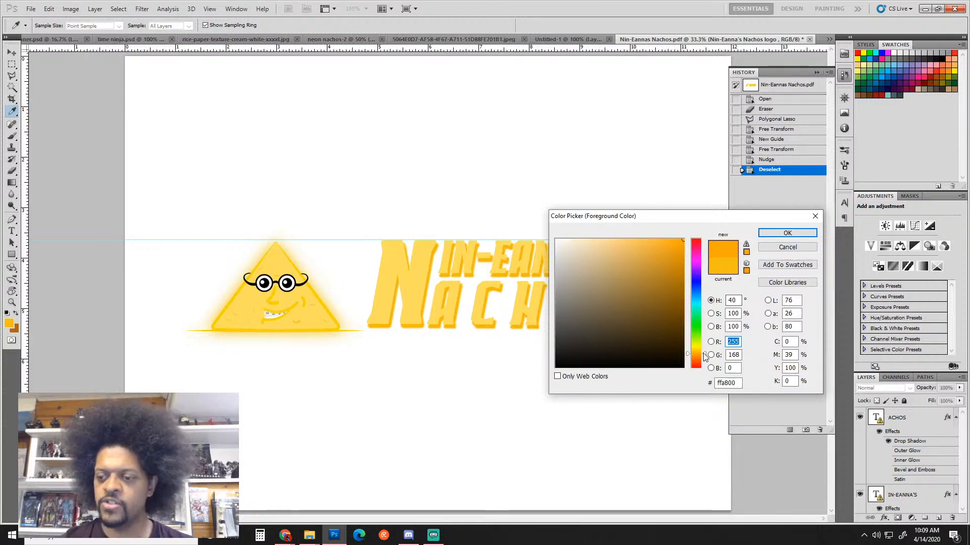
click(781, 232)
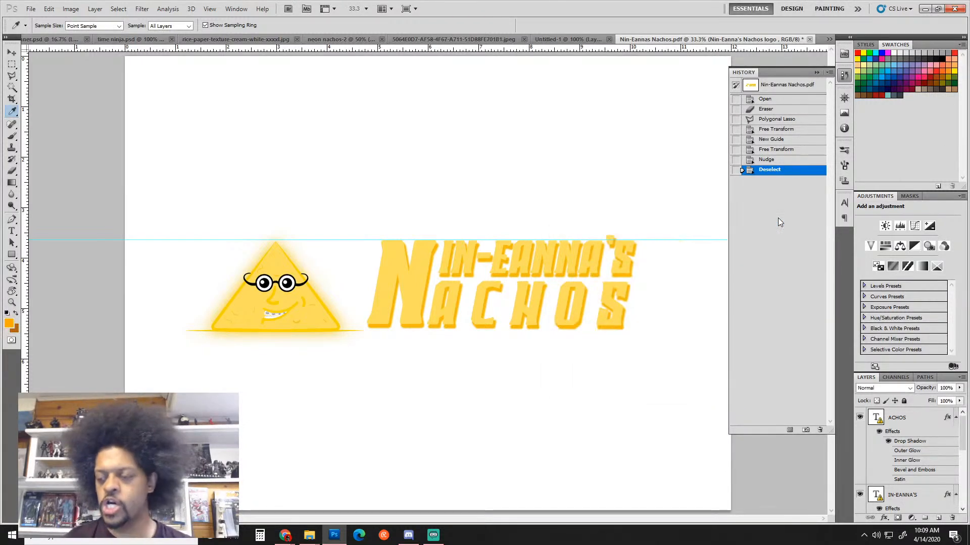
Add a new layer, zoom in on the big N, and paint orange along its edge
click(938, 518)
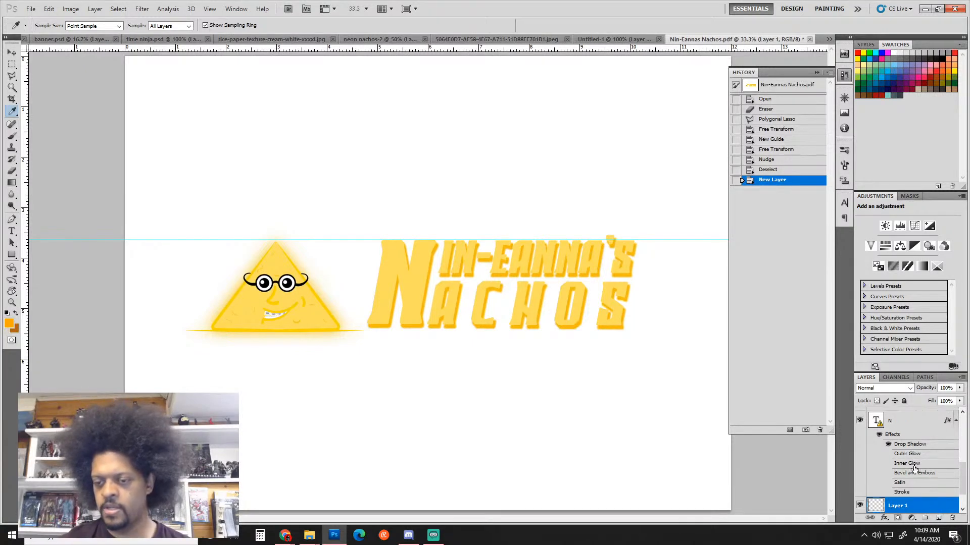
ctrl+click(435, 261)
ctrl+click(435, 261)
key(b)
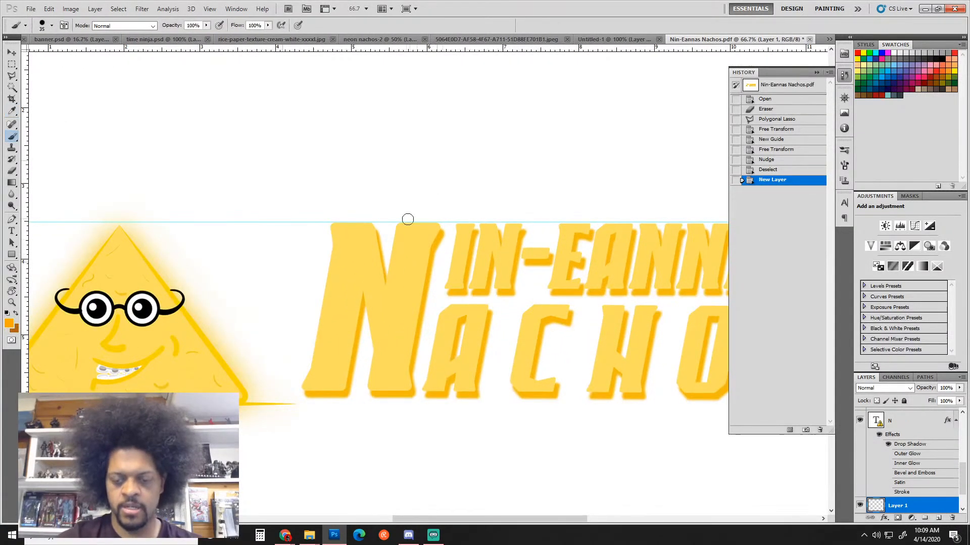
key(bracketleft)
click(377, 233)
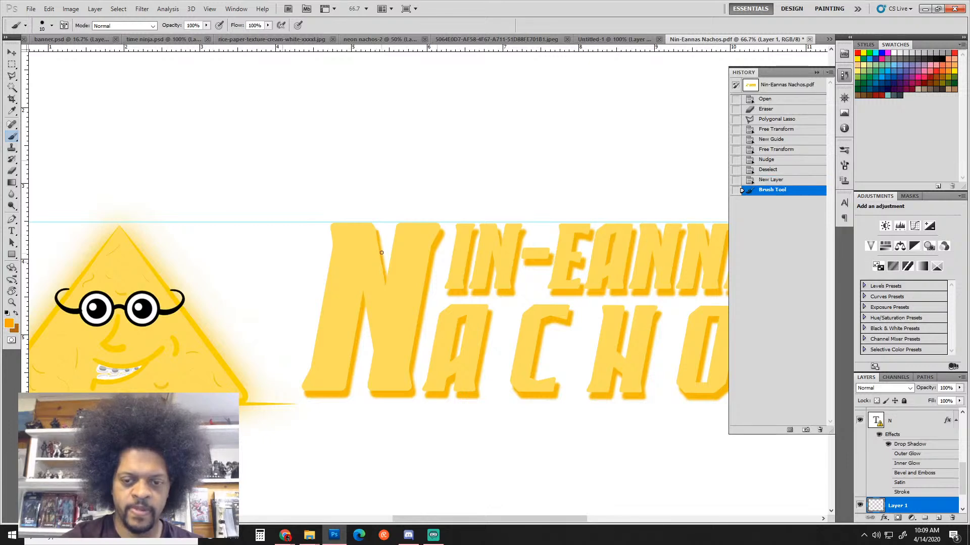
drag(377, 233, 382, 248)
Deepen the orange, repaint the N's left edge, and move Layer 1 above the lettering
click(9, 323)
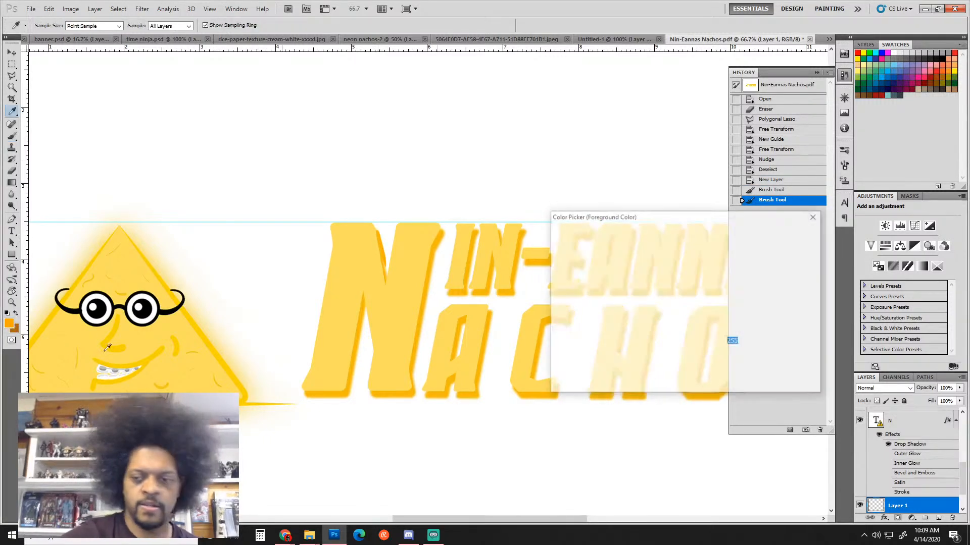
drag(706, 357, 706, 359)
click(786, 234)
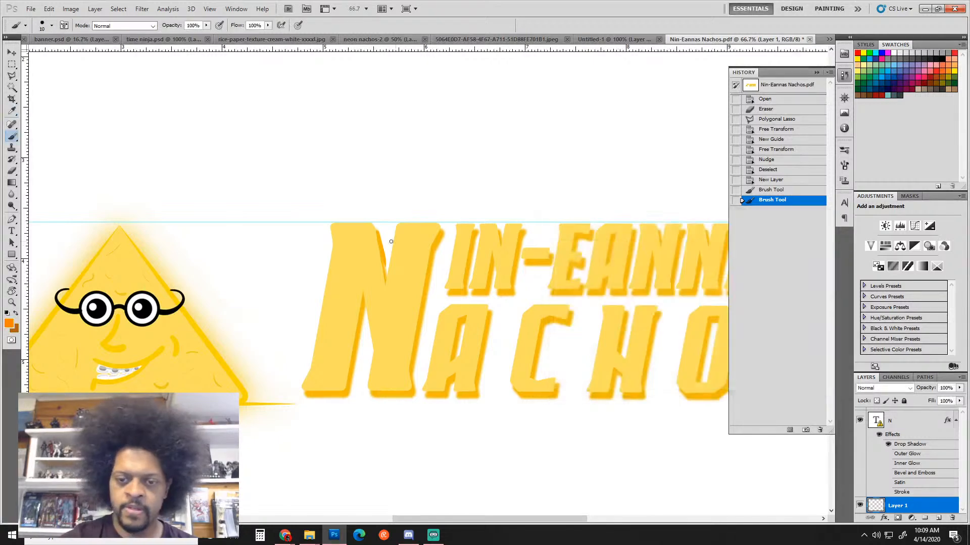
click(379, 238)
drag(379, 236, 383, 255)
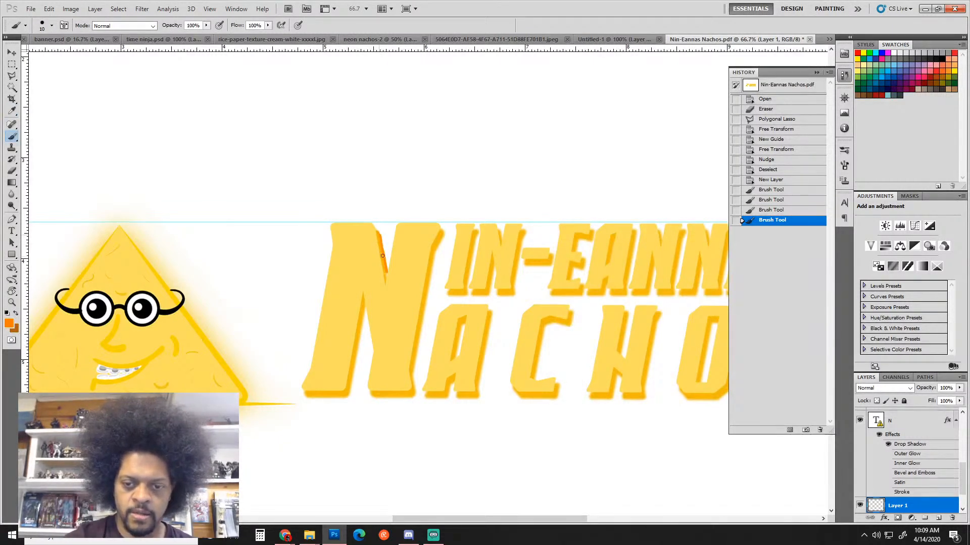
click(379, 284)
drag(931, 506, 925, 407)
key(ctrl+alt+z)
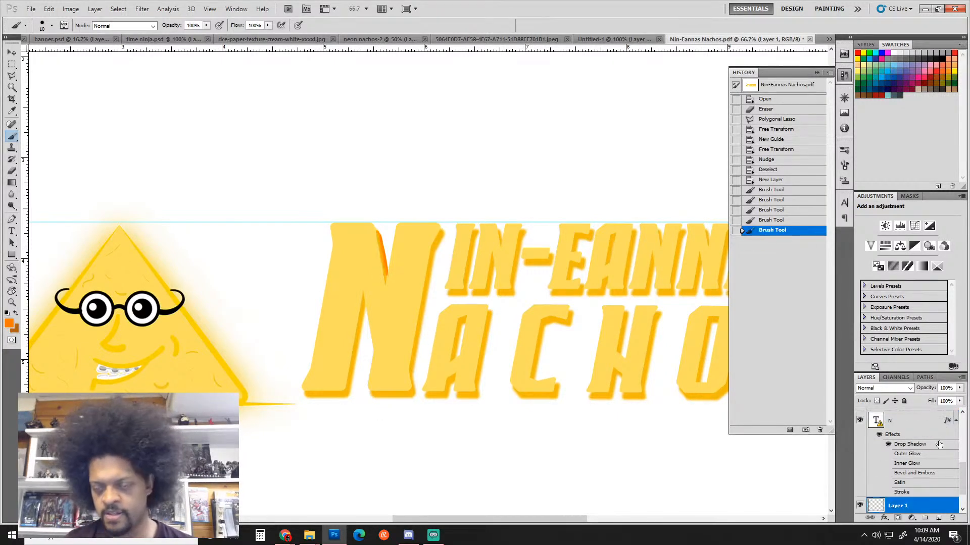
key(ctrl+alt+z)
key(ctrl+alt+z)
key(ctrl+alt+z)
key(ctrl+alt+z)
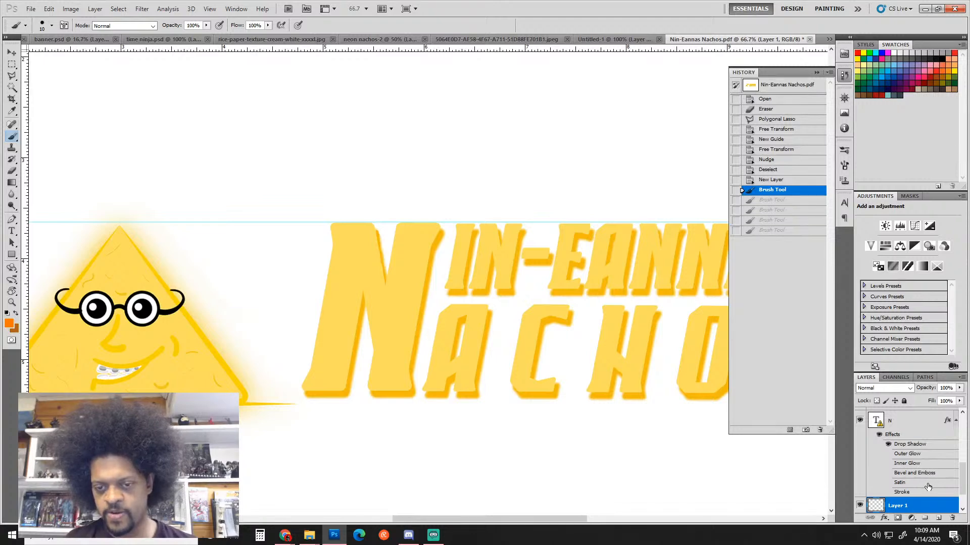
drag(925, 509, 925, 413)
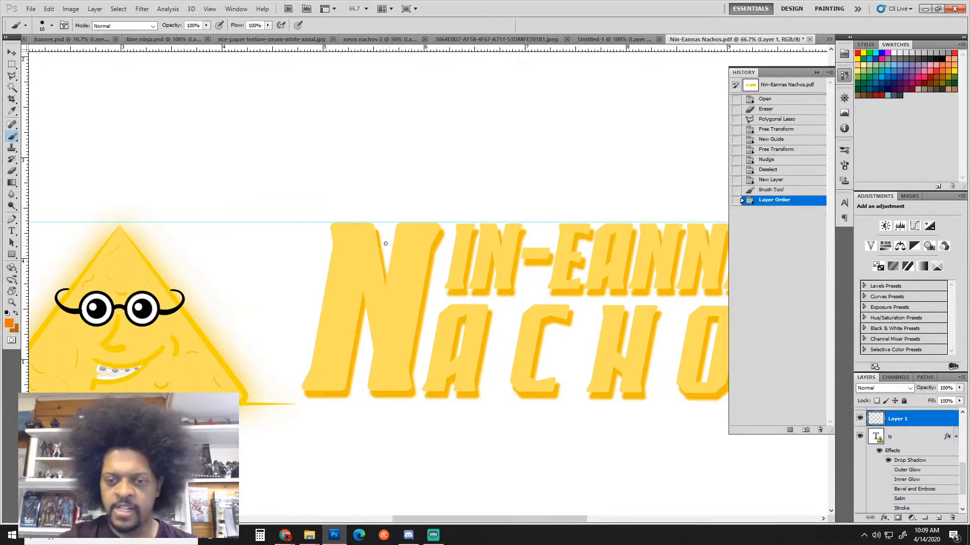
Paint deep orange on the N's left edge, top-right corner and lower right edge
mouse_move(376, 230)
mouse_down()
mouse_move(385, 277)
mouse_move(382, 255)
mouse_up()
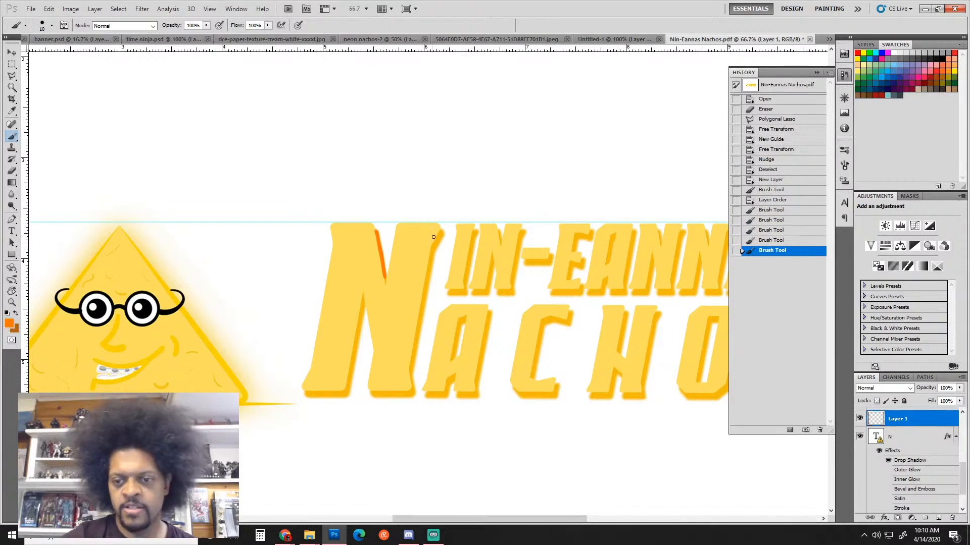
mouse_move(441, 230)
mouse_down()
mouse_move(430, 253)
mouse_move(444, 230)
mouse_up()
click(440, 234)
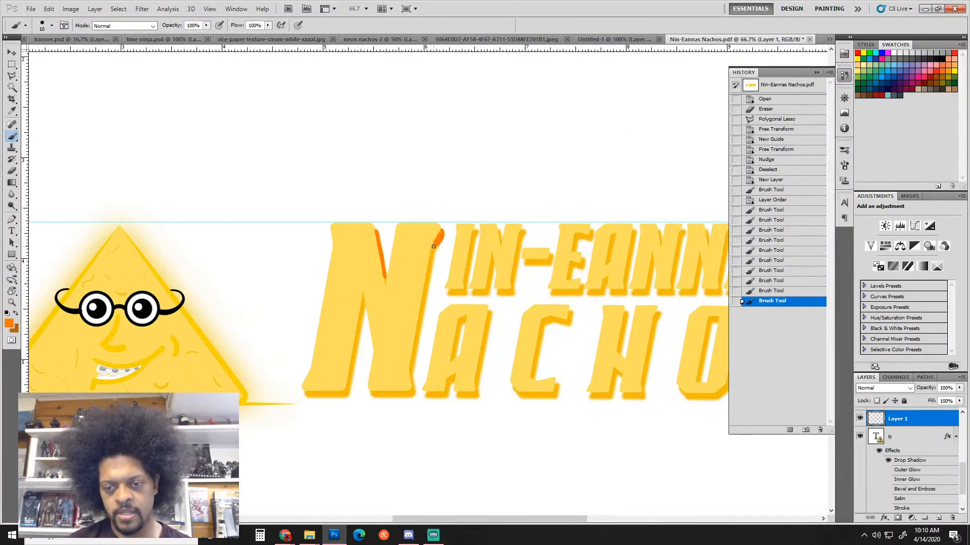
drag(434, 247, 440, 234)
shift+click(410, 369)
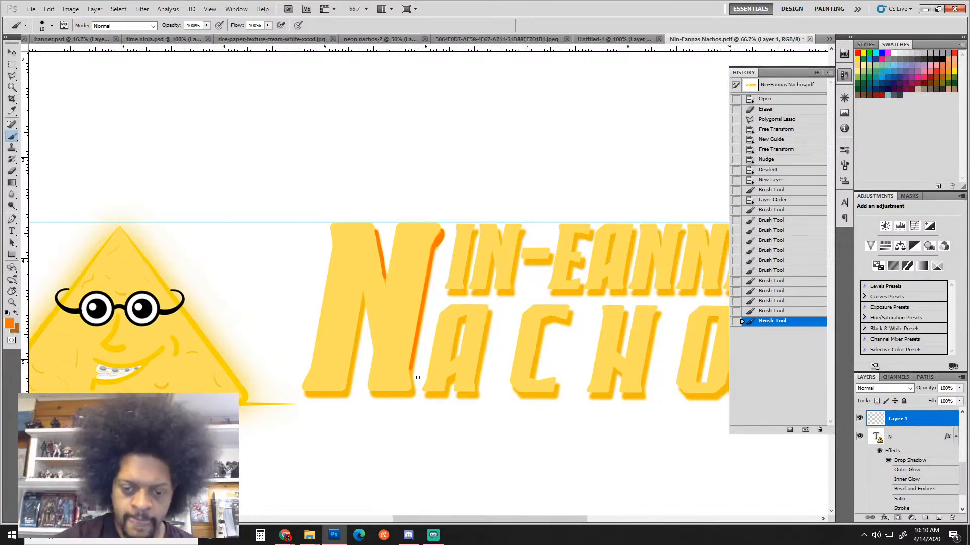
drag(411, 370, 412, 389)
click(411, 379)
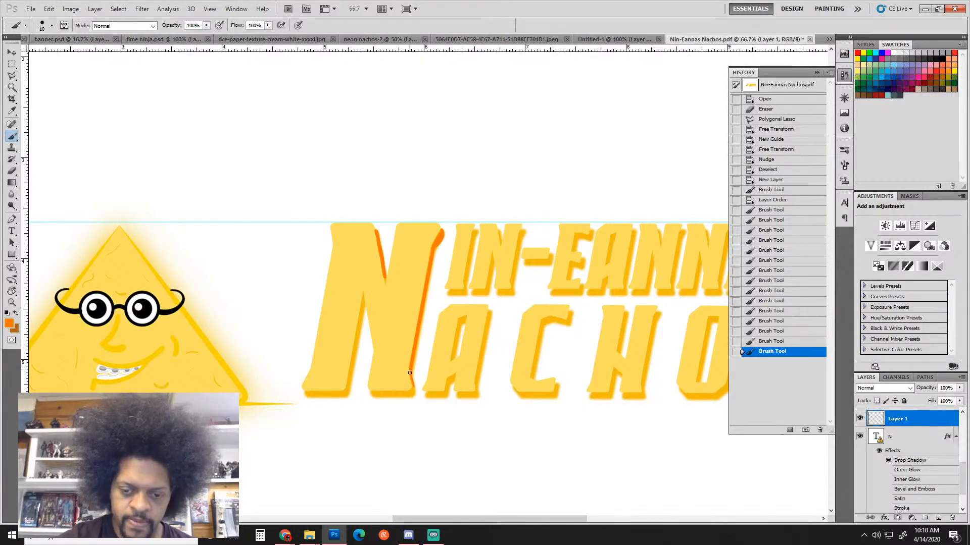
click(410, 374)
With the view rotated, thicken orange along the N's left edge and upper bar
key(r)
mouse_move(562, 338)
mouse_down()
mouse_move(422, 469)
mouse_move(324, 466)
mouse_up()
drag(312, 237, 312, 263)
mouse_move(312, 242)
mouse_down()
mouse_move(313, 274)
mouse_move(311, 266)
mouse_up()
drag(310, 247, 309, 242)
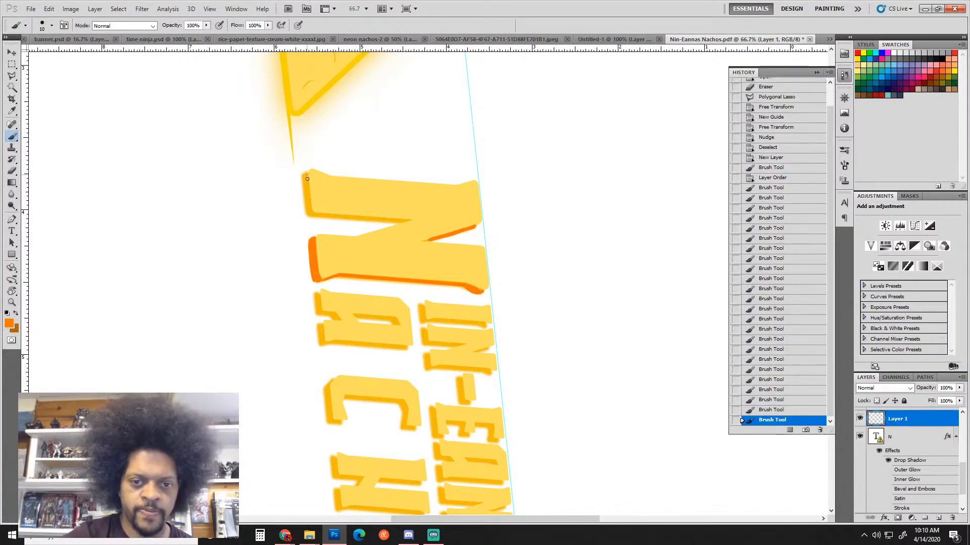
mouse_move(306, 177)
mouse_down()
mouse_move(309, 211)
mouse_move(306, 179)
mouse_up()
key(r)
mouse_move(368, 182)
mouse_down()
mouse_move(521, 106)
mouse_move(350, 123)
mouse_up()
key(b)
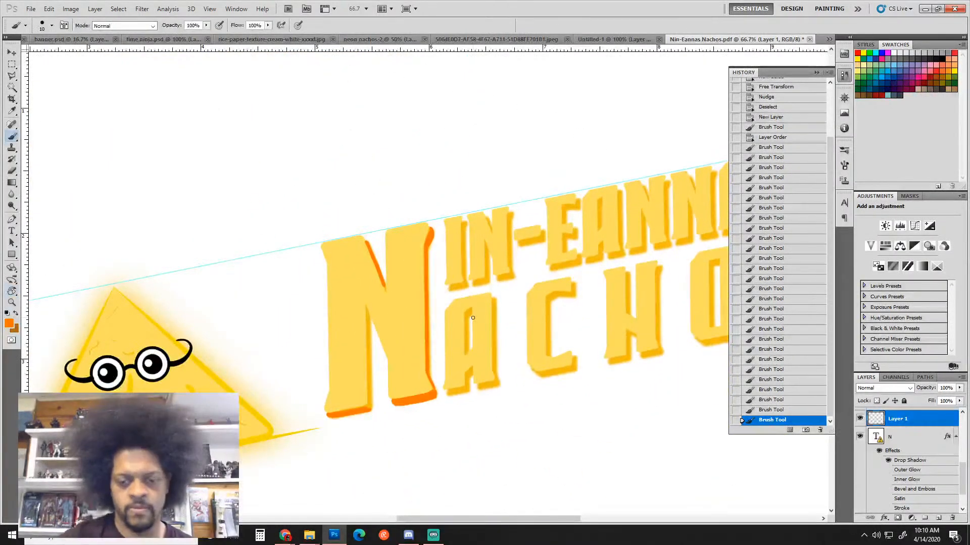
Dab a straight orange line down the big N's inner edge
click(369, 320)
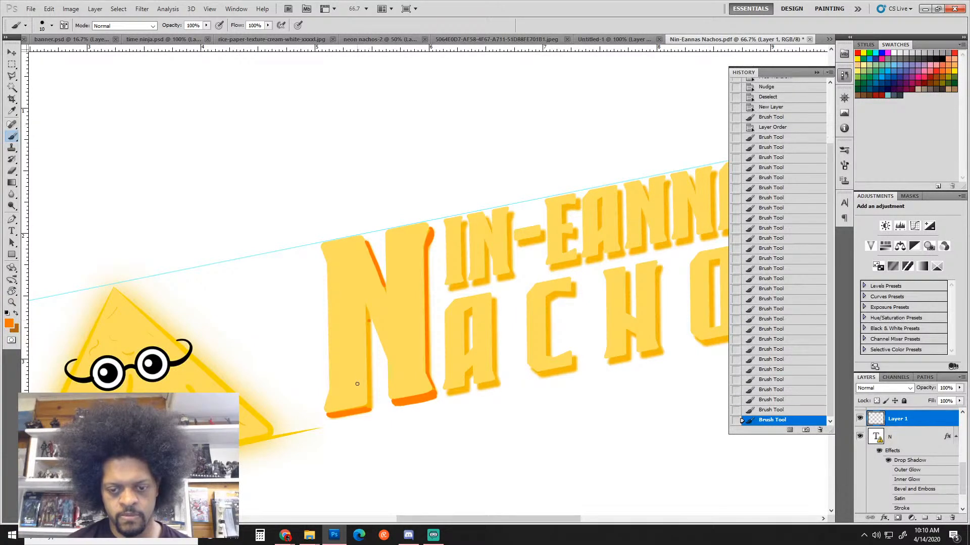
shift+click(370, 406)
click(369, 407)
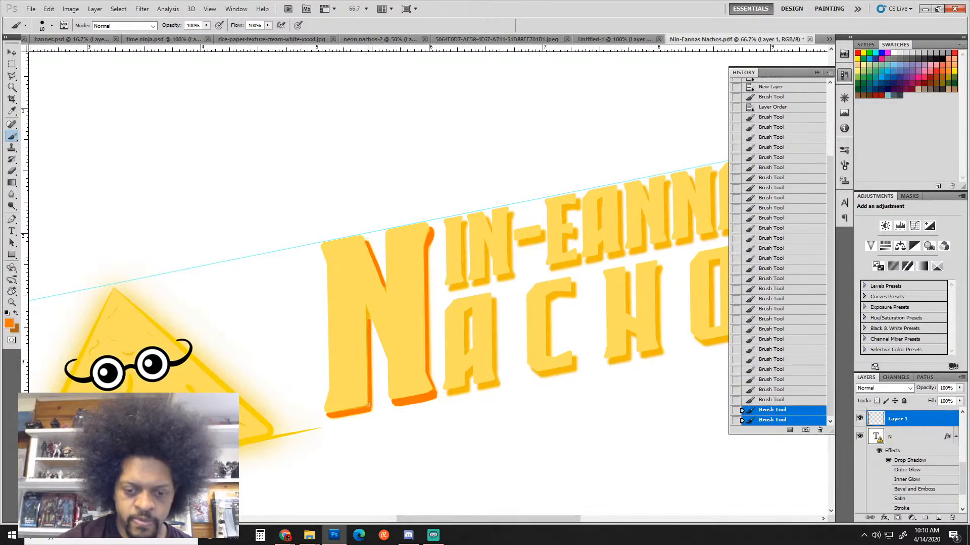
click(369, 402)
click(369, 398)
click(369, 322)
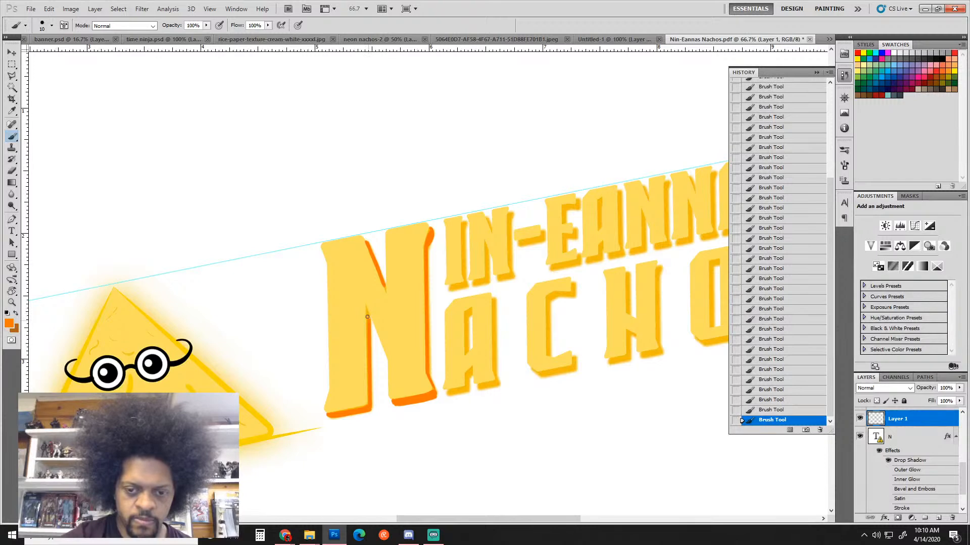
click(367, 317)
click(368, 313)
click(368, 309)
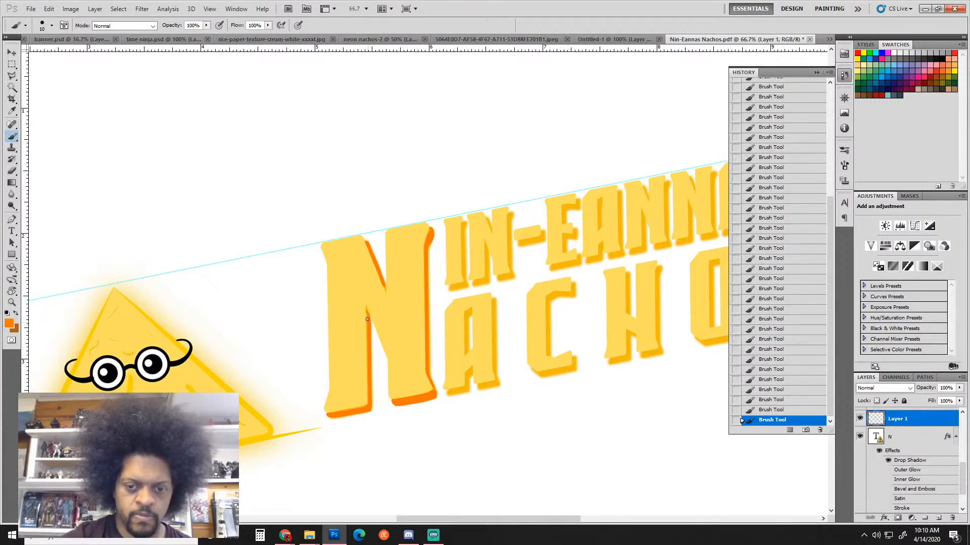
click(367, 319)
click(368, 322)
click(369, 326)
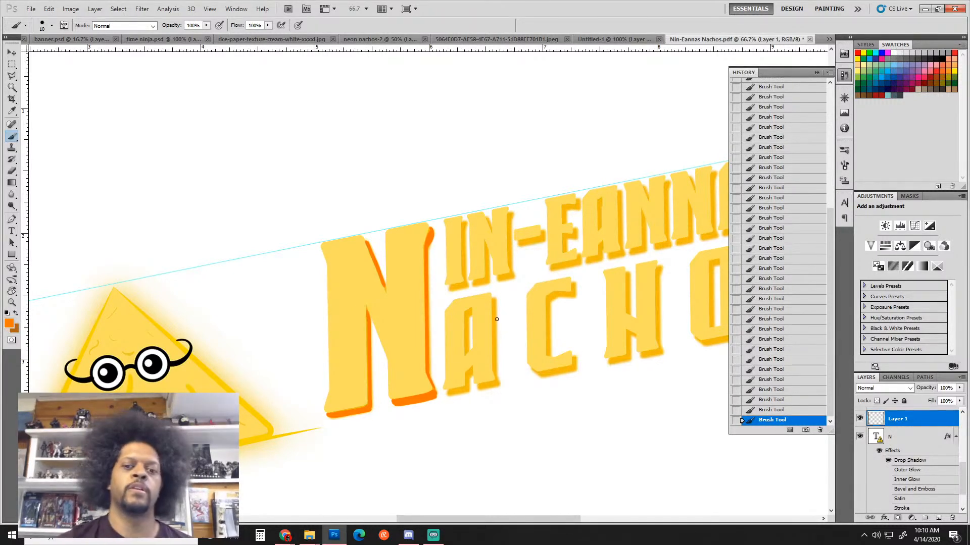
Paint orange at the top and down the left edge of the I
click(462, 223)
click(464, 224)
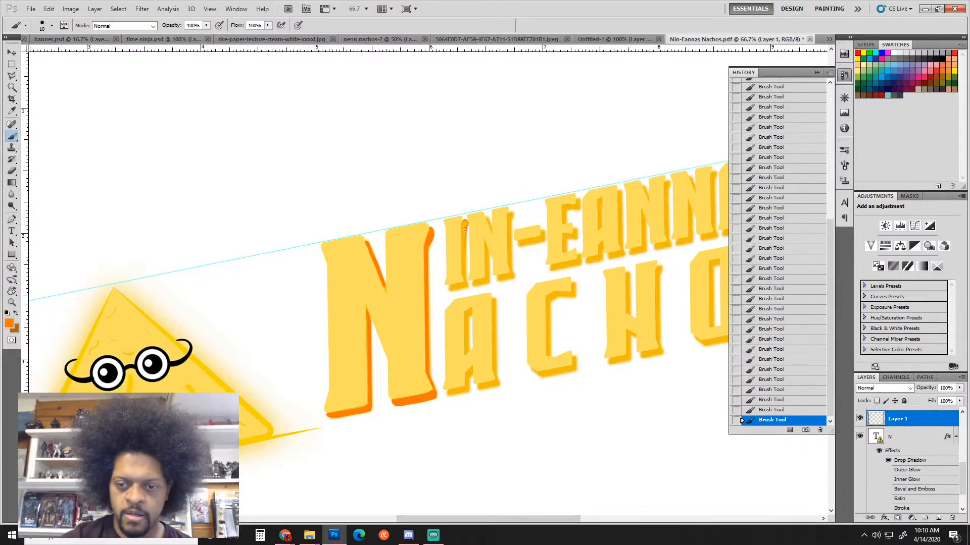
drag(465, 229, 465, 275)
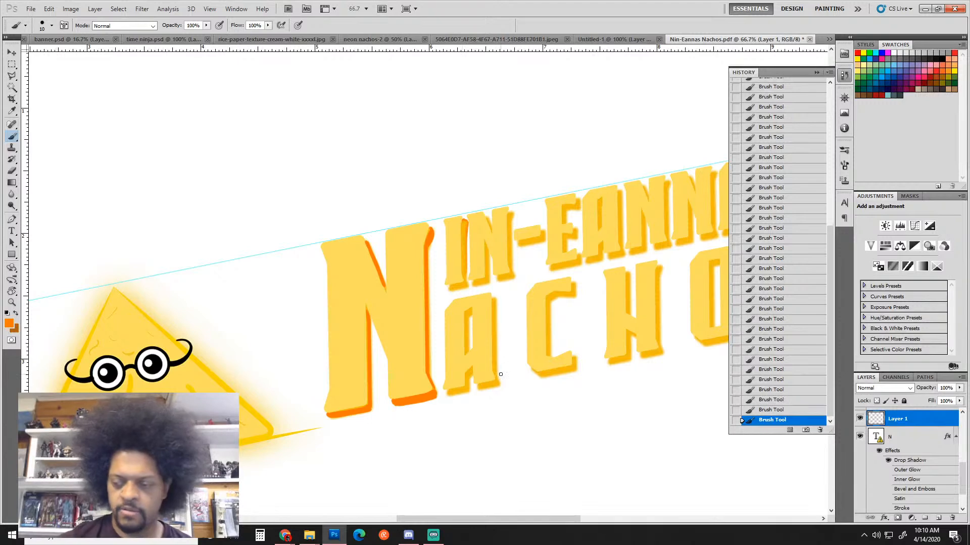
mouse_move(962, 477)
mouse_down()
mouse_move(965, 415)
mouse_move(962, 463)
mouse_move(922, 400)
mouse_move(924, 410)
mouse_up()
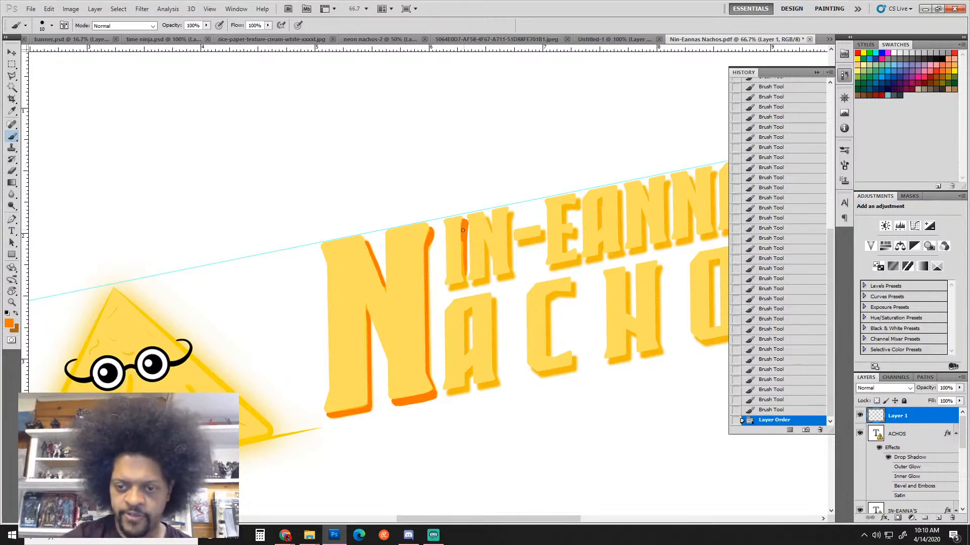
Extend orange strokes at the I's lower right, rotating the view to reach them
mouse_move(463, 230)
mouse_down()
mouse_move(466, 283)
mouse_move(450, 288)
mouse_up()
click(466, 284)
click(465, 283)
click(449, 289)
key(r)
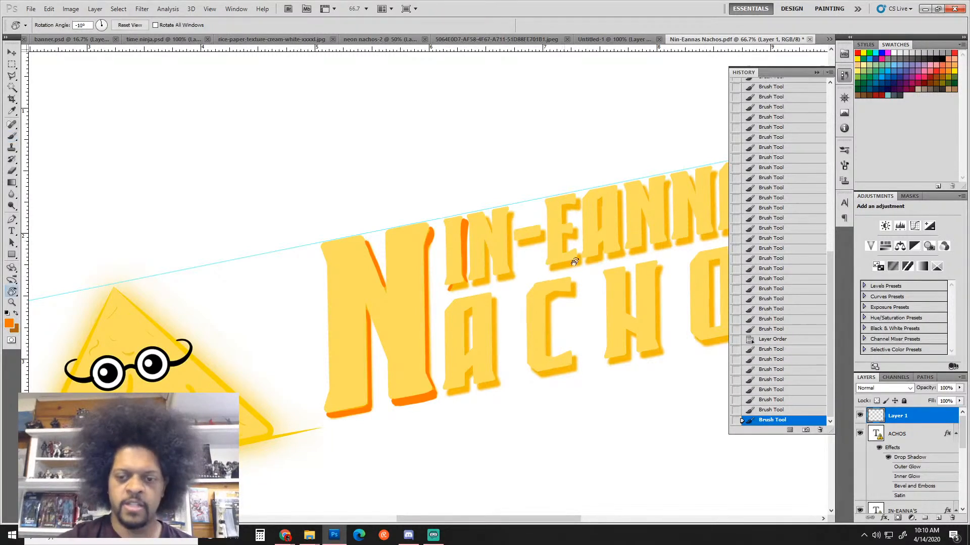
mouse_move(530, 255)
mouse_down()
mouse_move(456, 416)
mouse_move(445, 413)
mouse_up()
key(v)
key(b)
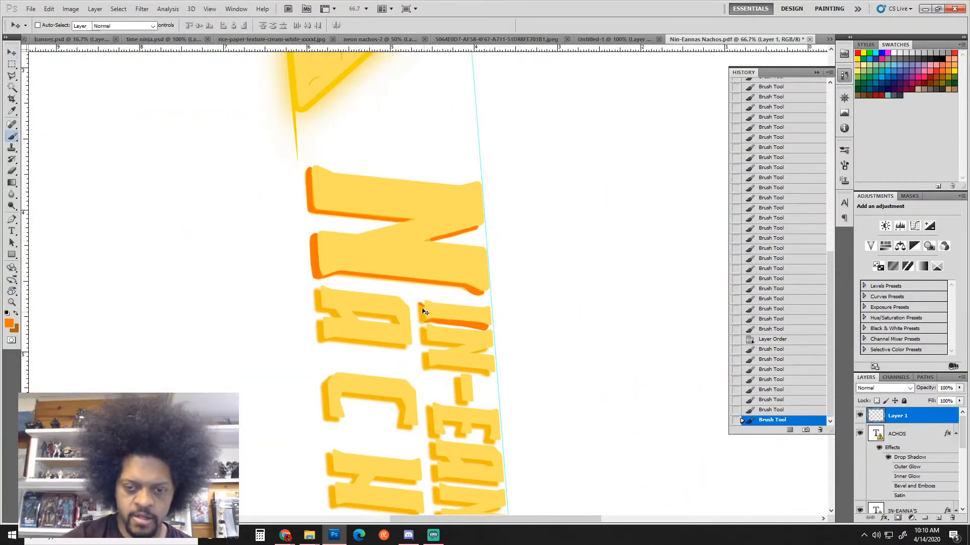
click(419, 306)
click(421, 309)
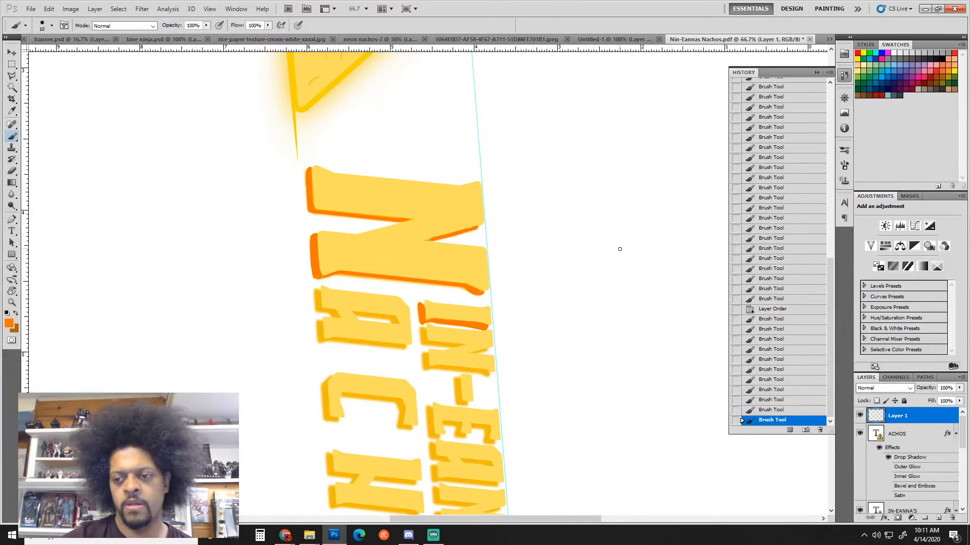
Rotate the view nearer to level and repaint a small orange dab on the I
key(r)
drag(635, 234, 518, 161)
drag(603, 186, 506, 97)
key(b)
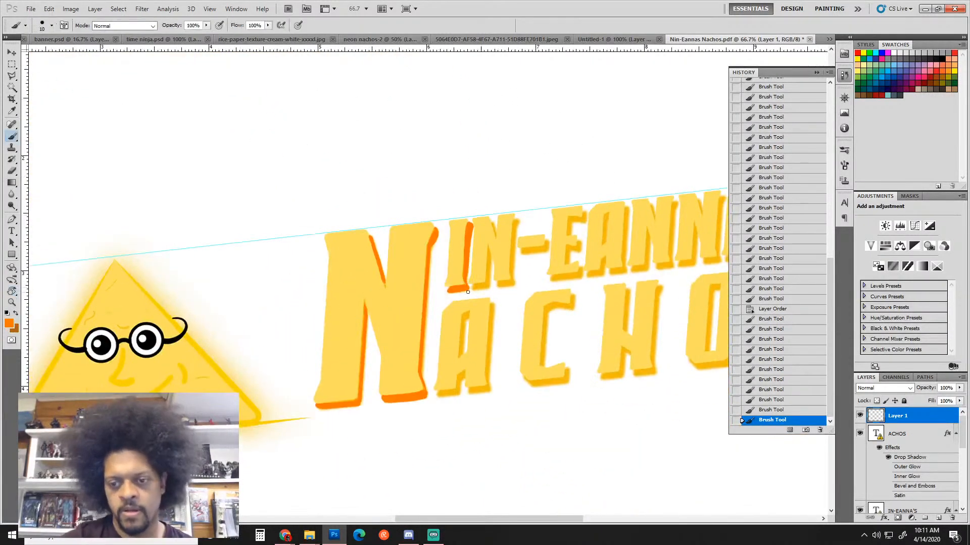
click(464, 276)
click(465, 276)
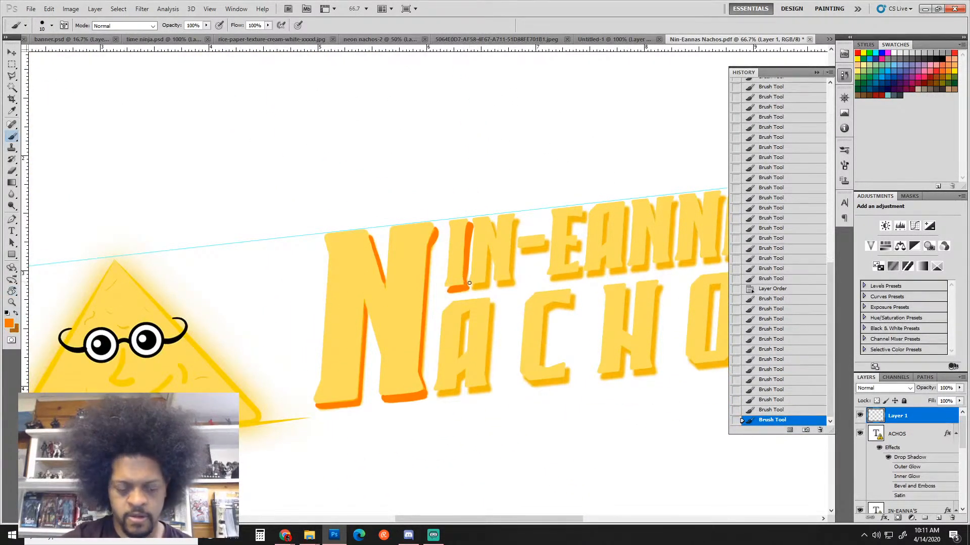
key(ctrl+alt+z)
key(ctrl+alt+z)
click(465, 277)
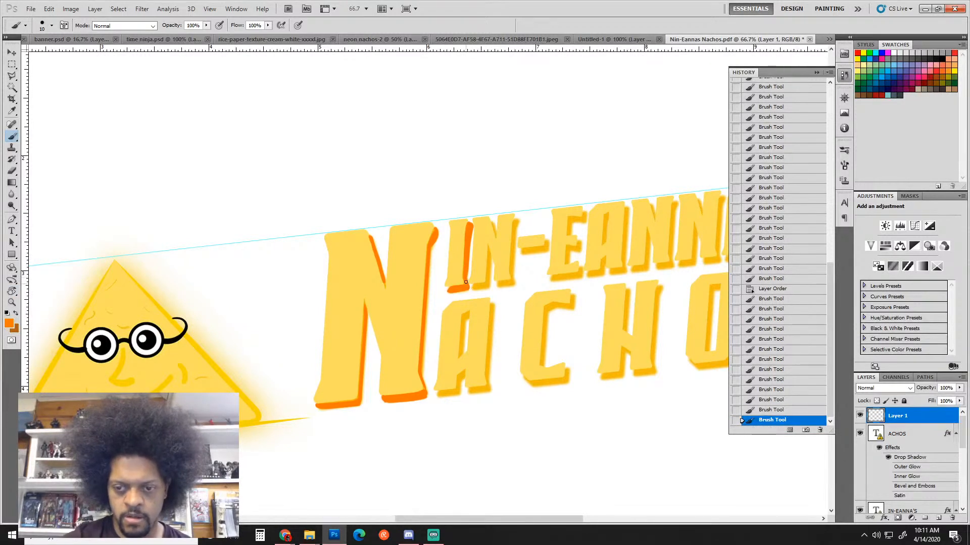
Fill the small N's diagonal shadow and right edge with orange
drag(492, 222, 497, 236)
mouse_move(494, 227)
mouse_down()
mouse_move(496, 238)
mouse_move(518, 230)
mouse_move(512, 252)
mouse_up()
mouse_move(513, 224)
mouse_down()
mouse_move(511, 299)
mouse_move(562, 289)
mouse_move(572, 343)
mouse_move(475, 407)
mouse_move(493, 370)
mouse_move(431, 366)
mouse_up()
key(r)
key(b)
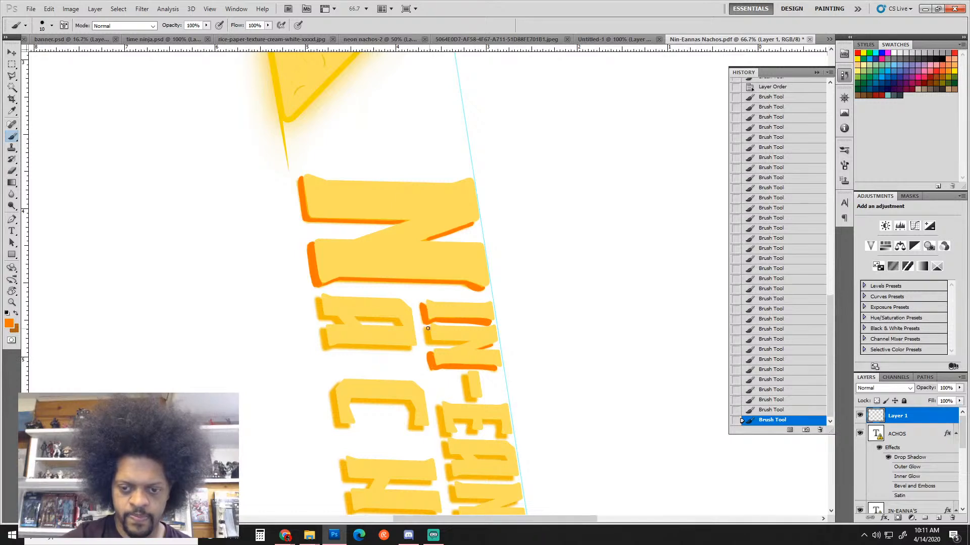
mouse_move(428, 326)
mouse_down()
mouse_move(426, 334)
mouse_move(617, 201)
mouse_move(399, 160)
mouse_up()
Fill the small N's inner shadow edge orange, then reset the canvas rotation
key(r)
key(b)
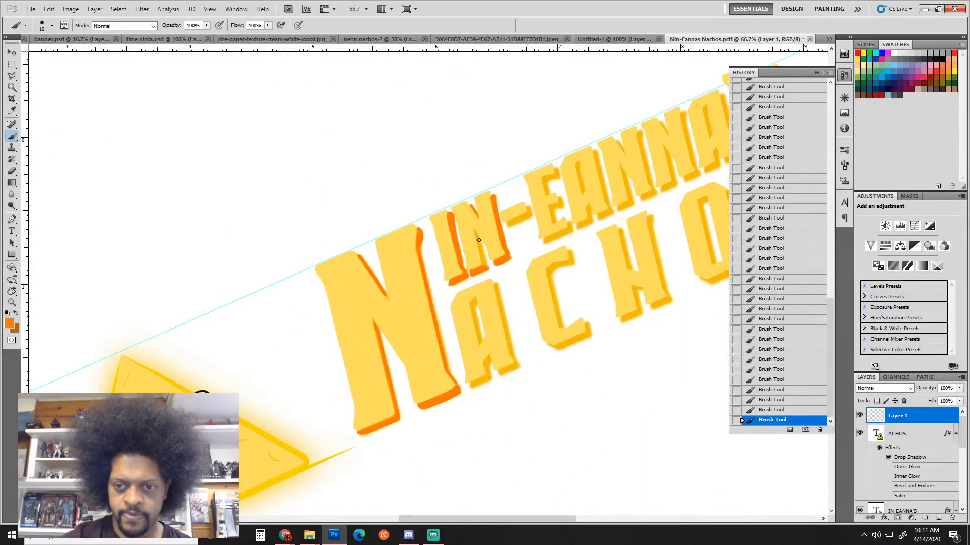
drag(481, 242, 484, 265)
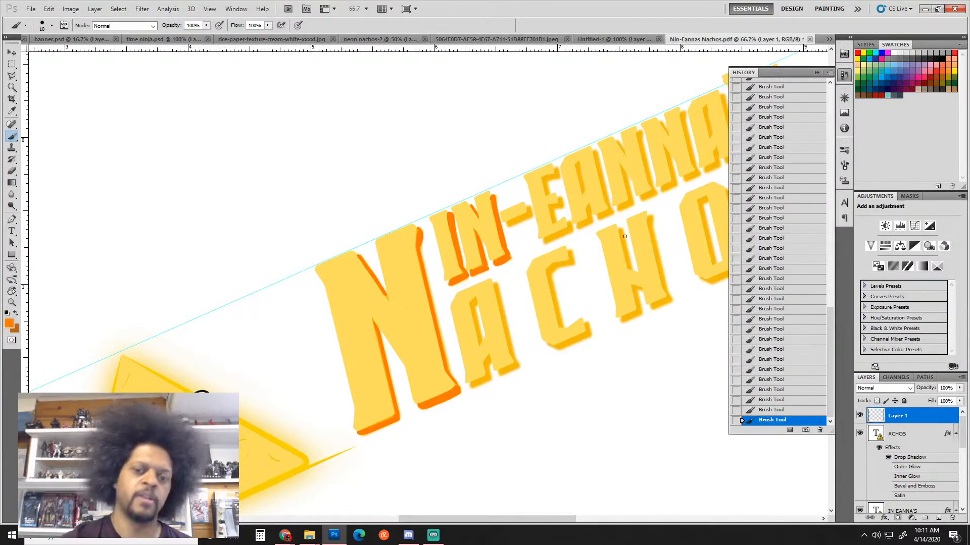
key(r)
drag(631, 223, 518, 305)
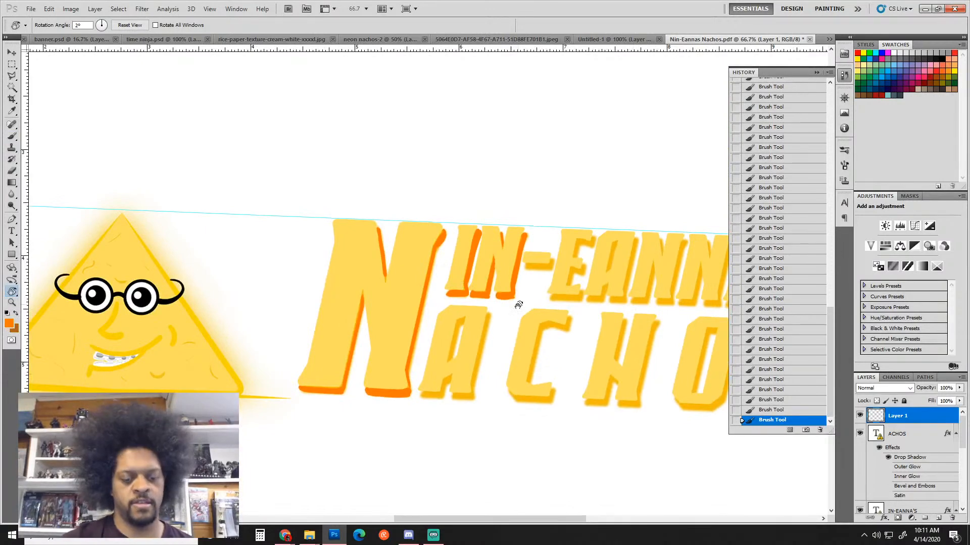
click(130, 25)
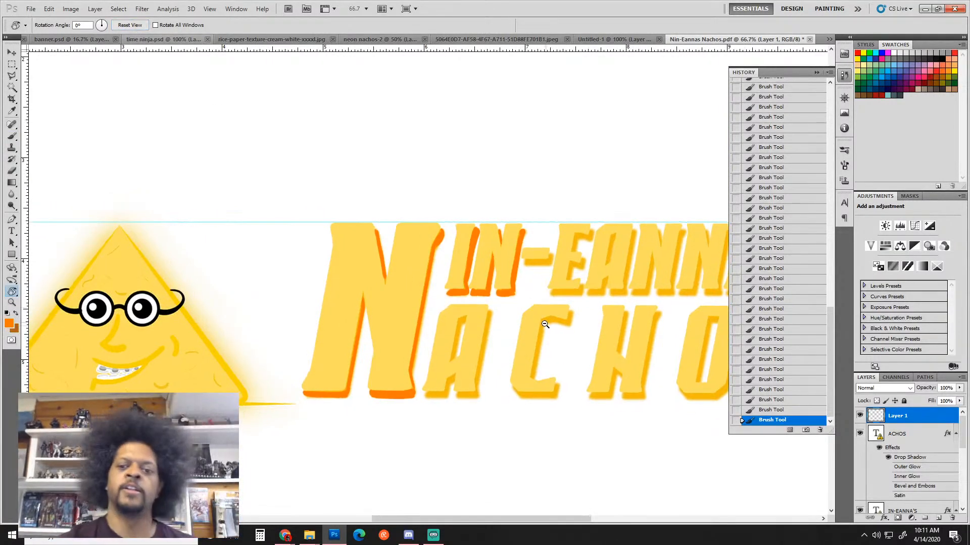
Zoom out to 33.3% so the whole Nin-Eanna's Nachos page fits on screen
scroll(617, 310, down, 3)
scroll(570, 267, up, 1)
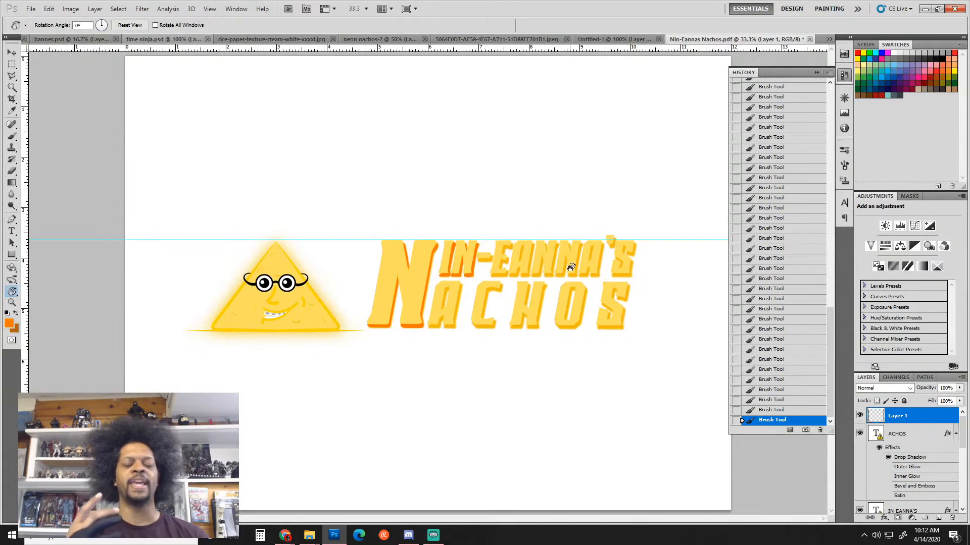
scroll(482, 247, down, 2)
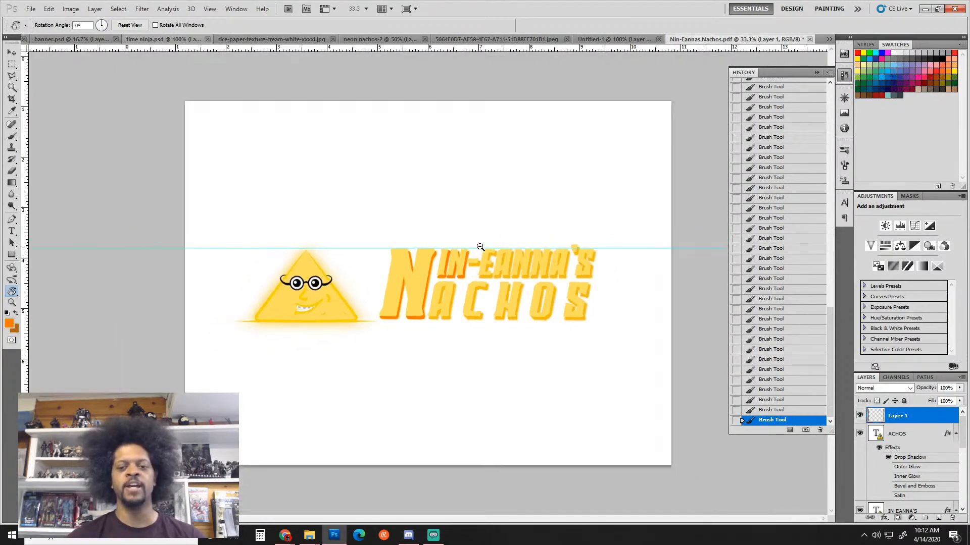
scroll(482, 247, down, 2)
scroll(481, 247, down, 1)
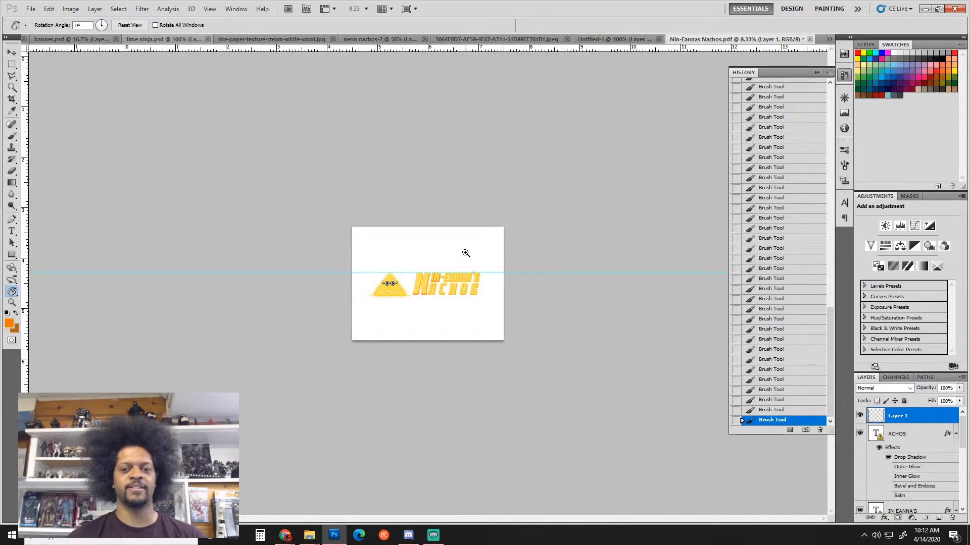
scroll(464, 252, up, 1)
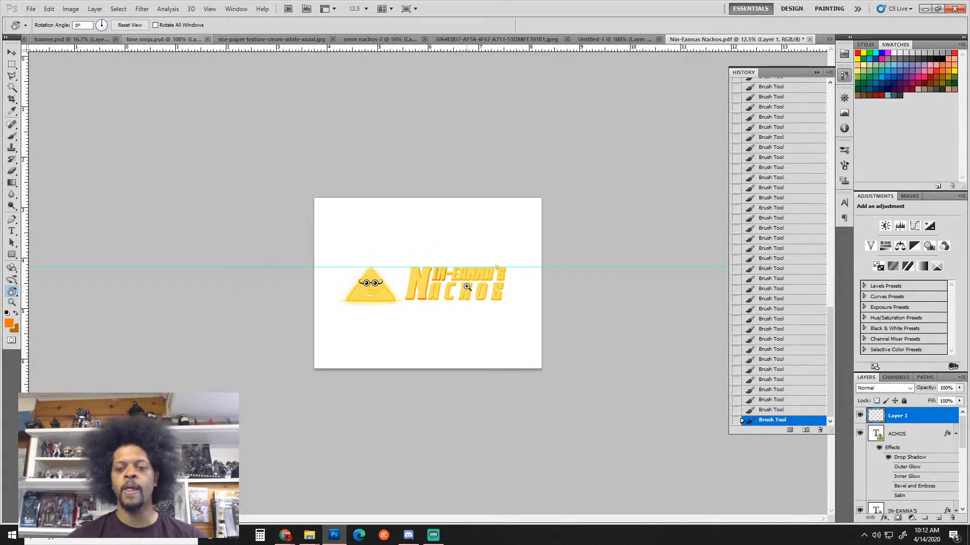
scroll(467, 287, up, 1)
scroll(475, 260, up, 1)
scroll(477, 260, down, 2)
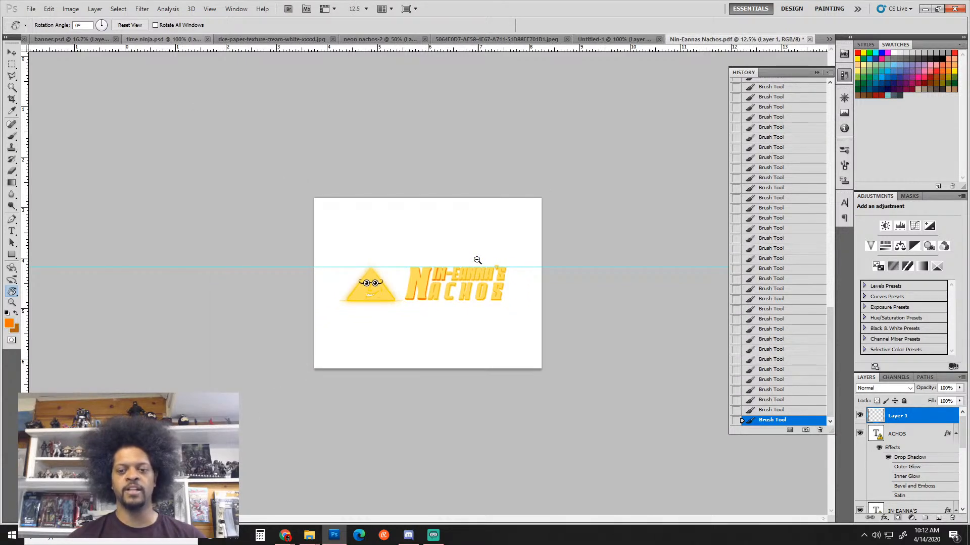
scroll(478, 260, down, 1)
scroll(477, 260, up, 1)
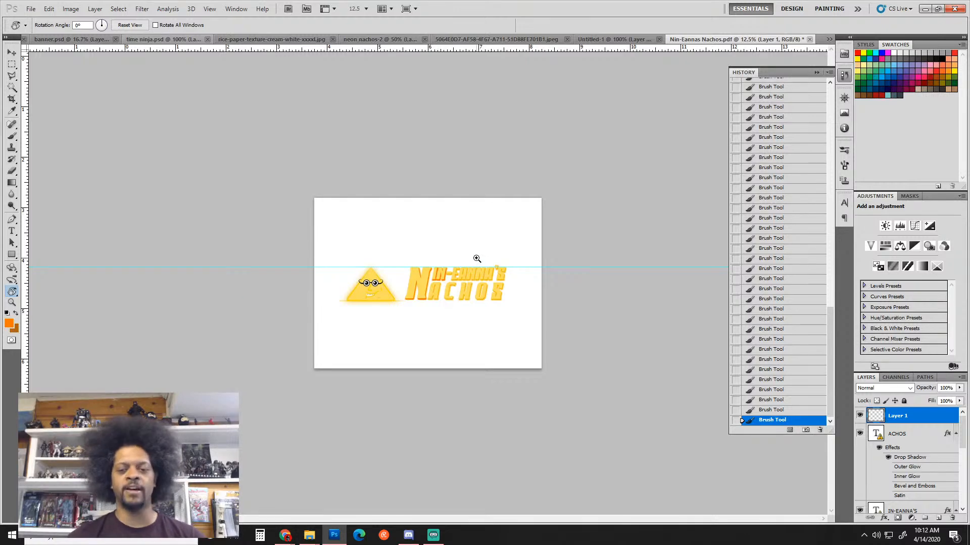
scroll(477, 260, up, 1)
scroll(478, 259, down, 2)
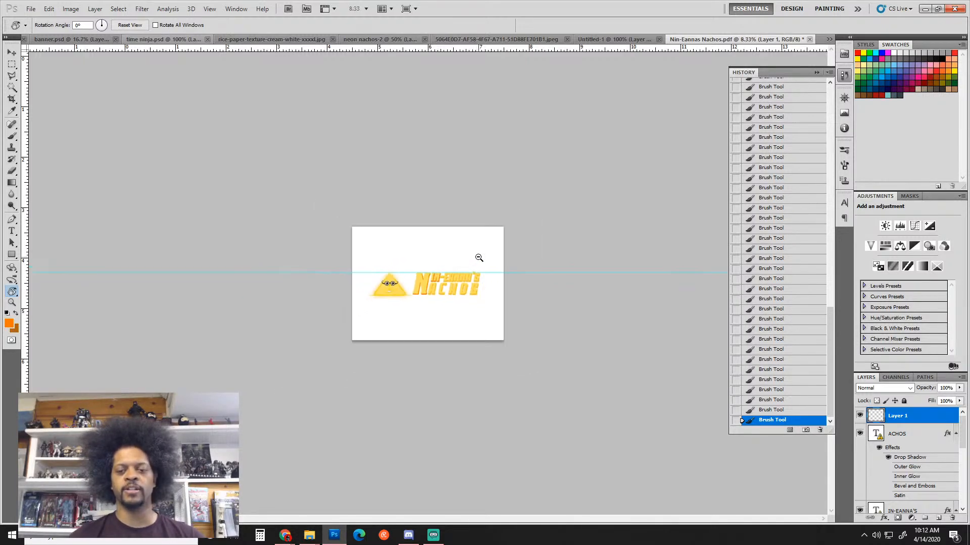
scroll(479, 258, down, 1)
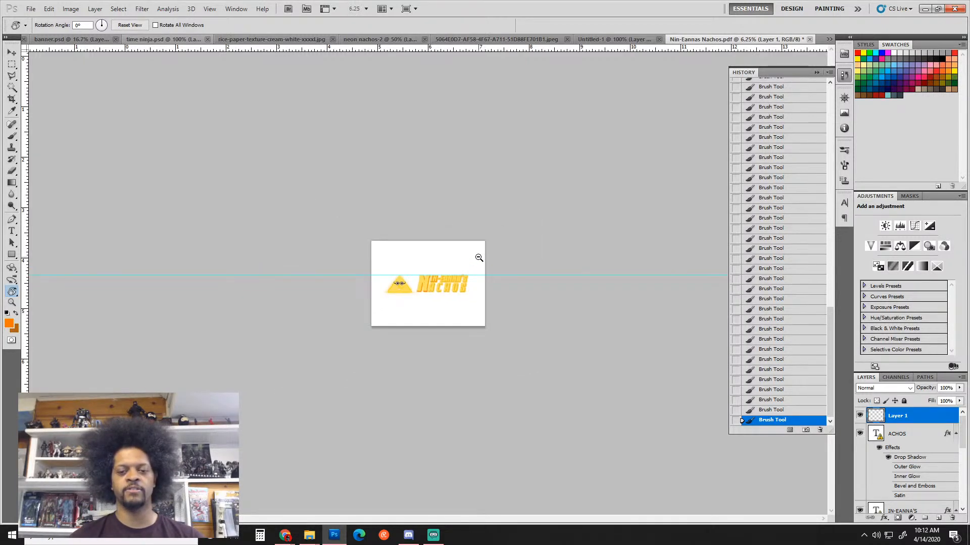
scroll(479, 258, up, 6)
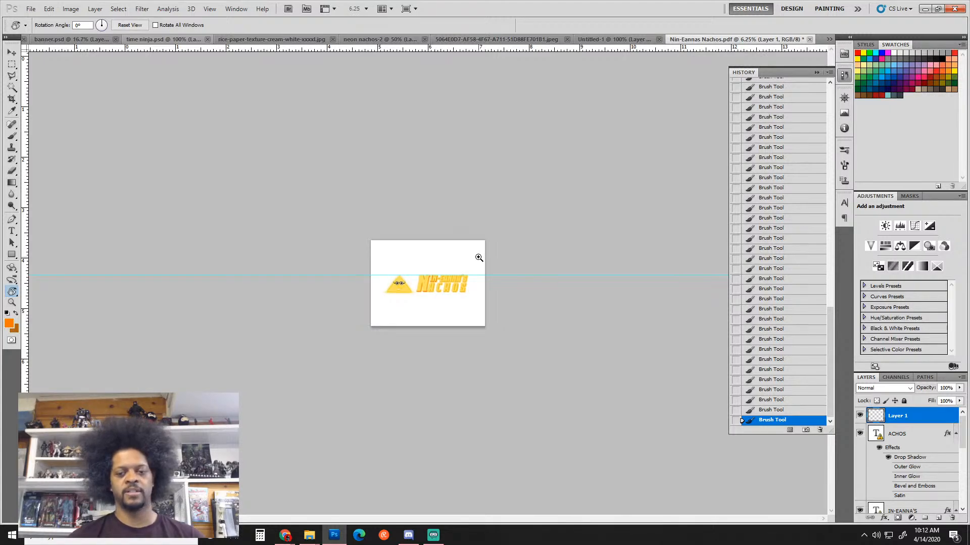
scroll(483, 259, down, 1)
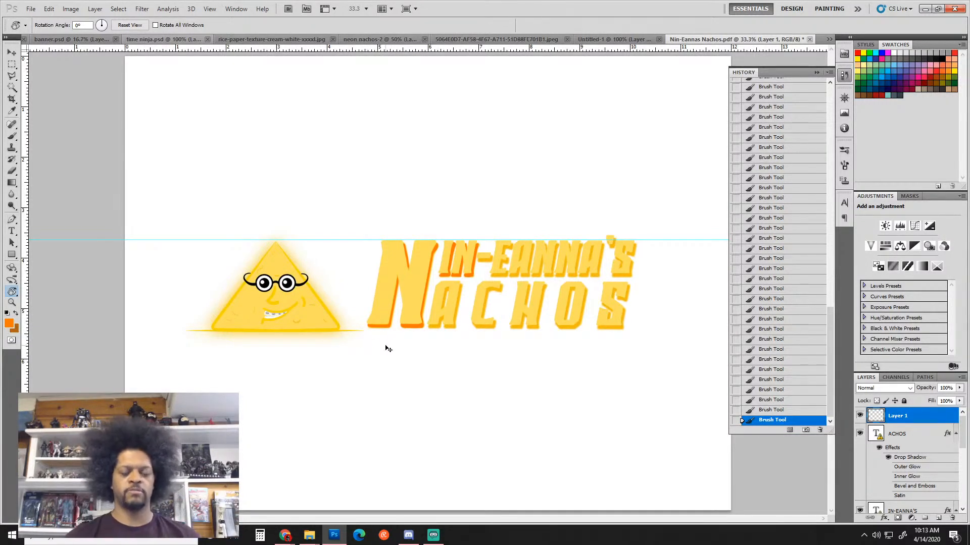
scroll(386, 345, down, 1)
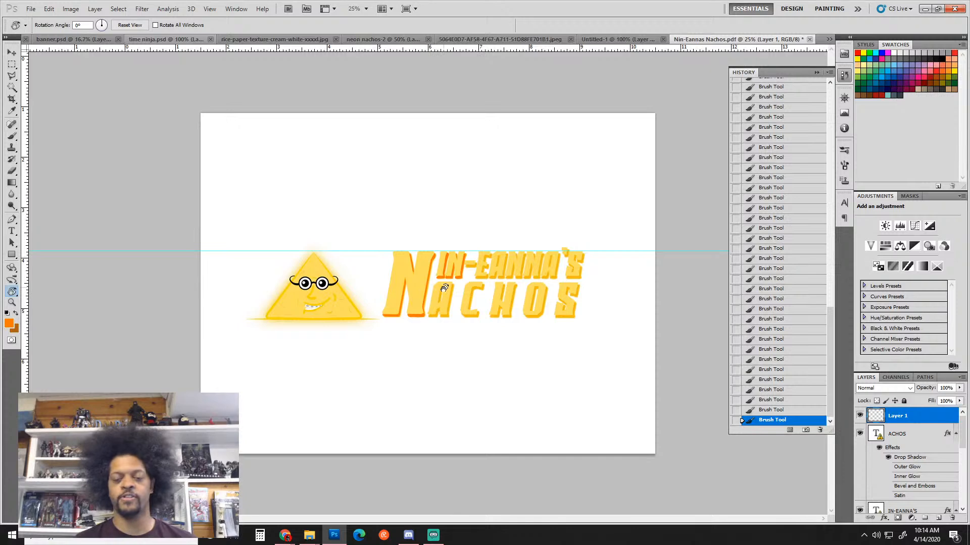
scroll(962, 509, down, 2)
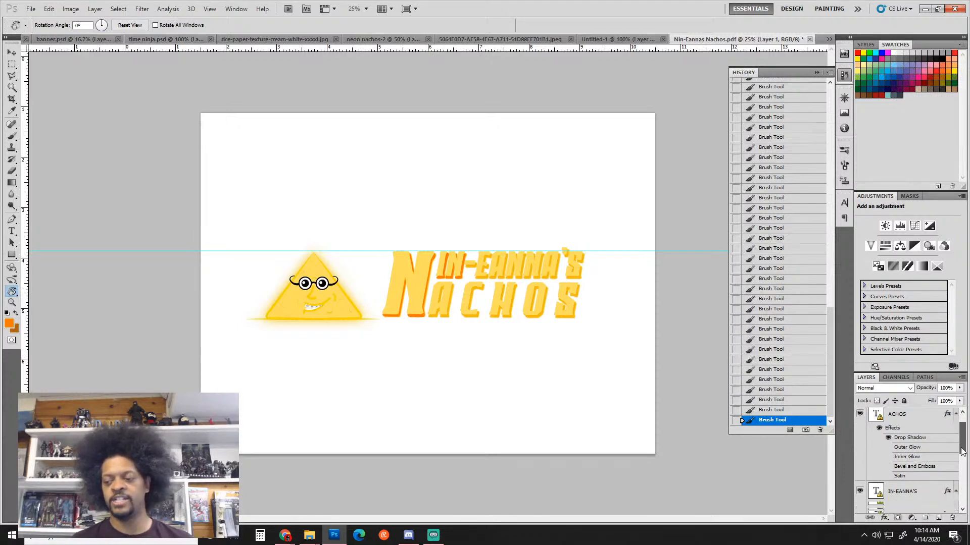
Select the nacho logo layer and move the mascot above the title
click(919, 491)
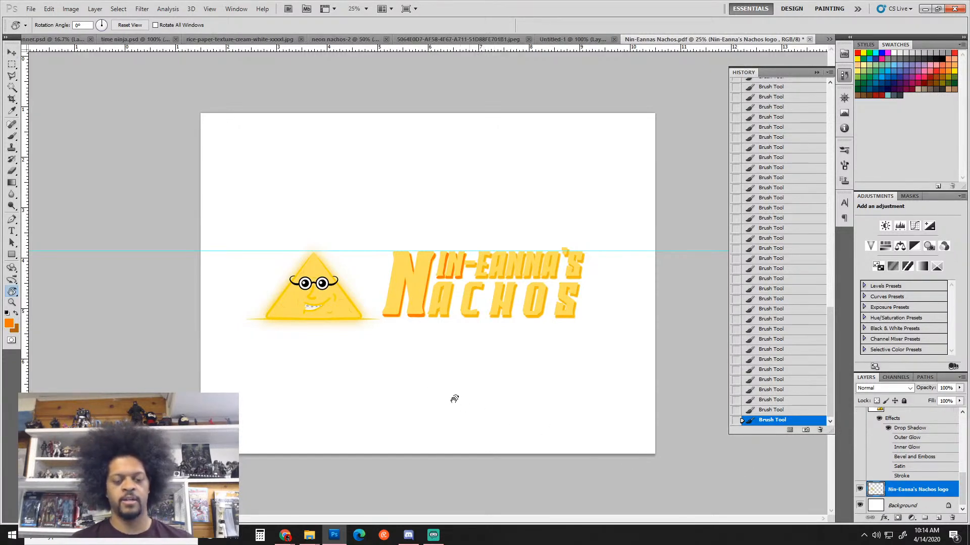
key(v)
drag(321, 304, 501, 227)
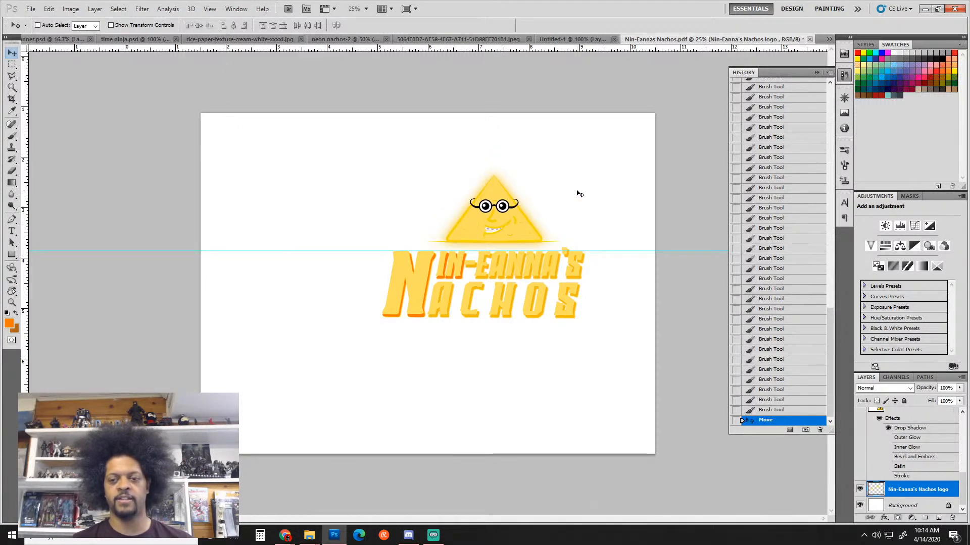
key(ctrl+r)
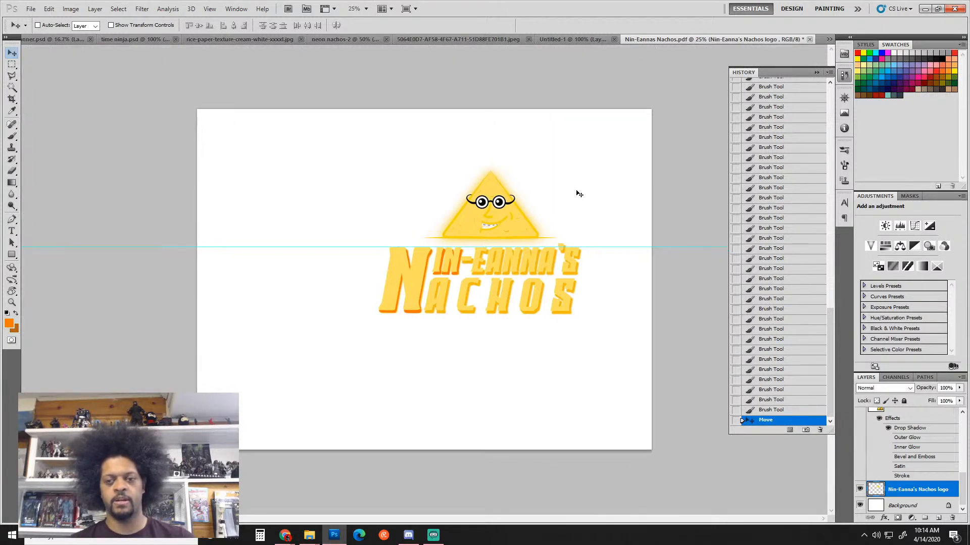
key(ctrl+r)
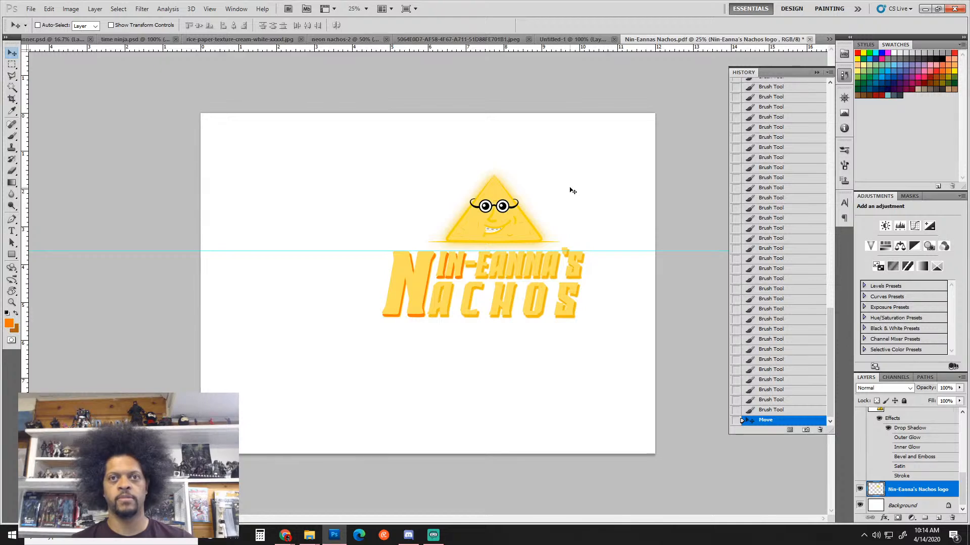
Tilt the nacho mascot about 27 degrees and nudge it toward the title's end
key(ctrl+t)
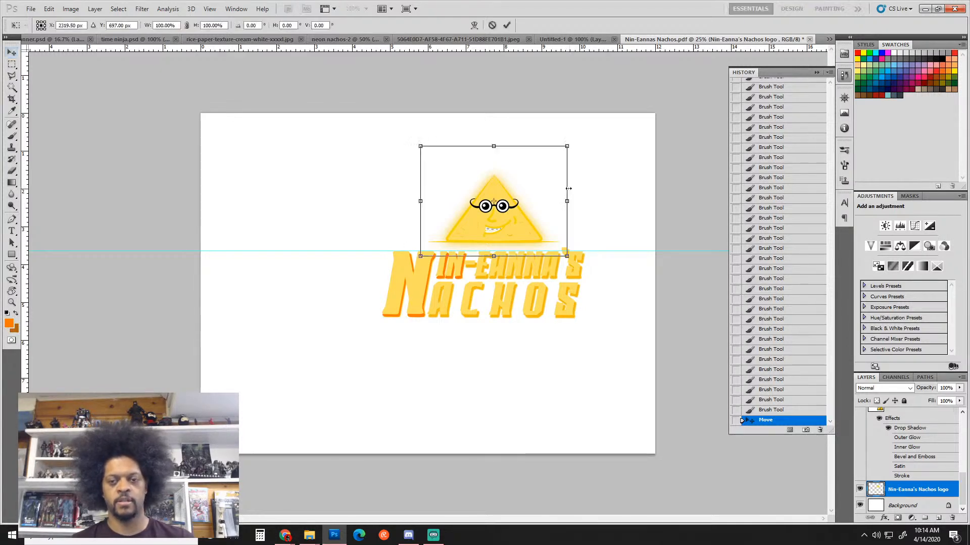
drag(589, 154, 603, 205)
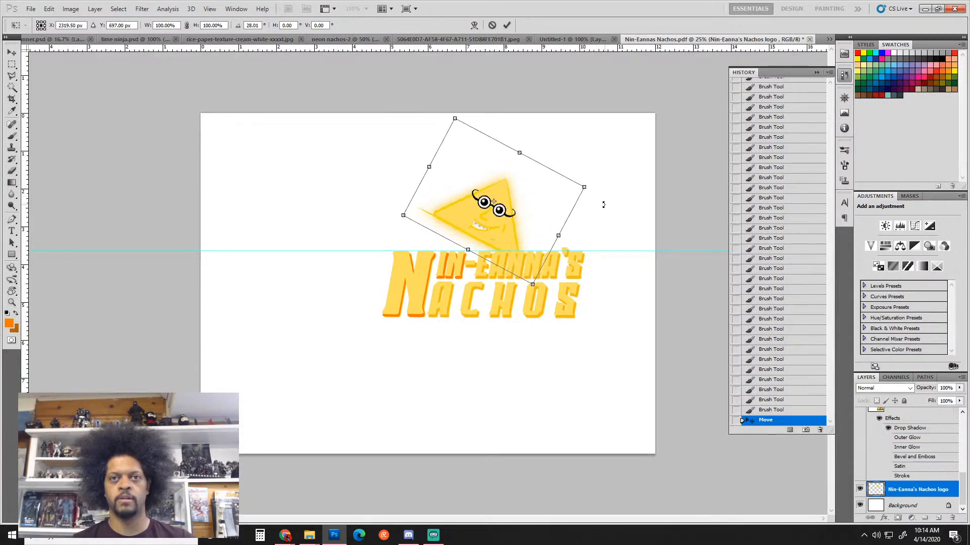
drag(534, 224, 565, 221)
key(Return)
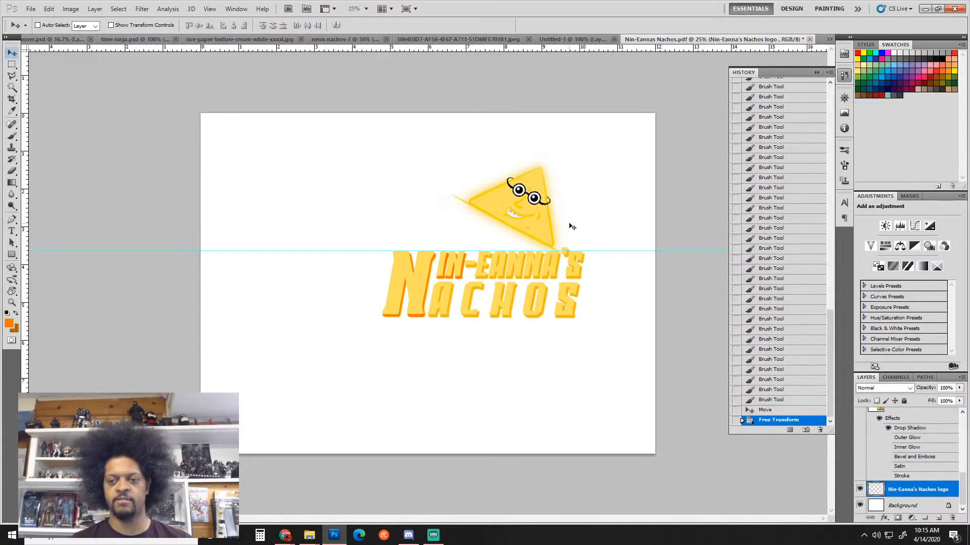
drag(537, 224, 553, 231)
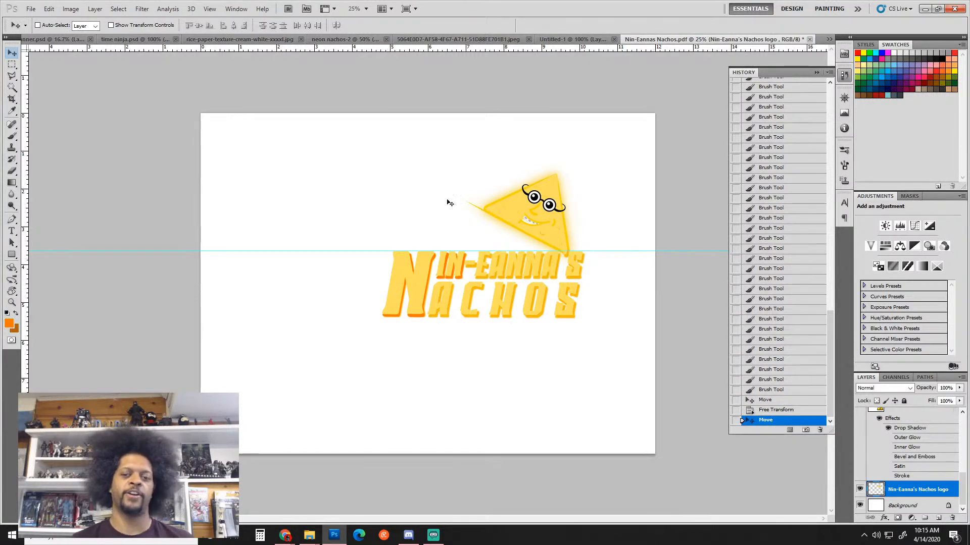
Try an 85° rotation, revert to the upright nacho, and place it left of the lettering on the guide
key(ctrl+t)
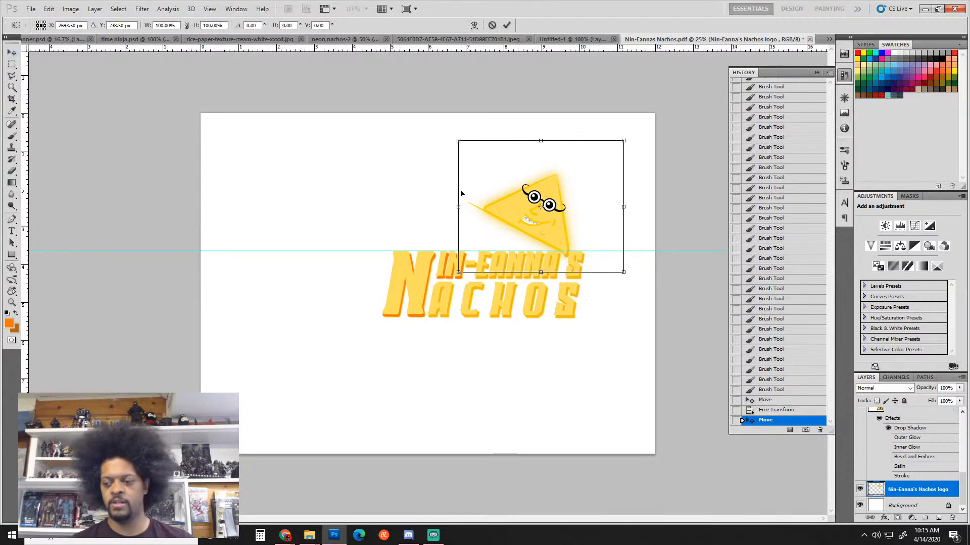
drag(442, 158, 471, 273)
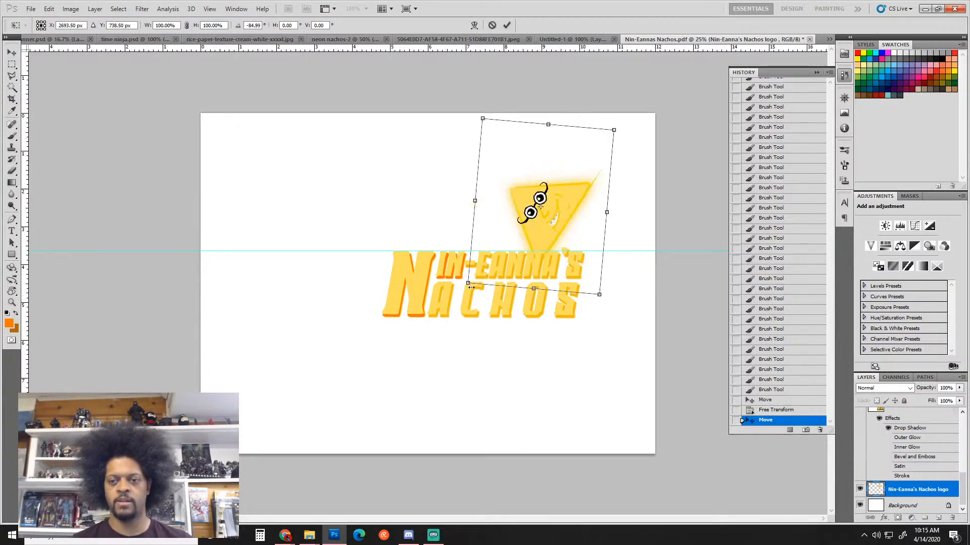
drag(541, 233, 567, 225)
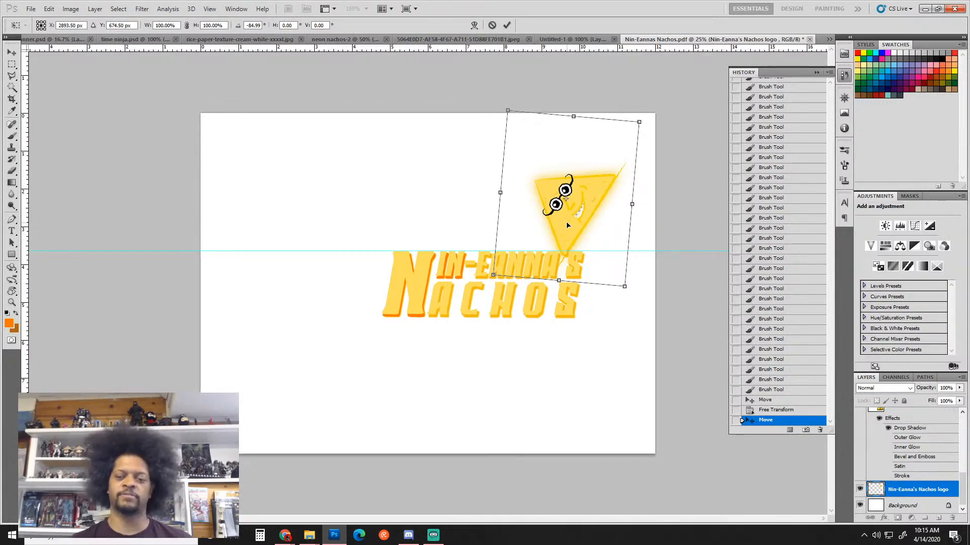
key(Return)
key(ctrl+z)
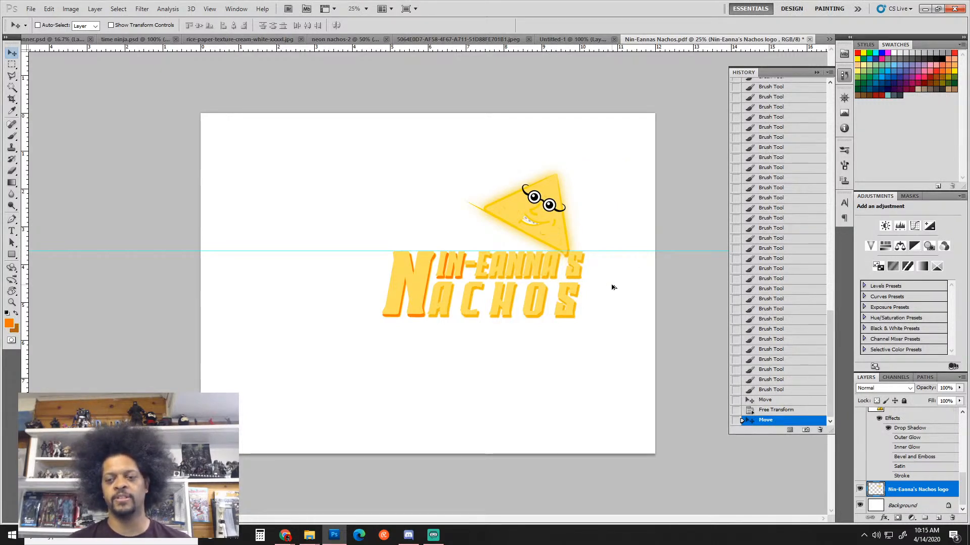
key(ctrl+alt+z)
key(ctrl+alt+z)
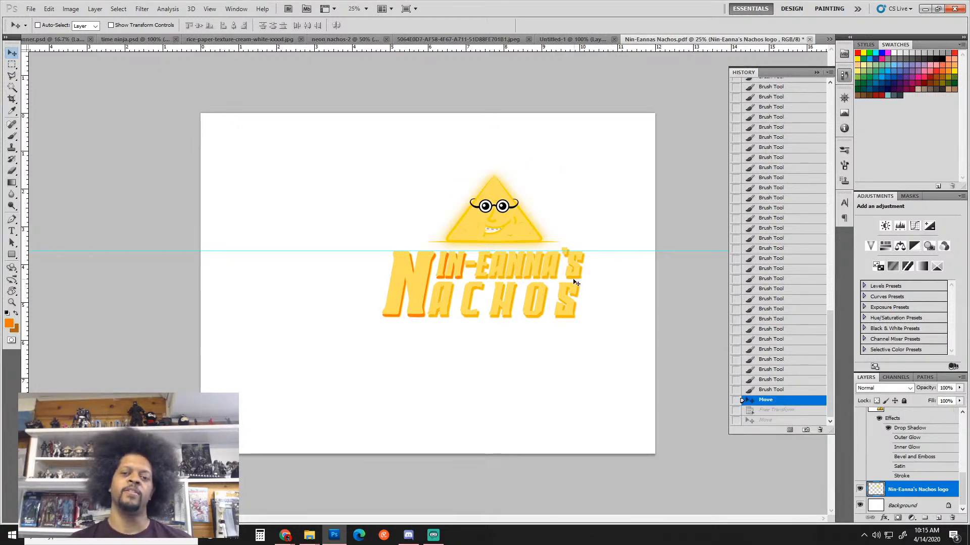
drag(505, 234, 326, 310)
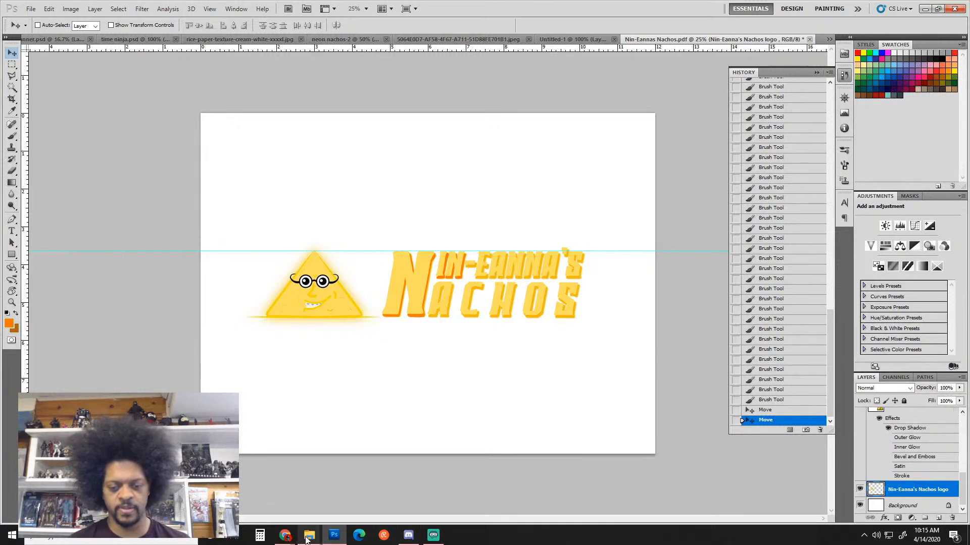
mouse_move(292, 540)
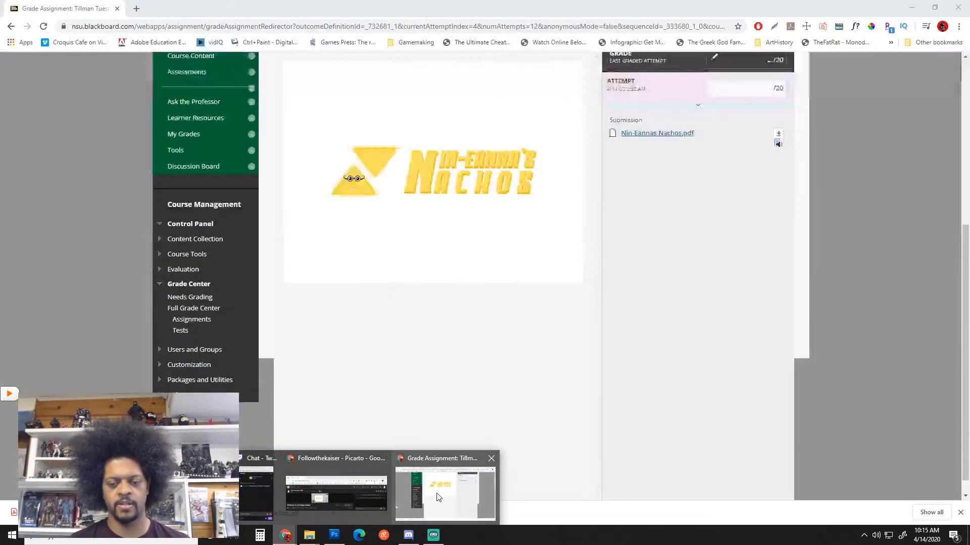
Advance Blackboard's Grade Assignment to the next student's submission
click(437, 499)
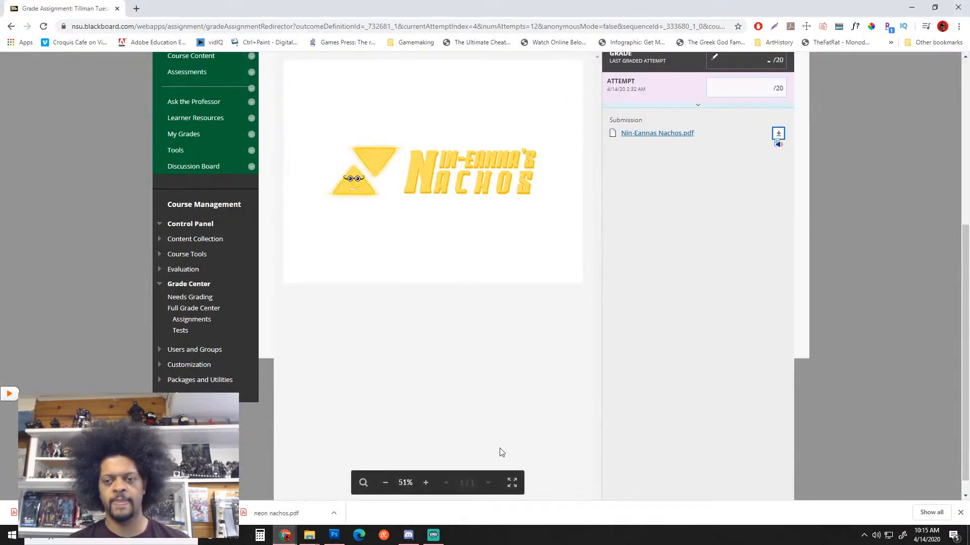
scroll(576, 268, up, 3)
scroll(578, 268, up, 3)
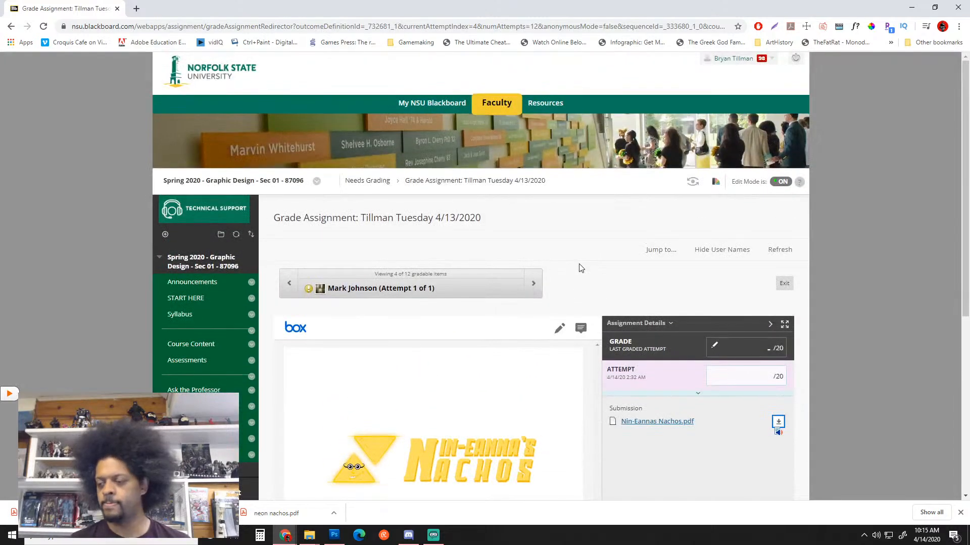
click(533, 289)
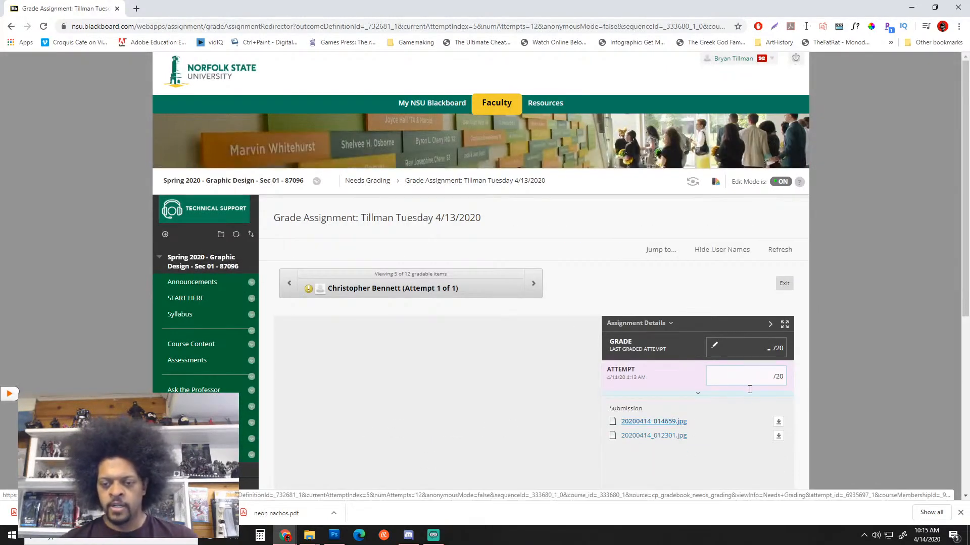
Download the submission's second image, 20200414_012301.jpg
scroll(750, 389, down, 3)
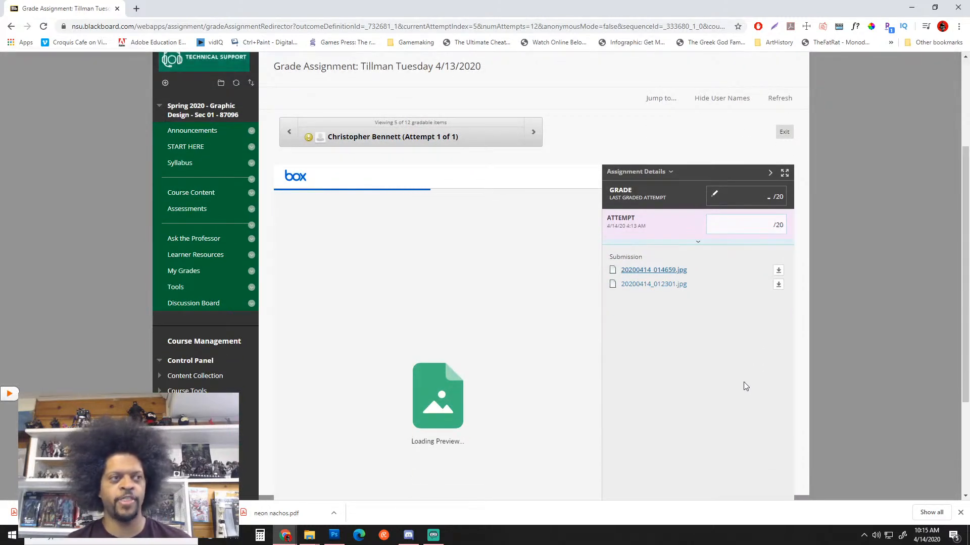
scroll(747, 377, down, 3)
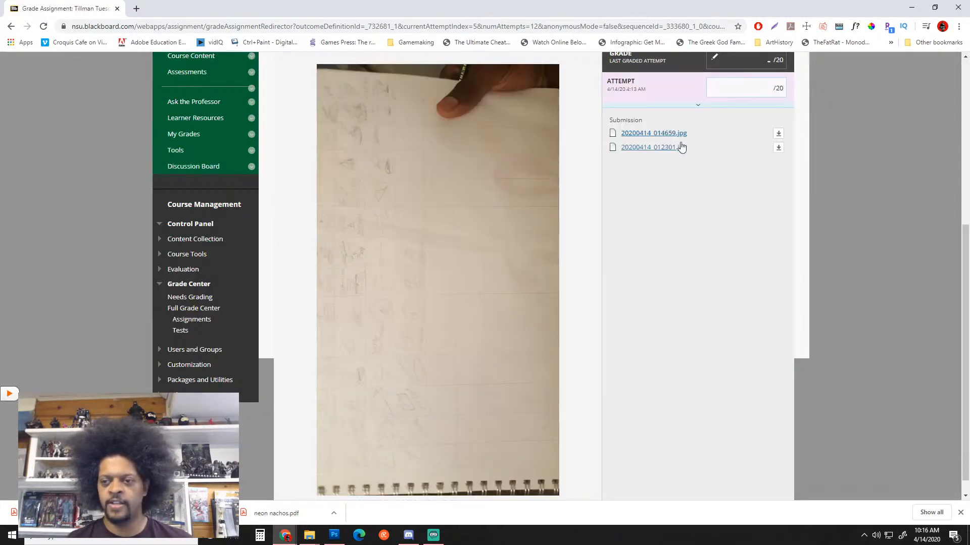
click(778, 148)
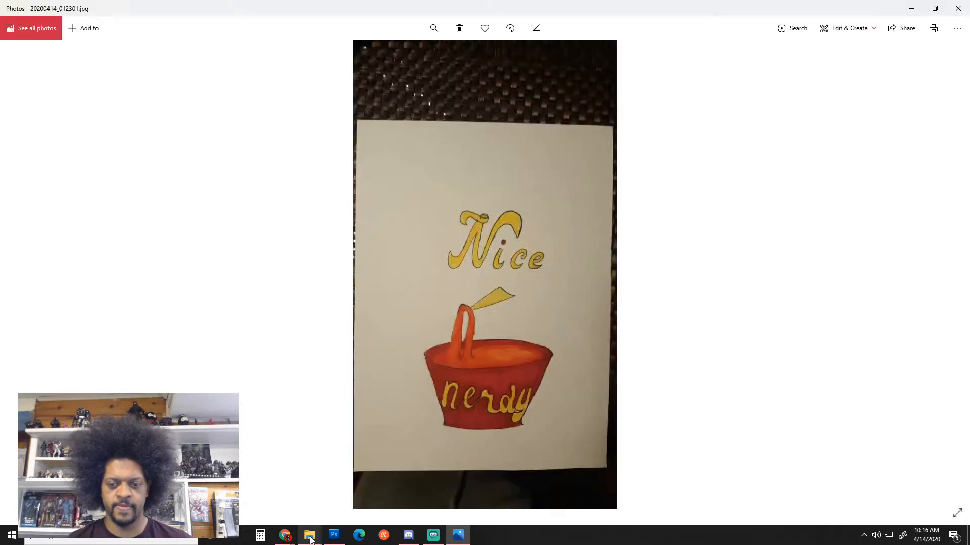
From File Explorer's Downloads folder, drag 20200414_012301 onto Photoshop to open it
mouse_move(309, 539)
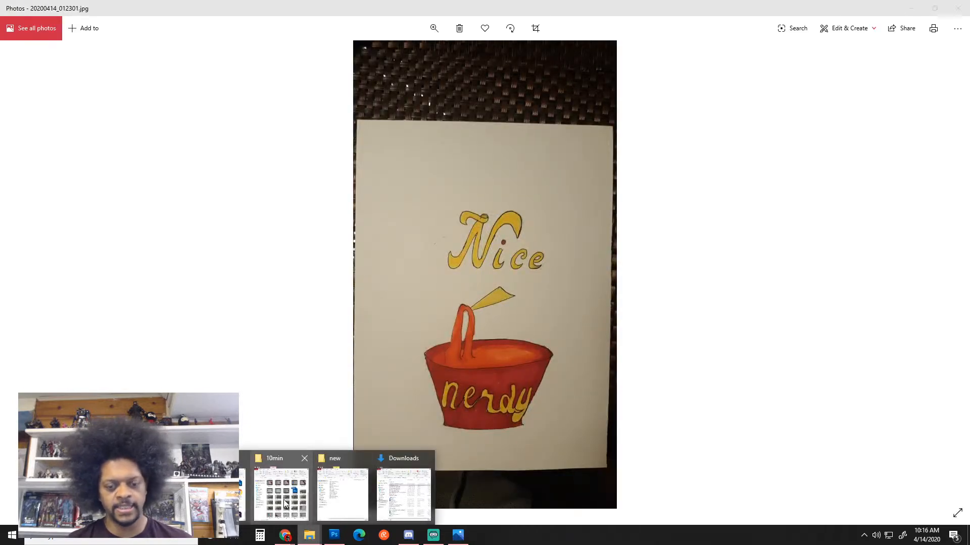
click(401, 498)
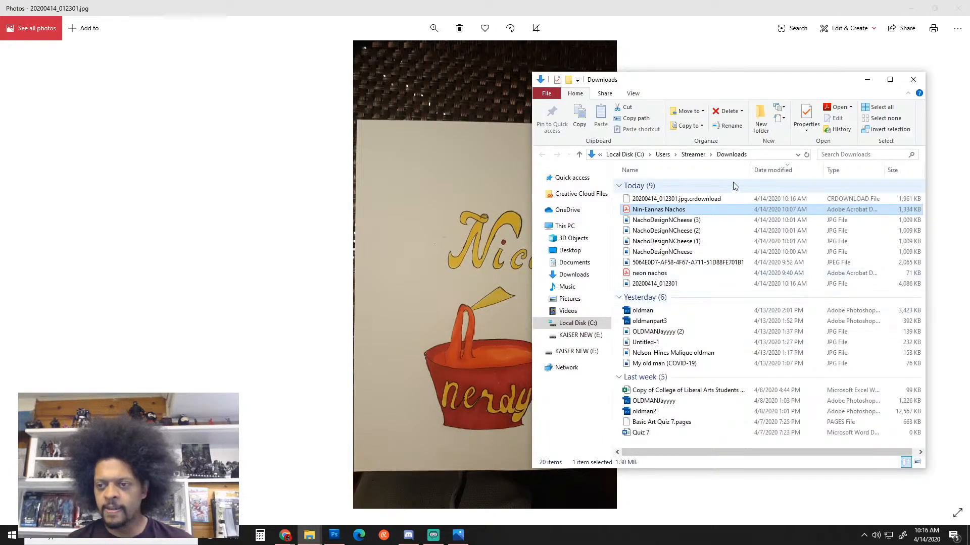
click(918, 83)
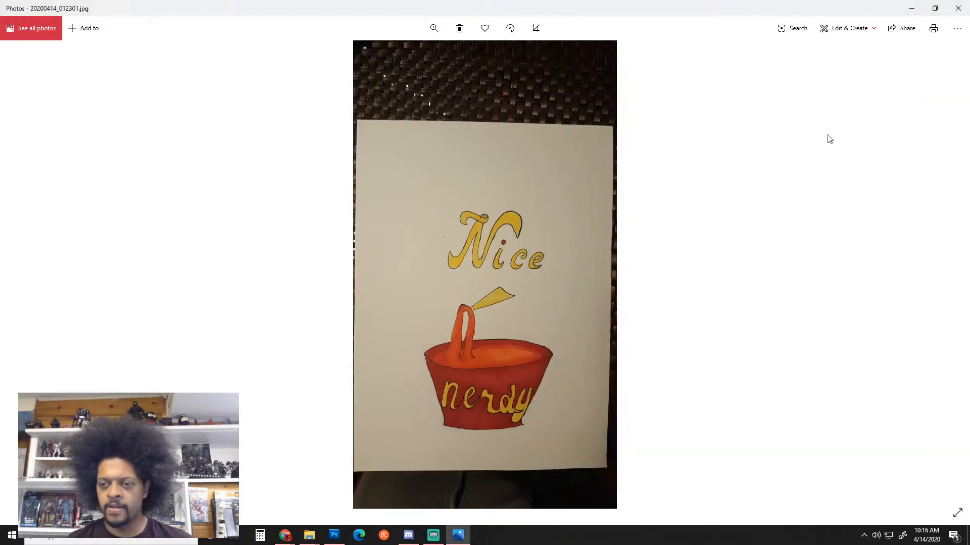
mouse_move(318, 537)
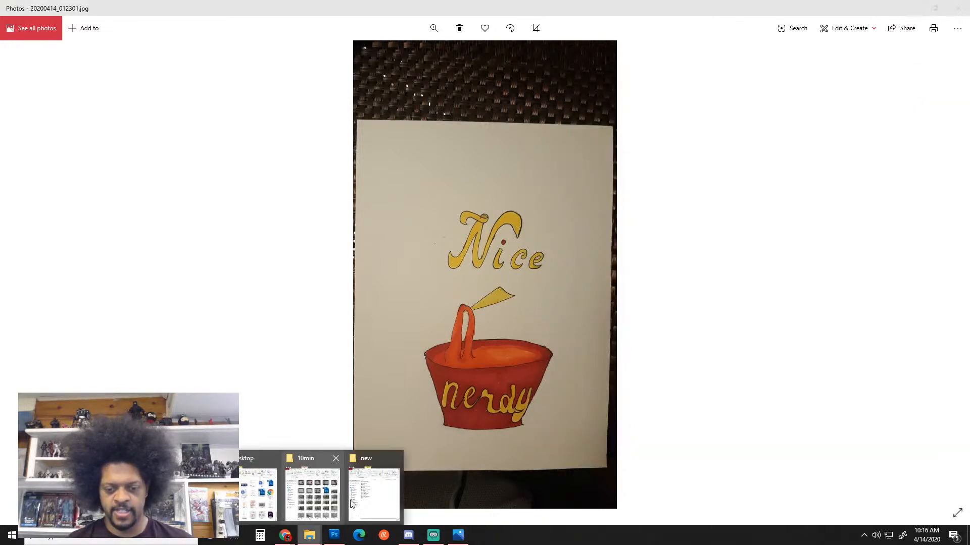
click(315, 485)
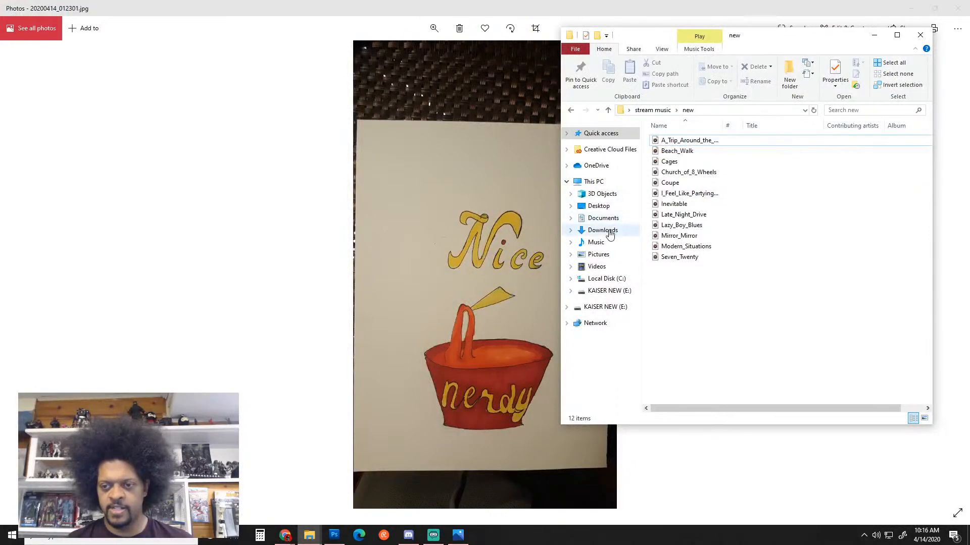
click(609, 231)
drag(679, 154, 351, 537)
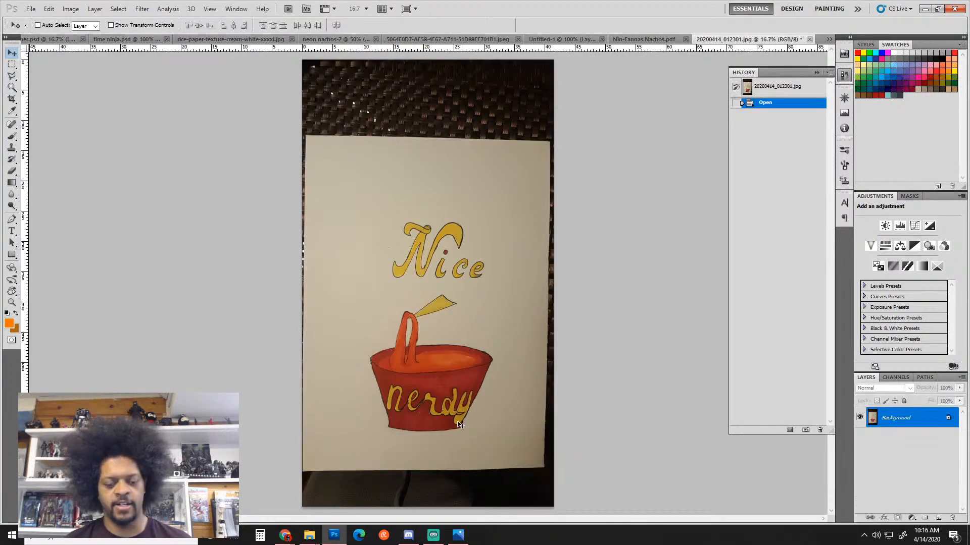
Crop the photo in several passes down to the paper sheet, then check it at 25% zoom
key(c)
drag(306, 135, 539, 462)
key(Return)
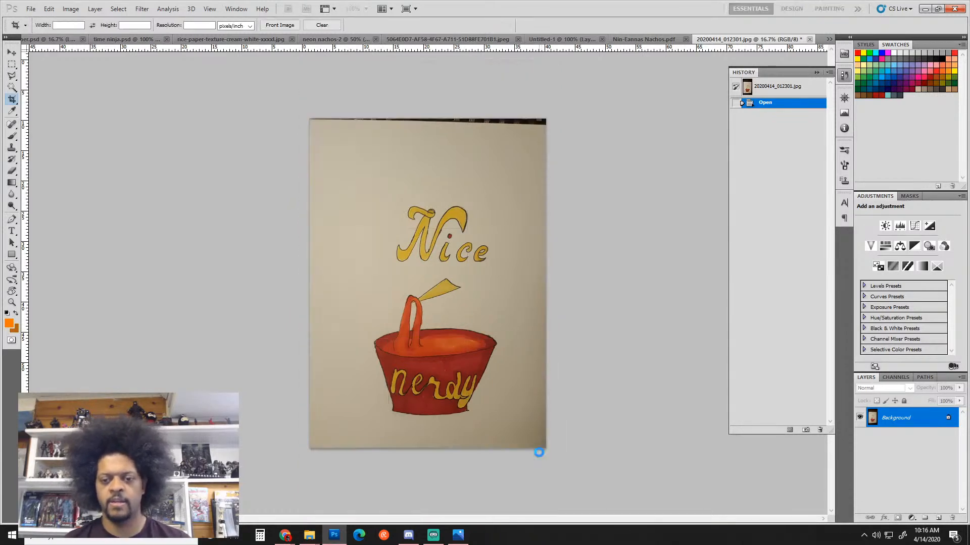
mouse_move(278, 116)
mouse_down()
mouse_move(414, 167)
mouse_move(555, 462)
mouse_move(537, 409)
mouse_move(291, 129)
mouse_up()
key(Return)
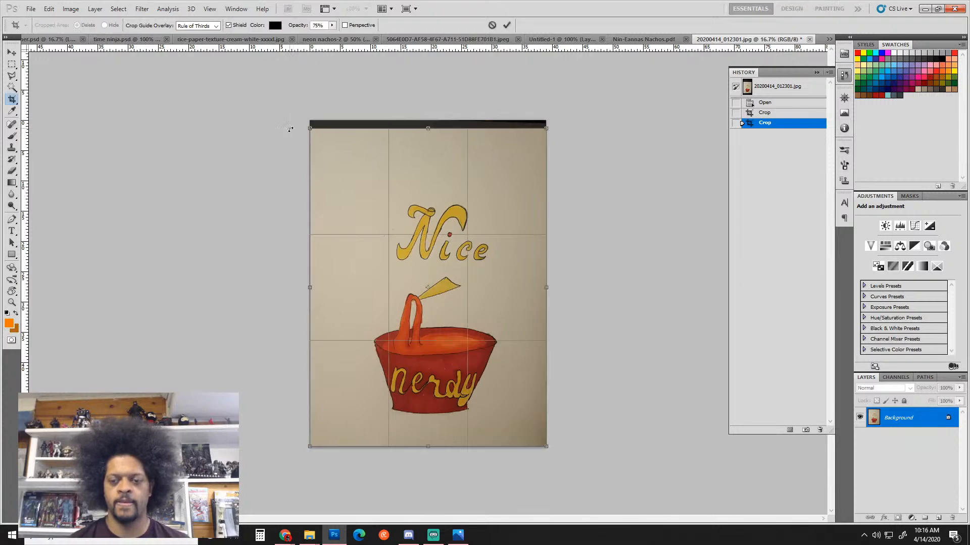
key(Return)
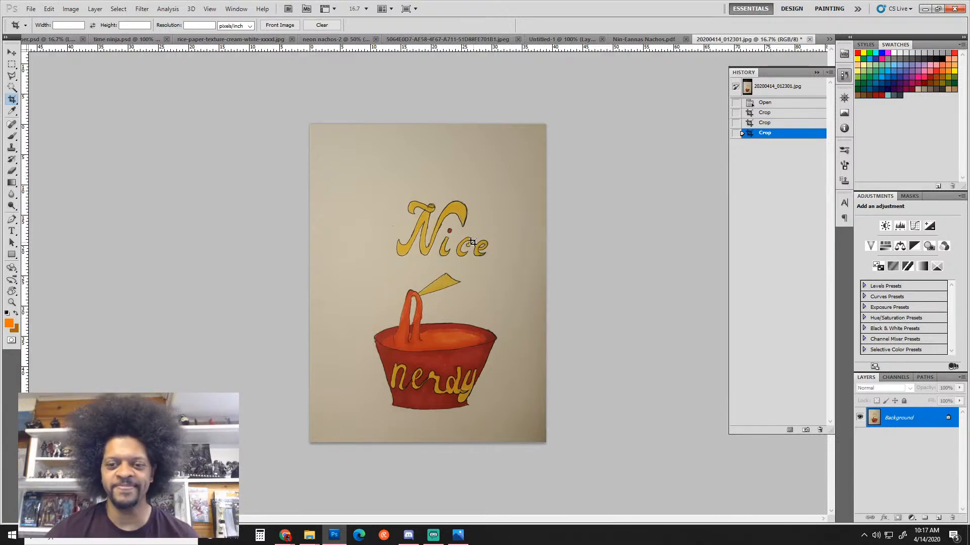
key(ctrl+plus)
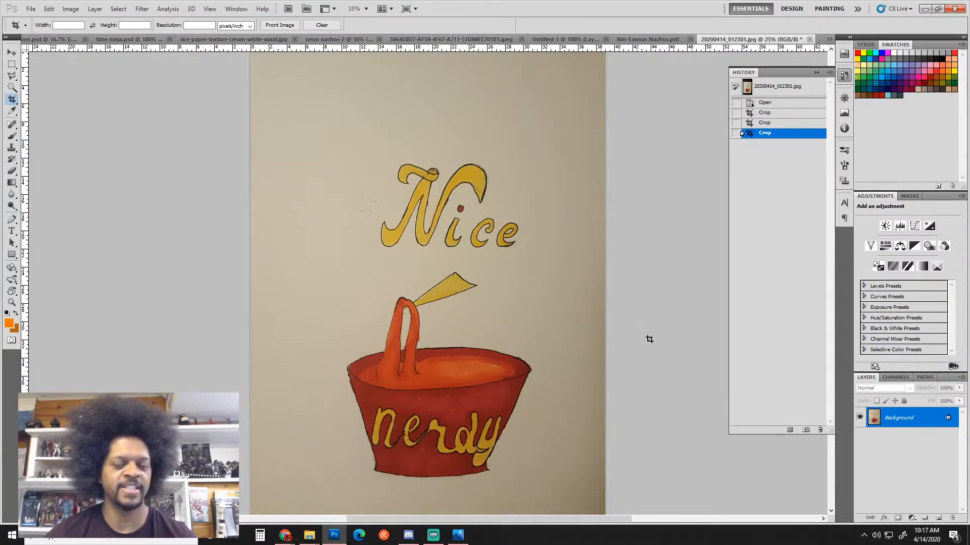
key(ctrl+minus)
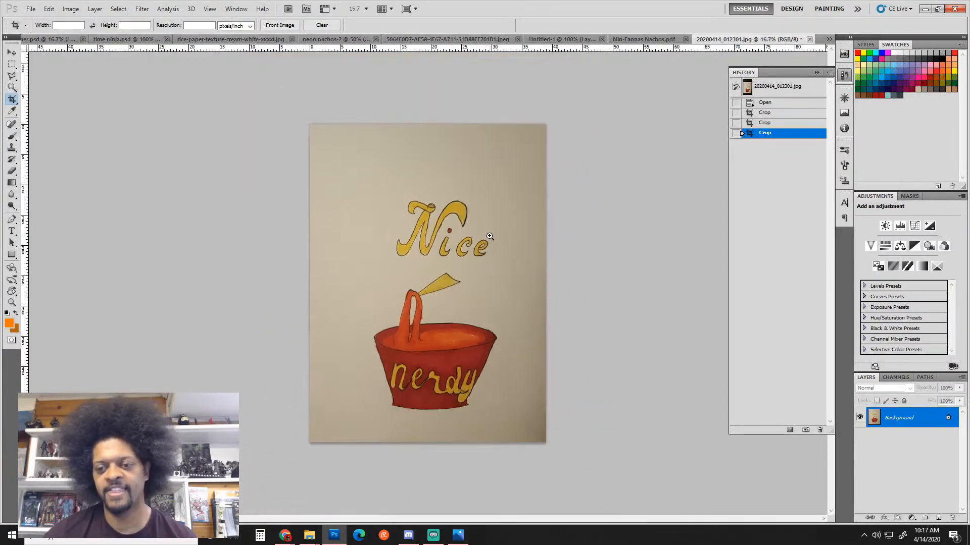
key(ctrl+plus)
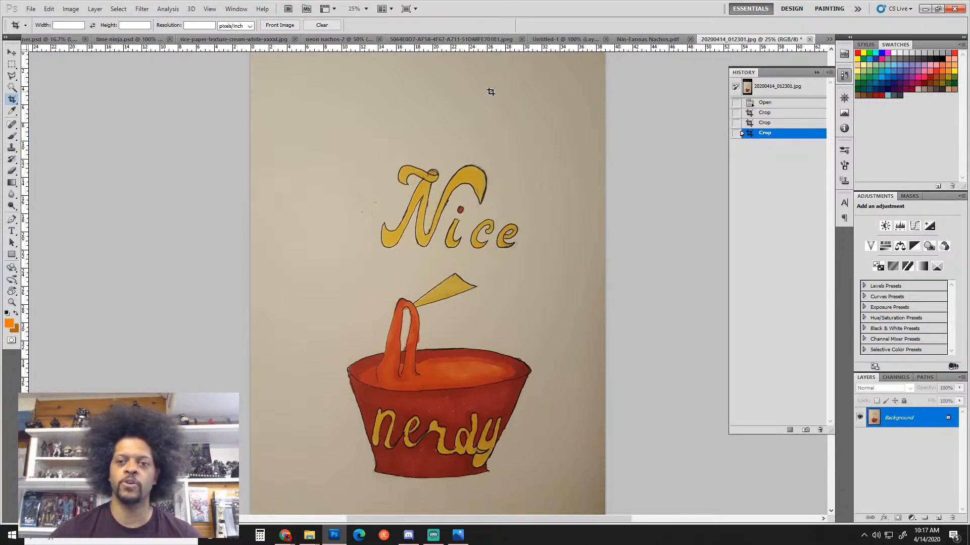
ctrl+alt+click(469, 219)
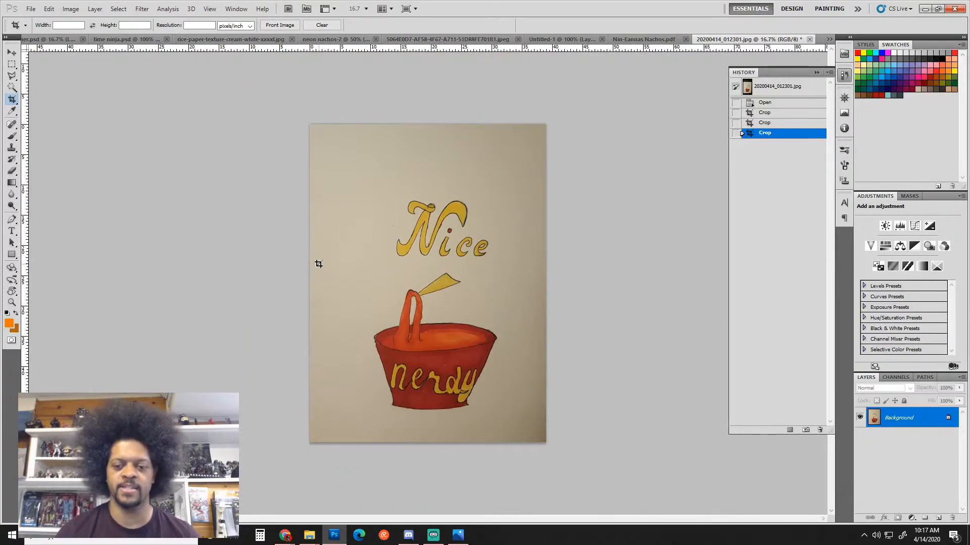
On a new layer, brush orange guide lines left, right and below the drawing
key(b)
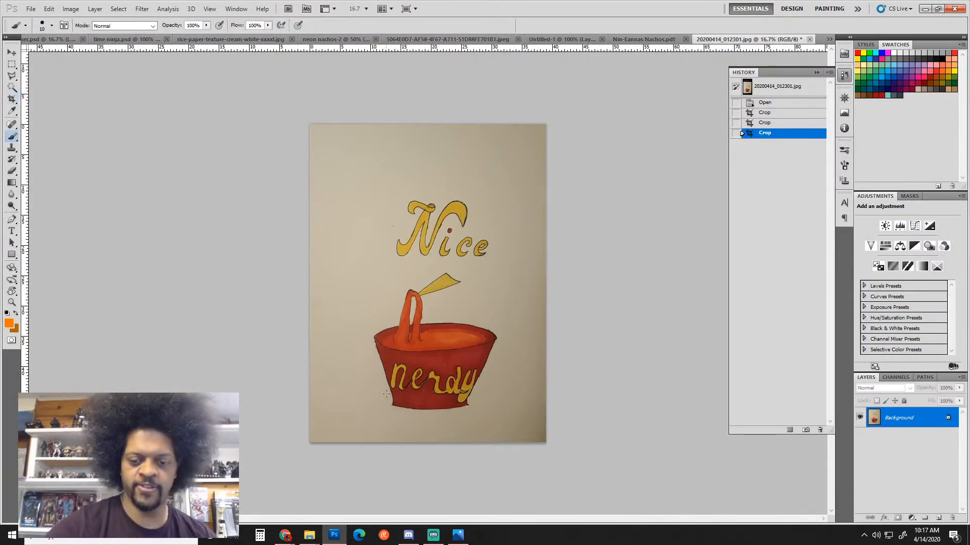
key(ctrl+shift+alt+n)
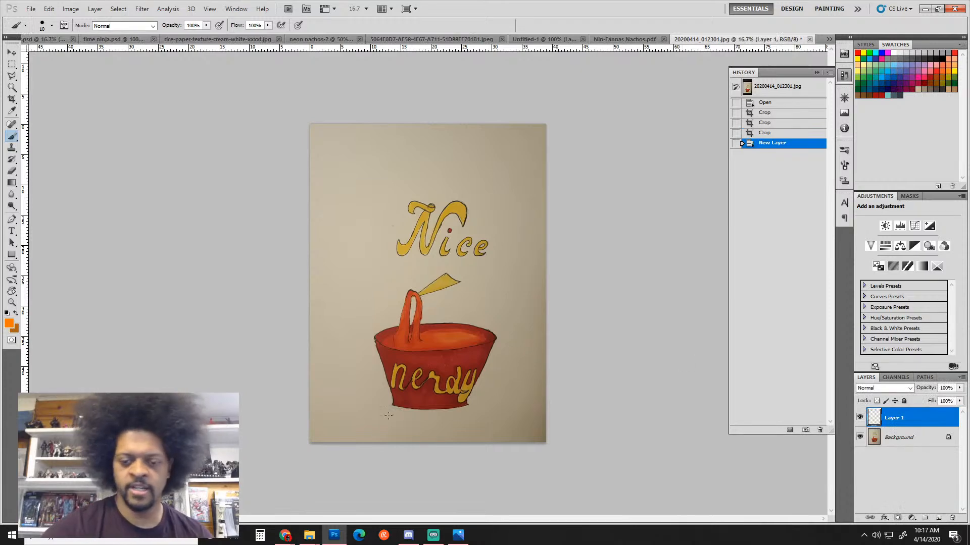
mouse_move(363, 377)
mouse_down()
mouse_move(371, 206)
mouse_move(409, 155)
mouse_move(371, 178)
mouse_move(525, 184)
mouse_up()
drag(506, 265, 509, 387)
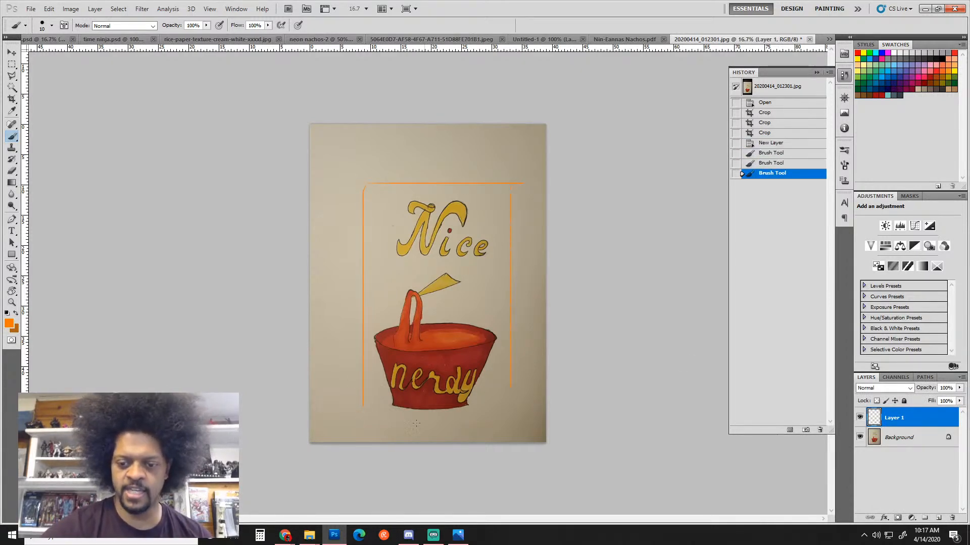
drag(394, 404, 368, 413)
drag(511, 396, 513, 396)
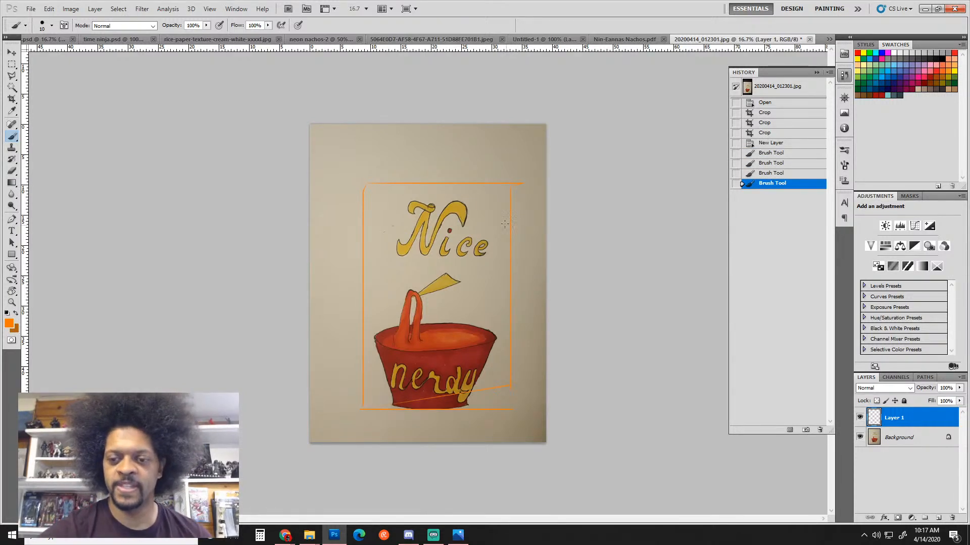
Outline the area around the word 'Nice' with the Polygonal Lasso
key(l)
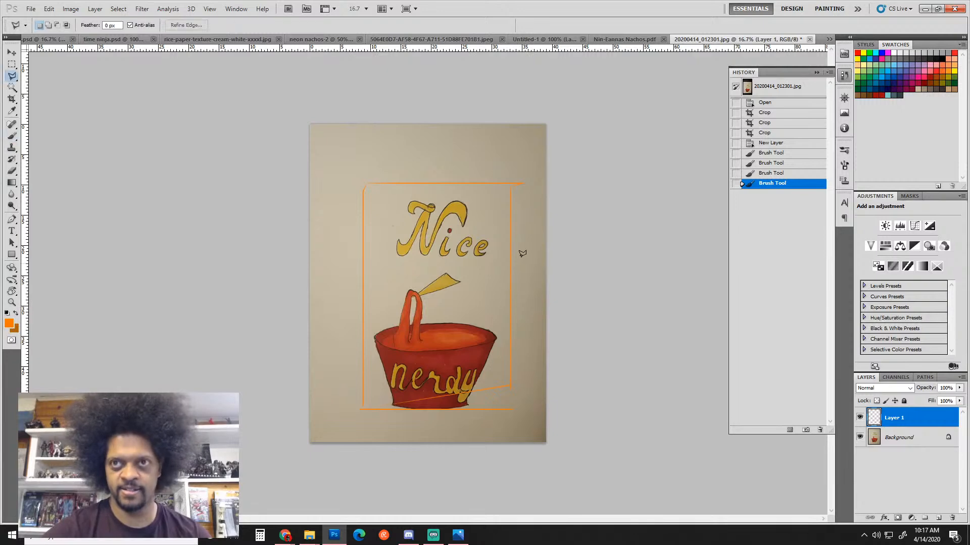
click(508, 192)
click(355, 199)
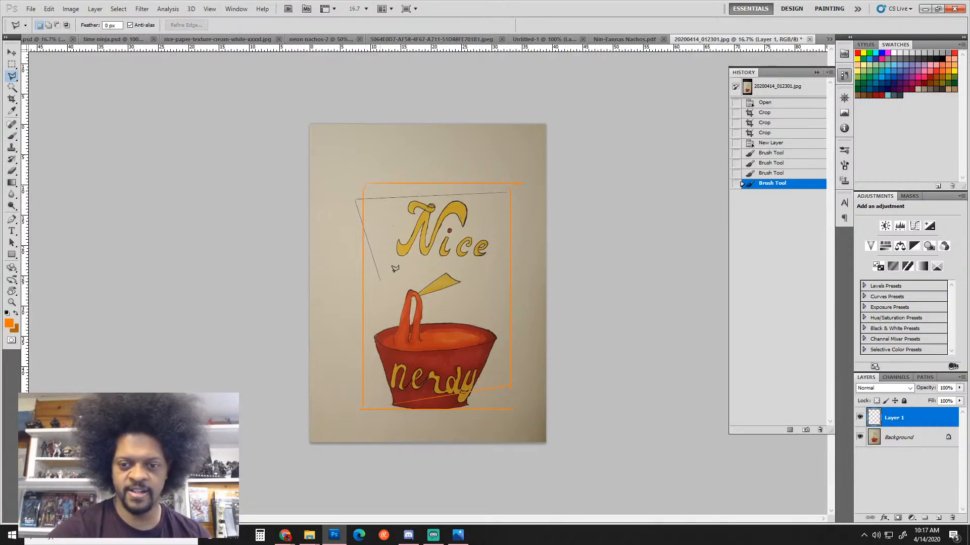
click(382, 281)
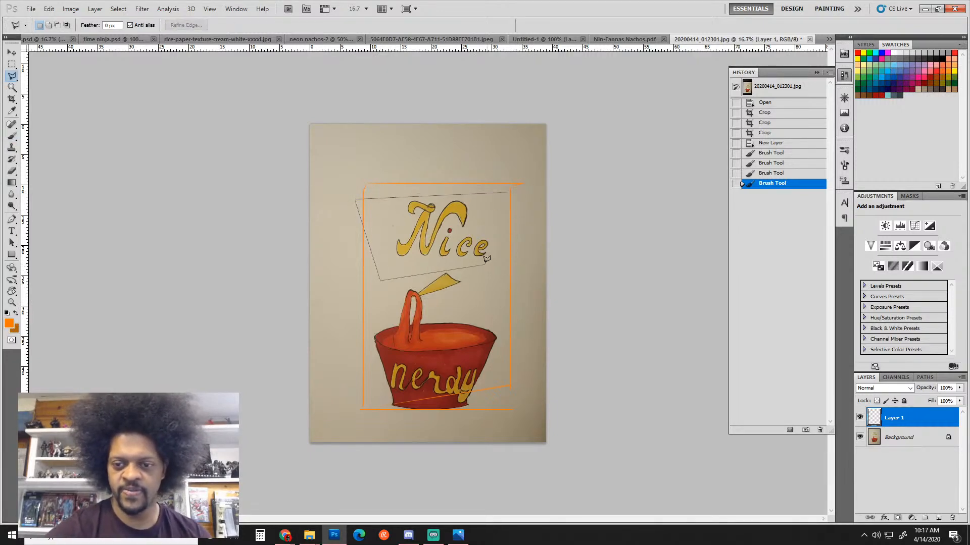
click(370, 307)
click(486, 307)
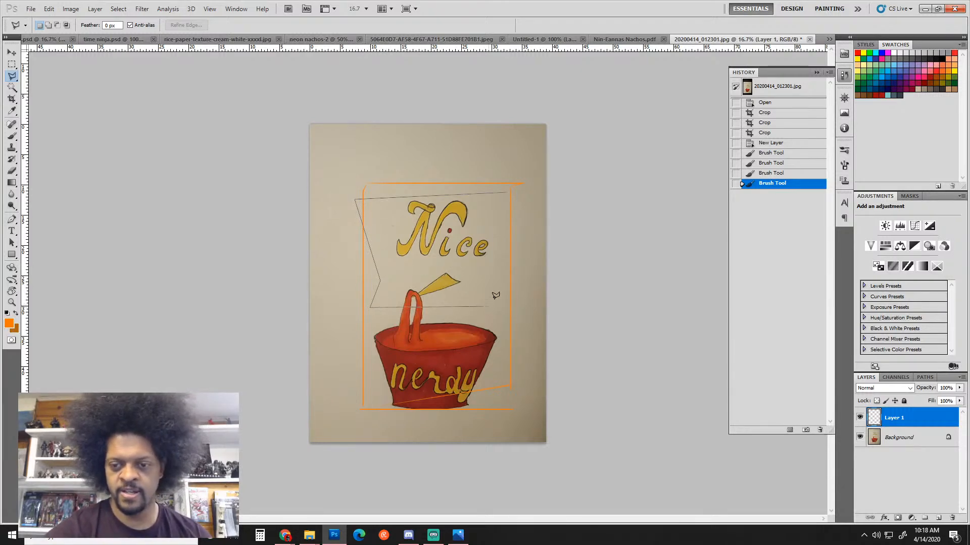
click(510, 196)
Duplicate the Background layer, shift the 'Nice' selection slightly lower on the copy, and deselect
key(v)
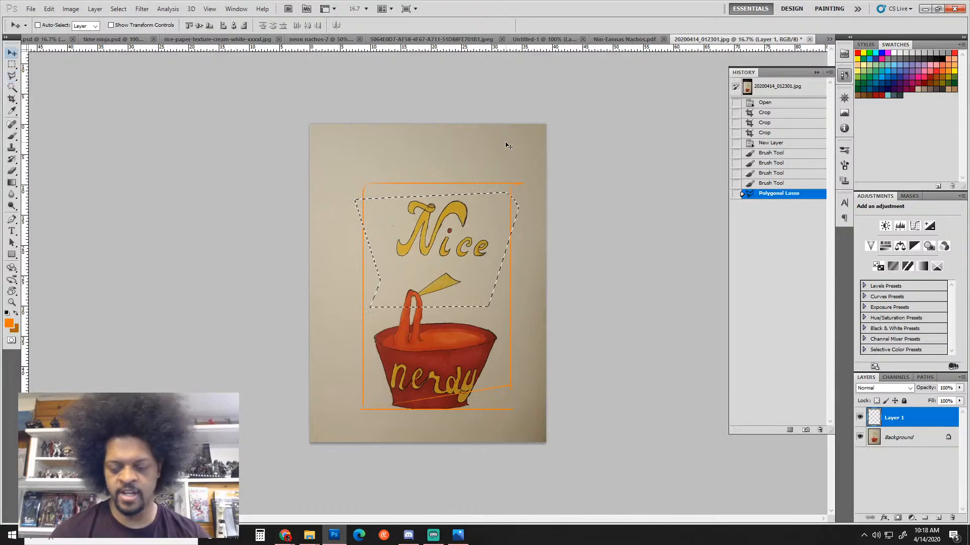
key(Down)
key(ctrl+z)
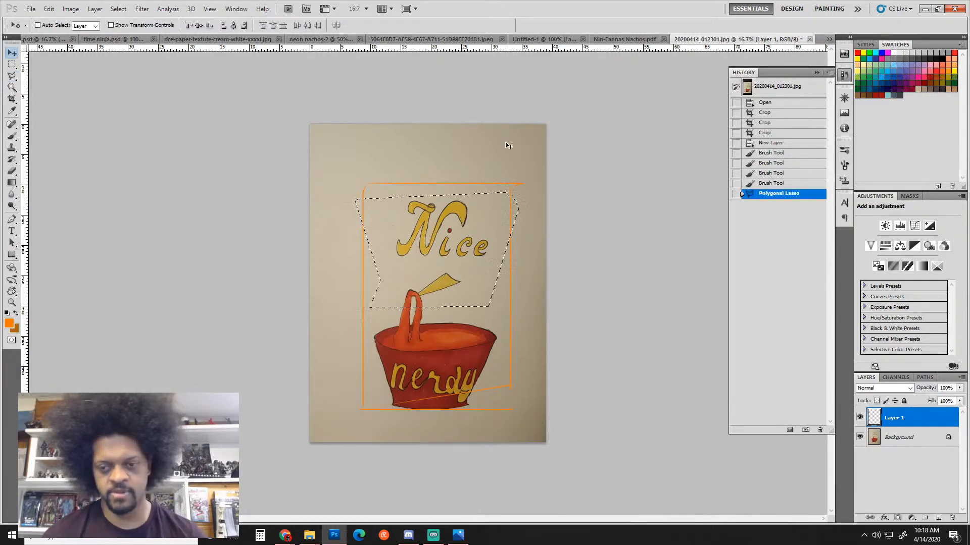
click(899, 437)
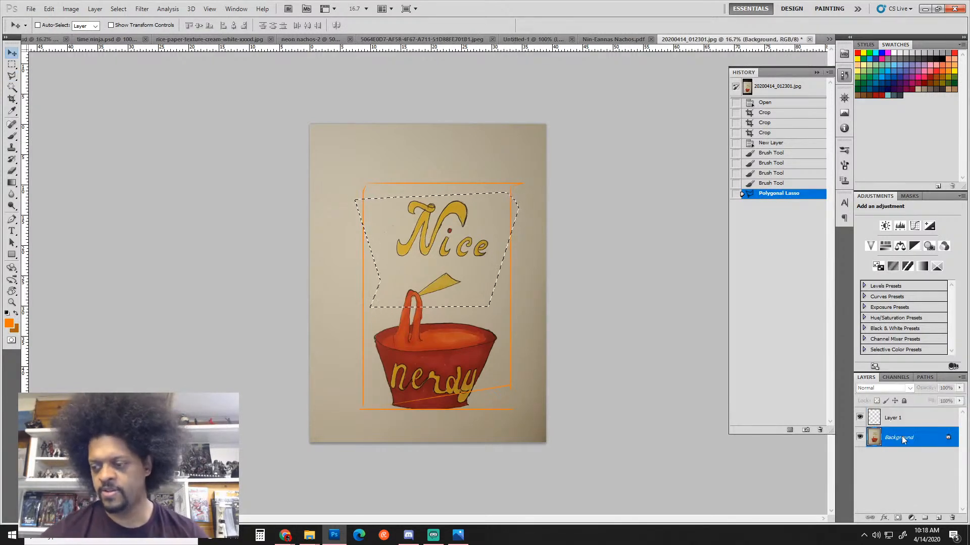
drag(899, 437, 938, 518)
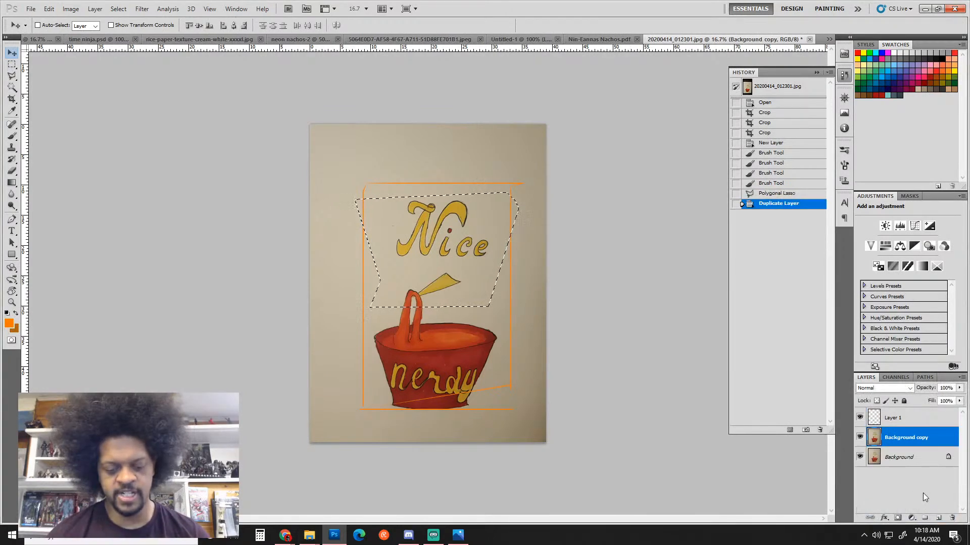
key(Up)
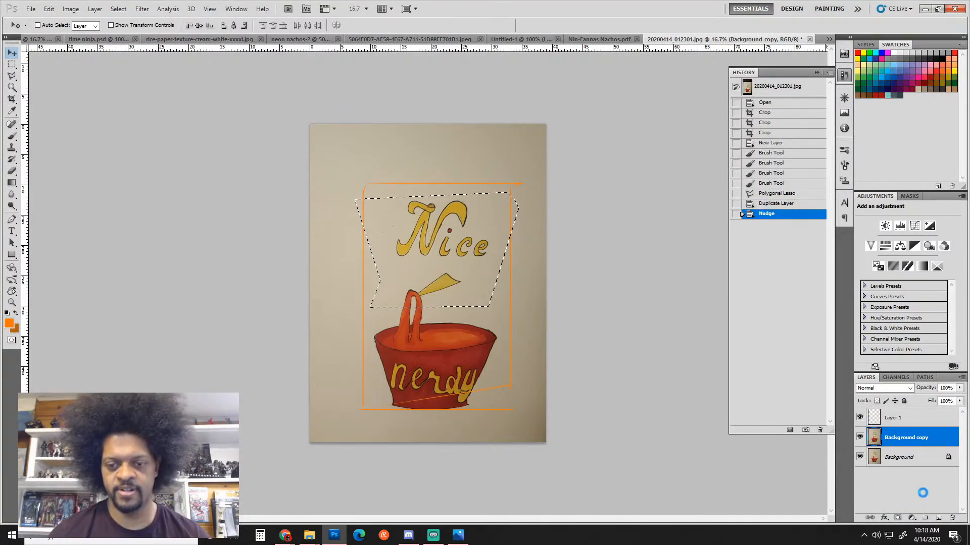
key(shift+Down)
key(shift+Down)
key(shift+Down)
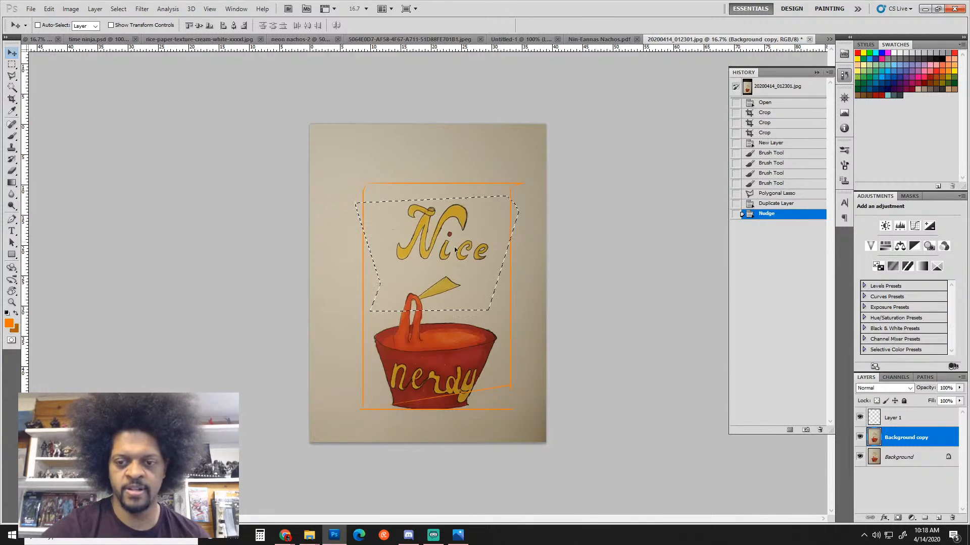
drag(452, 237, 451, 254)
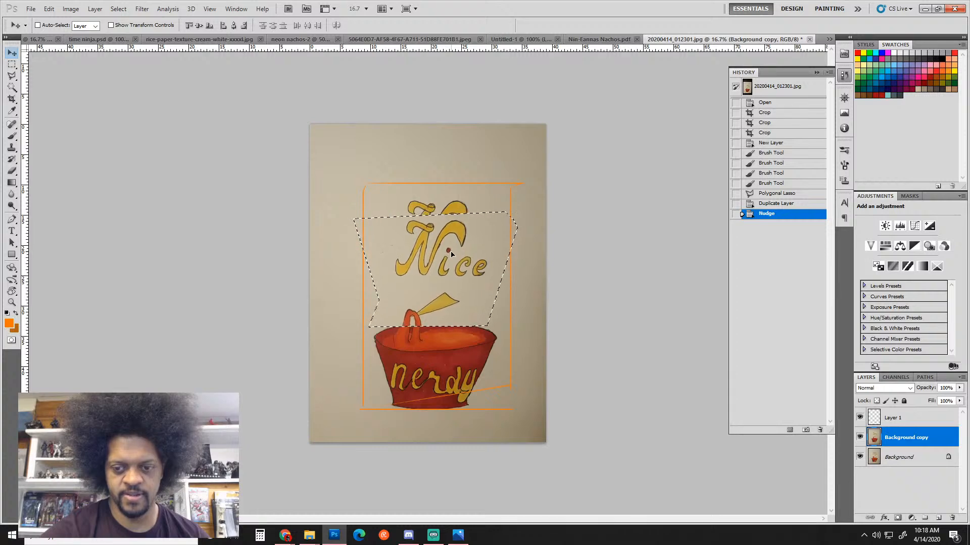
key(ctrl+d)
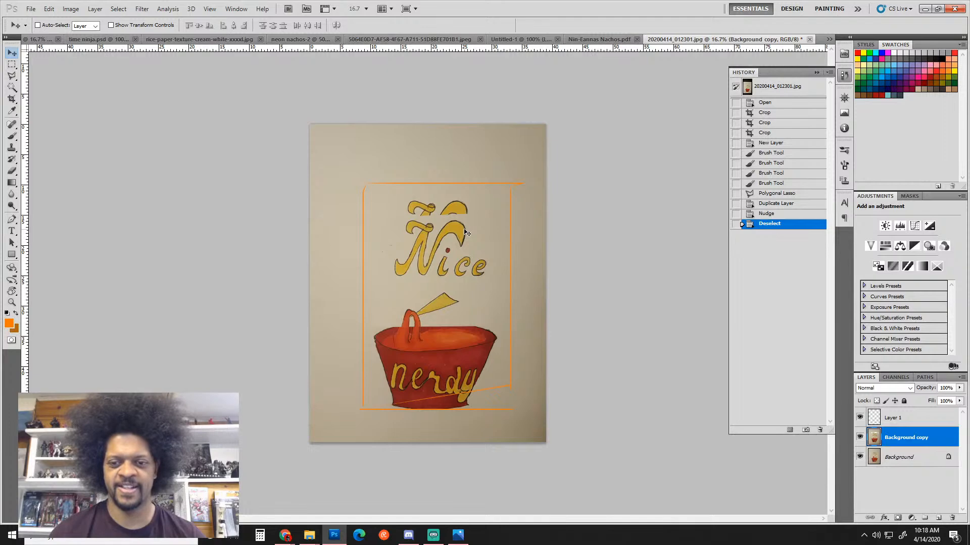
Select the original Background layer and switch to the Clone Stamp tool
click(905, 461)
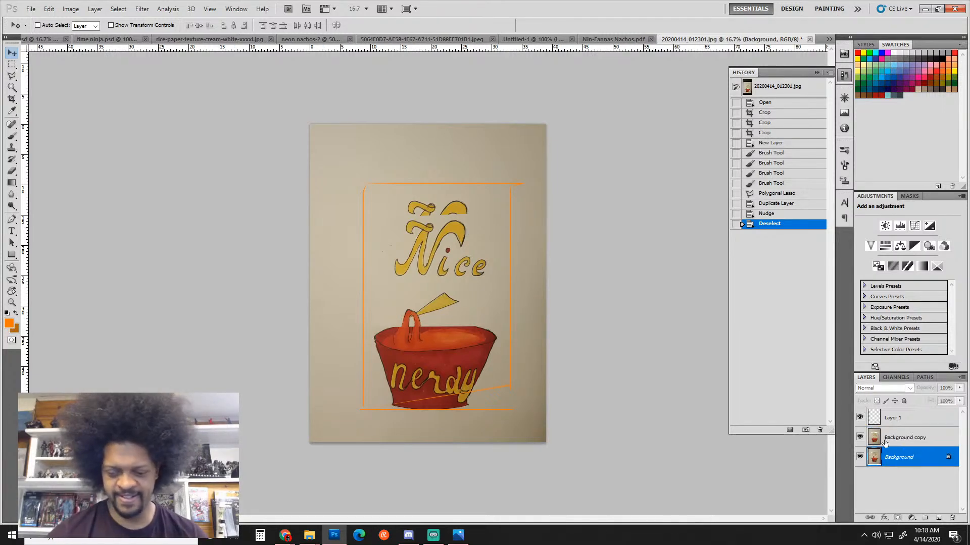
key(b)
key(alt)
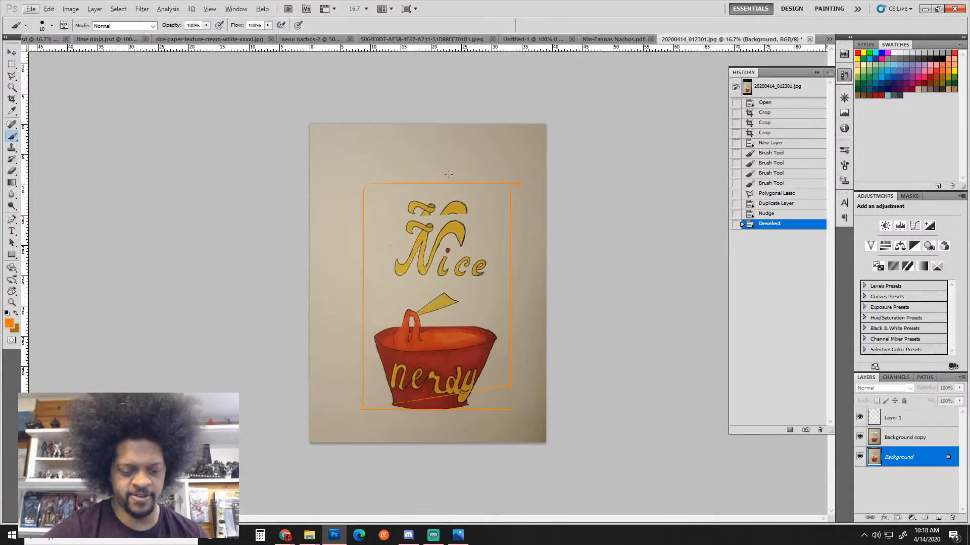
key(s)
key(alt)
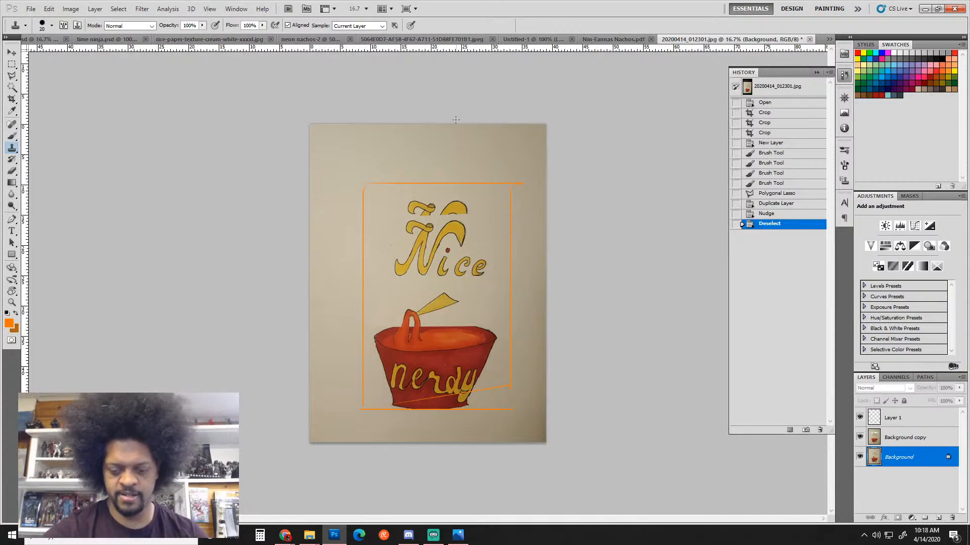
Cover the marks above 'Nice' with paper using an enlarged Clone Stamp brush
key(b)
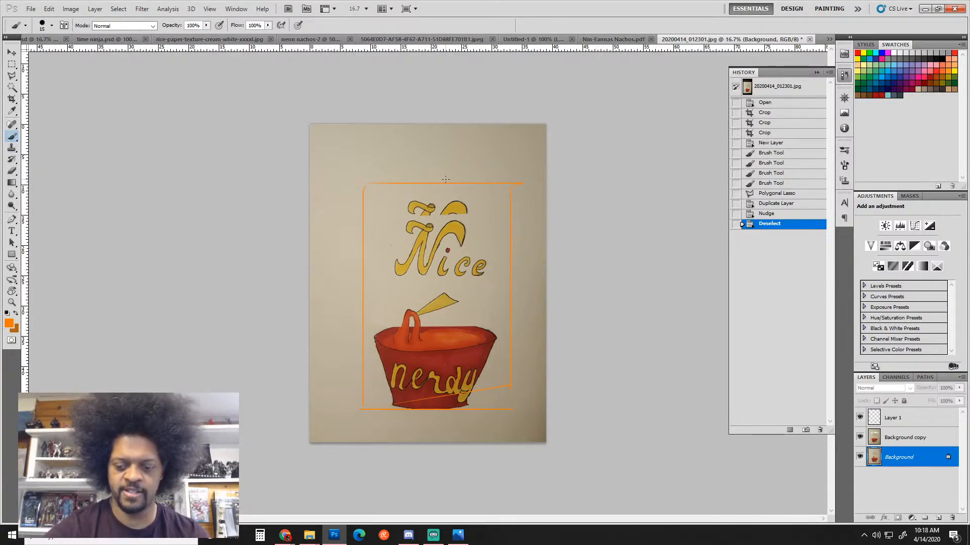
key(bracketright)
key(bracketright)
key(bracketright)
key(bracketright)
key(bracketright)
key(bracketright)
key(bracketright)
key(bracketright)
key(bracketright)
key(bracketright)
key(bracketright)
key(bracketright)
key(bracketright)
key(bracketright)
key(bracketright)
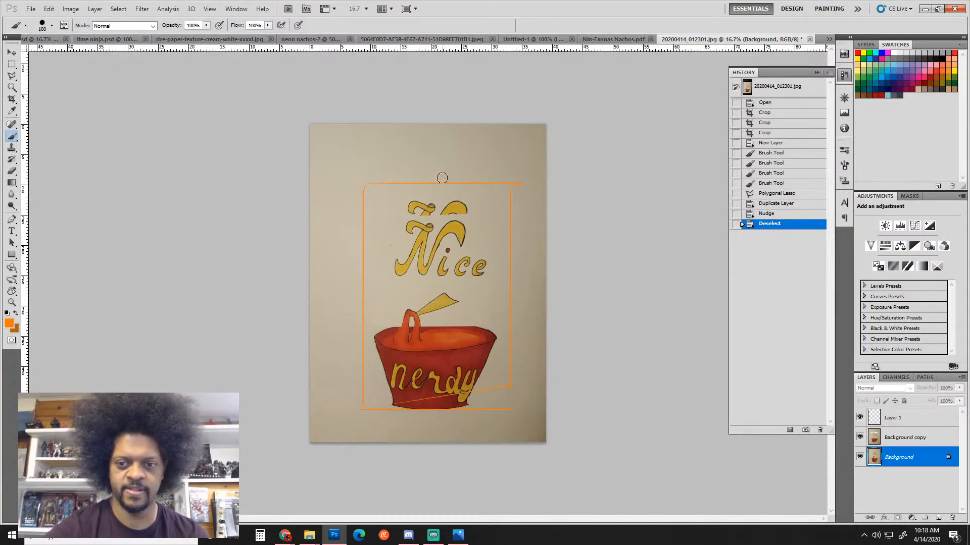
mouse_move(422, 194)
mouse_down()
mouse_move(490, 210)
mouse_move(451, 187)
mouse_move(511, 184)
mouse_up()
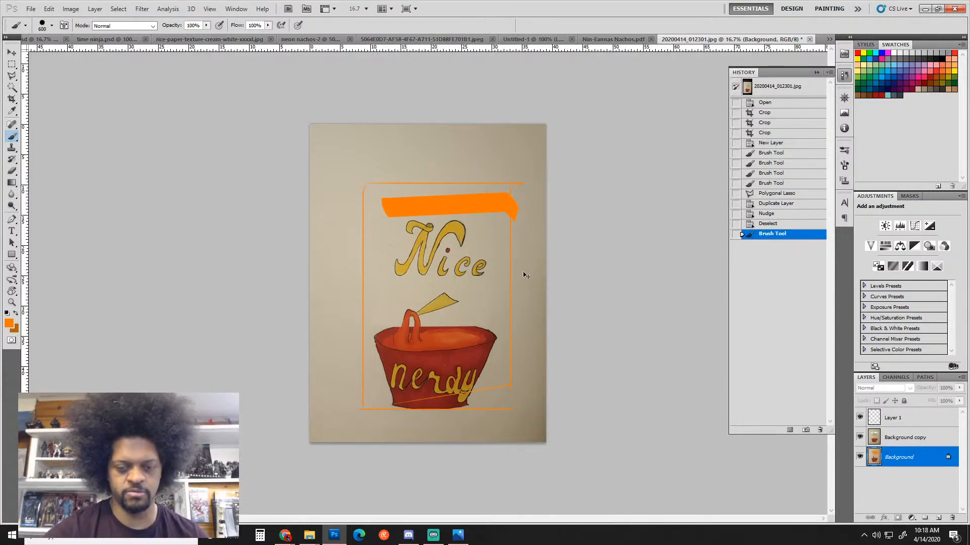
key(ctrl+z)
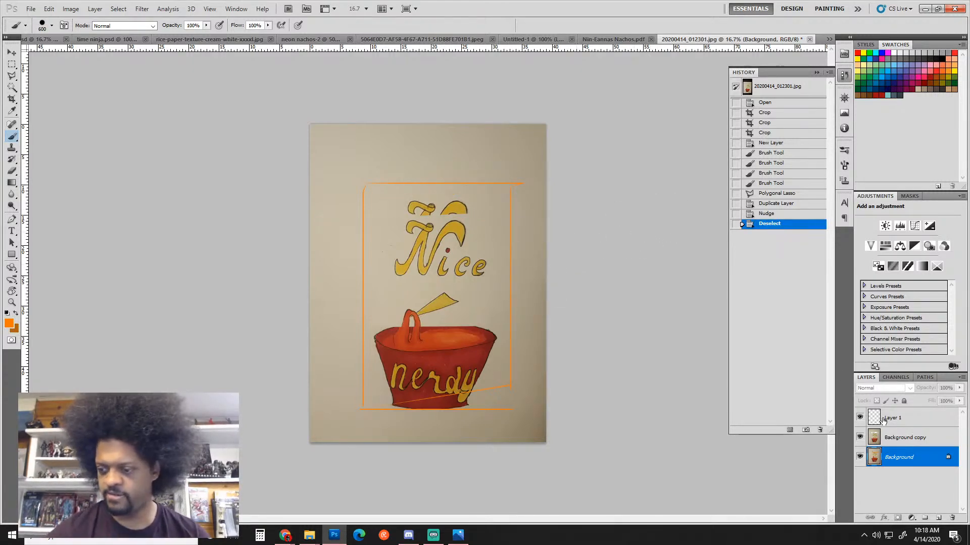
alt+click(445, 153)
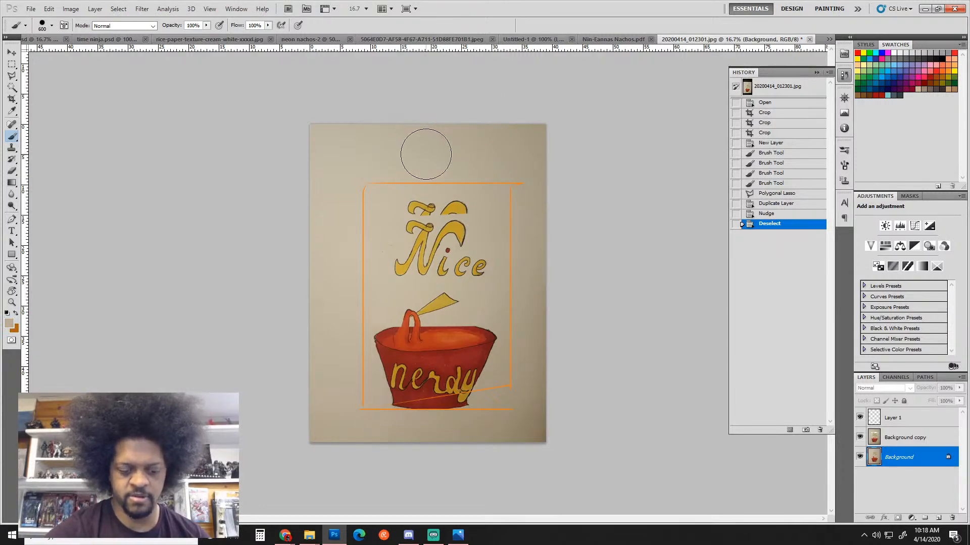
key(s)
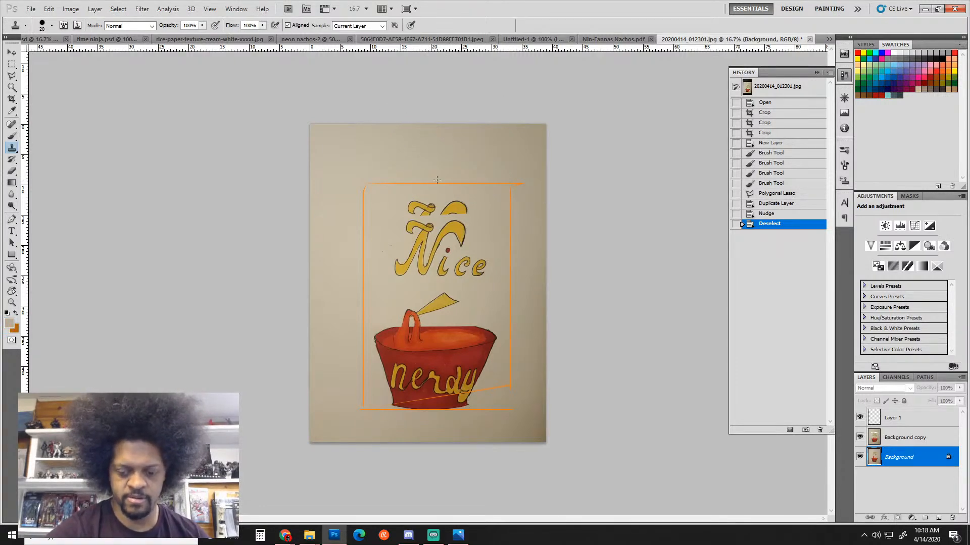
key(bracketright)
key(bracketright)
key(bracketright)
key(bracketright)
key(bracketright)
key(bracketright)
key(bracketright)
mouse_move(413, 201)
mouse_down()
mouse_move(442, 204)
mouse_move(408, 209)
mouse_move(454, 210)
mouse_move(416, 212)
mouse_move(451, 205)
mouse_move(458, 215)
mouse_move(469, 200)
mouse_move(502, 196)
mouse_up()
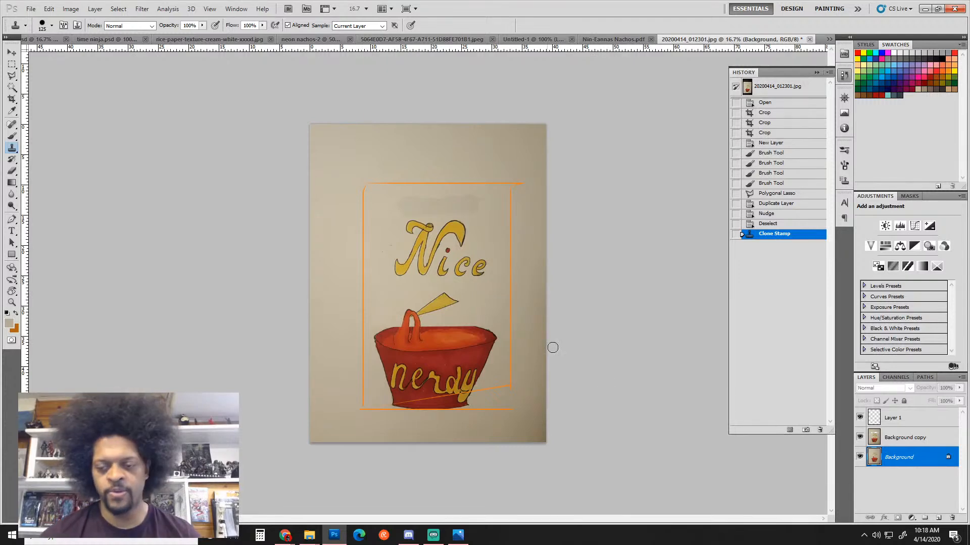
Toggle the Background copy to compare, undo the clone painting, and reselect the copy
click(861, 438)
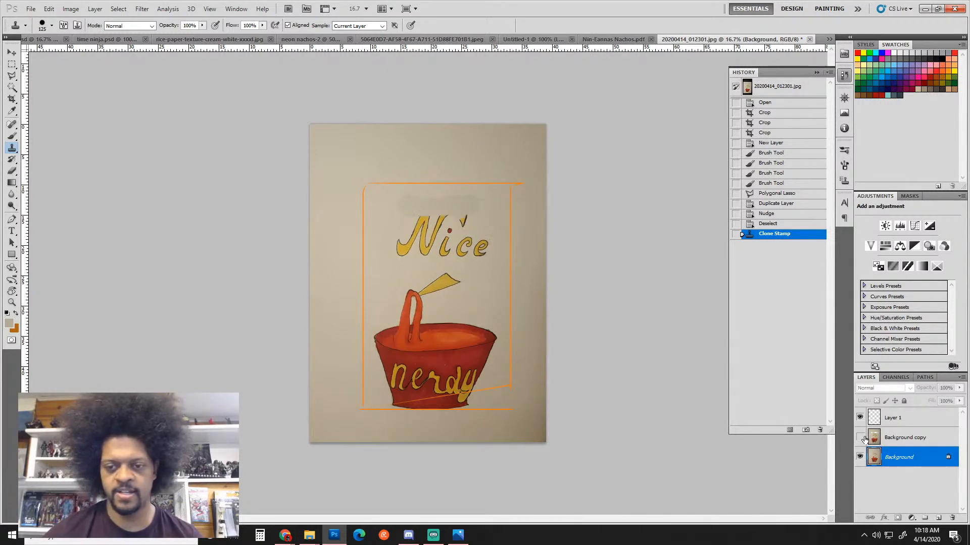
click(861, 437)
click(861, 438)
click(862, 437)
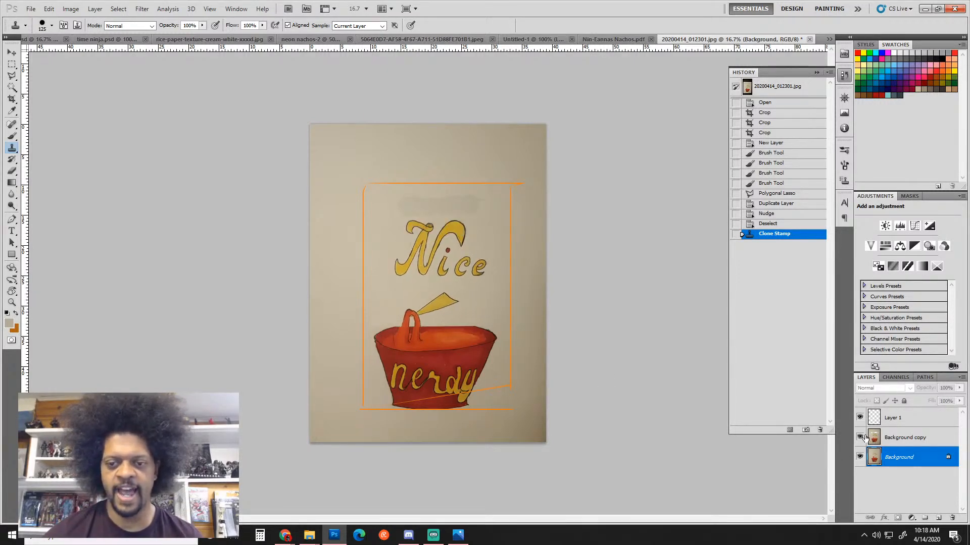
key(ctrl+z)
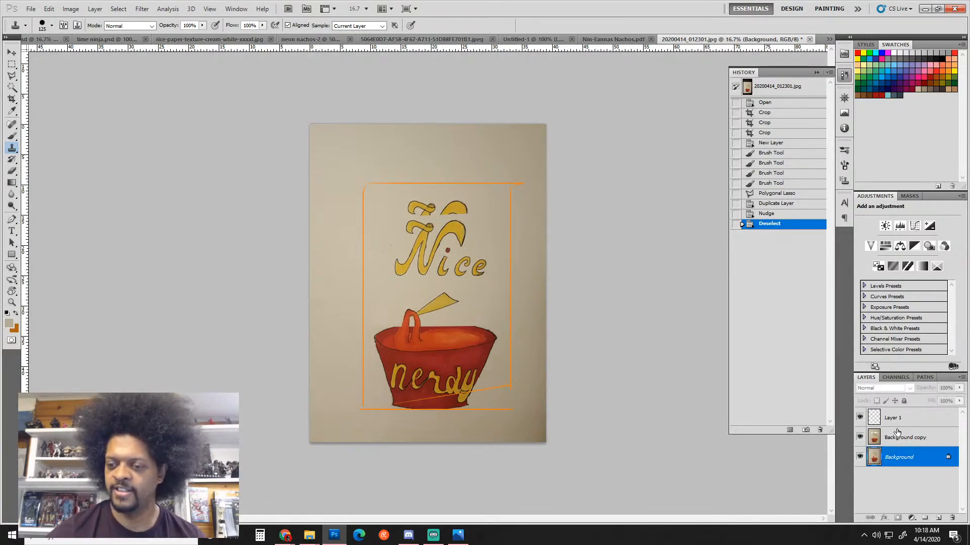
click(884, 438)
key(ctrl+z)
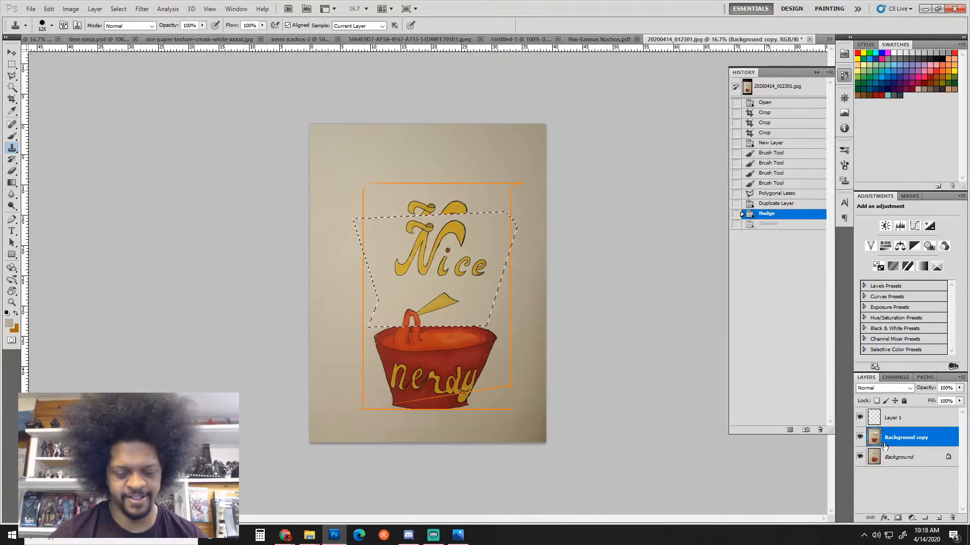
key(ctrl+z)
Clone paper over the duplicated letter tops on Background and hide the orange guide layer
click(900, 459)
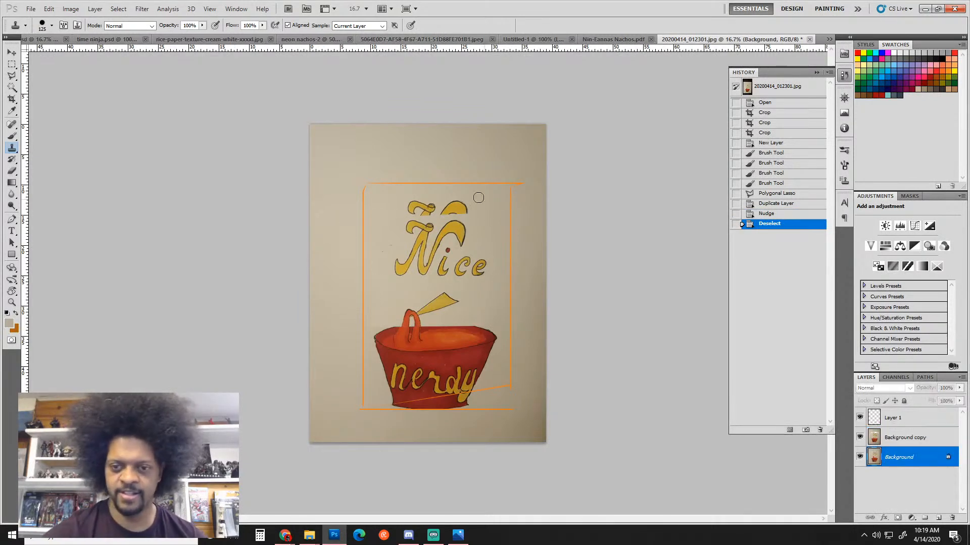
alt+click(334, 244)
mouse_move(402, 206)
mouse_down()
mouse_move(441, 204)
mouse_move(412, 217)
mouse_move(469, 203)
mouse_move(470, 212)
mouse_move(476, 199)
mouse_move(494, 216)
mouse_up()
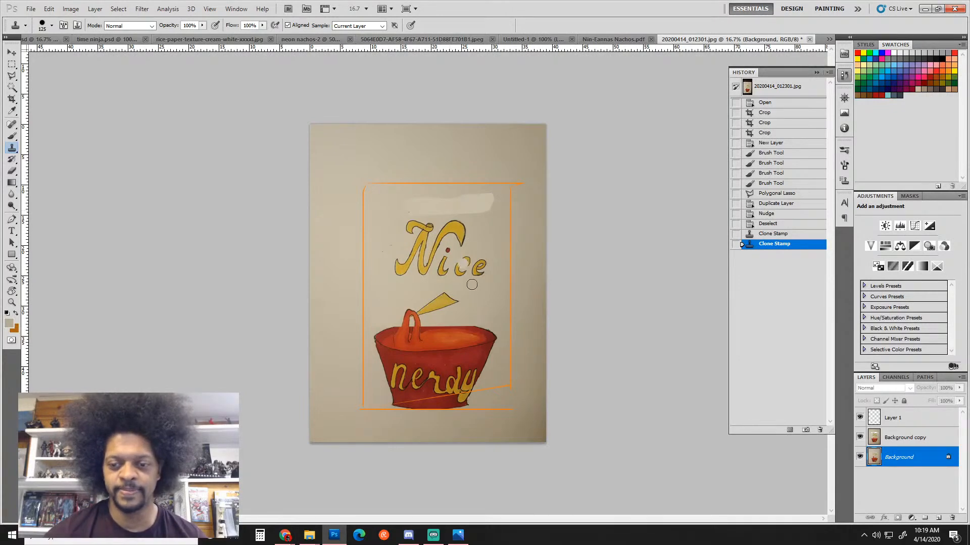
click(861, 436)
click(860, 437)
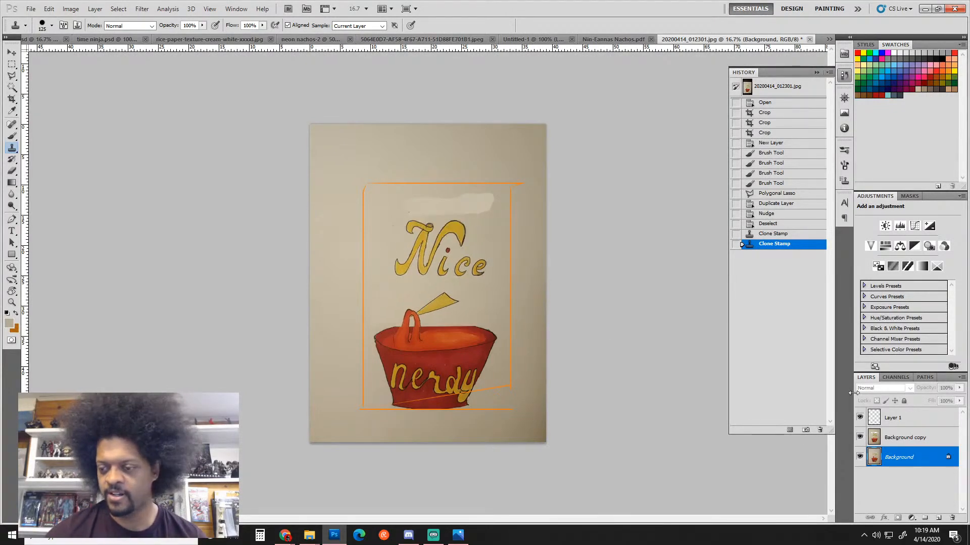
click(860, 417)
Flip the Background copy's visibility to compare versions, leaving it active and visible
click(861, 438)
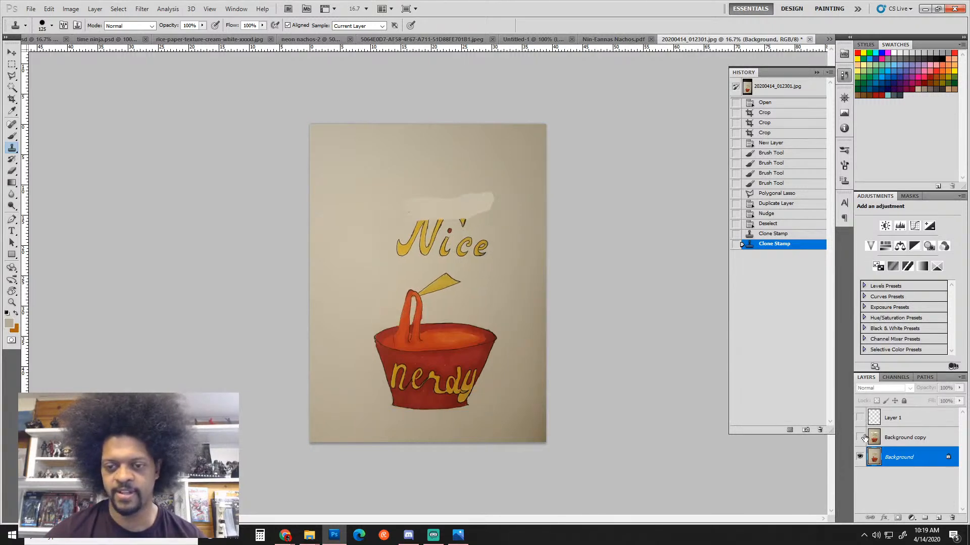
click(860, 437)
click(860, 437)
click(861, 437)
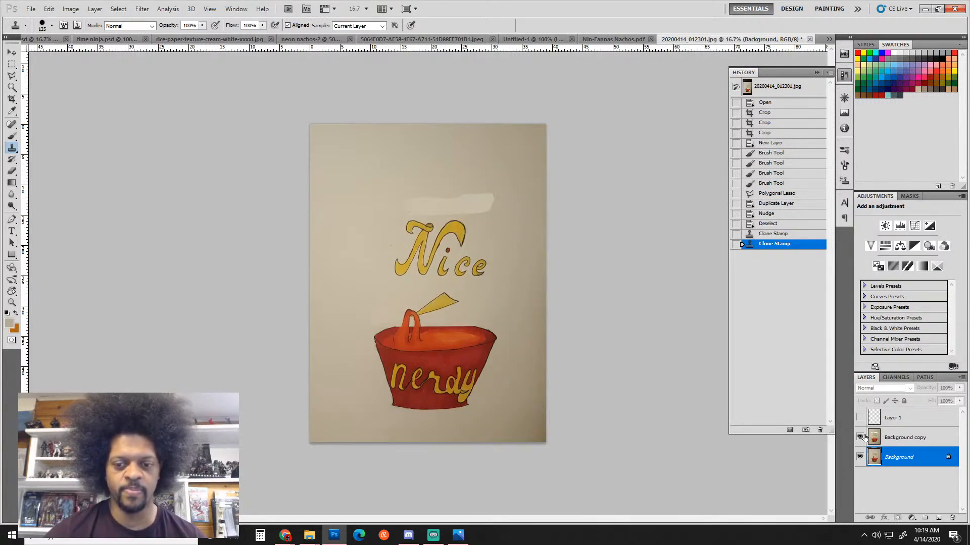
click(860, 437)
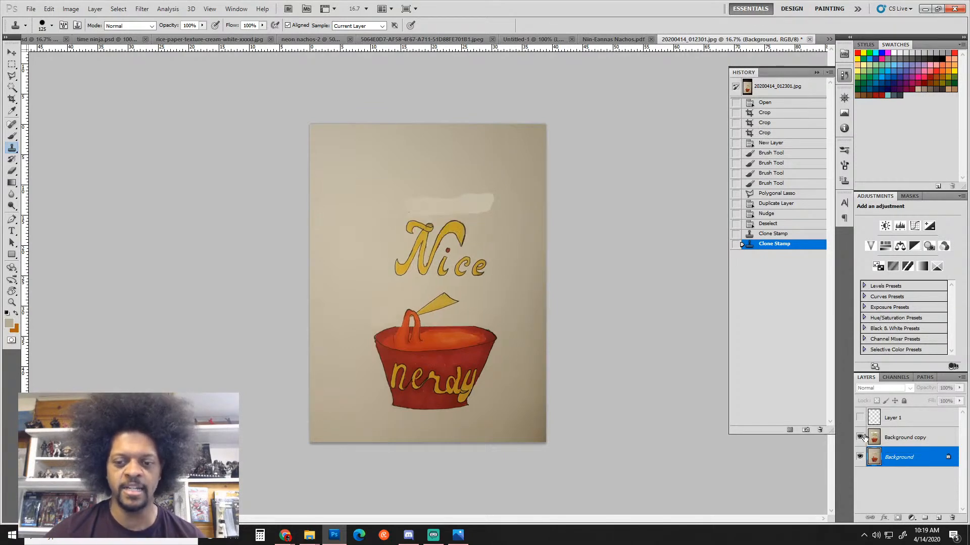
click(860, 437)
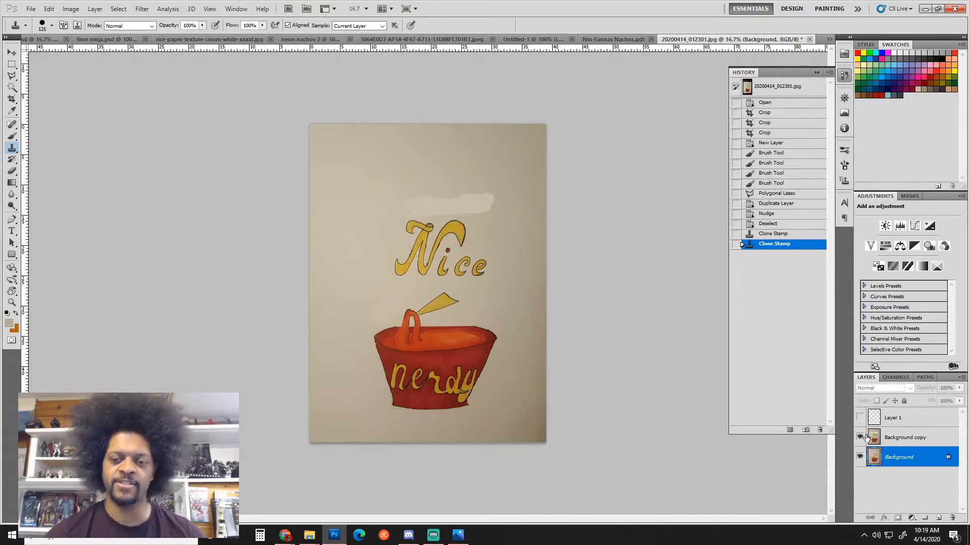
click(867, 438)
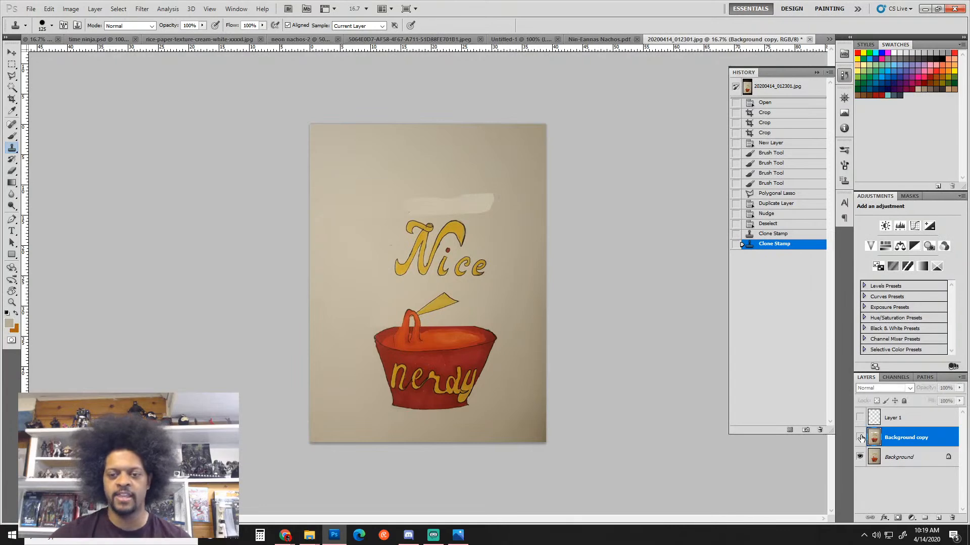
click(861, 437)
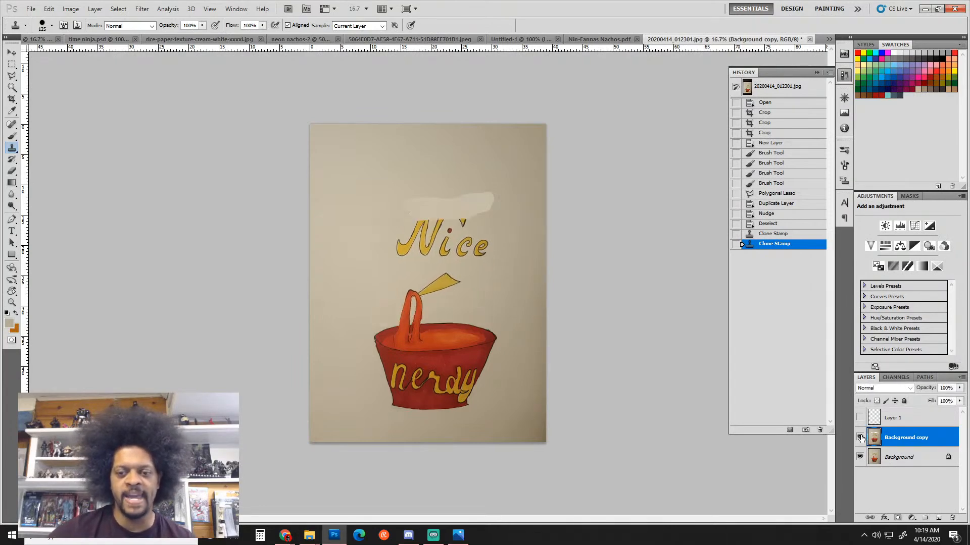
click(861, 437)
click(860, 438)
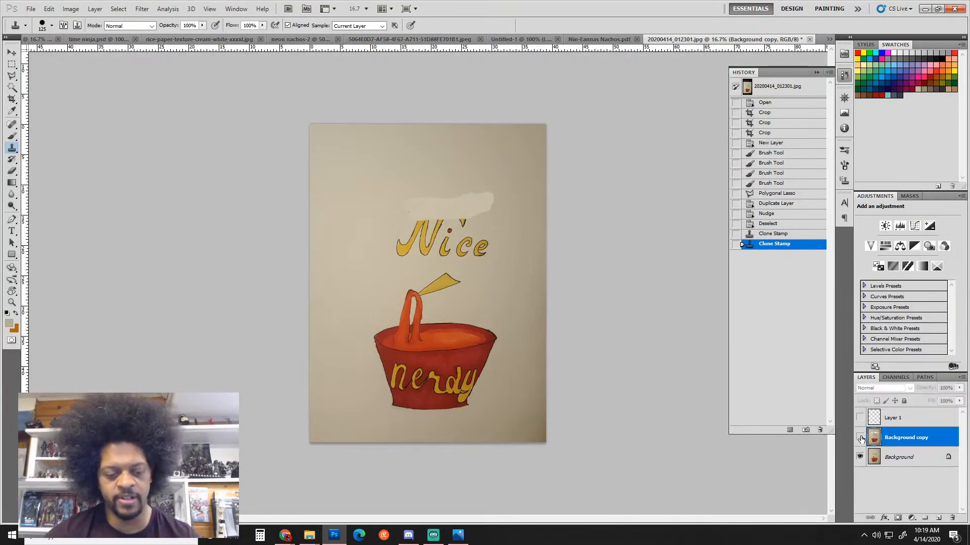
Step back before the duplicate and clone edits, deselect, and test an undone 70-size brush stroke
key(ctrl+alt+z)
key(ctrl+alt+z)
key(ctrl+alt+z)
key(ctrl+alt+z)
key(ctrl+alt+z)
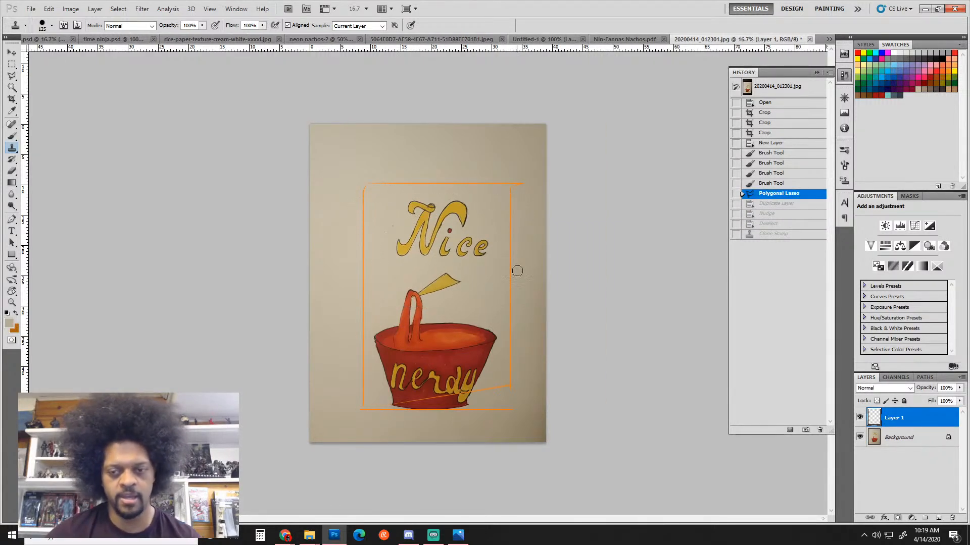
key(ctrl+d)
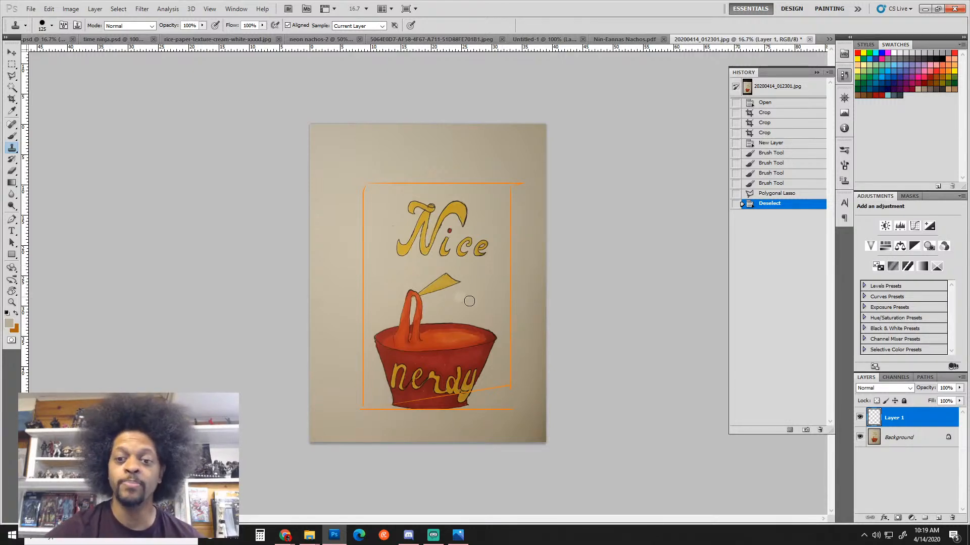
key(b)
key(bracketleft)
key(bracketleft)
key(bracketleft)
key(bracketleft)
key(bracketleft)
key(bracketleft)
key(bracketleft)
key(bracketleft)
key(bracketleft)
key(bracketleft)
key(bracketleft)
key(bracketleft)
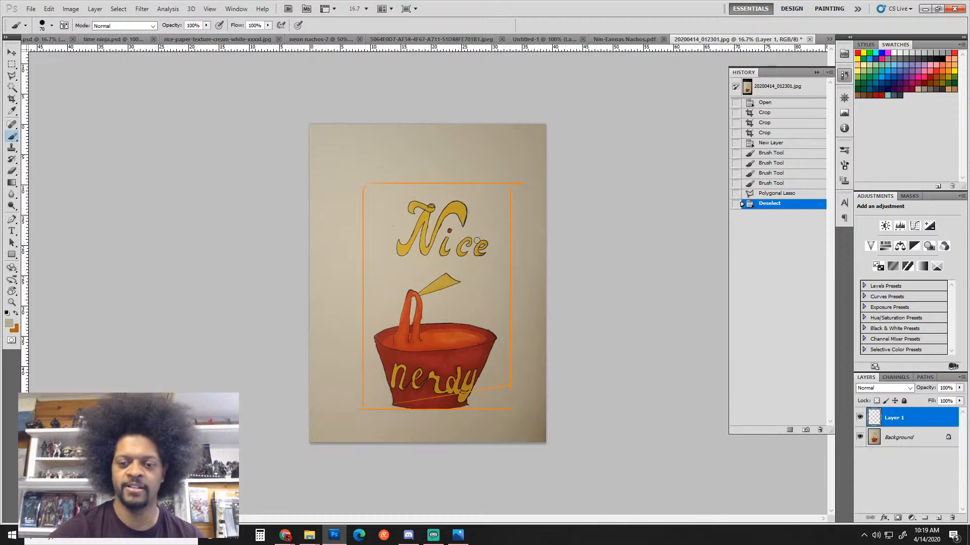
mouse_move(435, 208)
mouse_down()
mouse_move(362, 238)
mouse_move(419, 188)
mouse_up()
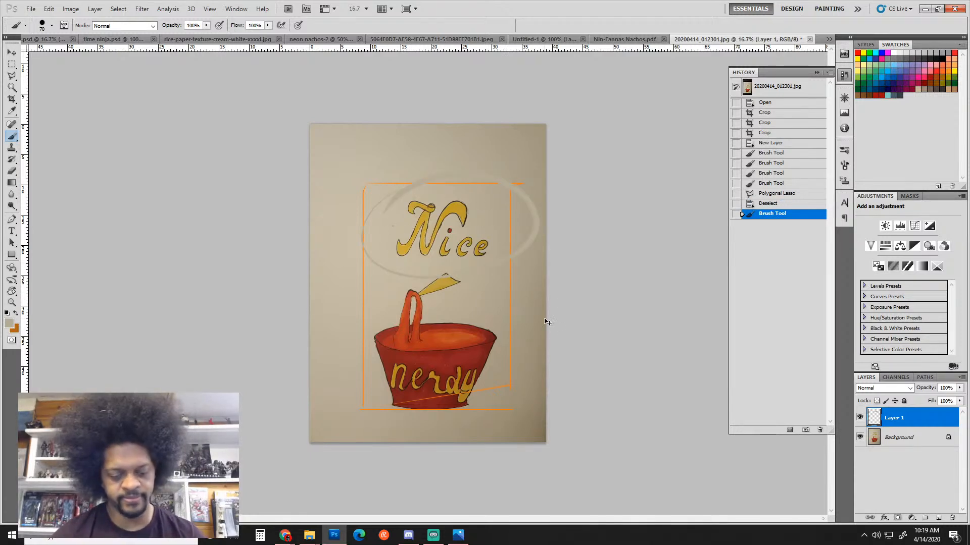
key(ctrl+z)
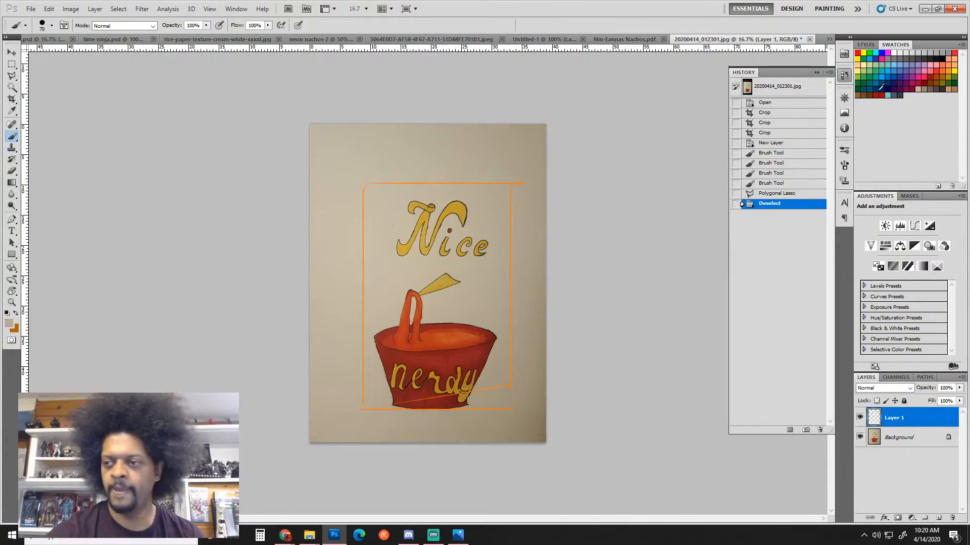
Choose purple, sketch an ellipse around 'Nice' and an arrow to the bowl, then undo them
click(912, 62)
mouse_move(468, 174)
mouse_down()
mouse_move(504, 168)
mouse_move(429, 167)
mouse_up()
mouse_move(490, 257)
mouse_down()
mouse_move(488, 297)
mouse_move(480, 299)
mouse_move(494, 316)
mouse_up()
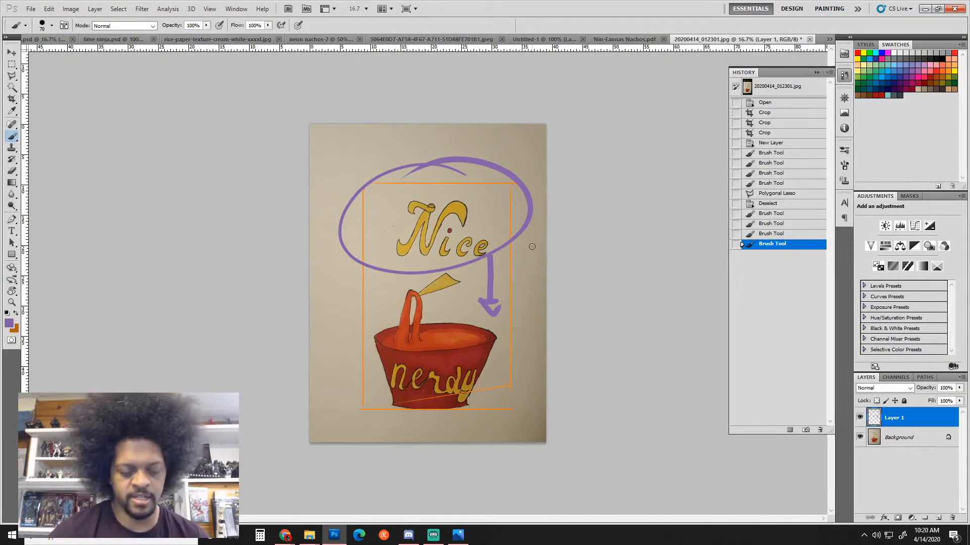
key(ctrl+alt+z)
key(ctrl+alt+z)
key(ctrl+alt+z)
key(ctrl+alt+z)
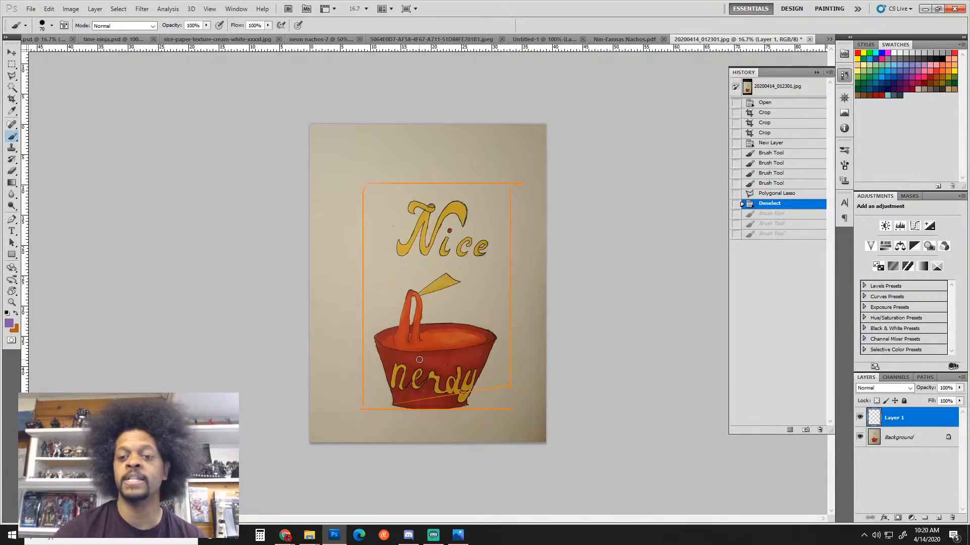
Paint purple over the noodle loop and an N left of the bowl, then undo them
mouse_move(399, 338)
mouse_down()
mouse_move(412, 293)
mouse_move(419, 346)
mouse_up()
mouse_move(407, 313)
mouse_down()
mouse_move(415, 344)
mouse_move(400, 349)
mouse_up()
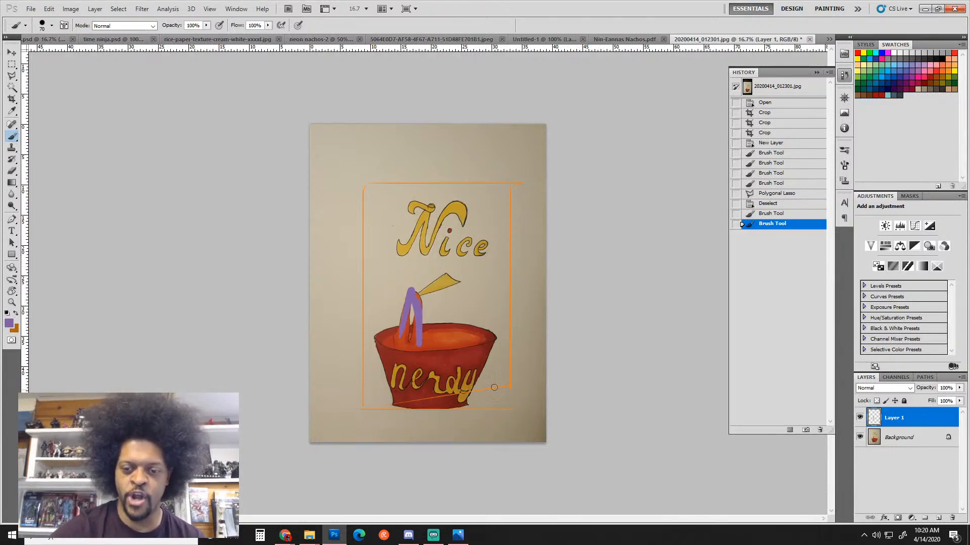
mouse_move(328, 312)
mouse_down()
mouse_move(348, 319)
mouse_move(385, 254)
mouse_up()
drag(316, 247, 320, 254)
drag(315, 244, 323, 273)
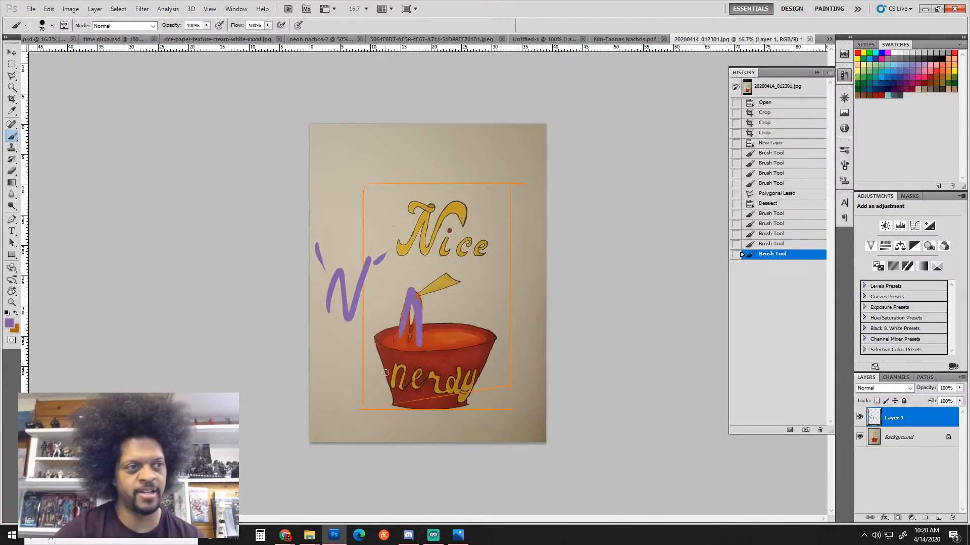
key(ctrl+alt+z)
key(ctrl+alt+z)
key(ctrl+alt+z)
key(ctrl+alt+z)
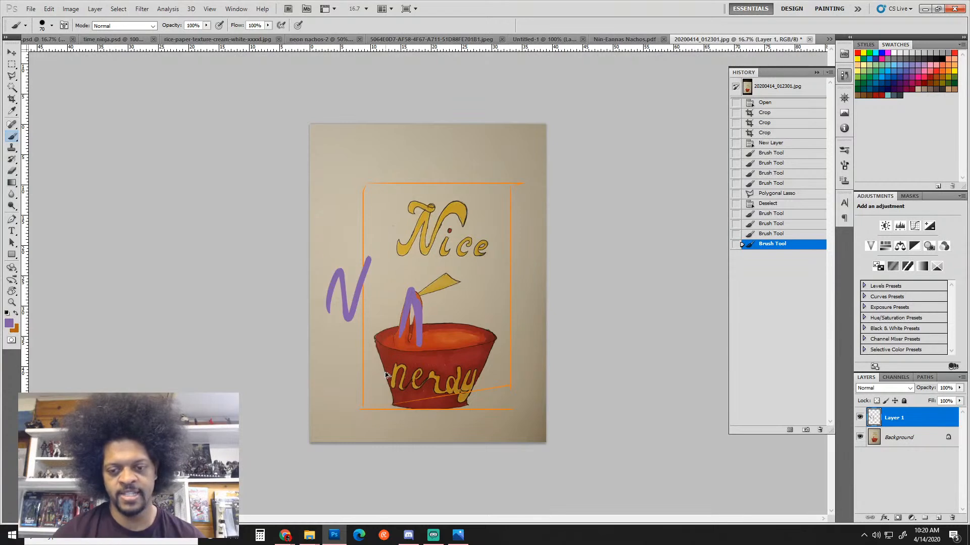
key(ctrl+alt+z)
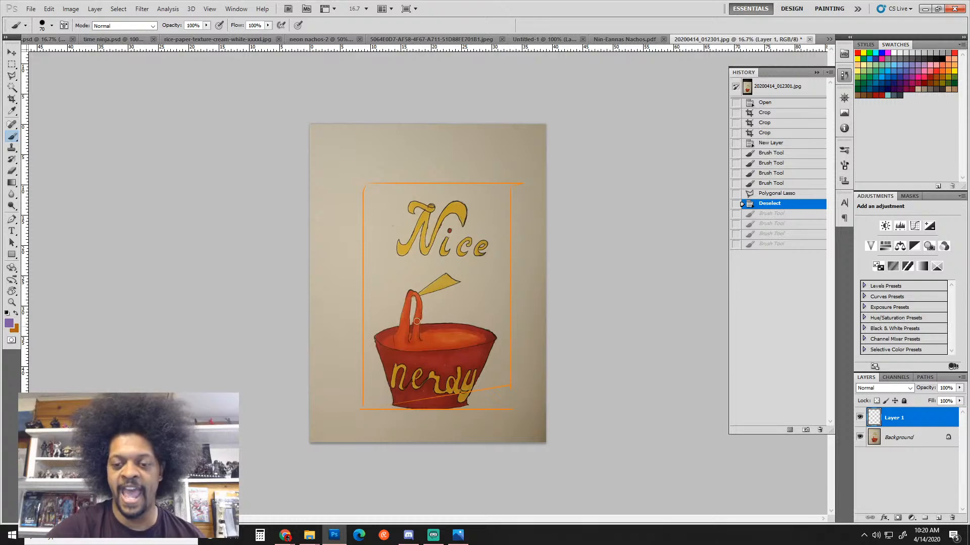
Draw a purple vertical centre line with arches into the bowl, undoing the arches right of it
drag(444, 156, 443, 445)
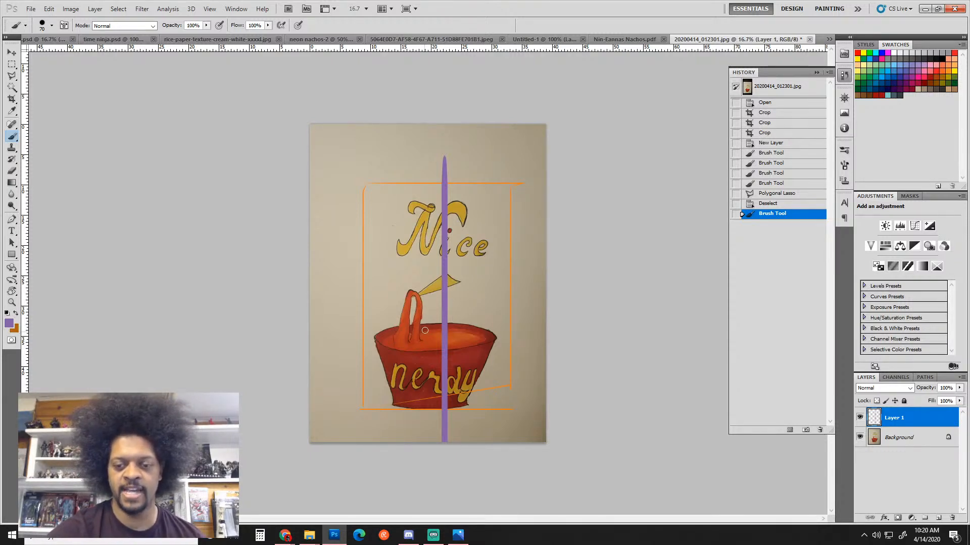
mouse_move(427, 331)
mouse_down()
mouse_move(439, 289)
mouse_move(456, 302)
mouse_move(462, 341)
mouse_up()
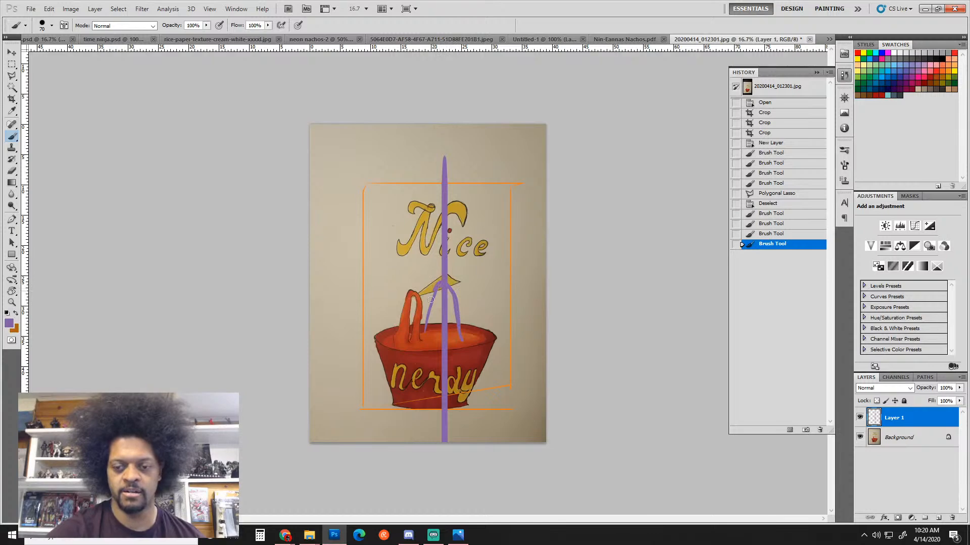
mouse_move(438, 286)
mouse_down()
mouse_move(419, 345)
mouse_move(427, 307)
mouse_move(410, 339)
mouse_move(455, 323)
mouse_up()
mouse_move(422, 324)
mouse_down()
mouse_move(434, 296)
mouse_move(452, 320)
mouse_up()
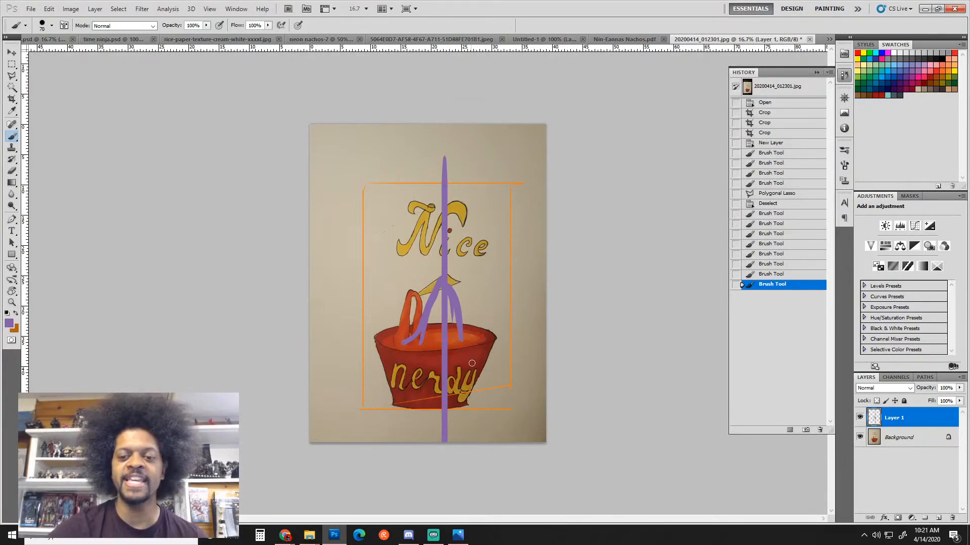
drag(473, 314, 534, 336)
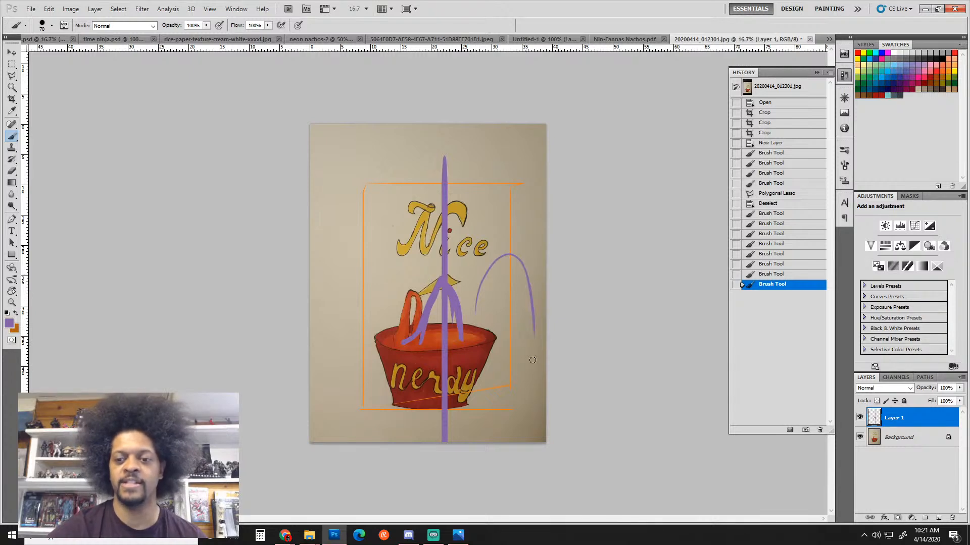
mouse_move(474, 311)
mouse_down()
mouse_move(506, 247)
mouse_move(522, 336)
mouse_up()
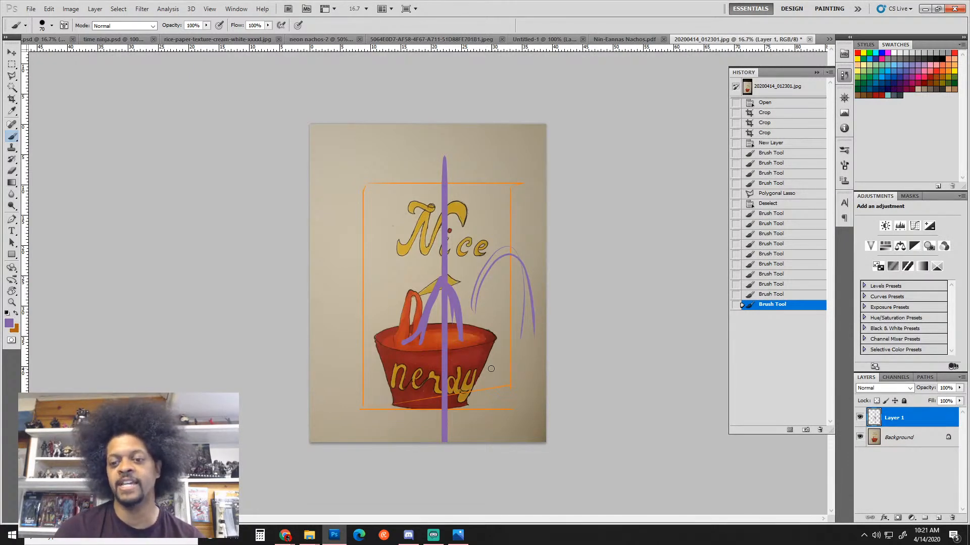
key(ctrl+alt+z)
key(ctrl+alt+z)
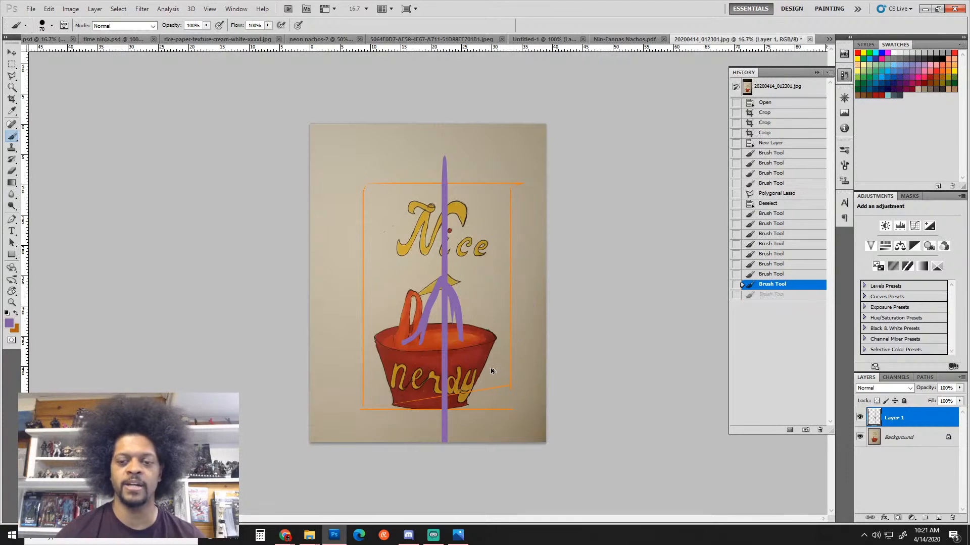
key(ctrl+alt+z)
key(ctrl+alt+z)
key(ctrl+alt+z)
key(ctrl+alt+z)
key(ctrl+alt+z)
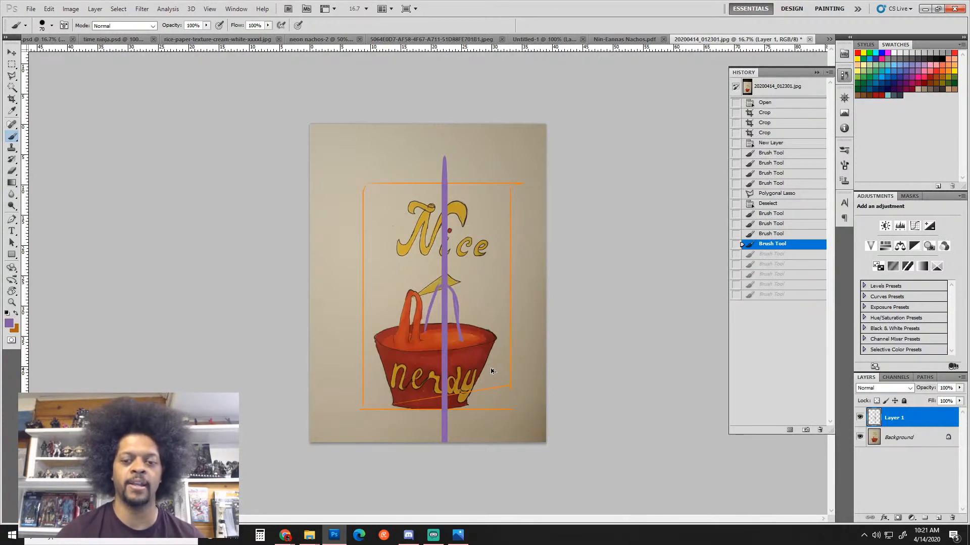
key(ctrl+alt+z)
key(ctrl+alt+z)
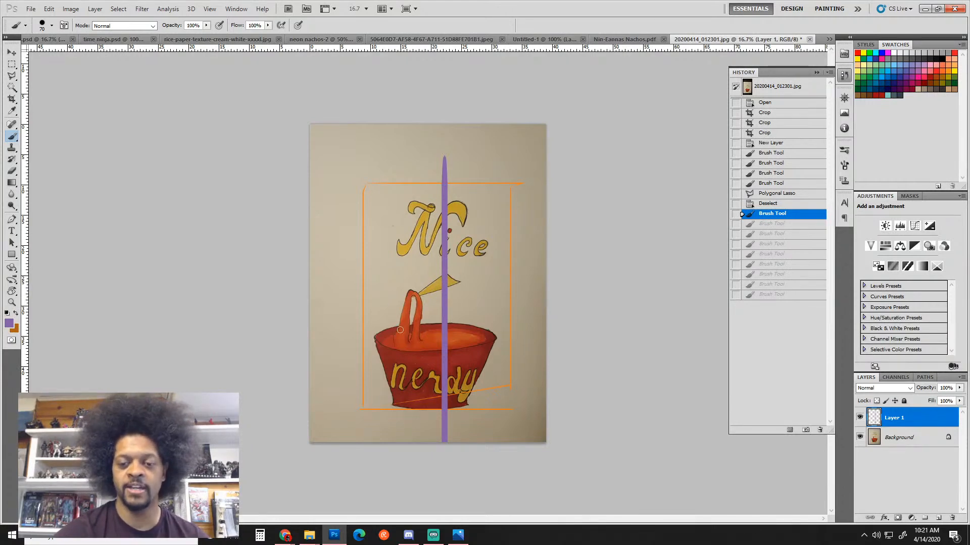
Paint purple over the noodle and bowl's inner rim, and start a stroke right of 'Nice'
mouse_move(393, 340)
mouse_down()
mouse_move(405, 288)
mouse_move(424, 291)
mouse_move(433, 342)
mouse_move(427, 301)
mouse_move(406, 342)
mouse_move(419, 300)
mouse_move(425, 350)
mouse_move(422, 306)
mouse_up()
drag(398, 339, 406, 330)
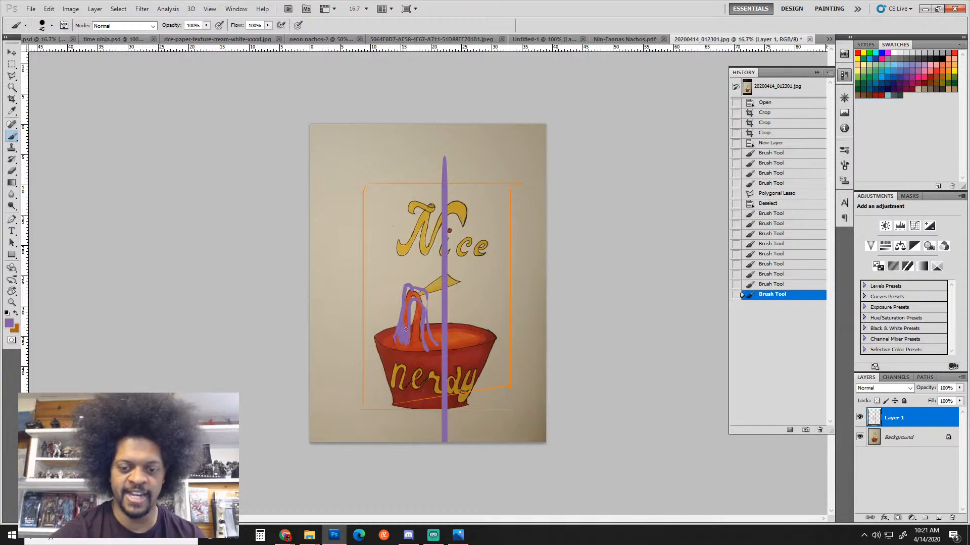
click(408, 292)
click(409, 290)
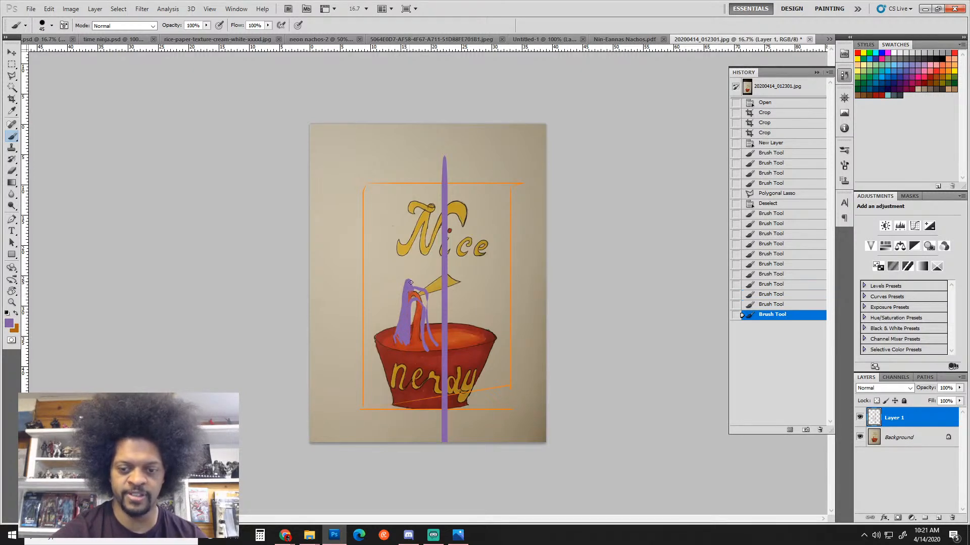
click(409, 293)
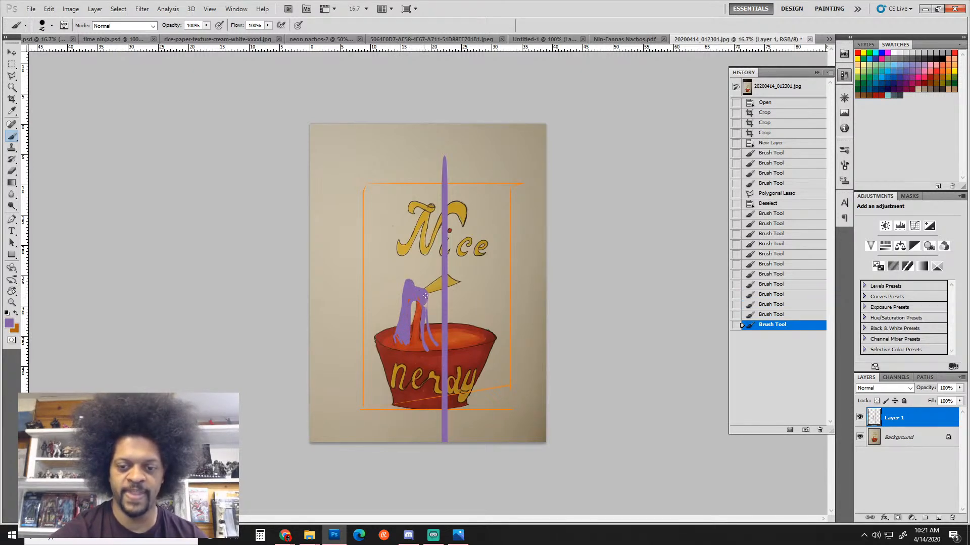
mouse_move(426, 295)
mouse_down()
mouse_move(416, 299)
mouse_move(433, 346)
mouse_up()
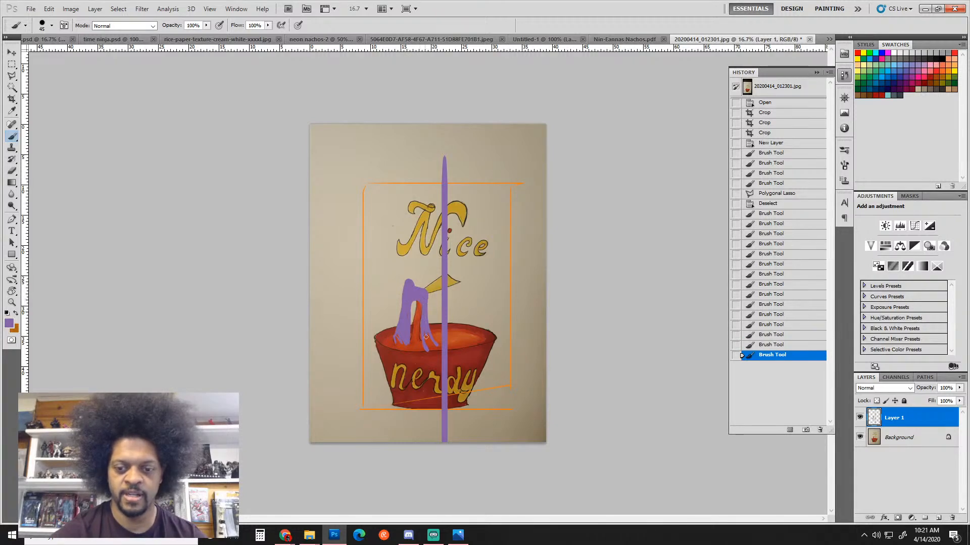
drag(427, 301, 420, 312)
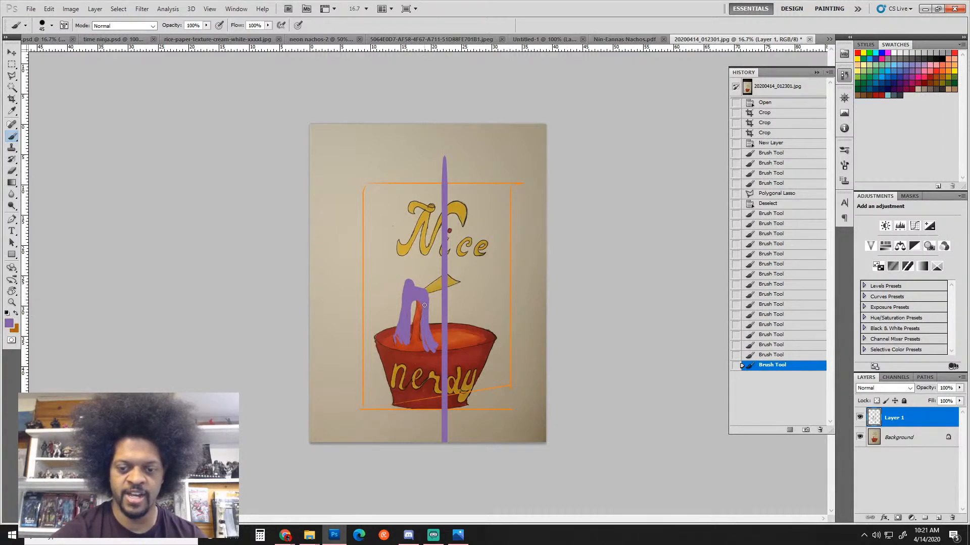
click(430, 355)
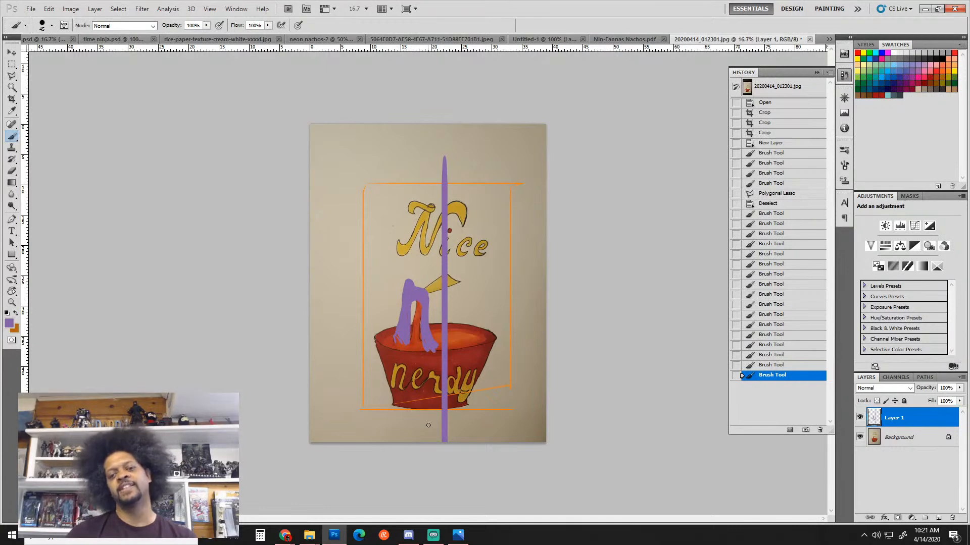
click(388, 346)
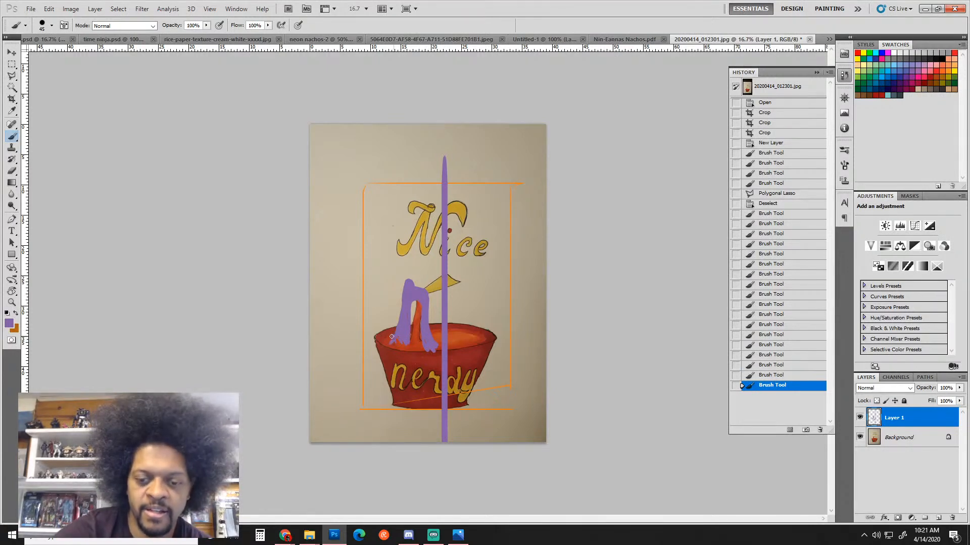
drag(386, 348, 467, 330)
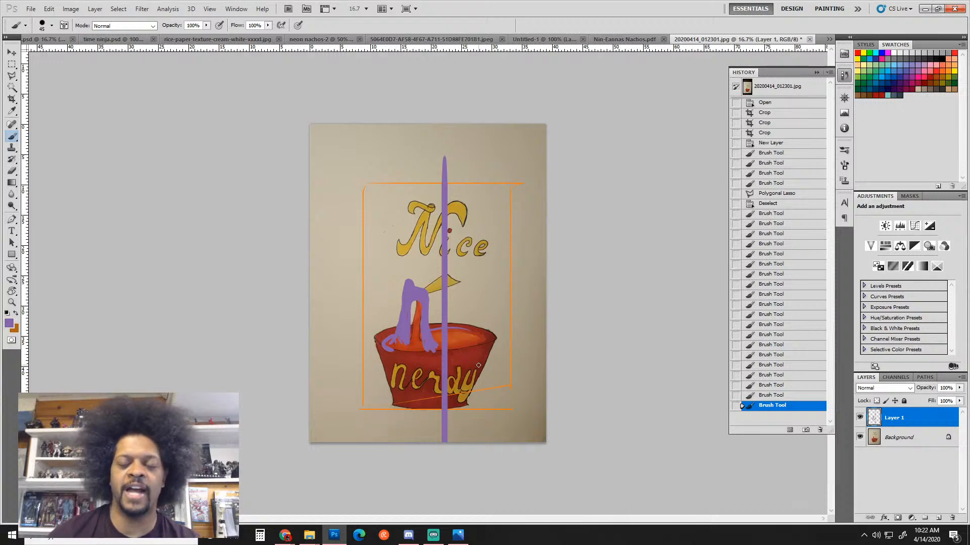
mouse_move(490, 280)
mouse_down()
mouse_move(507, 316)
mouse_move(494, 288)
mouse_move(505, 310)
mouse_move(532, 311)
mouse_move(504, 305)
mouse_move(538, 305)
mouse_move(544, 286)
mouse_move(493, 279)
mouse_move(551, 278)
mouse_move(495, 278)
mouse_move(543, 281)
mouse_up()
Sketch two purple stacked cups along the drawing's right edge
mouse_move(492, 280)
mouse_down()
mouse_move(541, 277)
mouse_move(535, 283)
mouse_up()
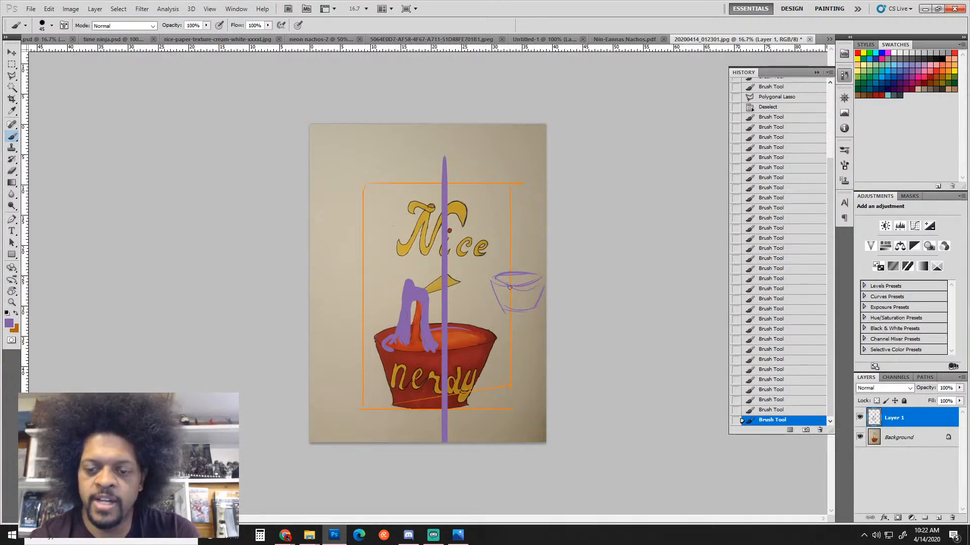
drag(502, 346, 503, 387)
mouse_move(503, 387)
mouse_down()
mouse_move(548, 389)
mouse_move(540, 394)
mouse_up()
mouse_move(499, 349)
mouse_down()
mouse_move(526, 359)
mouse_move(494, 355)
mouse_move(501, 386)
mouse_up()
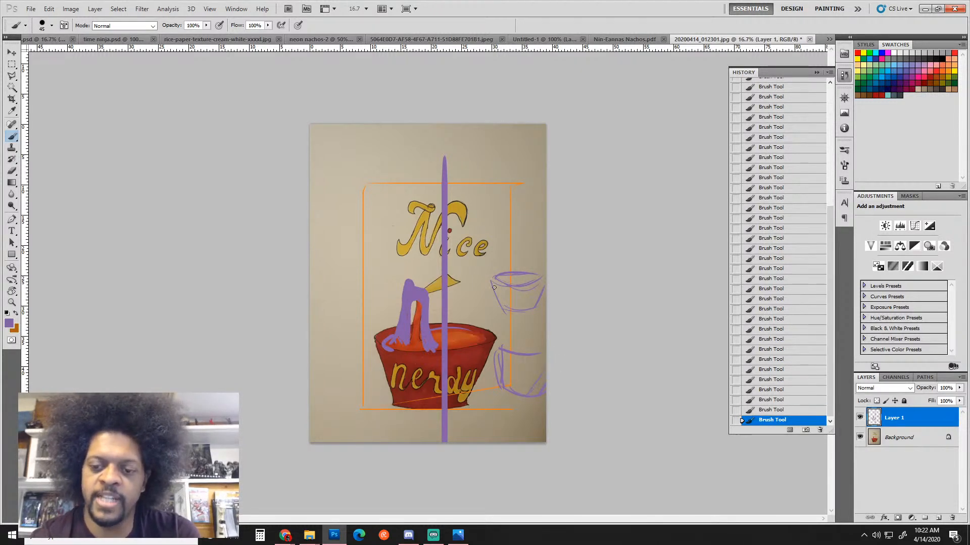
mouse_move(493, 280)
mouse_down()
mouse_move(500, 304)
mouse_move(498, 293)
mouse_move(529, 310)
mouse_move(509, 310)
mouse_move(536, 305)
mouse_move(540, 280)
mouse_move(511, 273)
mouse_move(512, 264)
mouse_move(517, 277)
mouse_move(518, 258)
mouse_move(515, 282)
mouse_up()
mouse_move(516, 270)
mouse_down()
mouse_move(499, 229)
mouse_move(511, 212)
mouse_move(520, 231)
mouse_move(532, 222)
mouse_move(546, 238)
mouse_up()
Letter NICE above the cups and NERDY inside the side bowl in purple
drag(536, 231, 543, 230)
drag(530, 220, 544, 218)
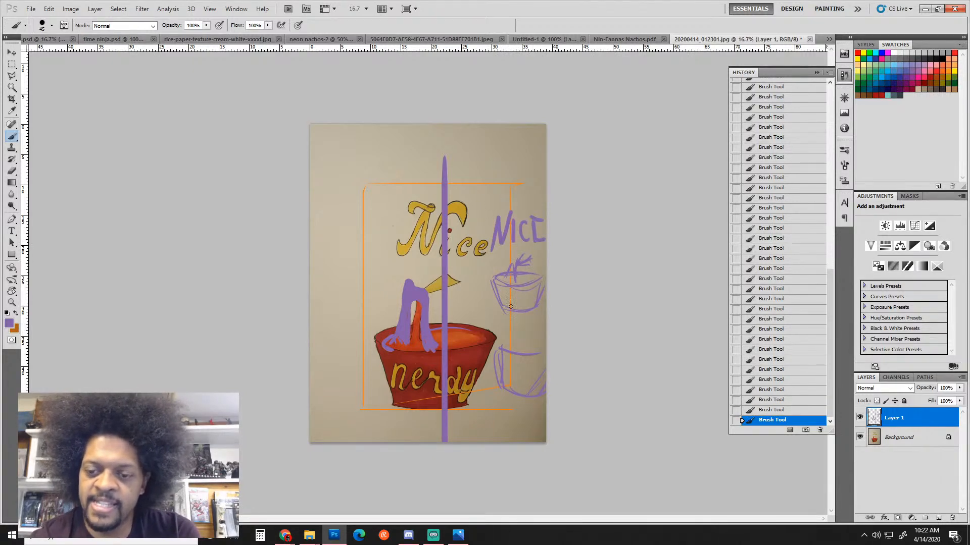
mouse_move(480, 284)
mouse_down()
mouse_move(535, 313)
mouse_move(487, 272)
mouse_up()
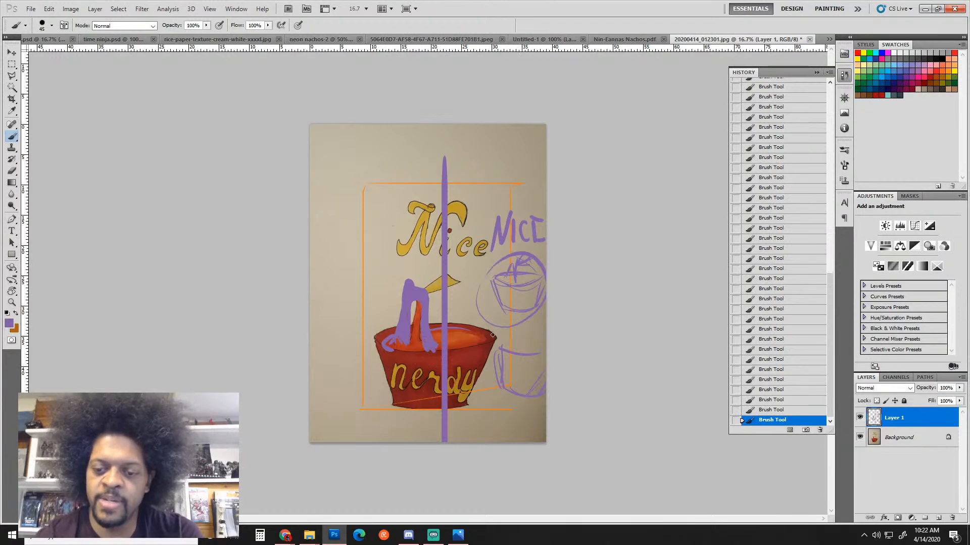
mouse_move(492, 333)
mouse_down()
mouse_move(504, 320)
mouse_move(513, 345)
mouse_move(511, 334)
mouse_up()
drag(505, 328, 515, 345)
drag(513, 327, 527, 341)
drag(535, 318, 541, 345)
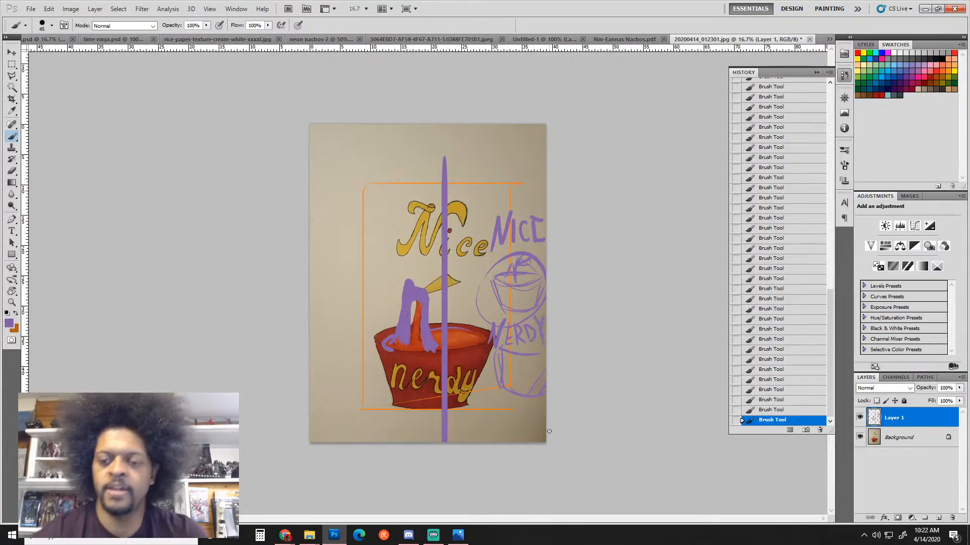
Remove a stray mark and draw the left and top edges of an upper-left box
drag(332, 144, 332, 163)
key(ctrl+z)
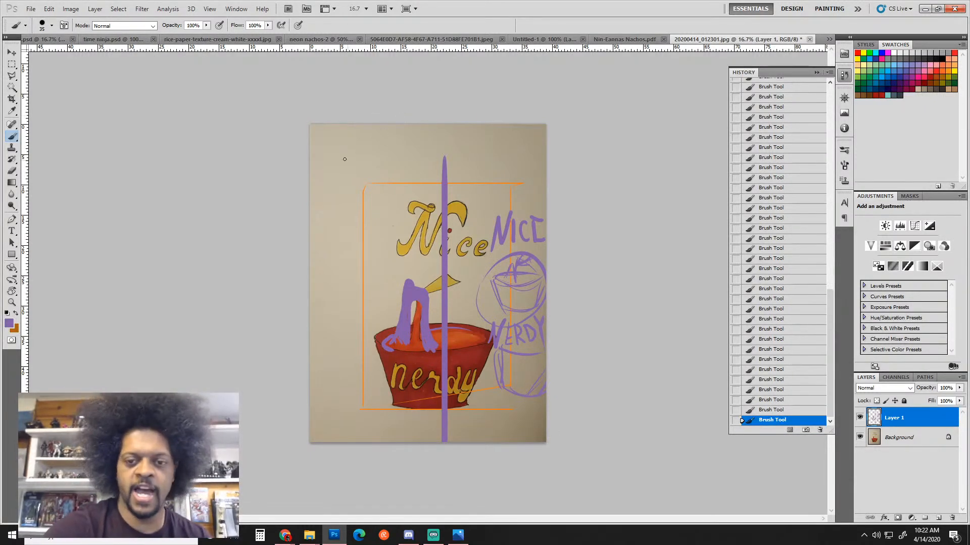
mouse_move(325, 146)
mouse_down()
mouse_move(324, 231)
mouse_move(379, 139)
mouse_move(379, 230)
mouse_move(388, 230)
mouse_up()
Paint two light-blue panels inside the purple top-left frame, with a curve beside them
click(894, 65)
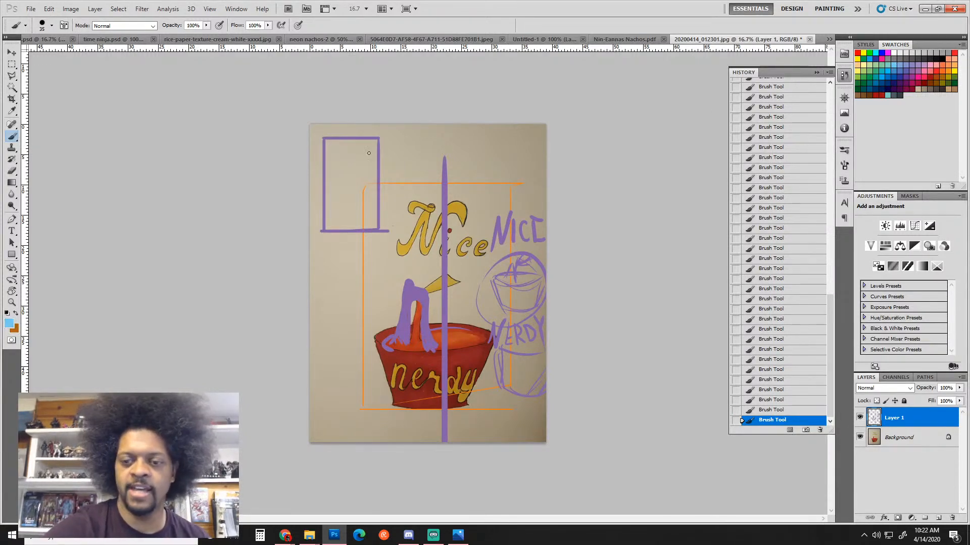
mouse_move(328, 146)
mouse_down()
mouse_move(373, 145)
mouse_move(374, 166)
mouse_move(329, 169)
mouse_move(374, 166)
mouse_move(330, 201)
mouse_move(370, 173)
mouse_up()
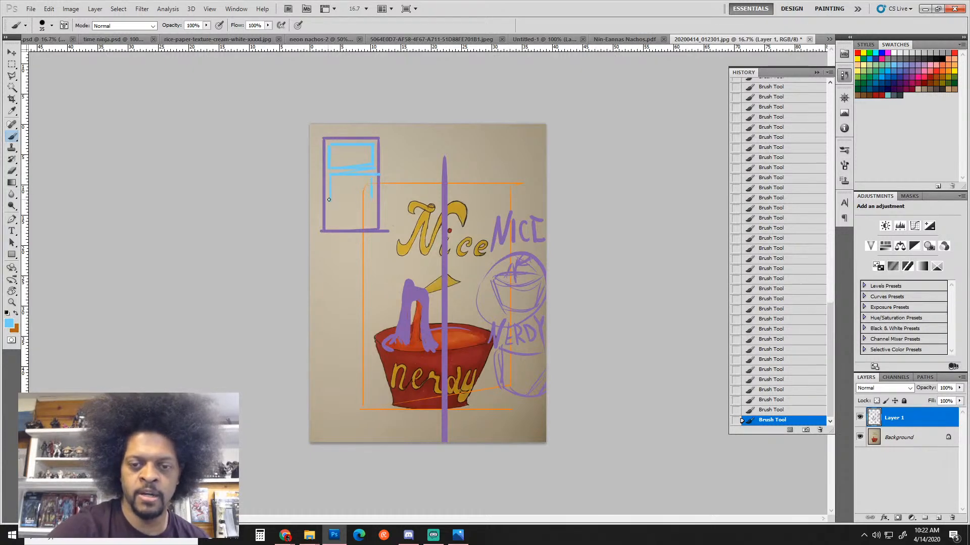
mouse_move(330, 207)
mouse_down()
mouse_move(371, 205)
mouse_move(369, 220)
mouse_move(331, 226)
mouse_move(372, 222)
mouse_up()
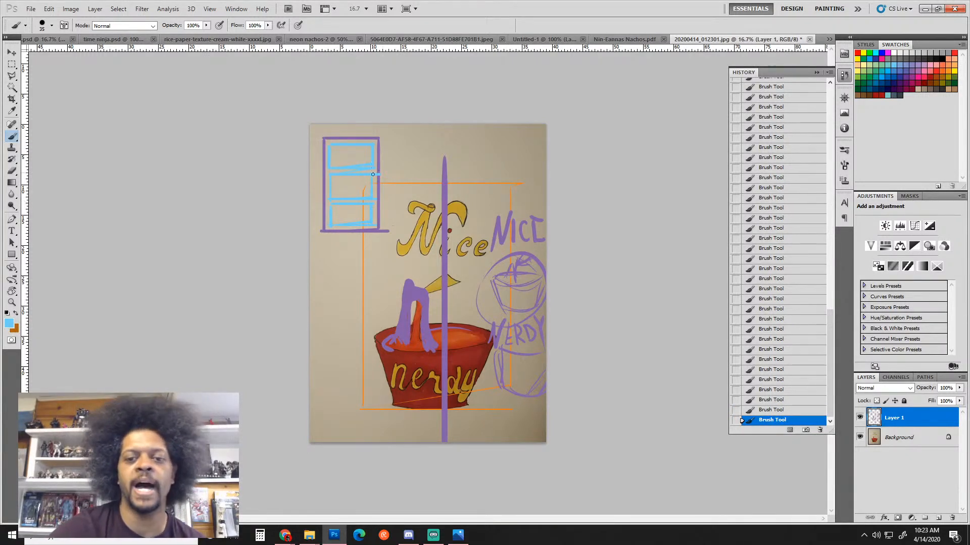
drag(387, 205, 389, 232)
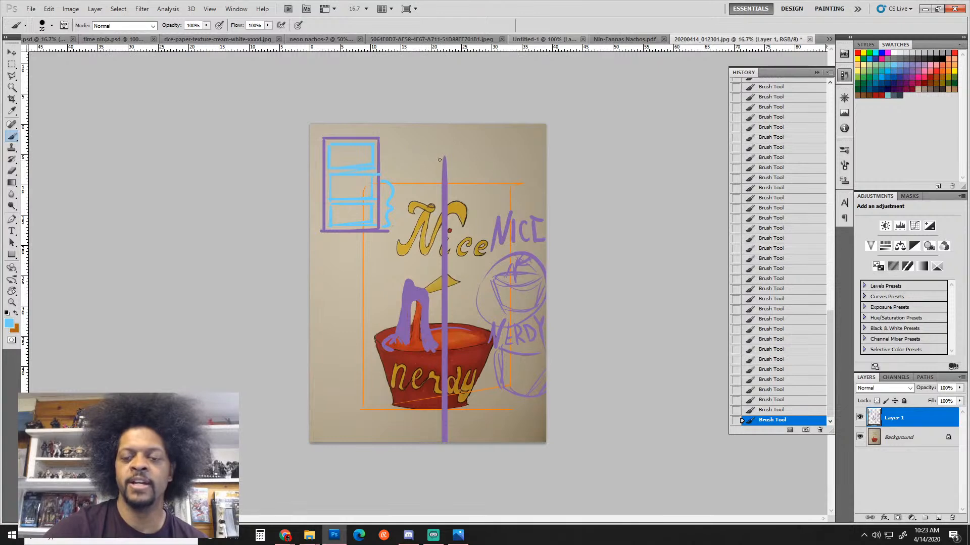
Sketch a light-blue NICE title at the top and NERDY lettering over the noodle
mouse_move(457, 155)
mouse_down()
mouse_move(469, 155)
mouse_move(460, 144)
mouse_up()
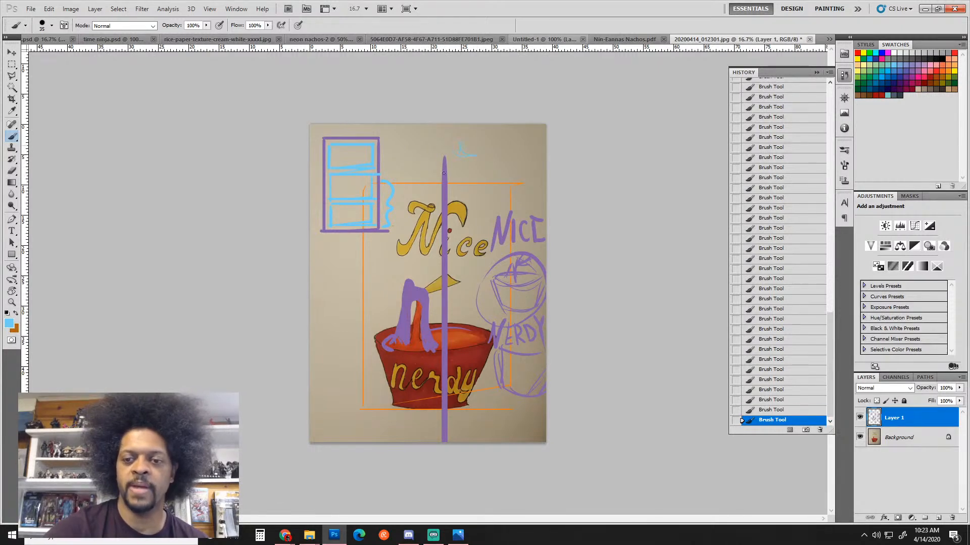
drag(437, 181, 475, 156)
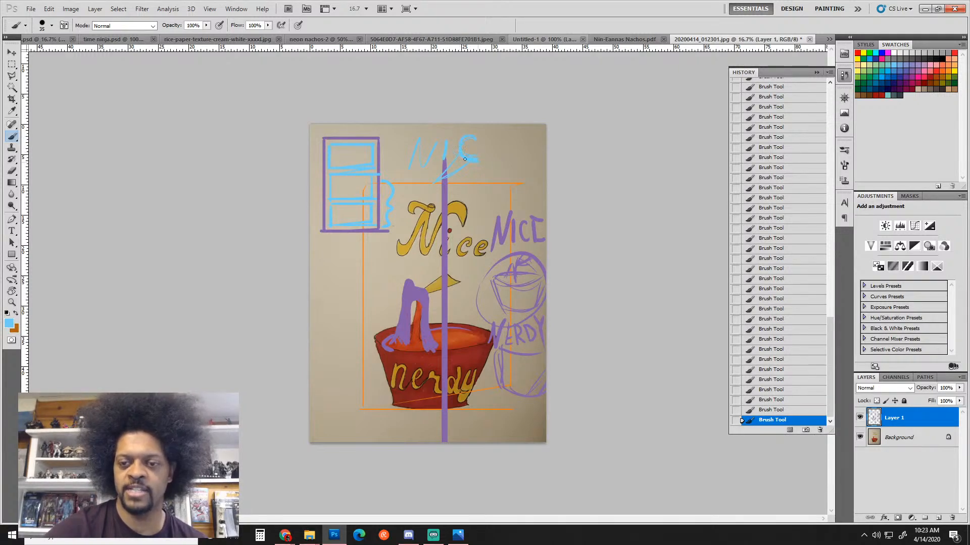
mouse_move(465, 159)
mouse_down()
mouse_move(423, 189)
mouse_move(470, 166)
mouse_move(430, 188)
mouse_move(481, 144)
mouse_move(497, 159)
mouse_up()
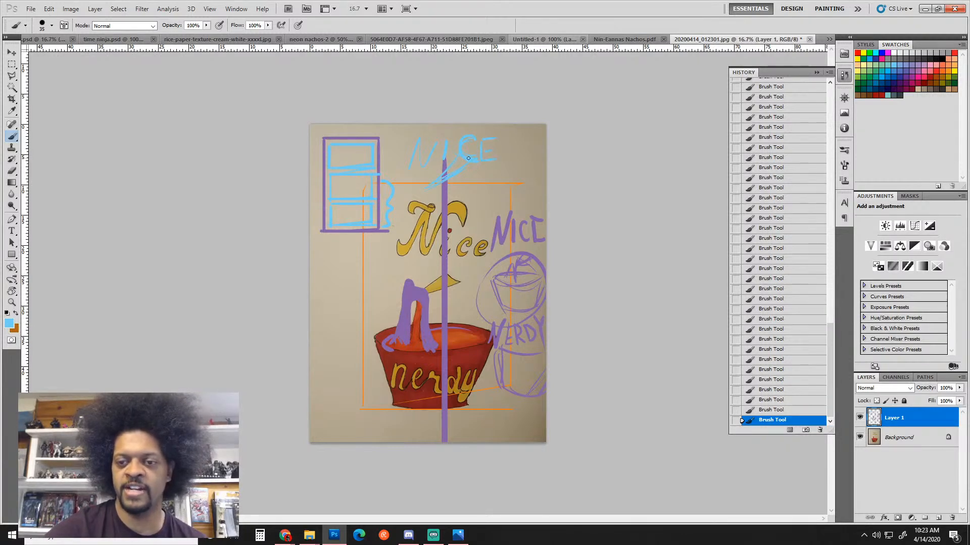
mouse_move(414, 213)
mouse_down()
mouse_move(432, 208)
mouse_move(451, 221)
mouse_move(424, 190)
mouse_move(438, 237)
mouse_move(457, 216)
mouse_up()
mouse_move(393, 231)
mouse_down()
mouse_move(409, 271)
mouse_move(480, 242)
mouse_up()
mouse_move(387, 311)
mouse_down()
mouse_move(419, 279)
mouse_move(427, 302)
mouse_move(434, 287)
mouse_move(457, 300)
mouse_move(473, 290)
mouse_move(484, 309)
mouse_up()
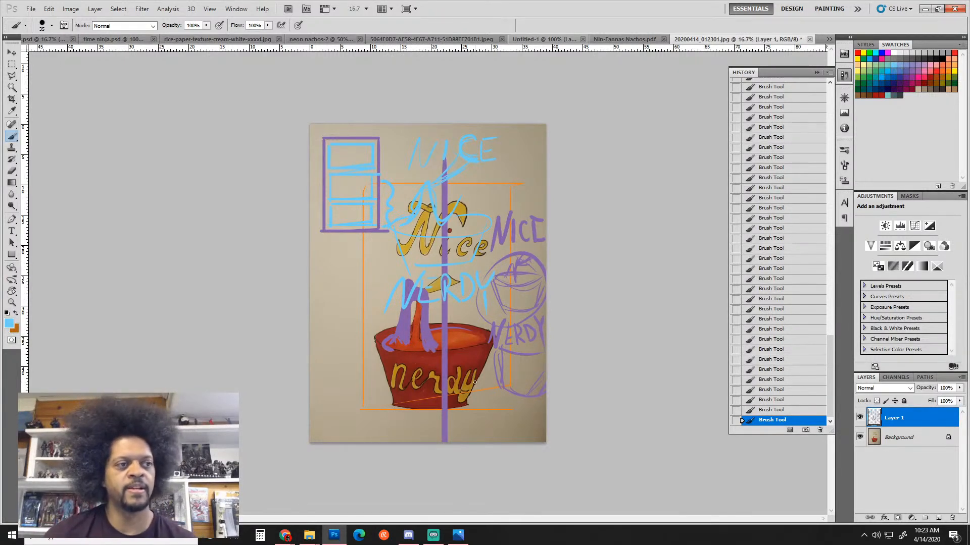
Step back through history to remove the light-blue NERDY and NICE lettering
key(ctrl+z)
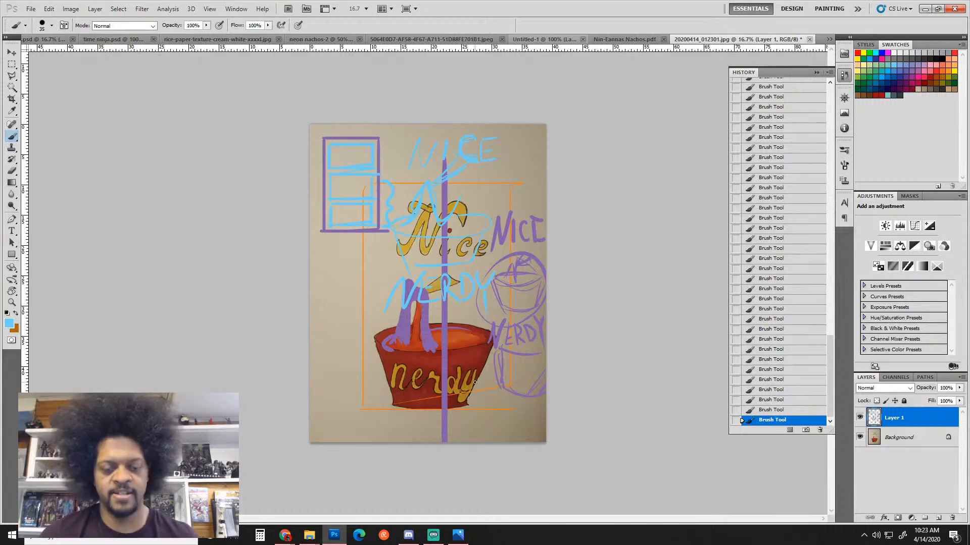
key(ctrl+alt+z)
key(ctrl+alt+z)
key(ctrl+alt+z)
key(ctrl+alt+z)
key(ctrl+alt+z)
key(ctrl+alt+z)
key(ctrl+alt+z)
key(ctrl+alt+z)
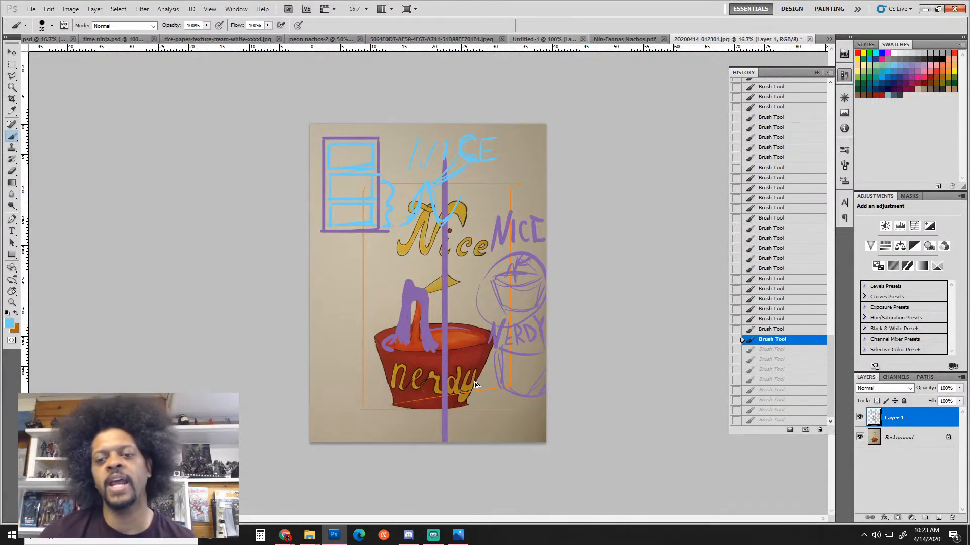
key(ctrl+alt+z)
key(ctrl+alt+z)
key(ctrl+alt+z)
key(ctrl+alt+z)
key(ctrl+alt+z)
key(ctrl+alt+z)
key(ctrl+alt+z)
key(ctrl+alt+z)
key(ctrl+alt+z)
key(ctrl+alt+z)
key(ctrl+alt+z)
key(ctrl+alt+z)
key(ctrl+alt+z)
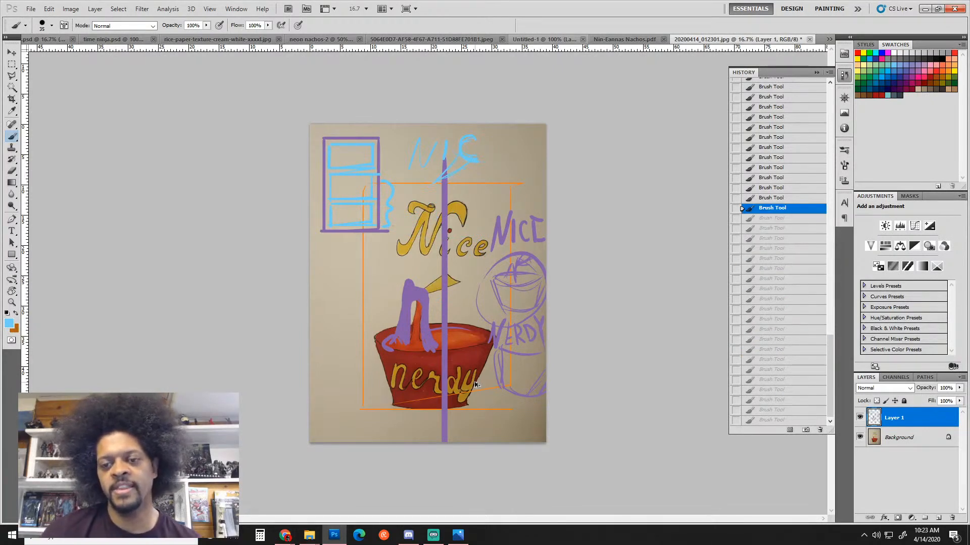
key(ctrl+alt+z)
key(ctrl+alt+z)
key(ctrl+alt+z)
key(ctrl+alt+z)
key(ctrl+alt+z)
key(ctrl+alt+z)
key(ctrl+alt+z)
key(ctrl+alt+z)
key(ctrl+alt+z)
key(ctrl+alt+z)
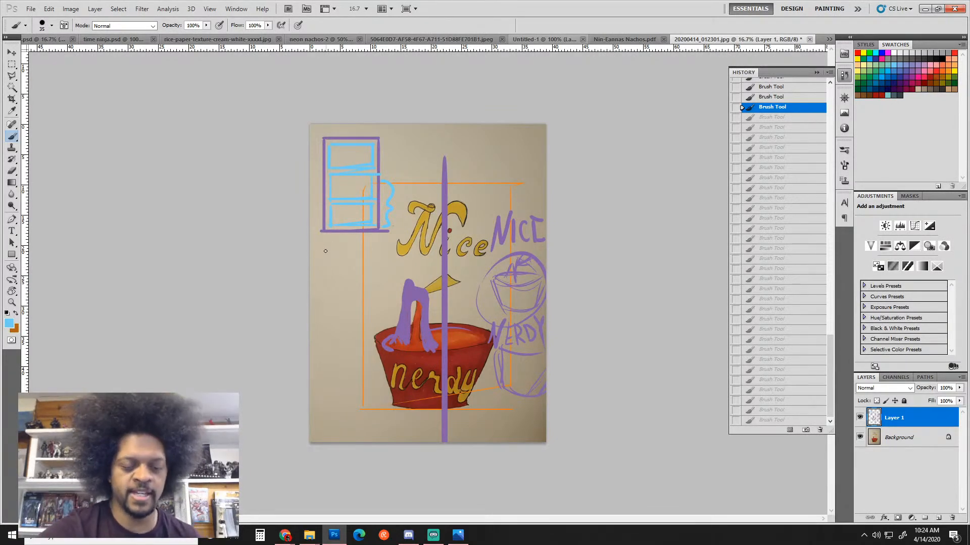
Try light-blue NICE and Nerdy lettering at left, undo it, and draw an arrow into the bowl
mouse_move(325, 251)
mouse_down()
mouse_move(323, 272)
mouse_move(338, 250)
mouse_move(345, 270)
mouse_move(383, 251)
mouse_up()
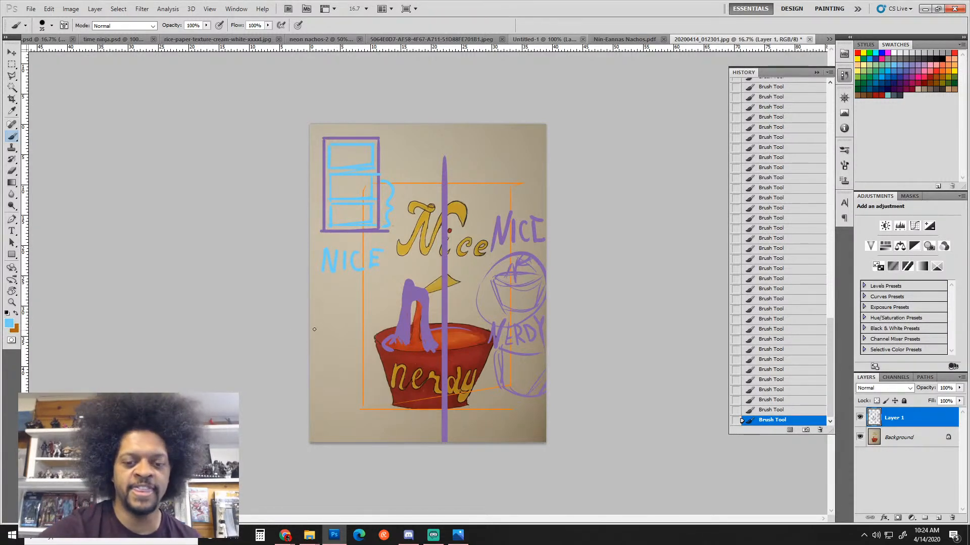
mouse_move(315, 329)
mouse_down()
mouse_move(318, 314)
mouse_move(328, 335)
mouse_move(335, 314)
mouse_move(337, 335)
mouse_move(381, 318)
mouse_move(349, 353)
mouse_move(353, 371)
mouse_up()
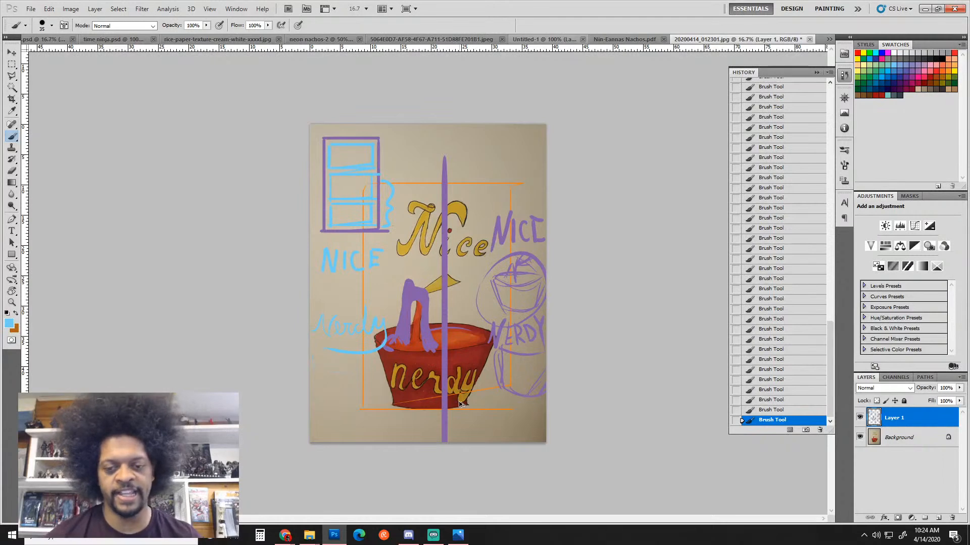
key(ctrl+alt+z)
key(ctrl+alt+z)
key(ctrl+alt+z)
key(ctrl+alt+z)
key(ctrl+alt+z)
key(ctrl+alt+z)
key(ctrl+alt+z)
key(ctrl+alt+z)
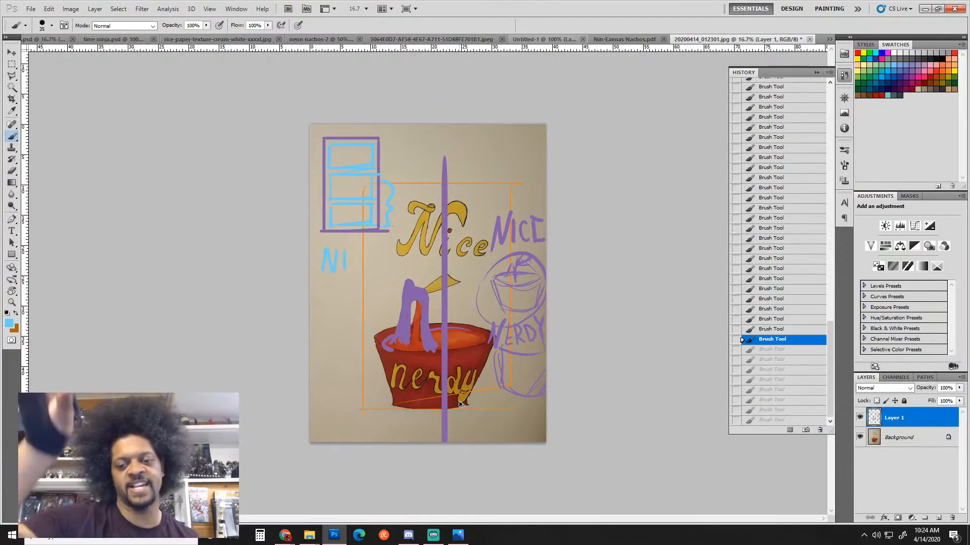
key(ctrl+alt+z)
key(ctrl+alt+z)
key(ctrl+alt+z)
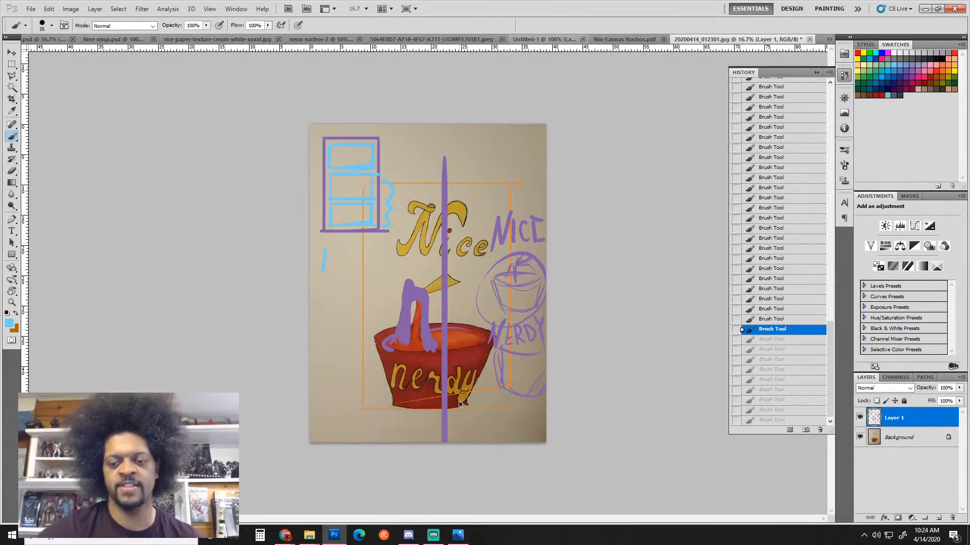
drag(472, 301, 465, 329)
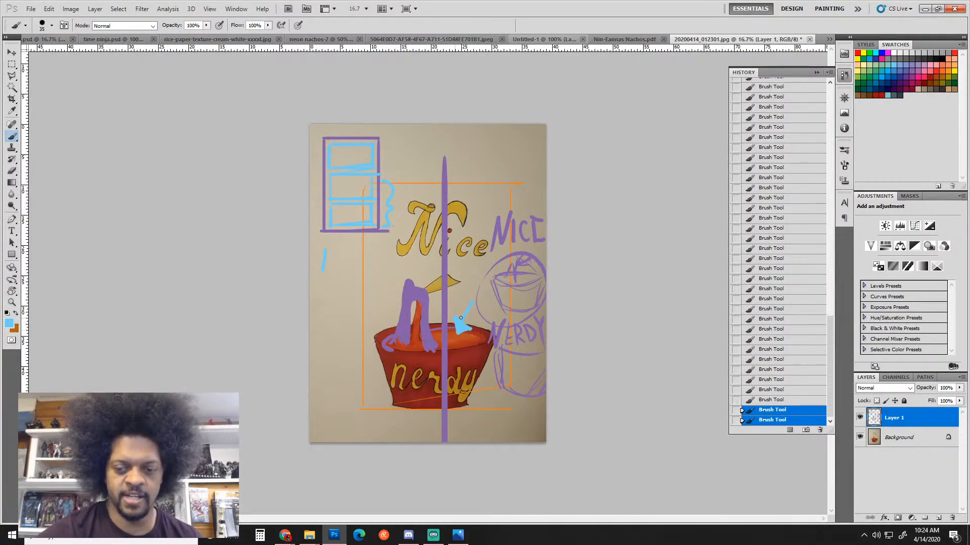
drag(478, 294, 476, 301)
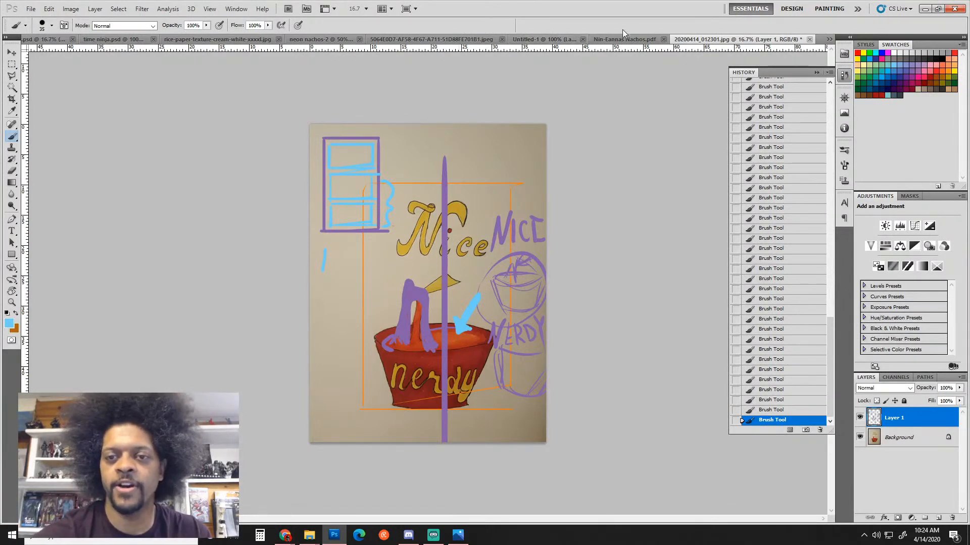
Cycle through the neon nachos-2 and Nerdy Nachos documents to the Untitled-1 Nice 'N' Nerdy logo
click(328, 39)
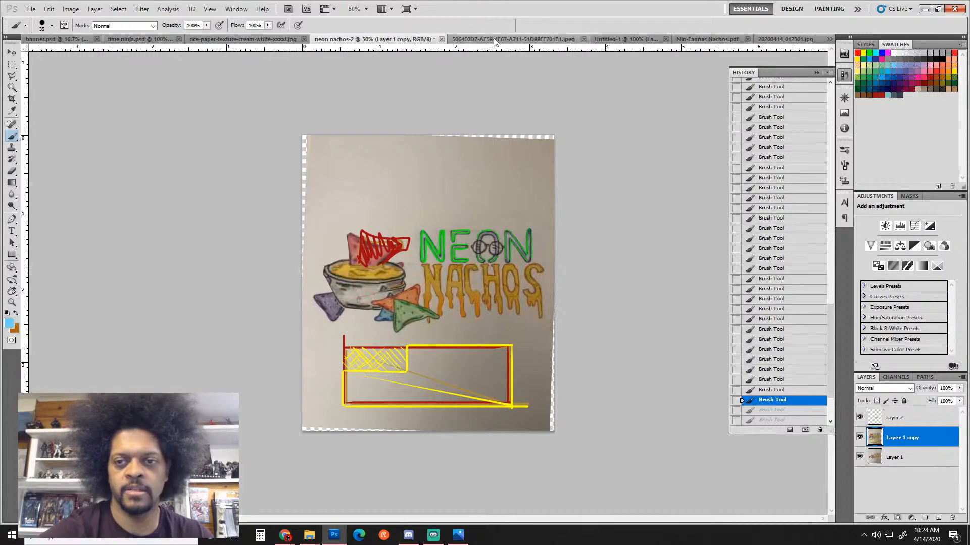
click(543, 41)
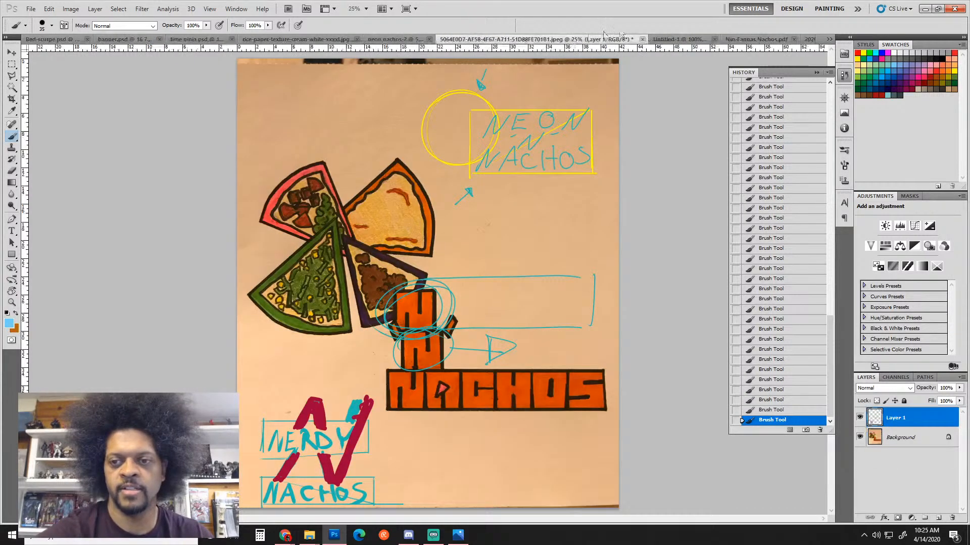
click(682, 36)
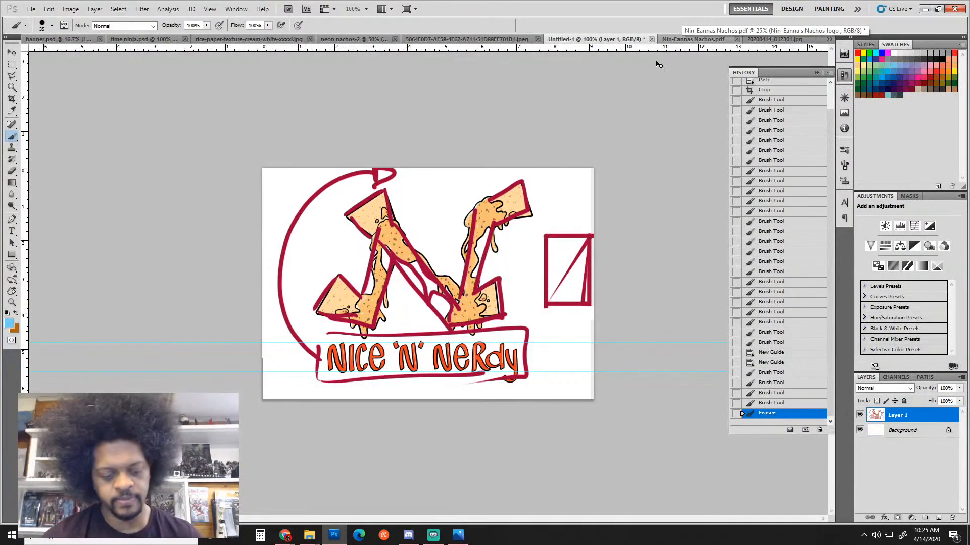
Step back to remove most red redesign strokes, then go to the 20200414_012301.jpg painting
key(ctrl+alt+z)
key(ctrl+alt+z)
key(ctrl+alt+z)
key(ctrl+alt+z)
key(ctrl+alt+z)
key(ctrl+alt+z)
key(ctrl+alt+z)
key(ctrl+alt+z)
key(ctrl+alt+z)
key(ctrl+alt+z)
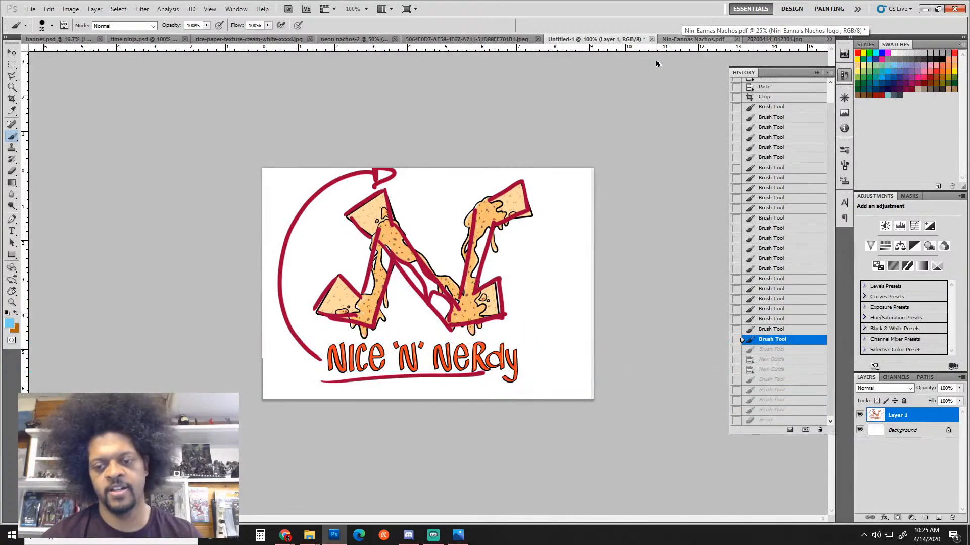
key(ctrl+alt+z)
key(ctrl+alt+z)
key(ctrl+alt+z)
key(ctrl+alt+z)
key(ctrl+alt+z)
key(ctrl+alt+z)
key(ctrl+alt+z)
key(ctrl+alt+z)
key(ctrl+alt+z)
key(ctrl+alt+z)
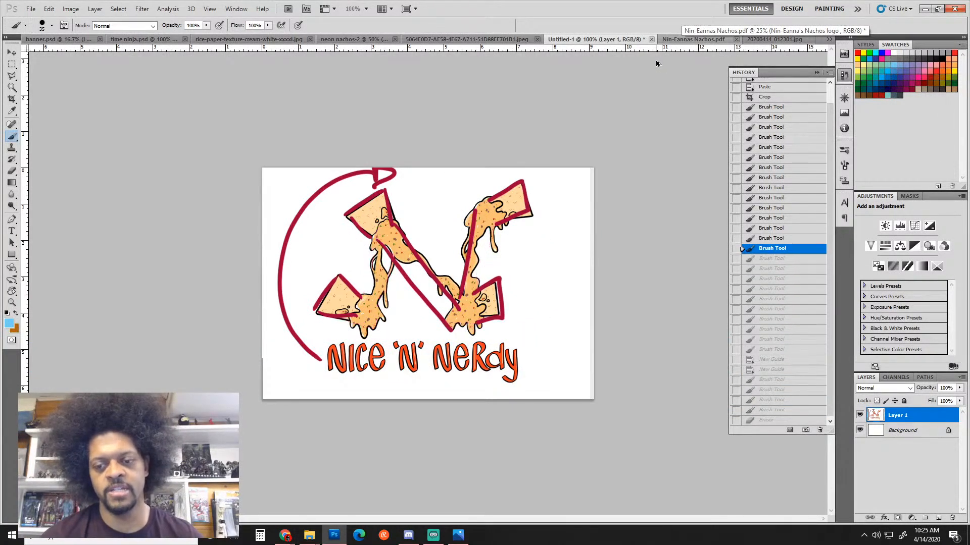
key(ctrl+alt+z)
key(ctrl+alt+z)
key(ctrl+alt+z)
key(ctrl+alt+z)
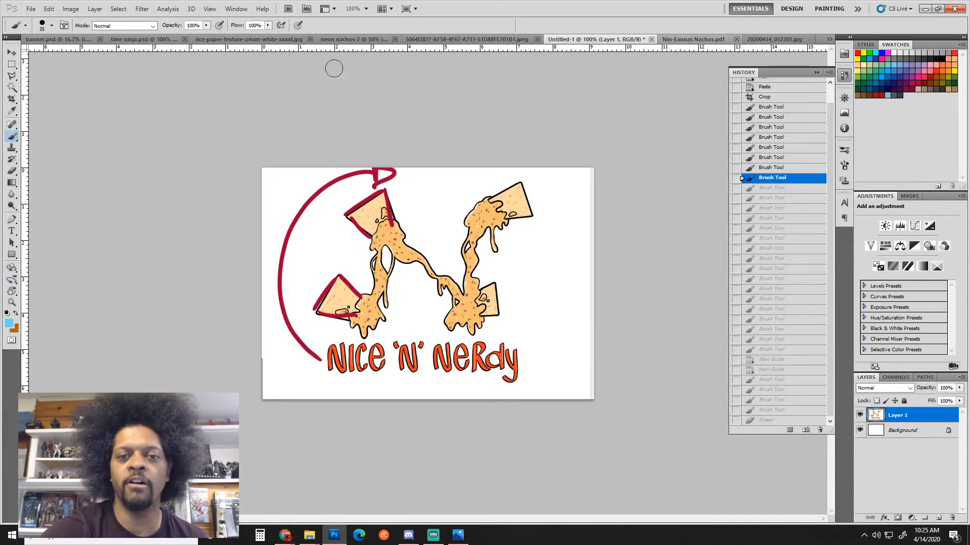
click(769, 40)
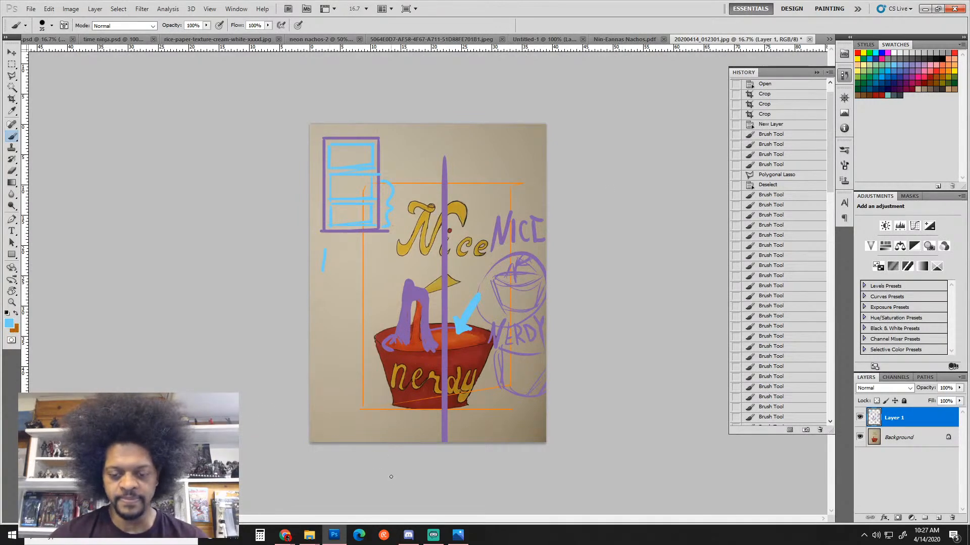
Go to the next student's Blackboard submission and open the downloaded PDF in Photoshop
mouse_move(285, 535)
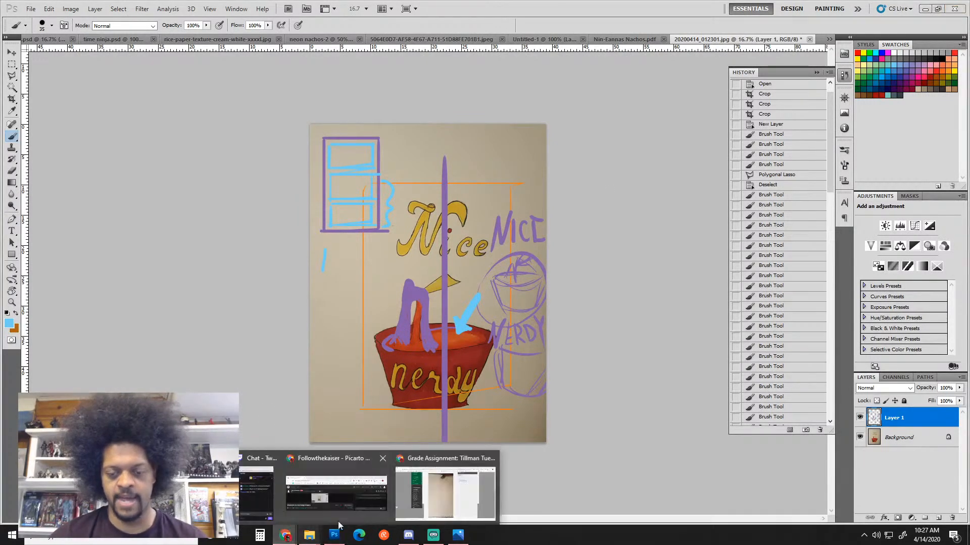
click(432, 505)
scroll(537, 300, up, 4)
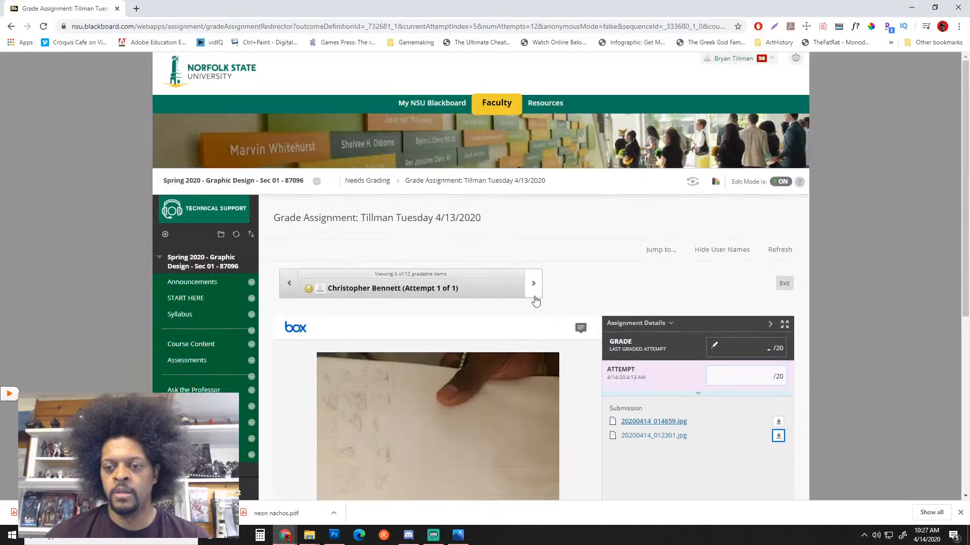
click(538, 293)
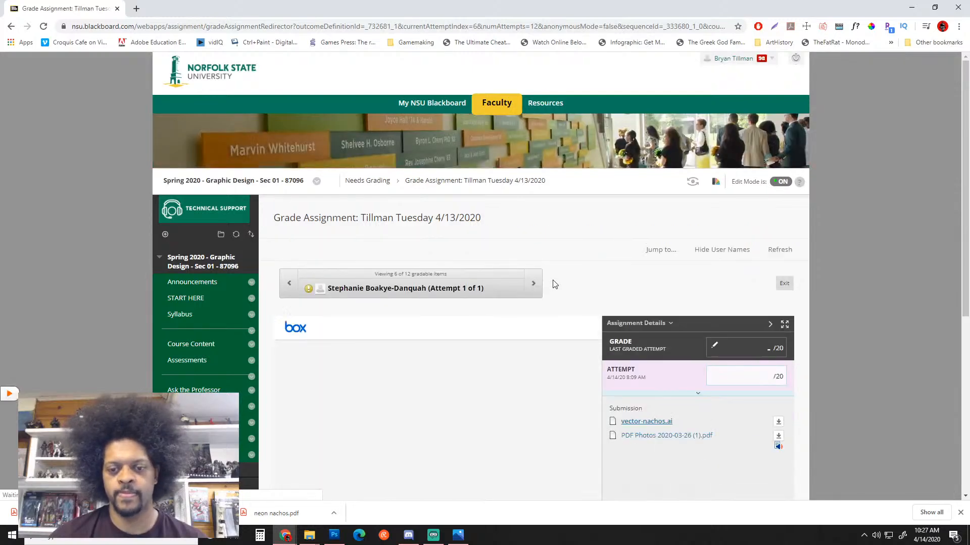
scroll(555, 284, down, 5)
scroll(557, 282, up, 3)
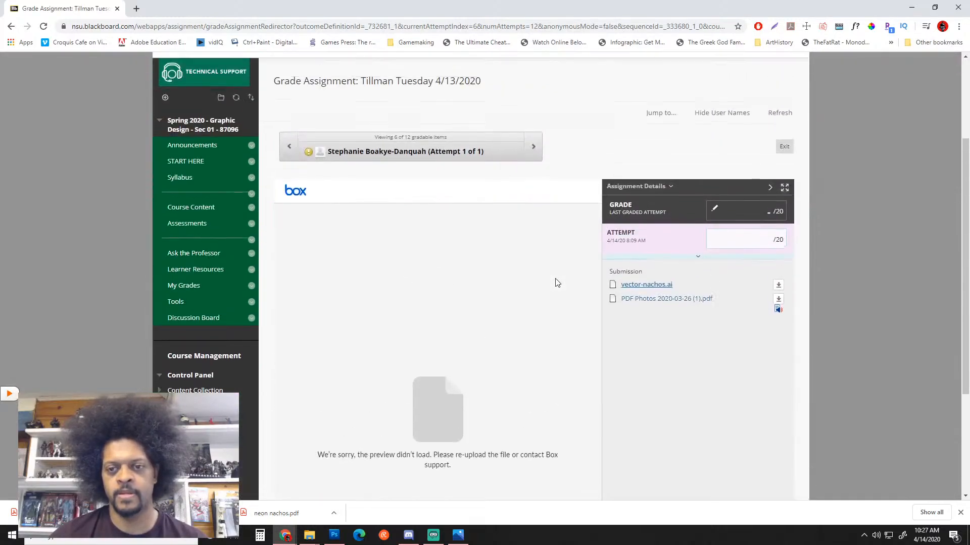
scroll(558, 283, down, 1)
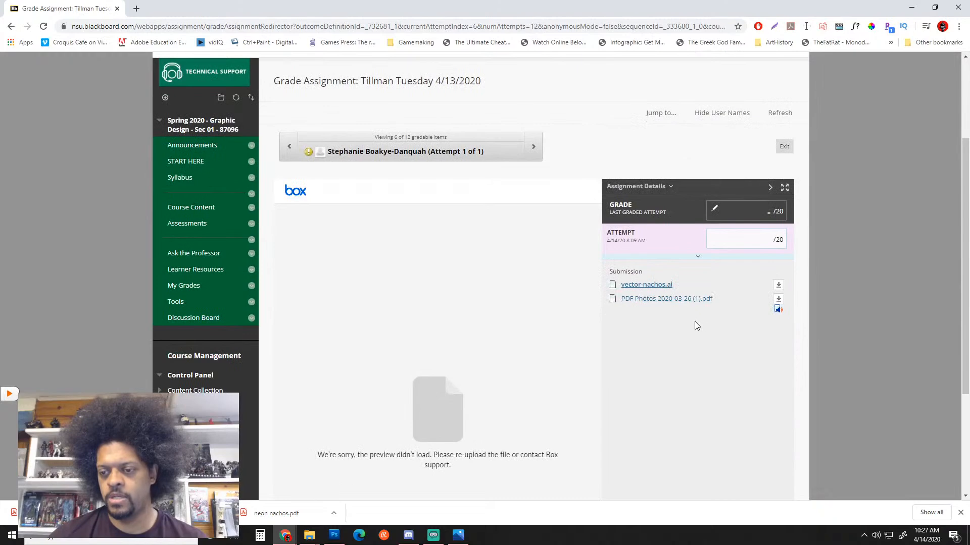
click(779, 300)
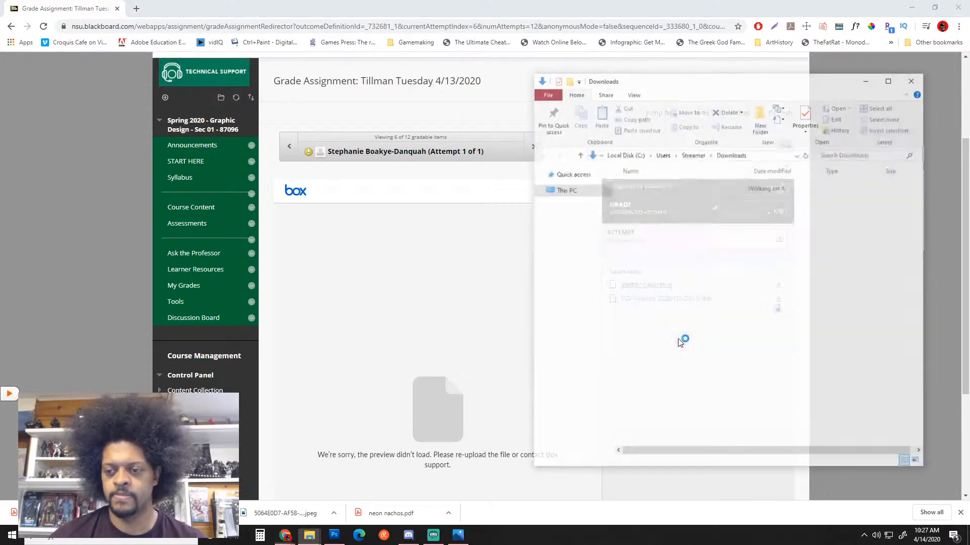
drag(660, 204, 909, 488)
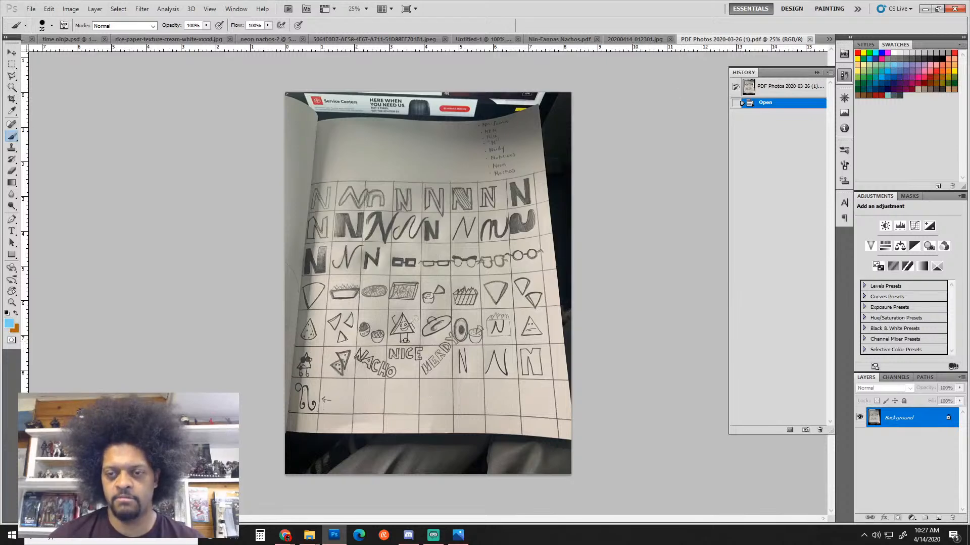
Download the vector-nachos.ai submission and open it in Adobe Illustrator 2020
click(635, 39)
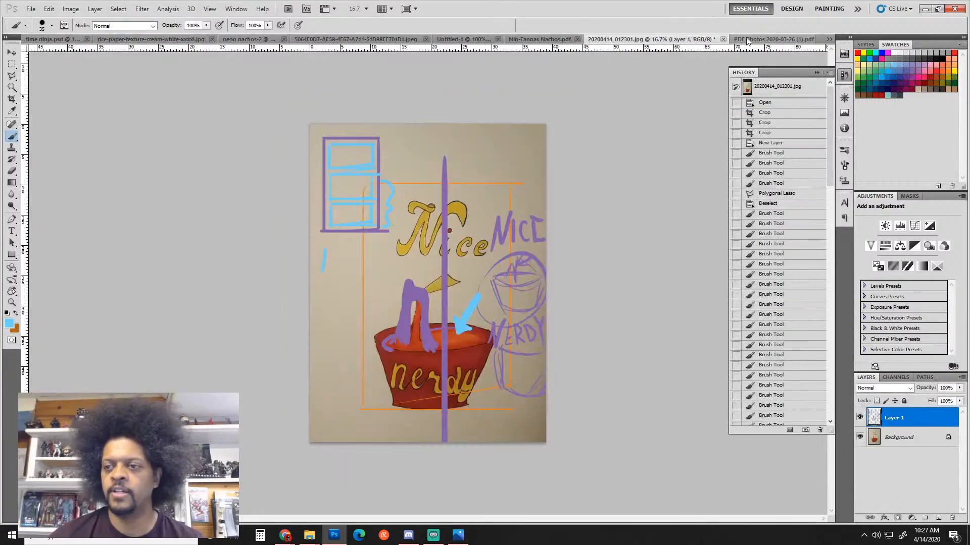
click(747, 39)
click(925, 8)
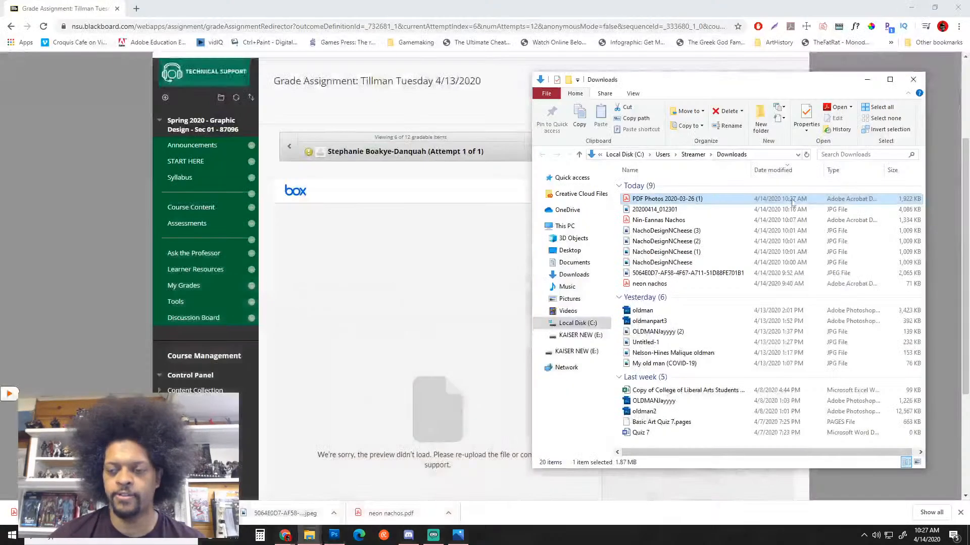
click(362, 279)
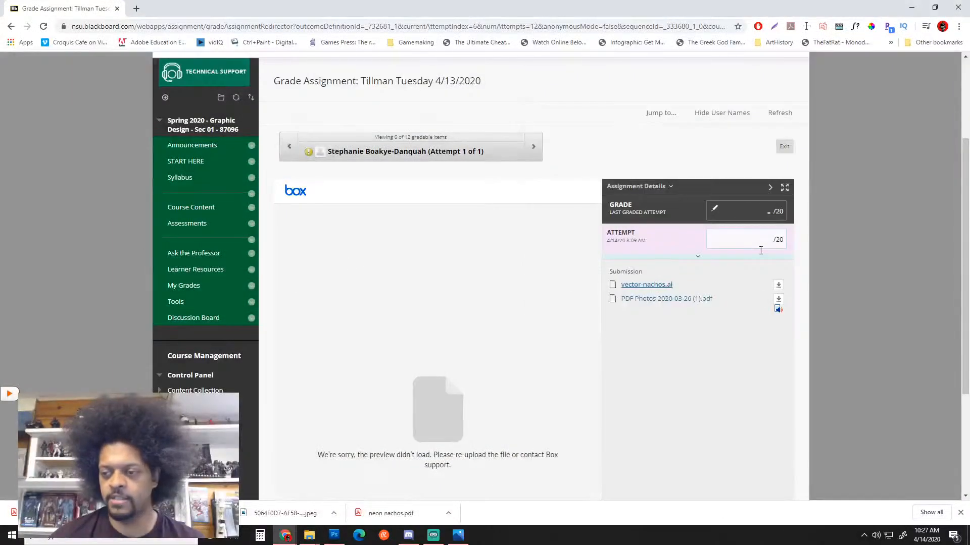
click(780, 288)
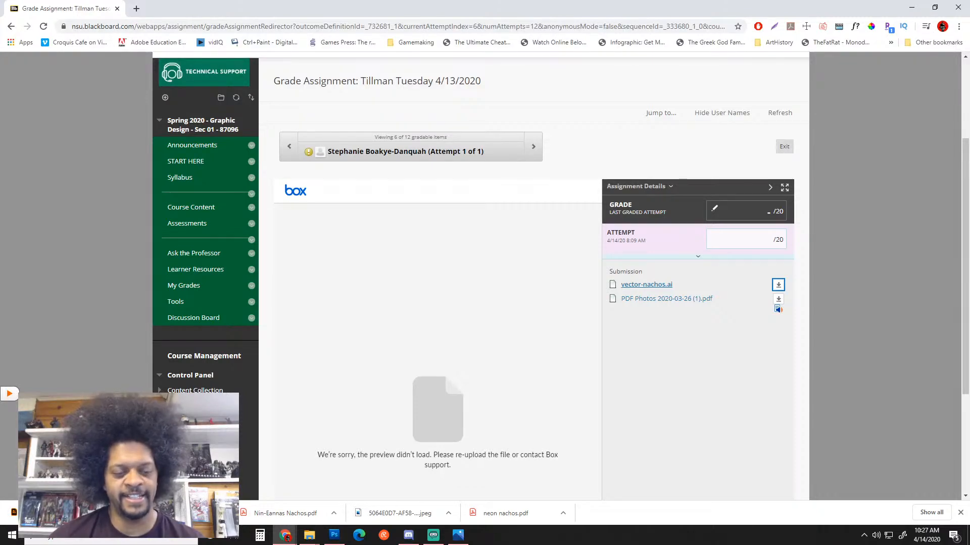
click(309, 535)
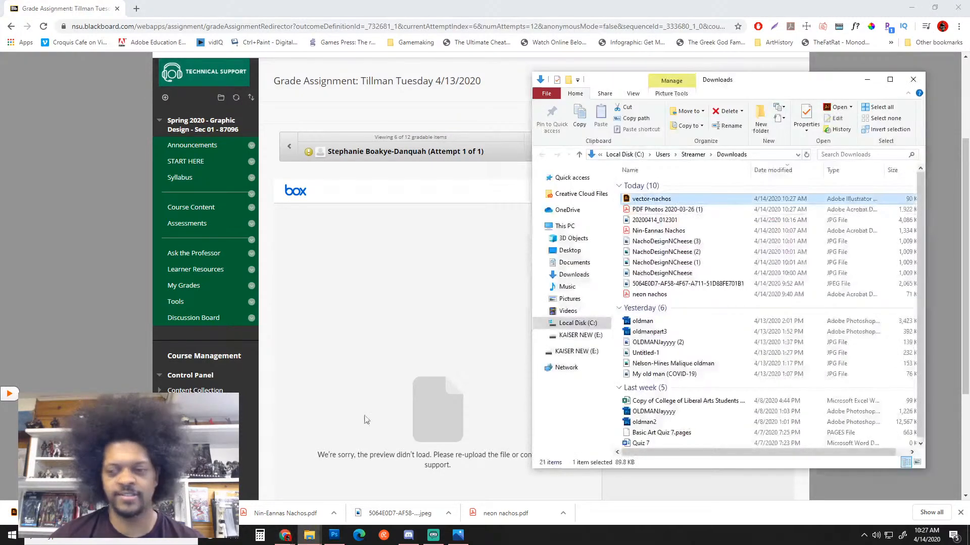
double_click(677, 197)
right_click(677, 198)
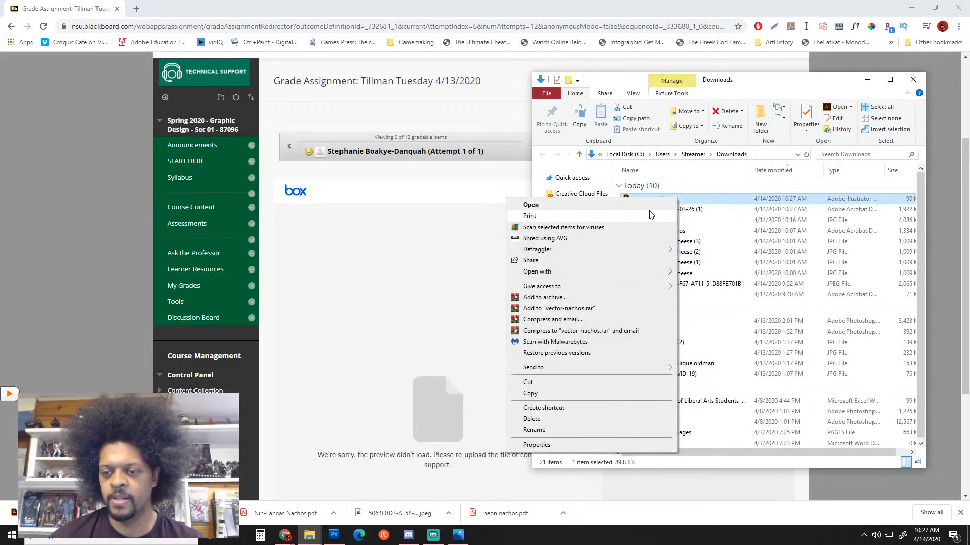
mouse_move(661, 273)
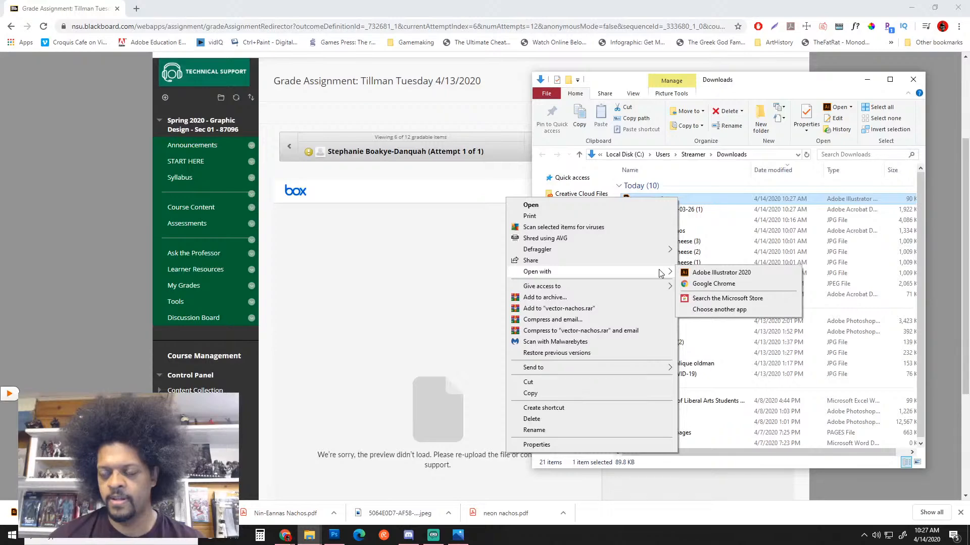
click(706, 273)
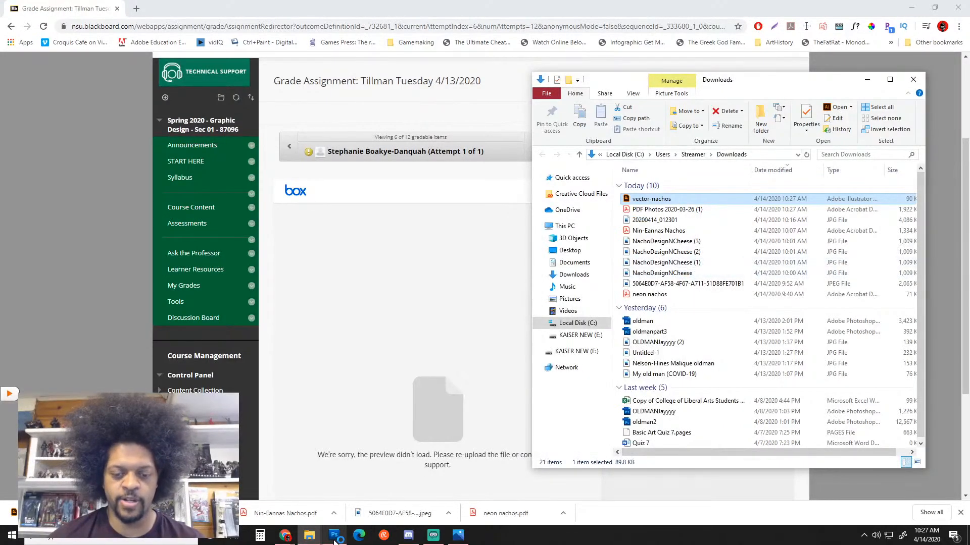
Download the next ungraded student's Neon Nachos JPEG and open it in Photoshop
click(195, 461)
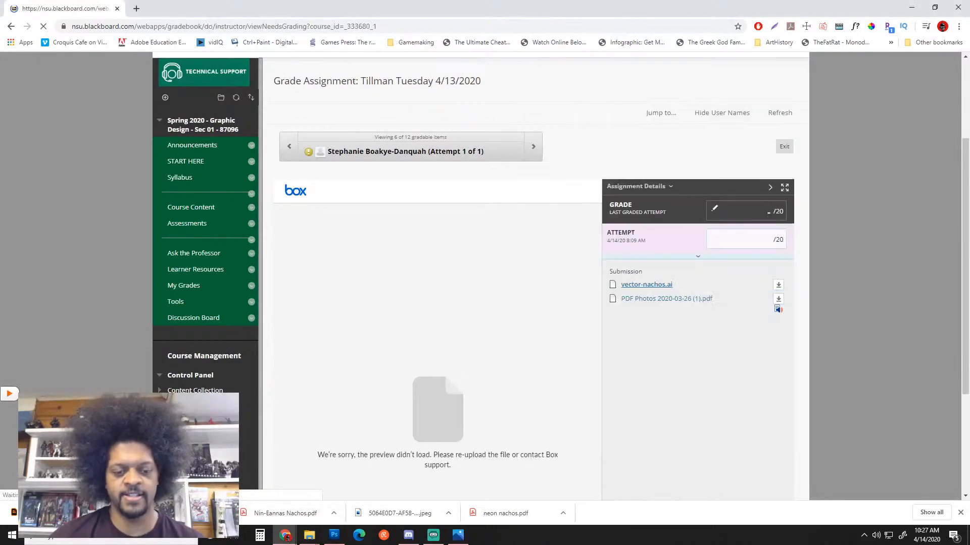
scroll(501, 334, down, 2)
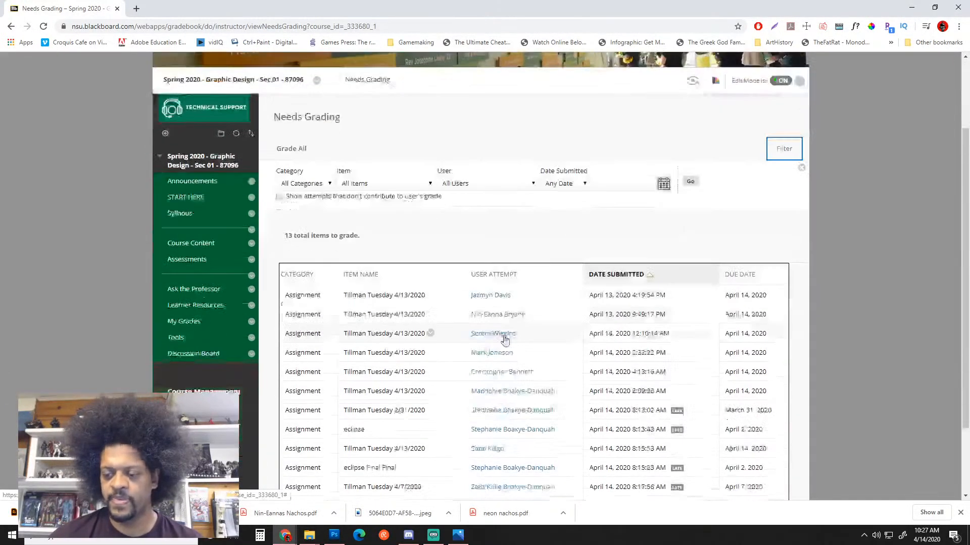
click(488, 449)
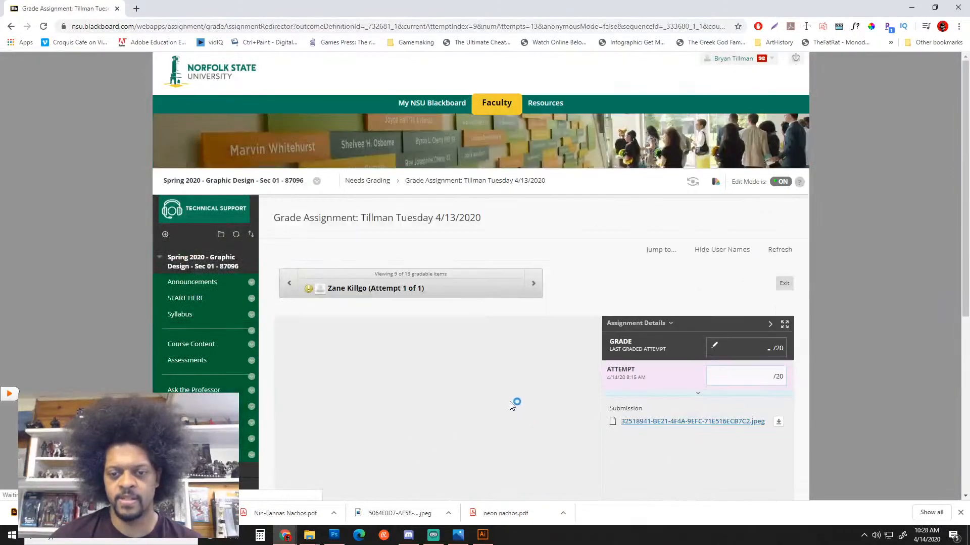
scroll(637, 380, down, 5)
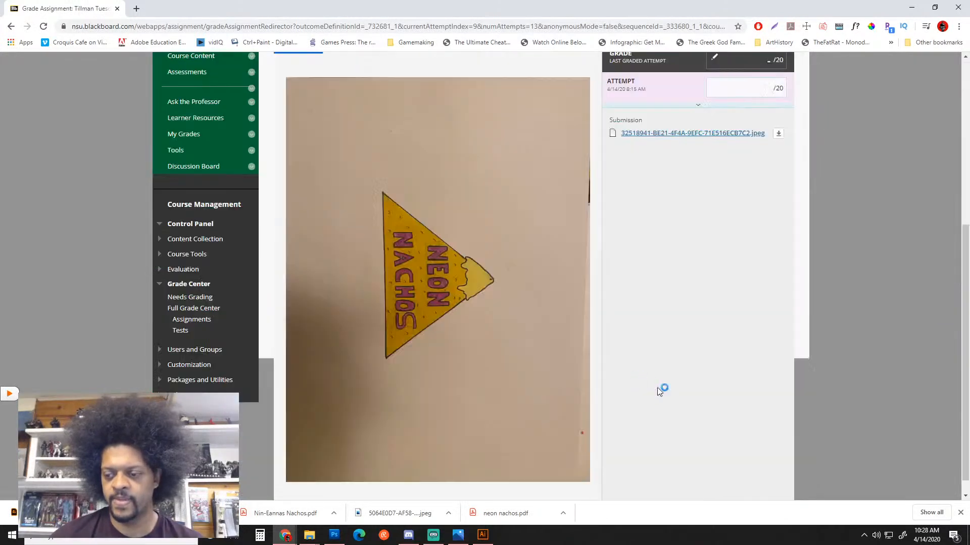
click(780, 135)
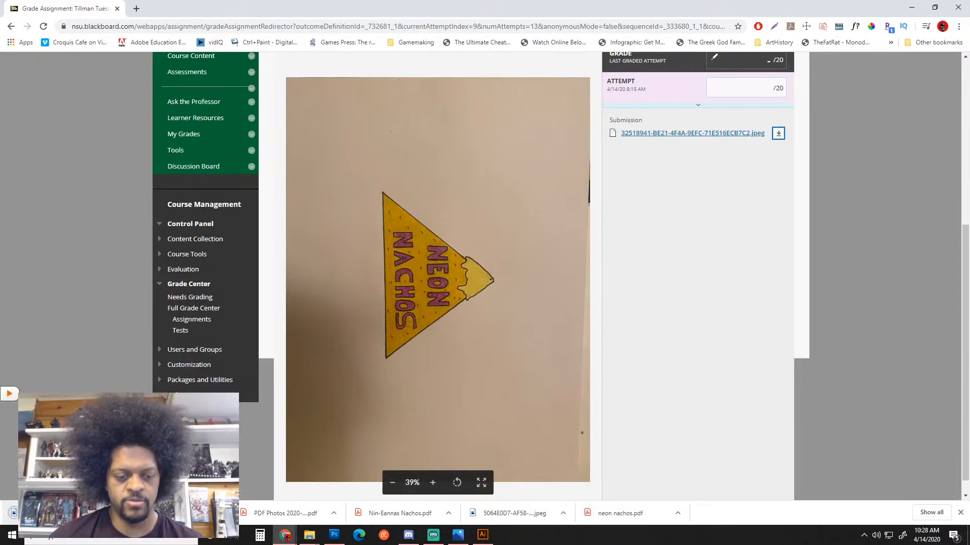
click(131, 480)
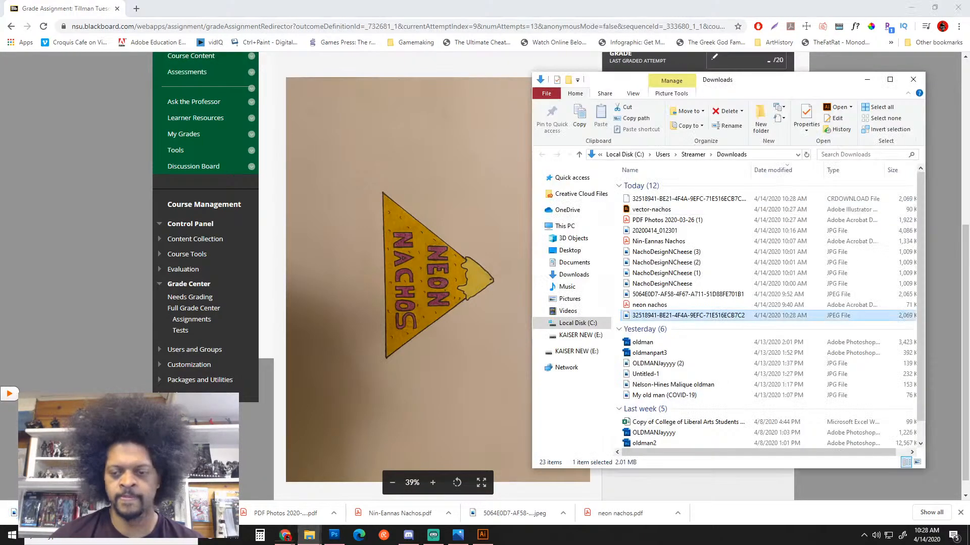
click(661, 316)
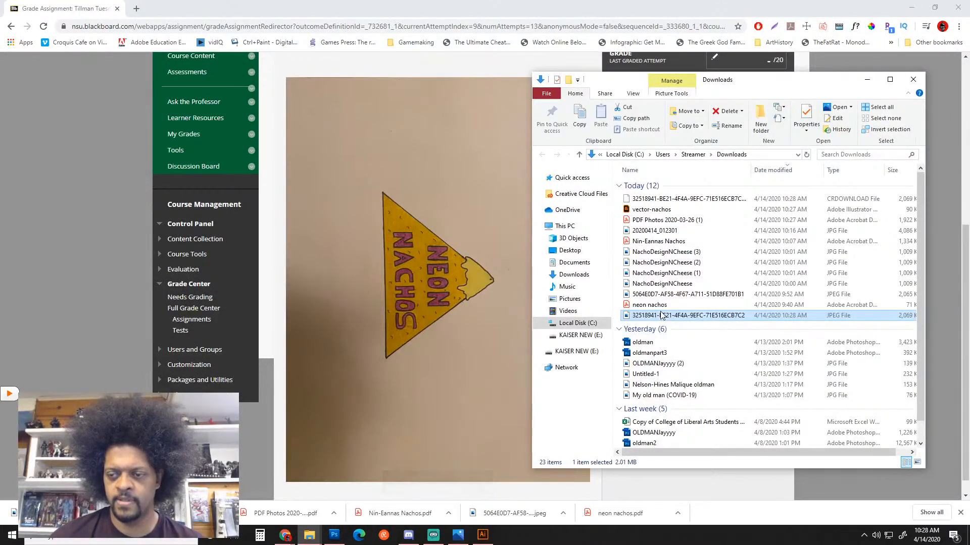
click(917, 80)
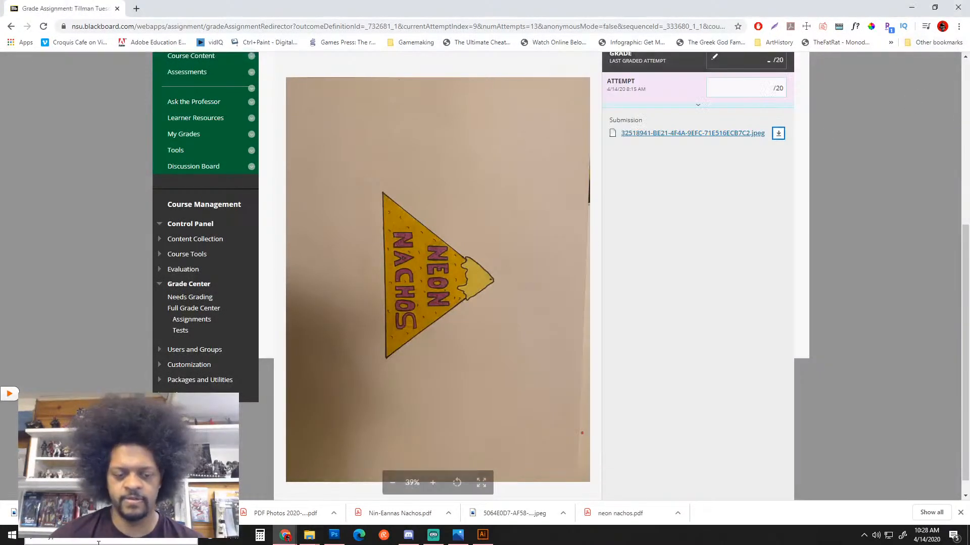
click(132, 479)
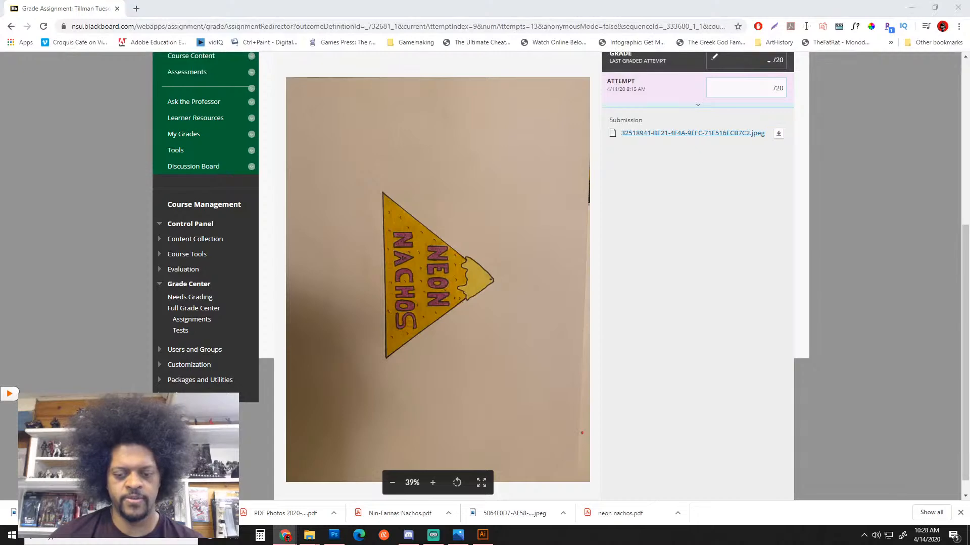
drag(661, 202, 938, 496)
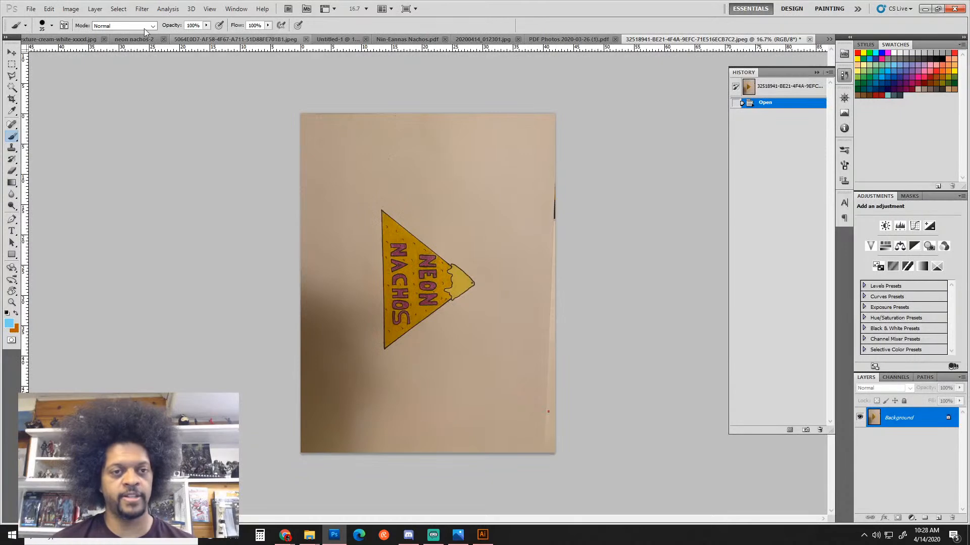
Rotate the Neon Nachos photo 90° clockwise so the drawing stands upright
click(71, 8)
mouse_move(141, 34)
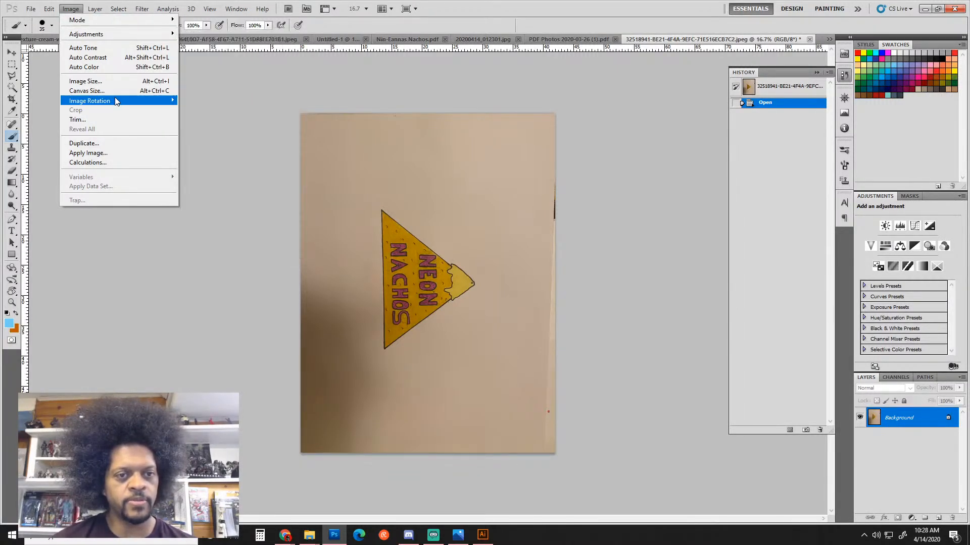
mouse_move(116, 101)
click(198, 120)
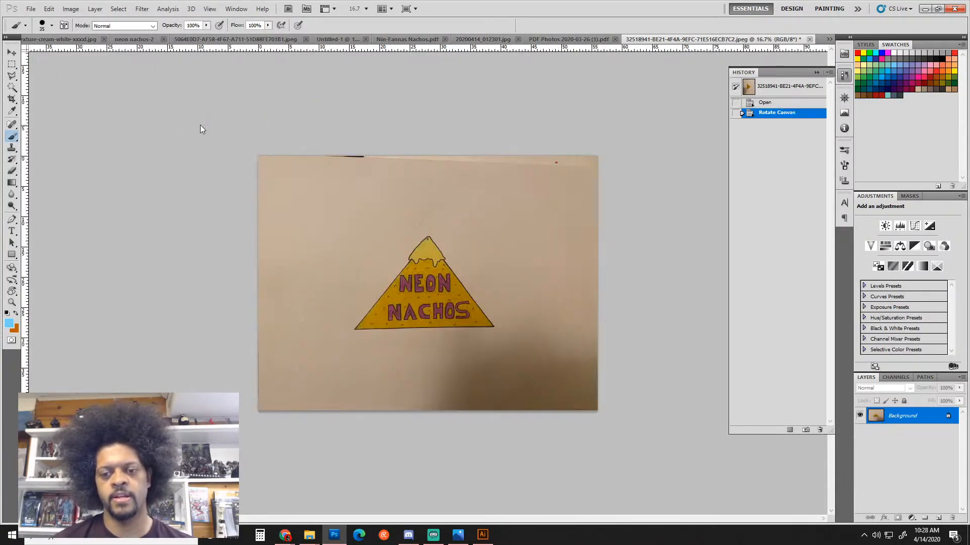
scroll(436, 313, up, 2)
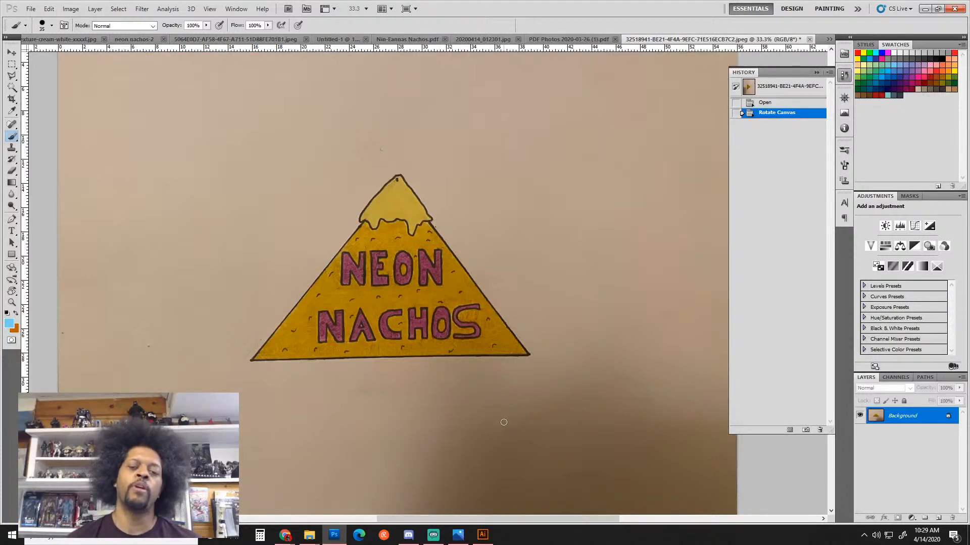
key(ctrl+minus)
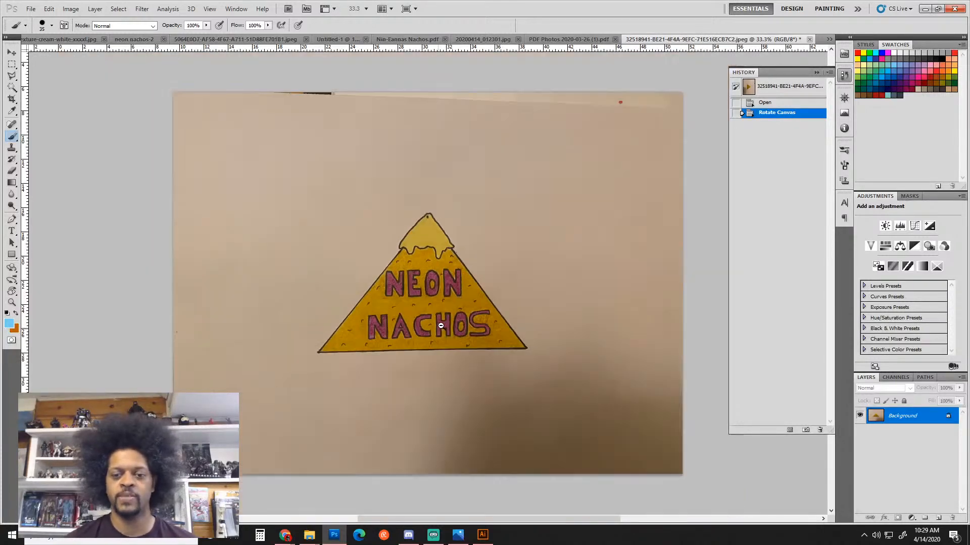
Place a single light-blue brush dab on the word NACHOS as a test
click(439, 327)
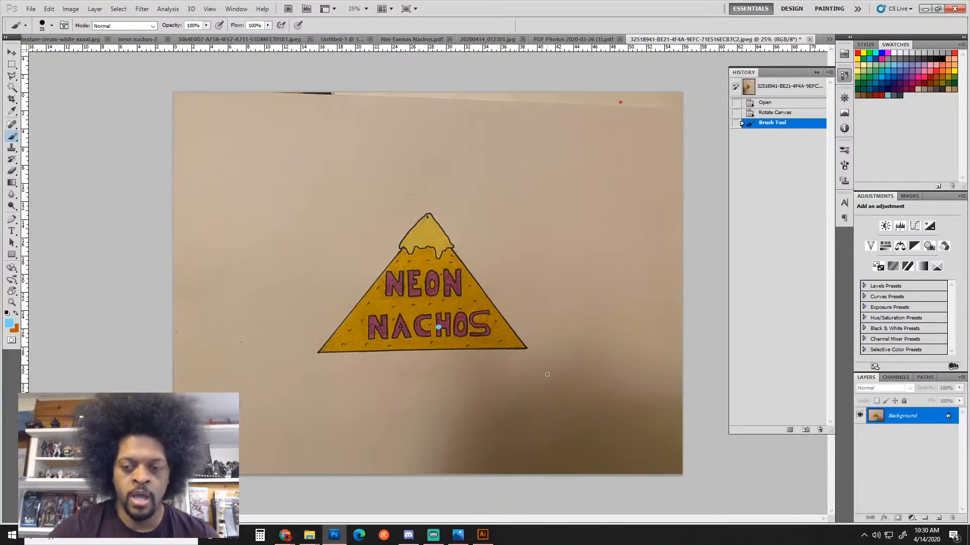
Paint a light-blue box above the logo and a tall box on the right
mouse_move(444, 155)
mouse_down()
mouse_move(532, 157)
mouse_move(441, 159)
mouse_move(444, 209)
mouse_up()
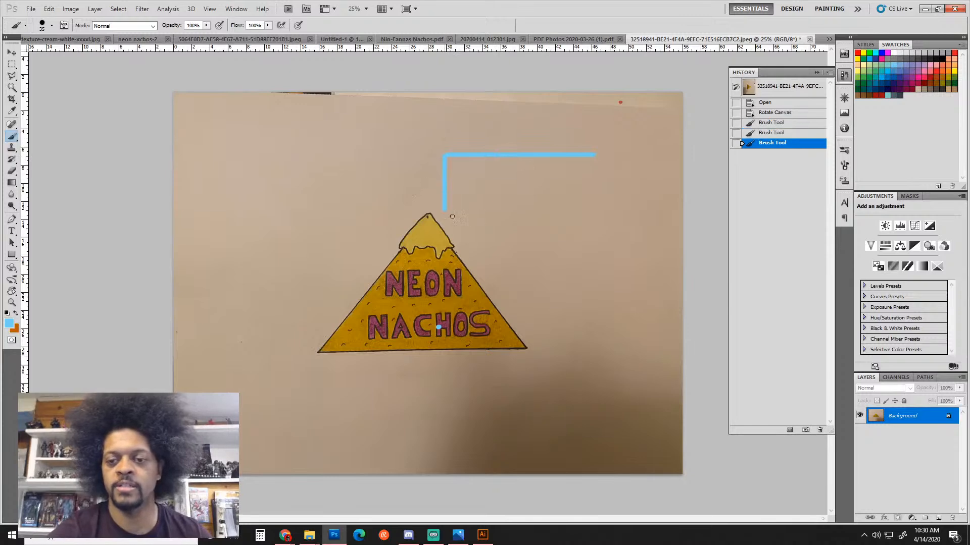
shift+click(596, 156)
drag(599, 155, 599, 226)
drag(445, 222, 606, 222)
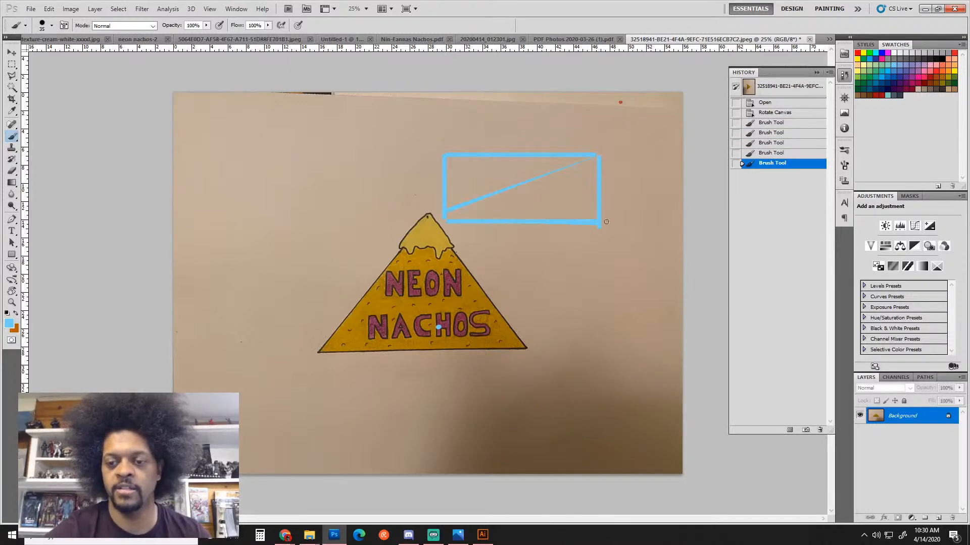
click(606, 221)
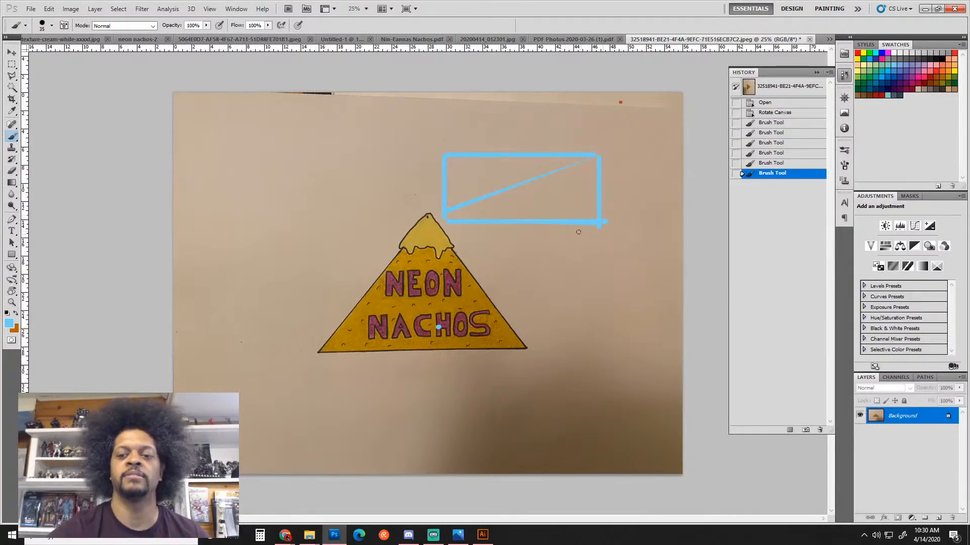
mouse_move(564, 243)
mouse_down()
mouse_move(560, 362)
mouse_move(626, 251)
mouse_move(625, 375)
mouse_move(558, 380)
mouse_up()
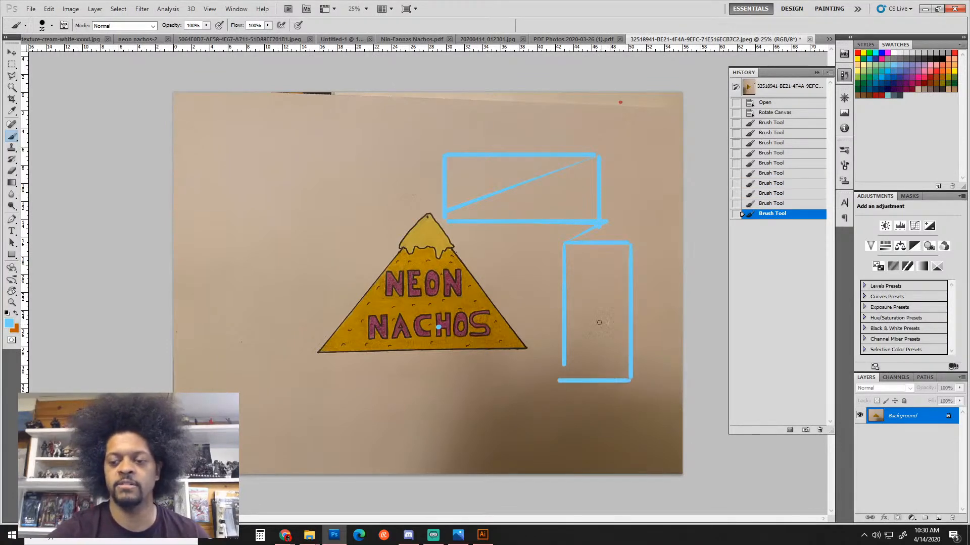
Sketch an upper-left box, a small box beneath it, and a large lower-left circle
shift+click(241, 145)
drag(241, 146, 240, 215)
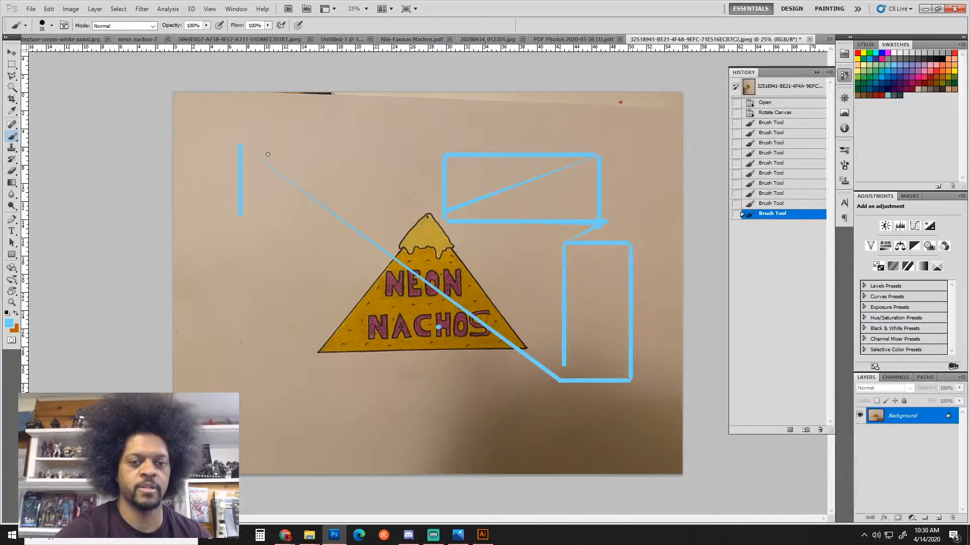
key(ctrl+alt+z)
key(ctrl+alt+z)
drag(241, 142, 343, 142)
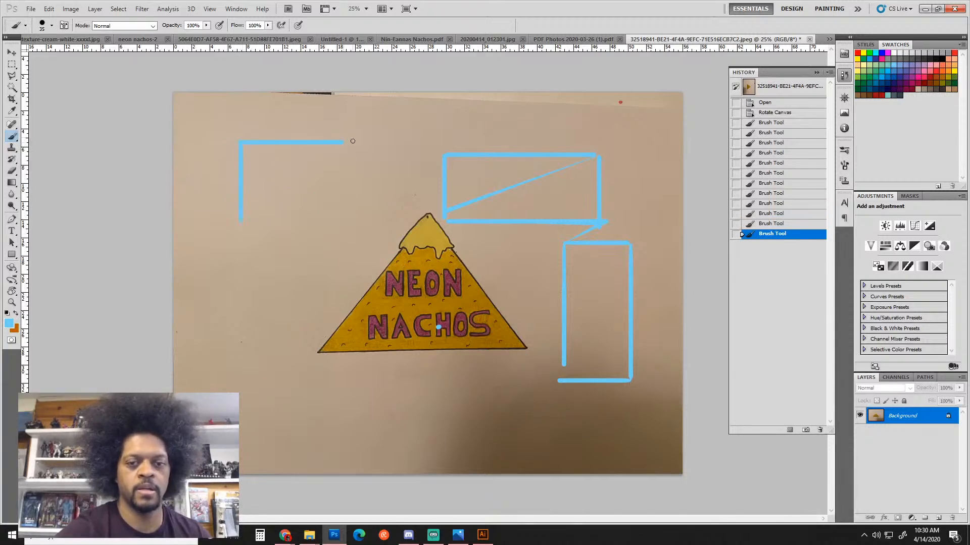
drag(353, 216, 351, 219)
drag(244, 222, 298, 241)
mouse_move(299, 242)
mouse_down()
mouse_move(292, 261)
mouse_move(254, 247)
mouse_move(251, 263)
mouse_move(266, 276)
mouse_move(255, 284)
mouse_move(293, 284)
mouse_up()
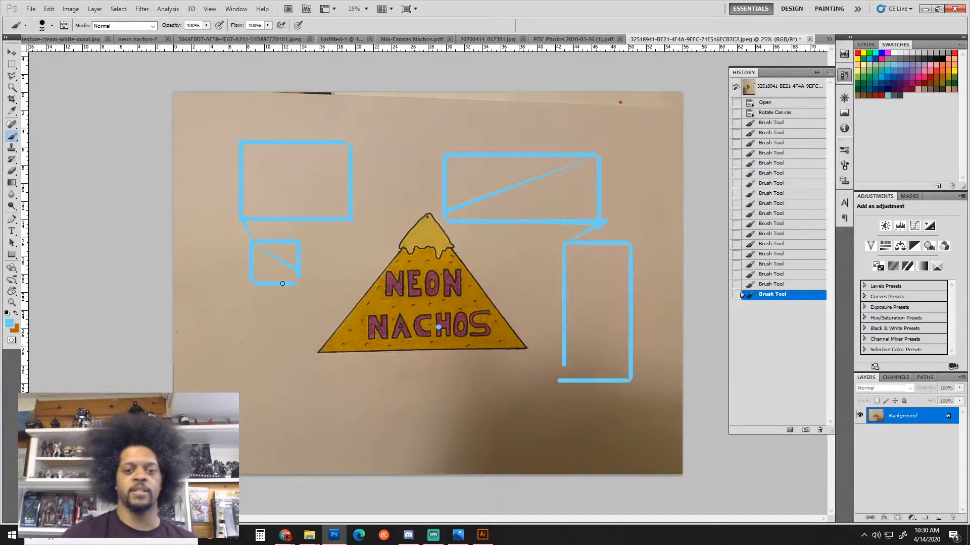
mouse_move(270, 315)
mouse_down()
mouse_move(329, 356)
mouse_move(275, 314)
mouse_up()
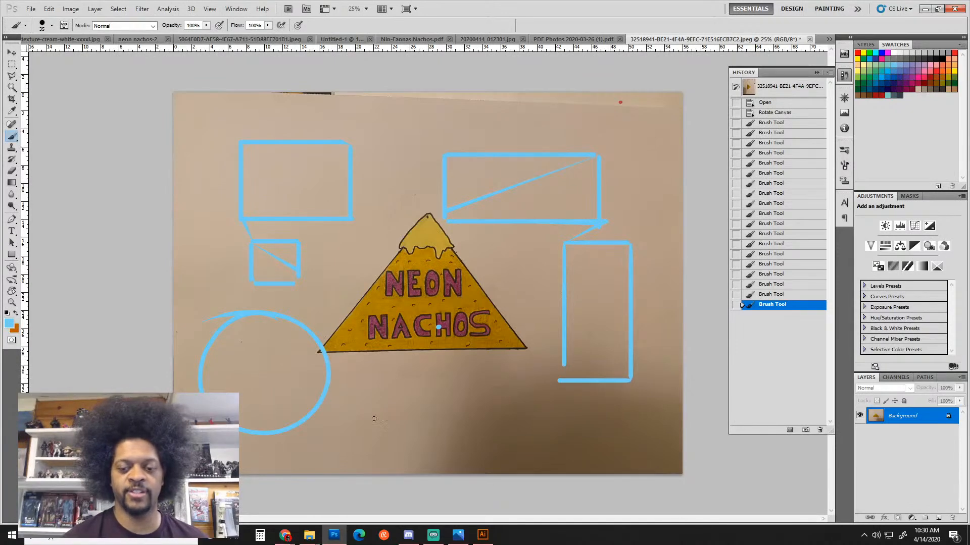
Draw a small light-blue triangle below the logo, underlined by a long horizontal stroke
click(359, 362)
shift+click(430, 362)
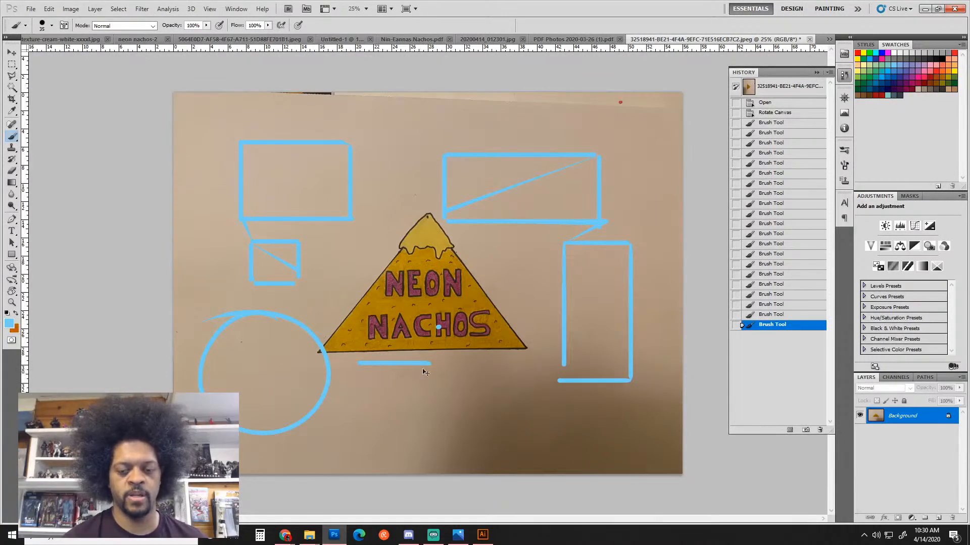
key(ctrl+alt+z)
key(ctrl+alt+z)
click(440, 363)
shift+click(384, 413)
shift+click(476, 413)
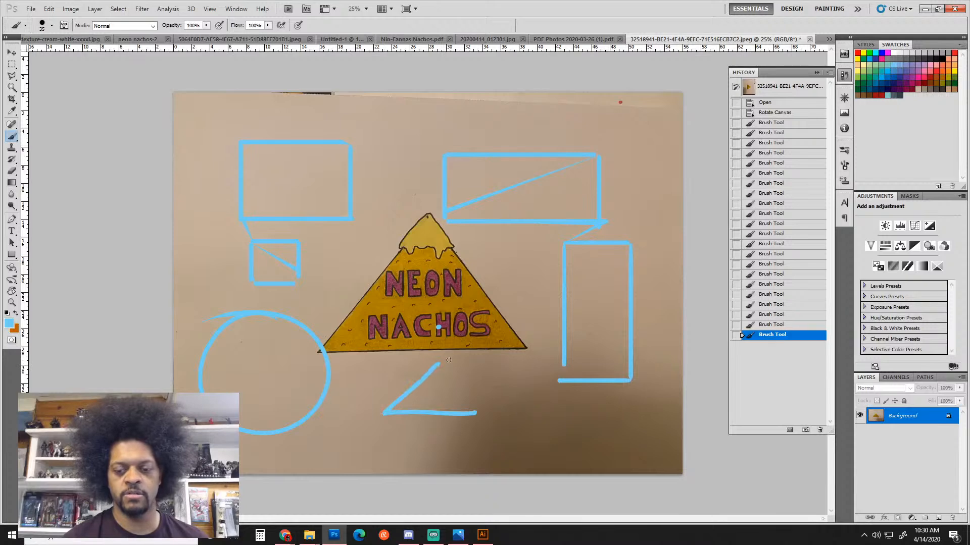
drag(441, 361, 504, 417)
drag(384, 414, 510, 411)
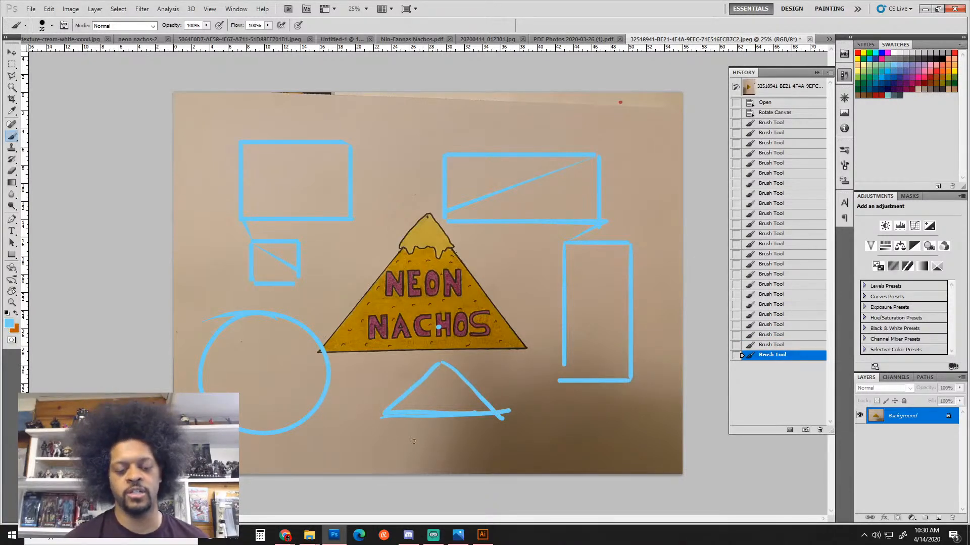
drag(360, 427, 562, 426)
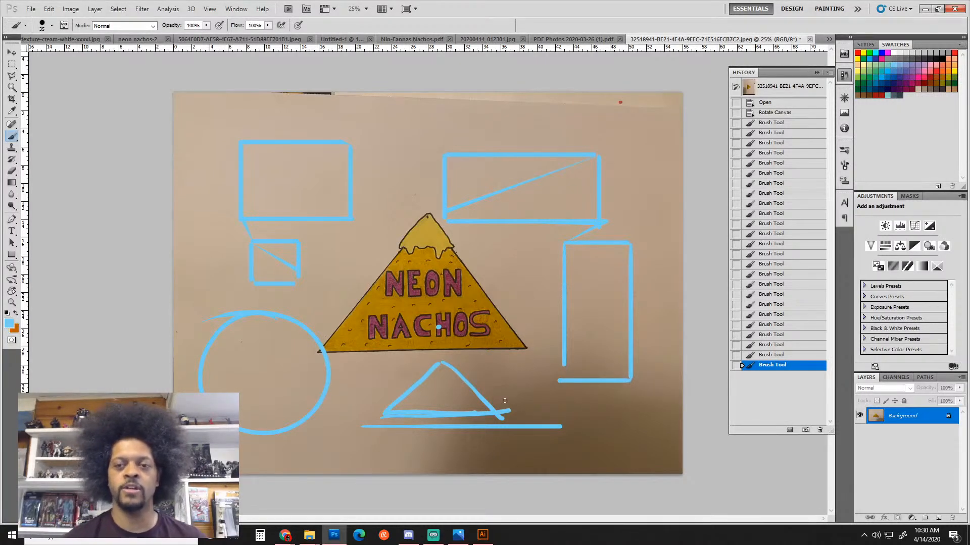
drag(494, 51, 492, 310)
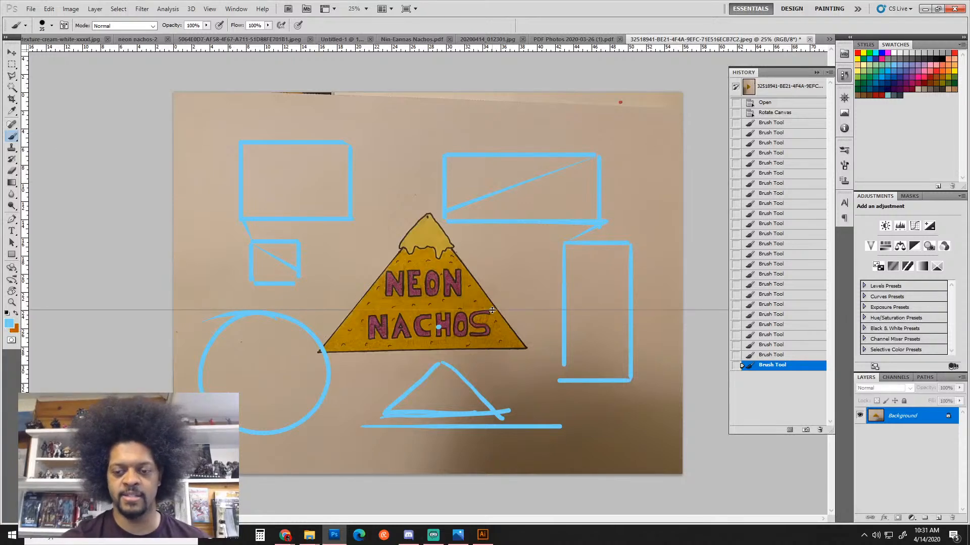
Replace the misplaced guide and drop four horizontal guides across the chip and lettering
key(ctrl+z)
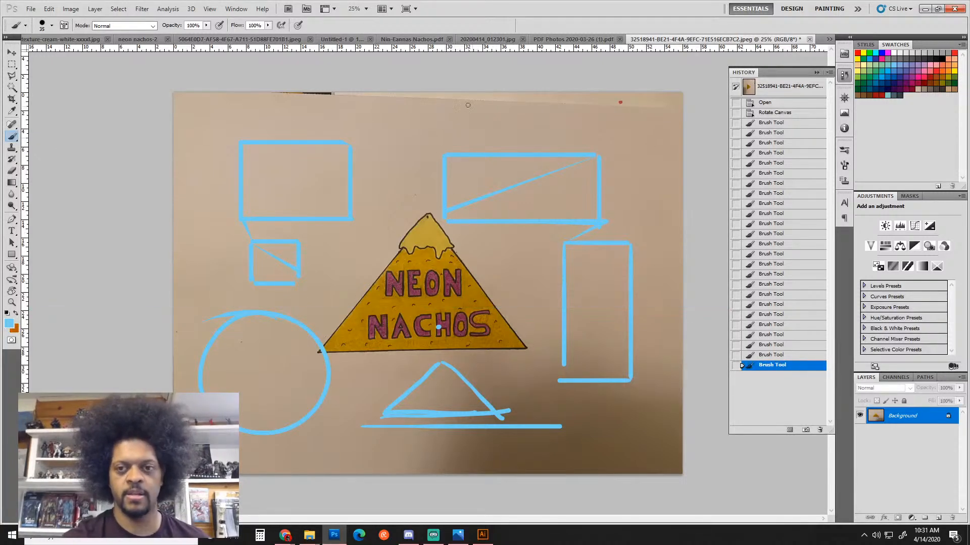
drag(461, 51, 486, 312)
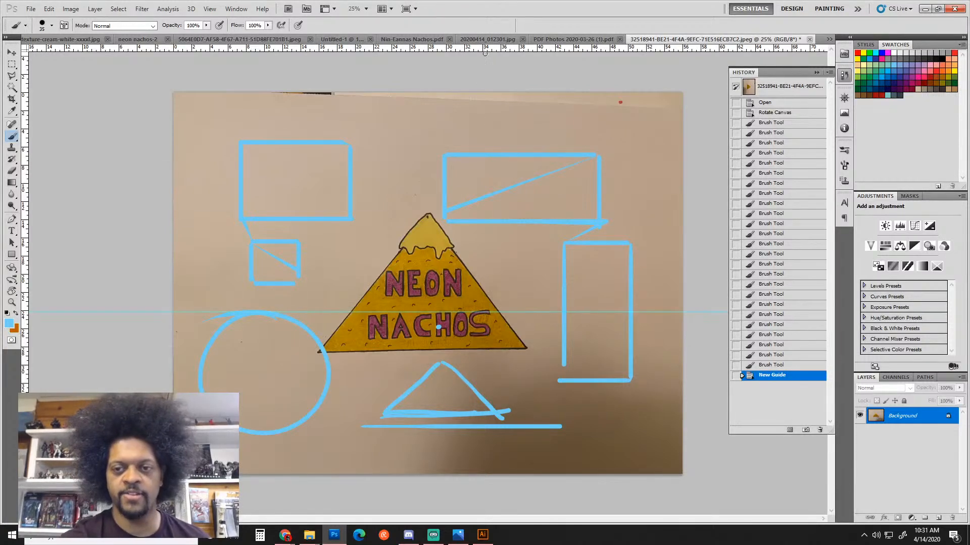
drag(485, 53, 493, 340)
drag(495, 54, 486, 296)
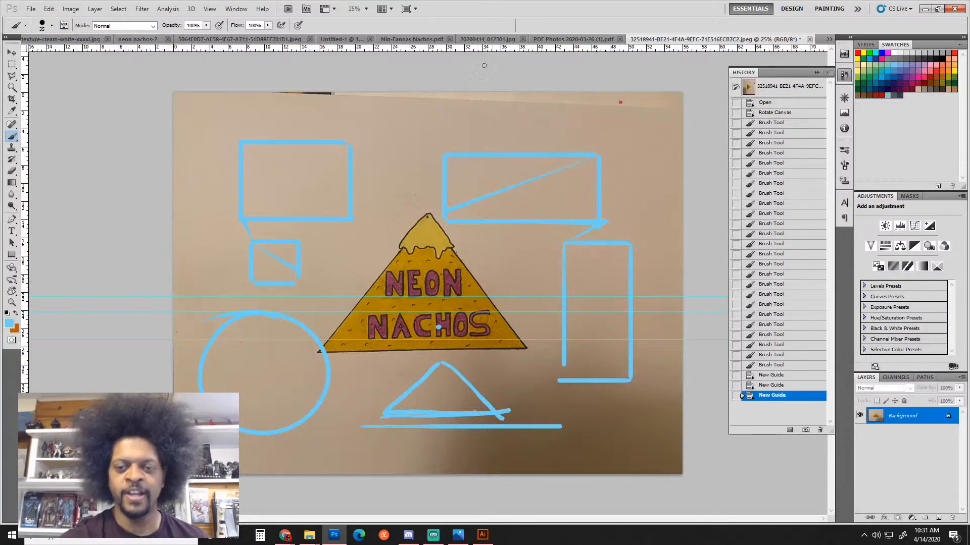
drag(480, 49, 485, 272)
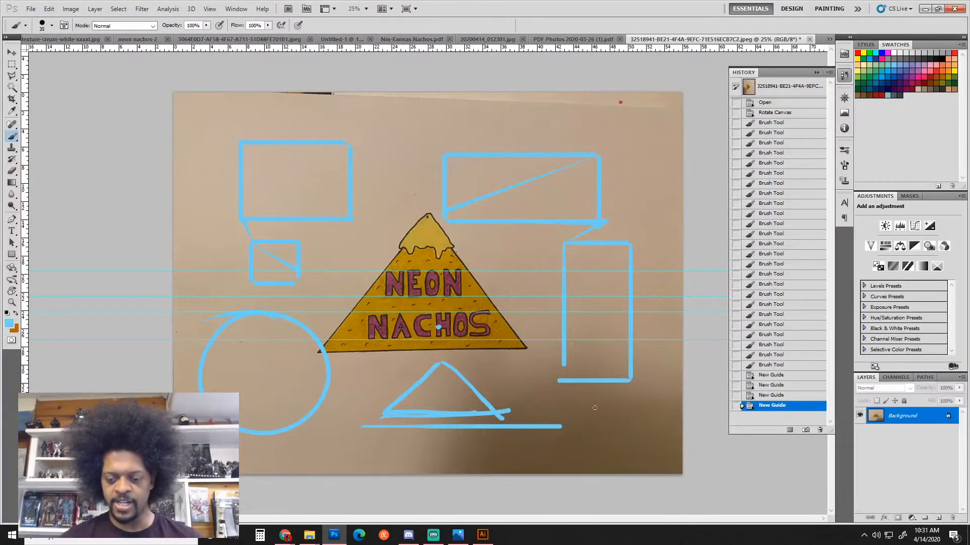
Bring up vector-nachos.ai in Illustrator, close the Missing Fonts warning, and zoom in on the nacho basket logo
click(483, 535)
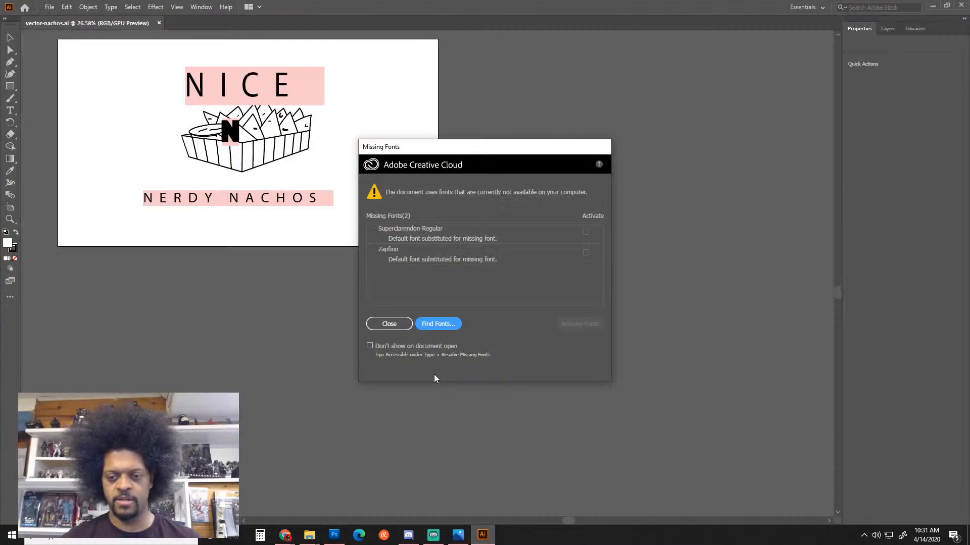
click(396, 328)
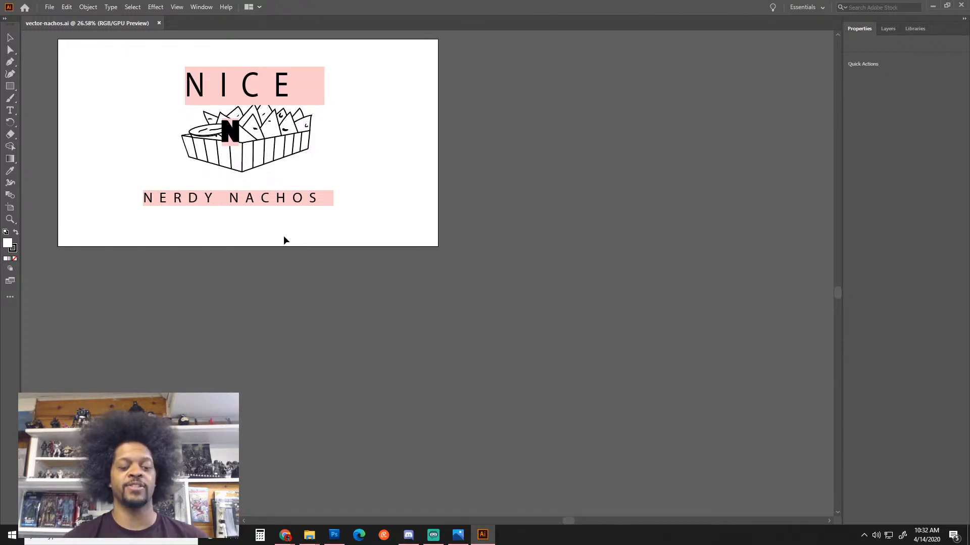
click(266, 105)
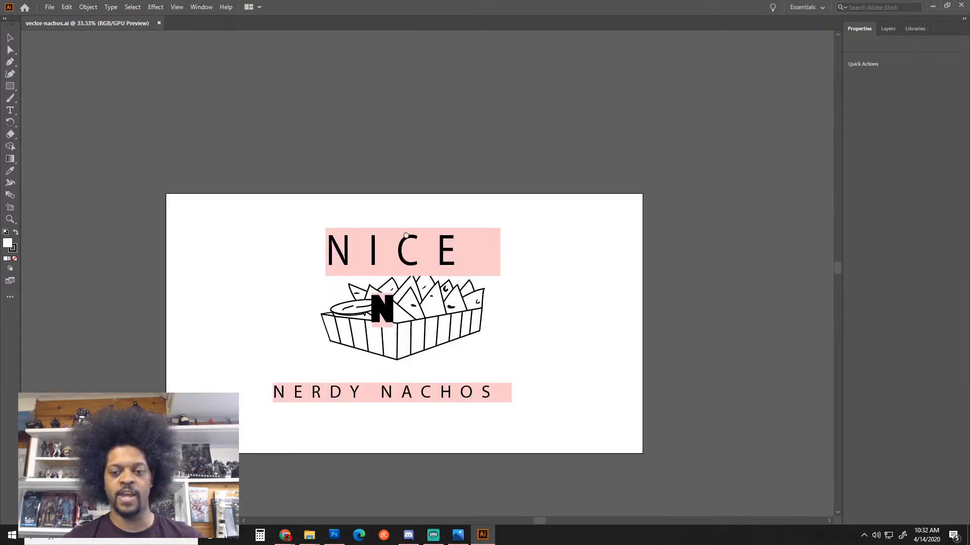
drag(478, 310, 460, 286)
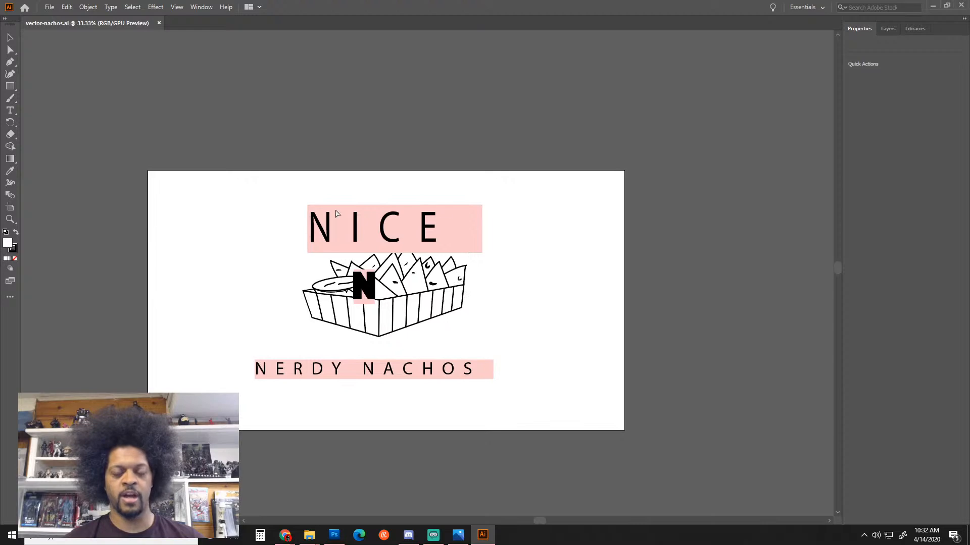
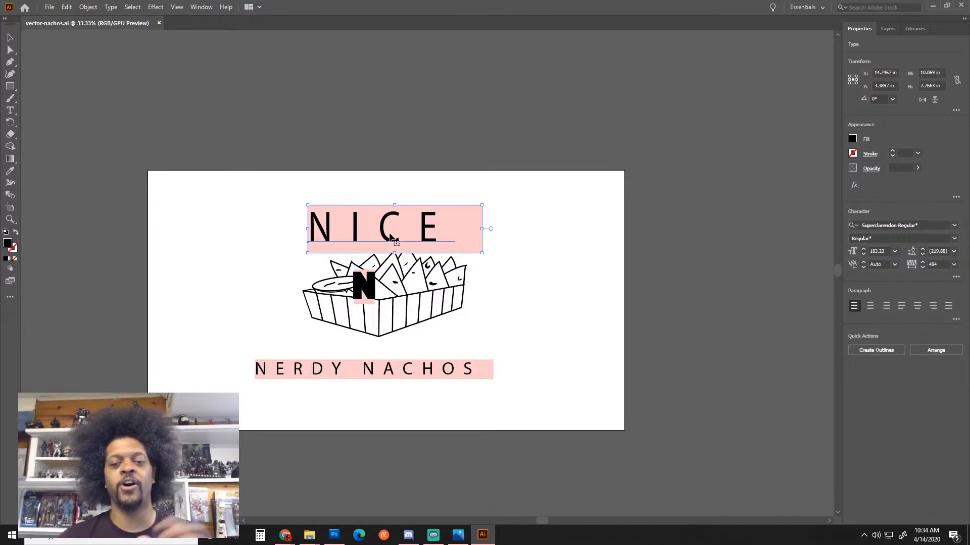
Nudge the spaced-out NICE headline a little to the right above the nacho basket
drag(390, 238, 401, 238)
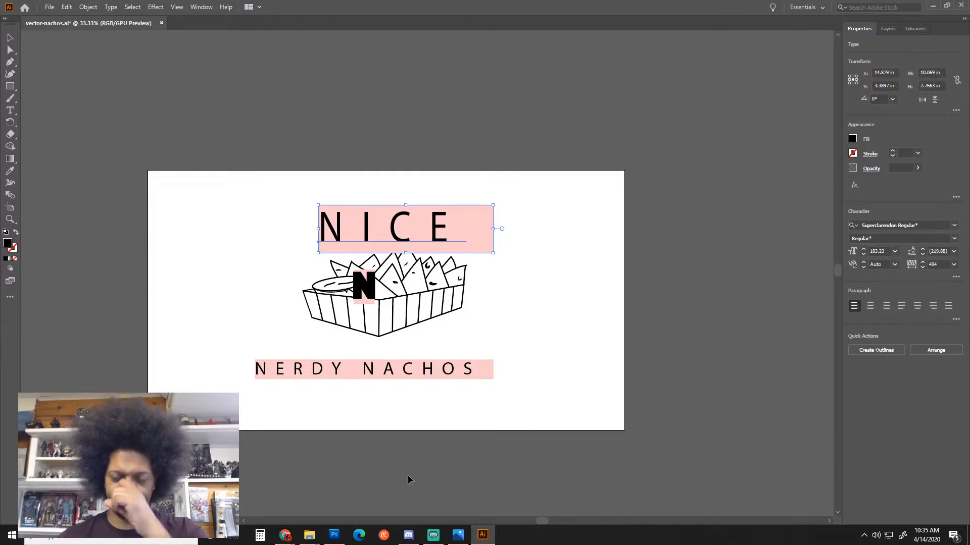
Open the next student's Neon Nachos attempt from the Needs Grading list in Blackboard
mouse_move(291, 540)
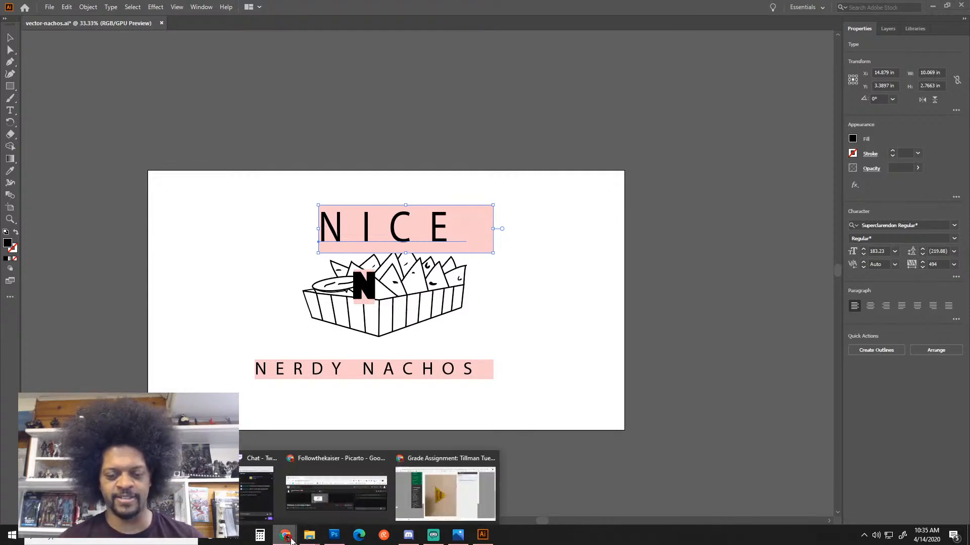
click(447, 511)
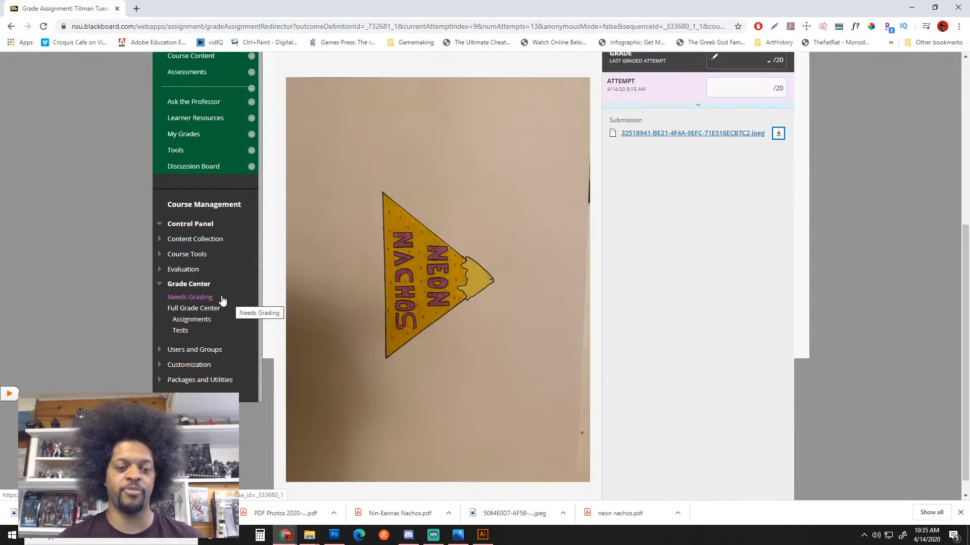
click(204, 299)
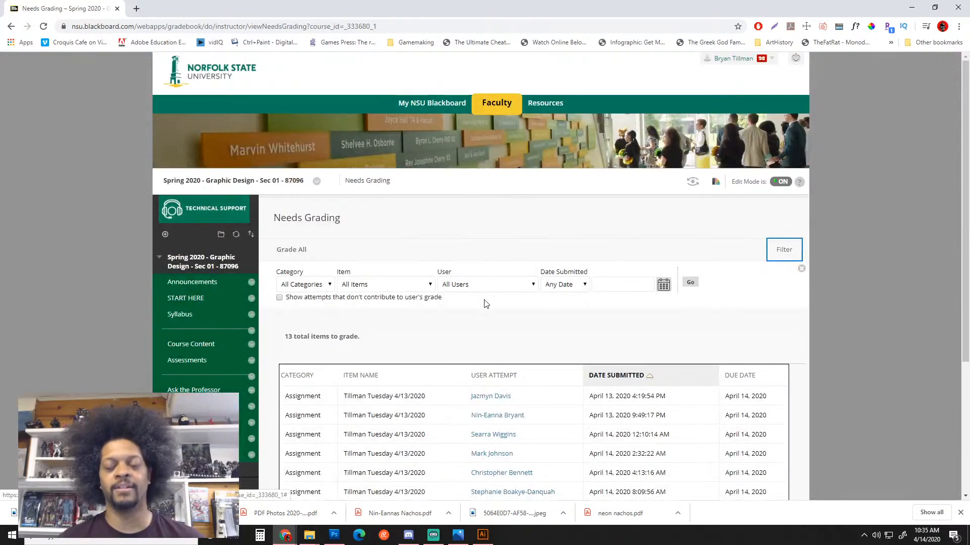
scroll(486, 303, down, 3)
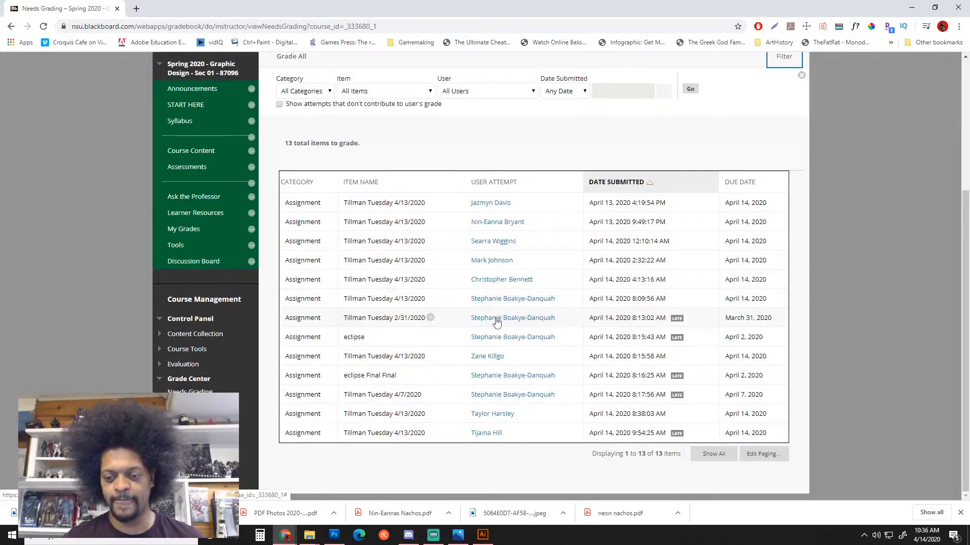
click(502, 419)
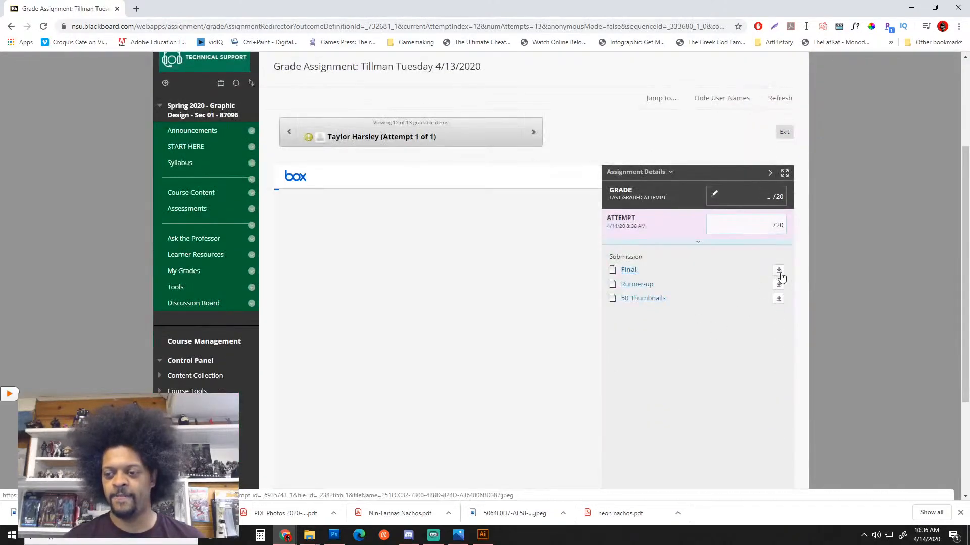
Download the Final image, reveal it in Downloads, and drag the JPEG to Photoshop
scroll(771, 274, down, 3)
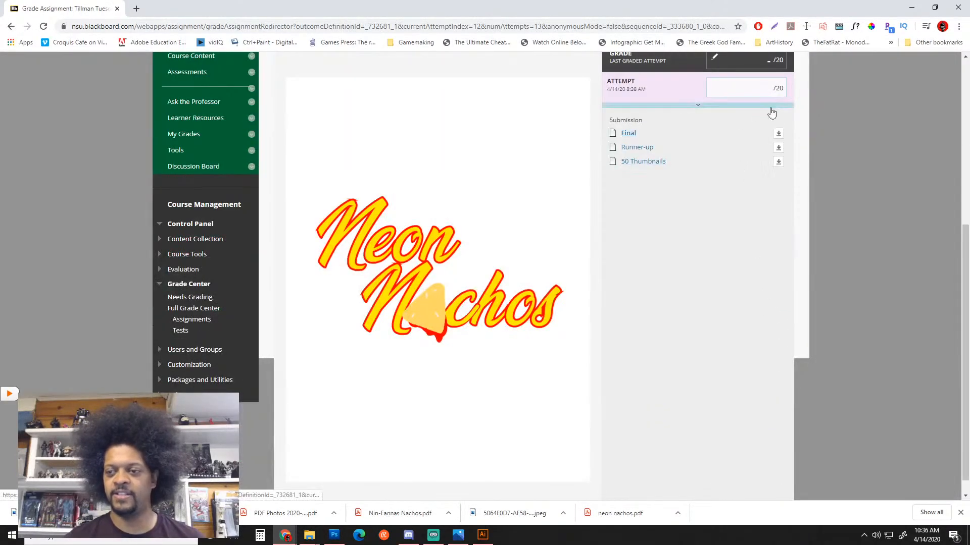
click(778, 133)
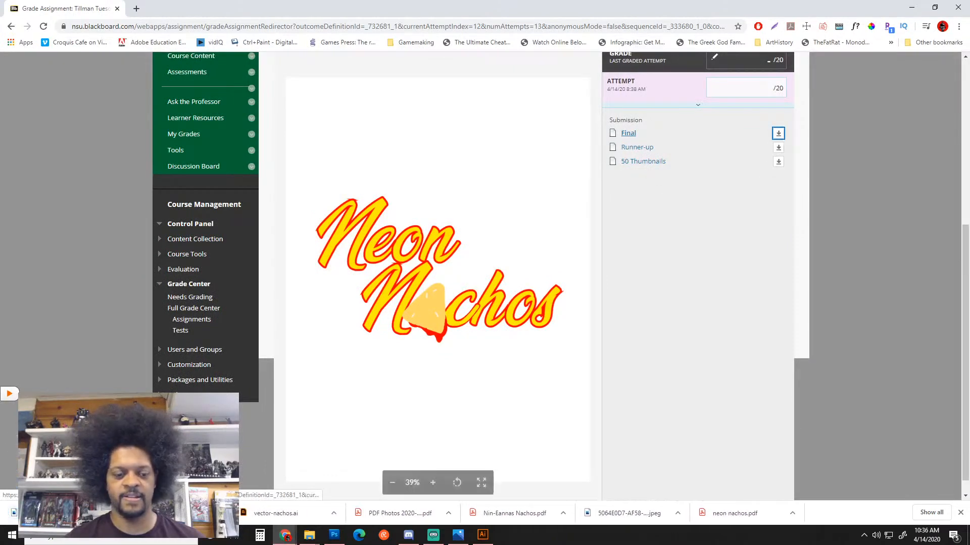
click(105, 513)
click(133, 481)
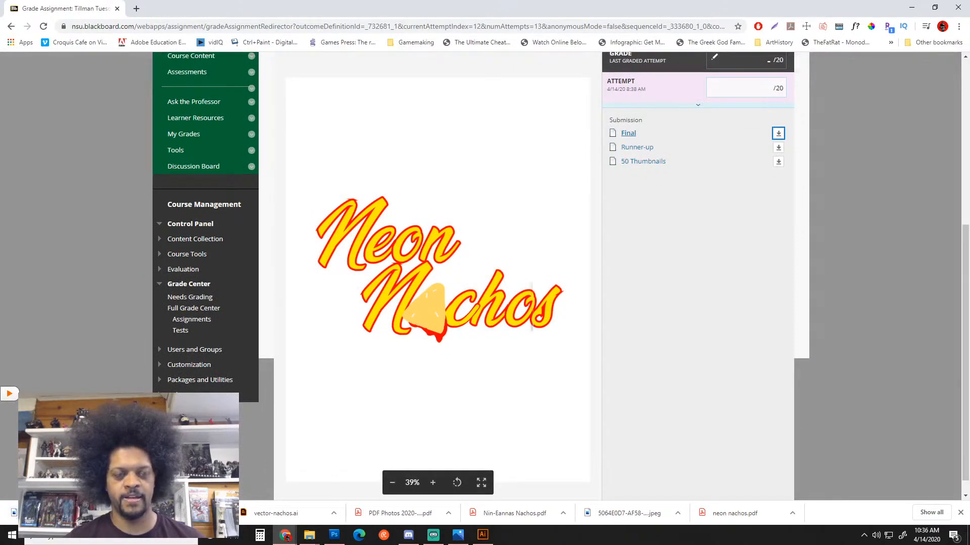
drag(727, 202, 933, 473)
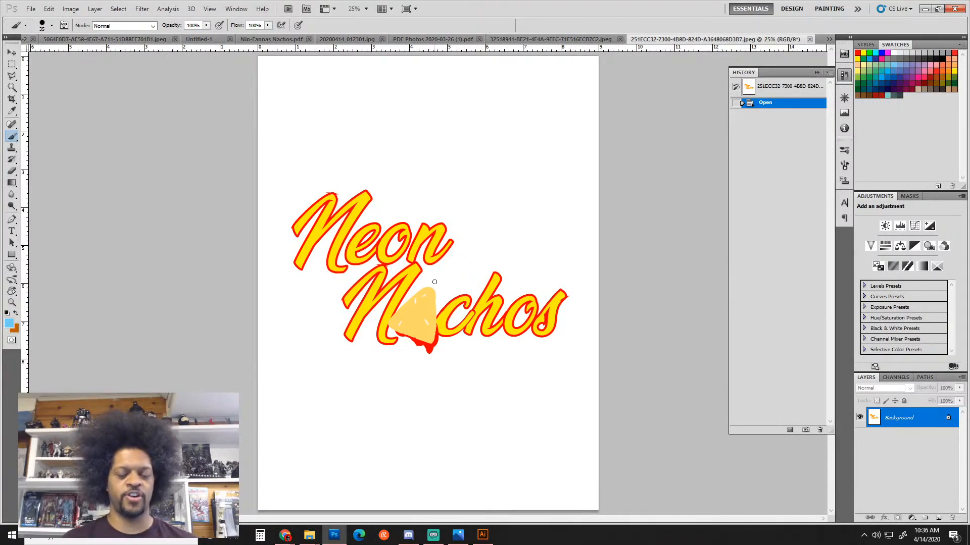
Zoom the Neon Nachos logo to 50% and scroll to frame the lettering
key(ctrl+minus)
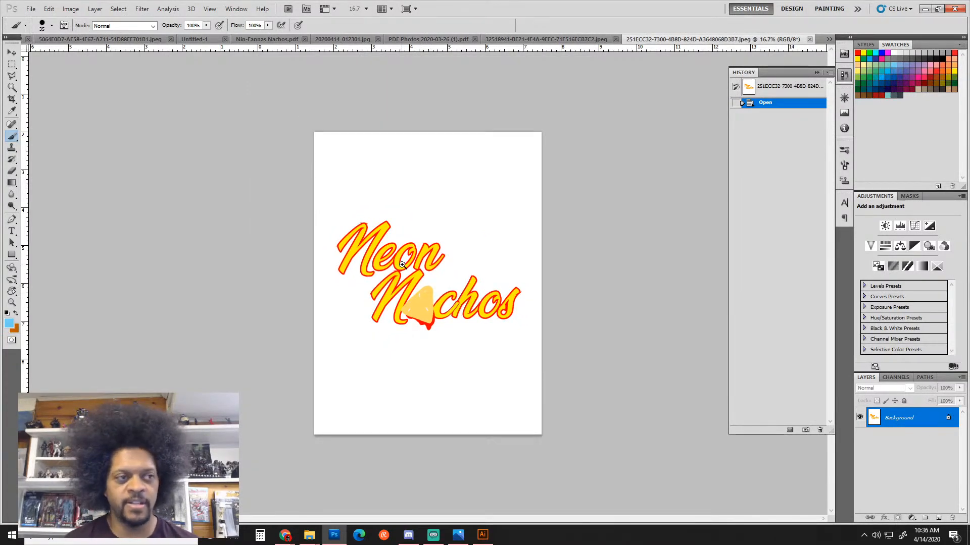
key(ctrl+plus)
key(ctrl+plus)
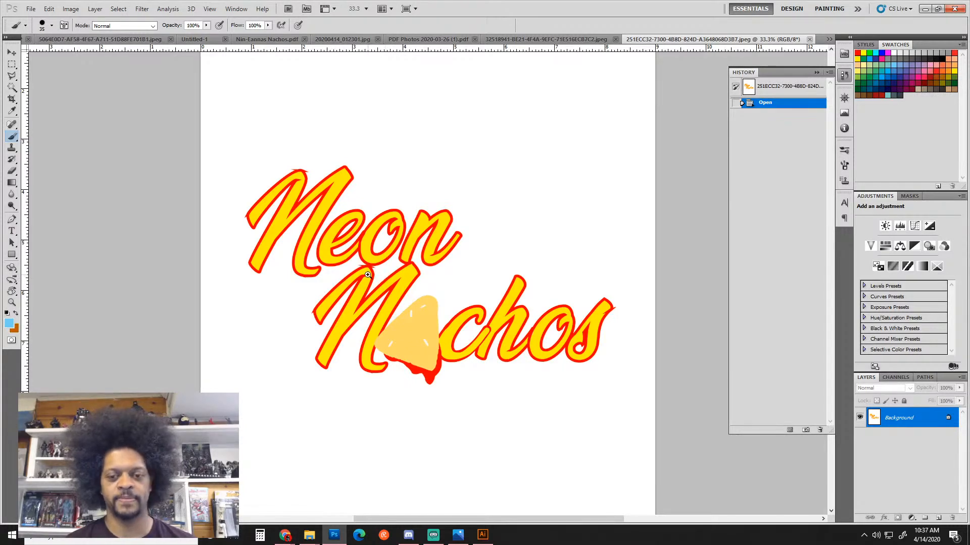
scroll(385, 278, up, 1)
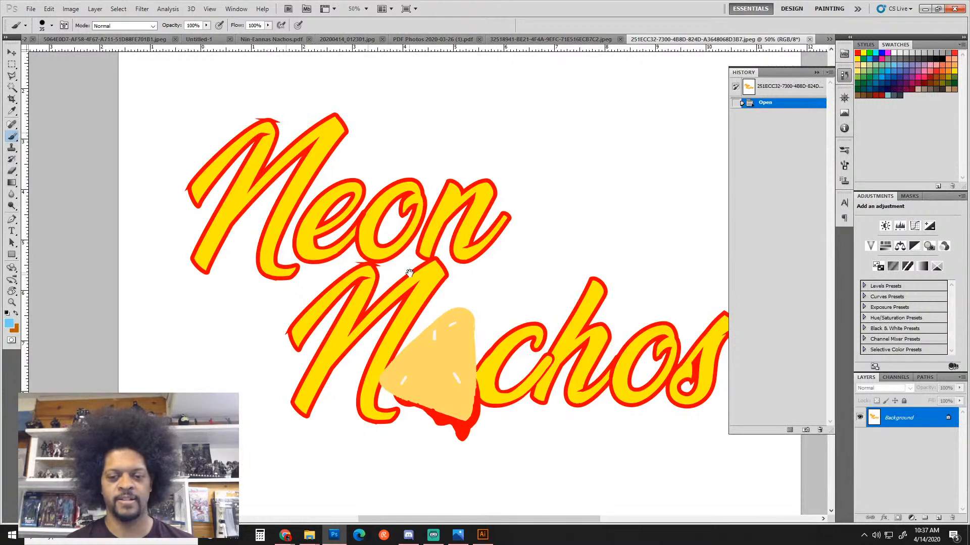
scroll(389, 273, right, 1)
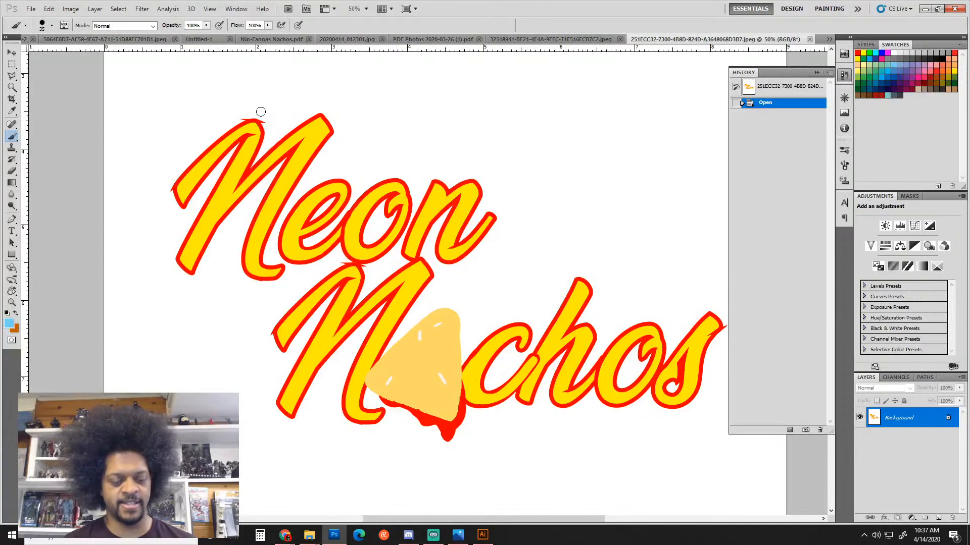
Circle four rough outline spots around the N letters in light blue, then zoom out to the whole logo
mouse_move(257, 105)
mouse_down()
mouse_move(262, 98)
mouse_move(244, 112)
mouse_move(249, 102)
mouse_up()
key(ctrl+z)
click(899, 68)
mouse_move(171, 166)
mouse_down()
mouse_move(160, 194)
mouse_move(152, 183)
mouse_up()
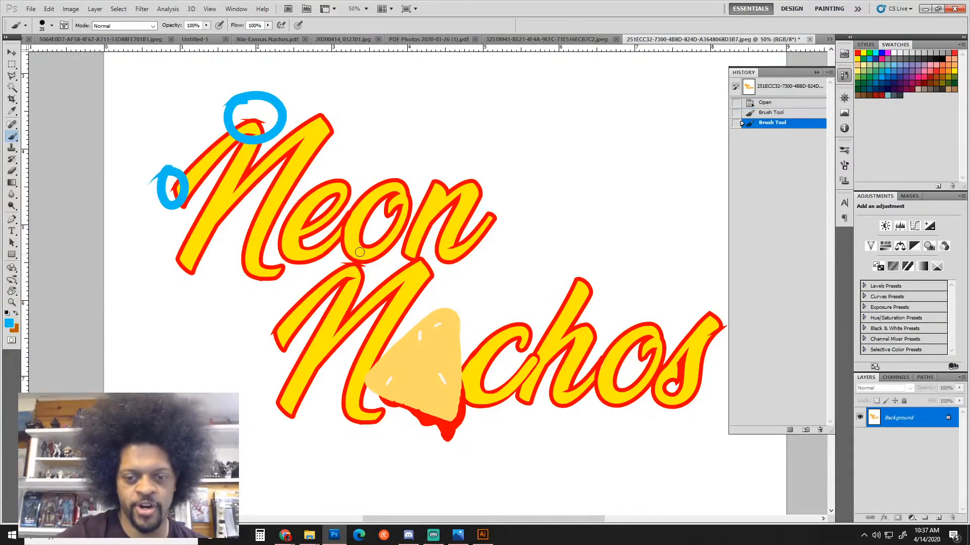
drag(348, 248, 372, 260)
drag(277, 317, 272, 323)
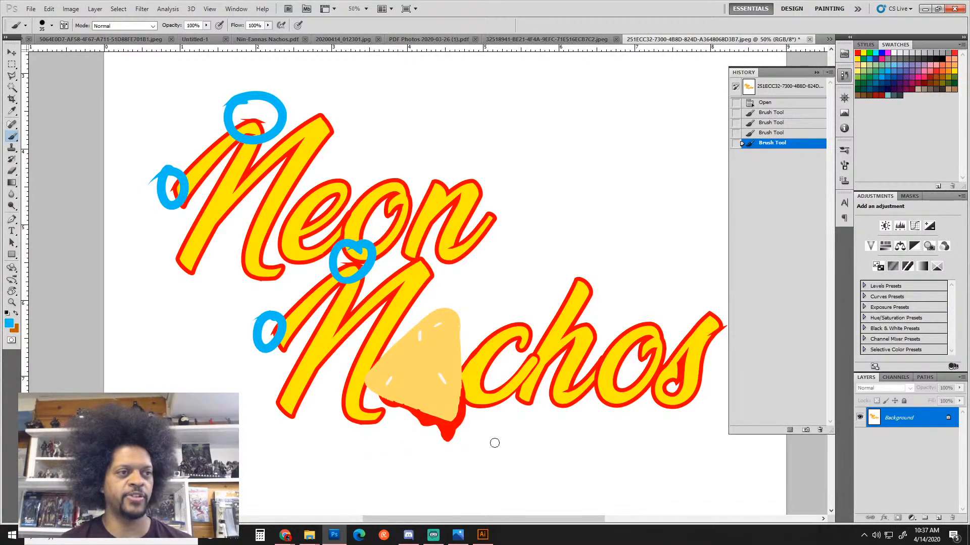
drag(458, 366, 435, 359)
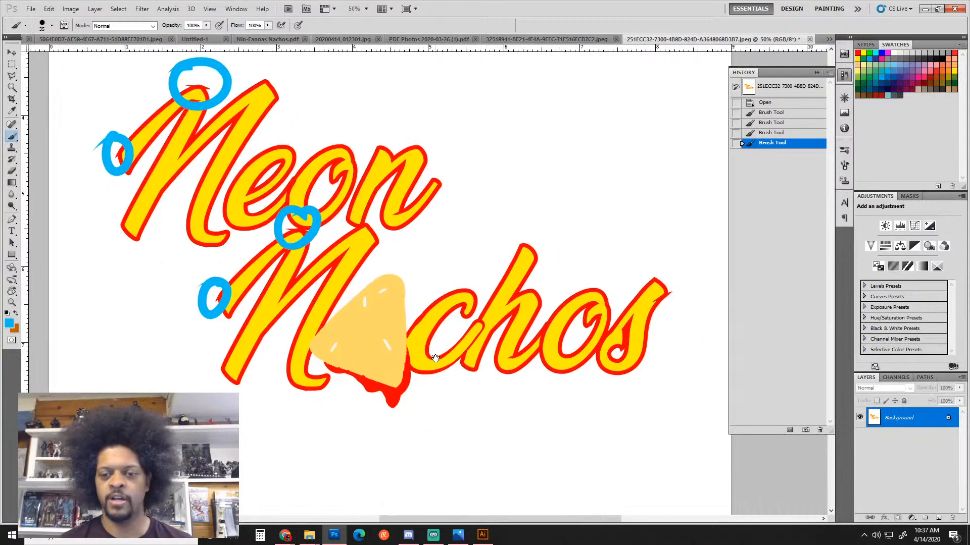
ctrl+alt+click(459, 361)
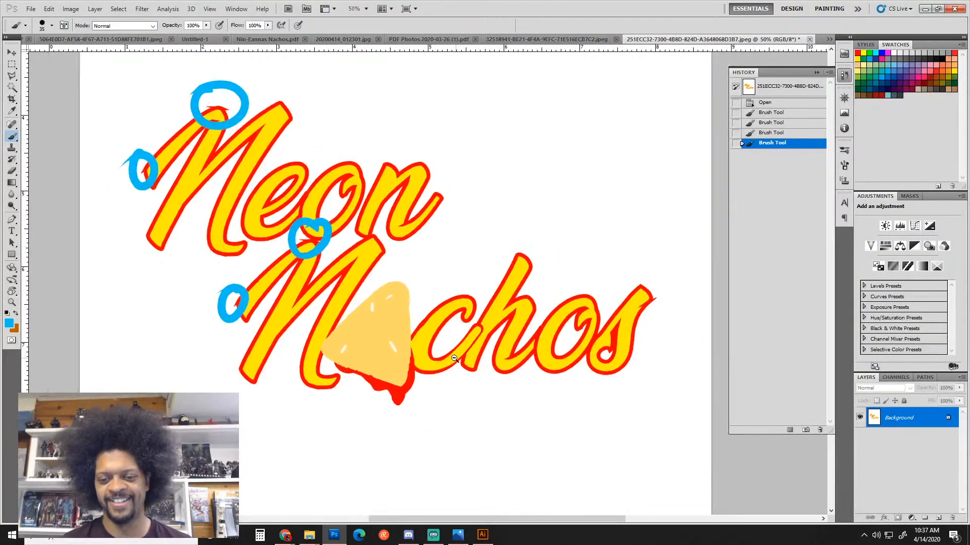
drag(355, 354, 404, 381)
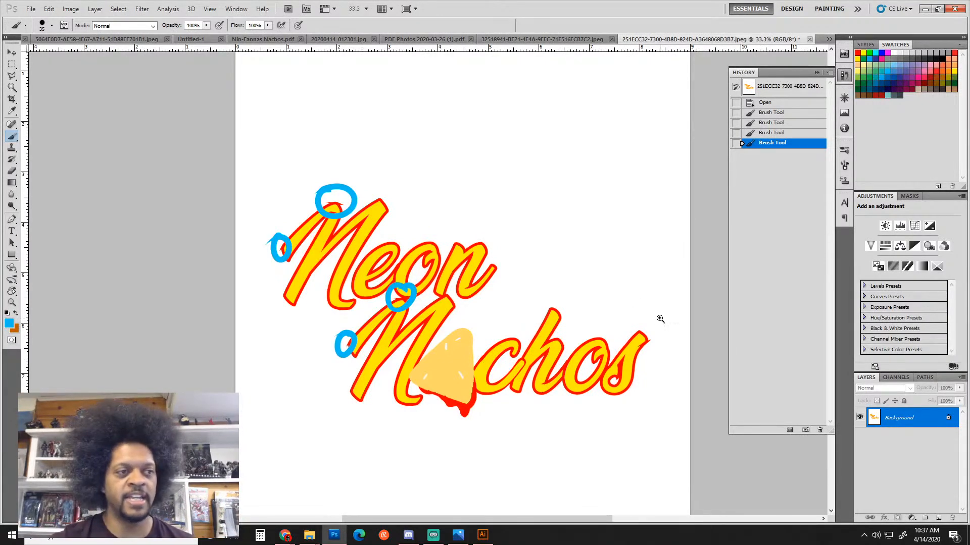
Circle the end of the s in Nachos, set brush size 10, and sketch a blue upstroke curving over
scroll(659, 324, up, 1)
scroll(644, 297, up, 1)
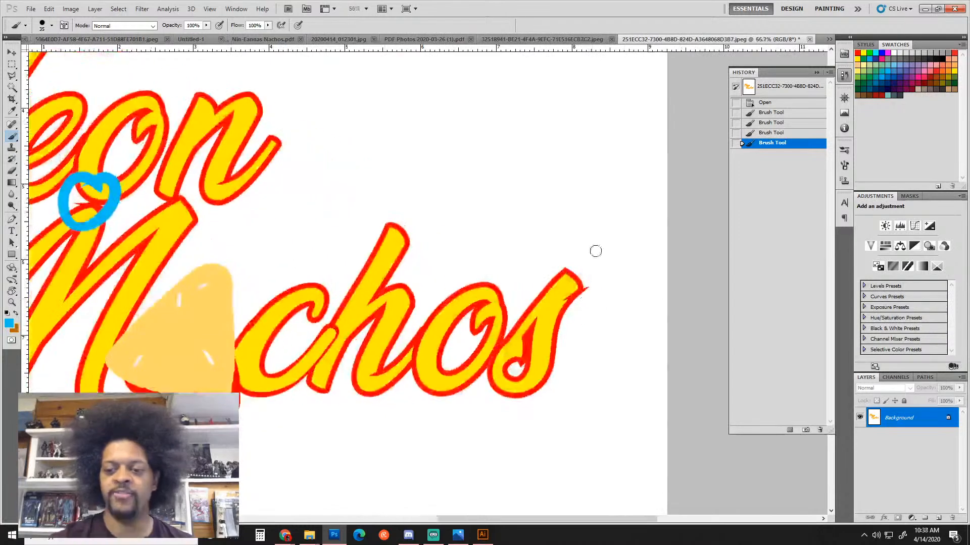
mouse_move(582, 276)
mouse_down()
mouse_move(560, 325)
mouse_move(555, 276)
mouse_up()
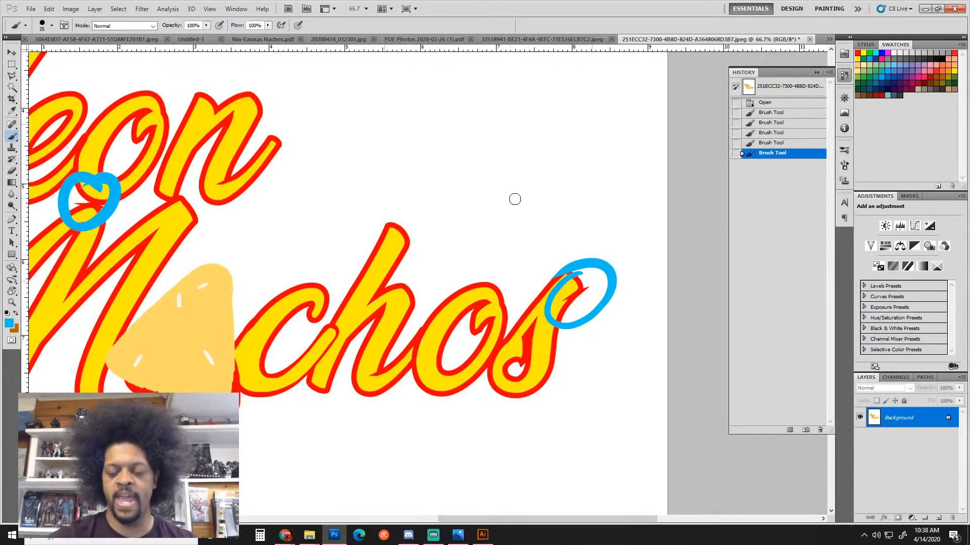
key(bracketleft)
key(bracketleft)
key(bracketleft)
key(bracketleft)
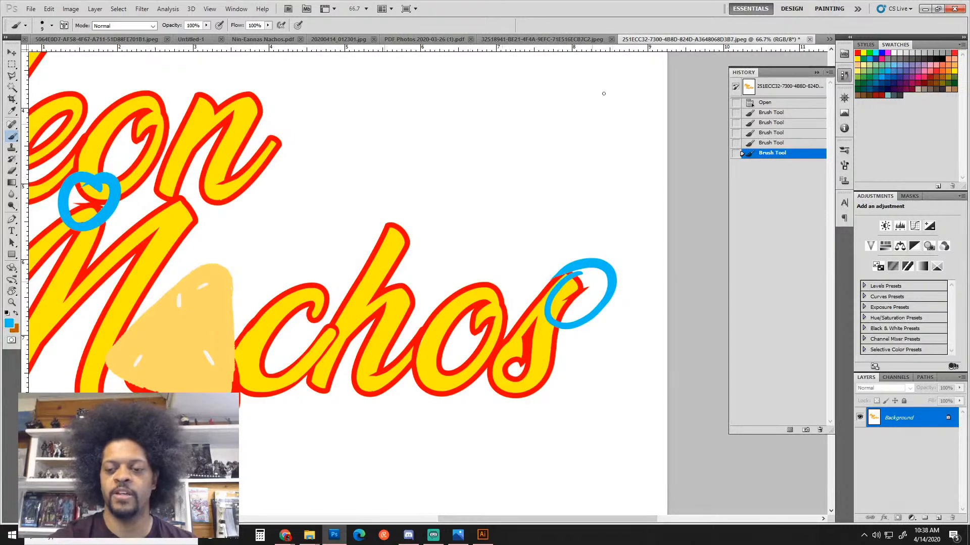
click(474, 211)
click(553, 122)
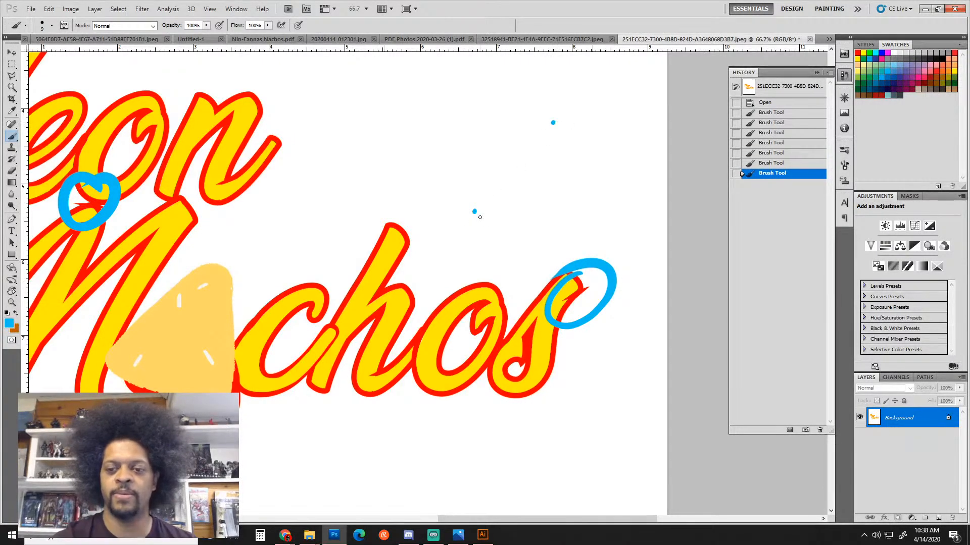
drag(474, 212, 562, 115)
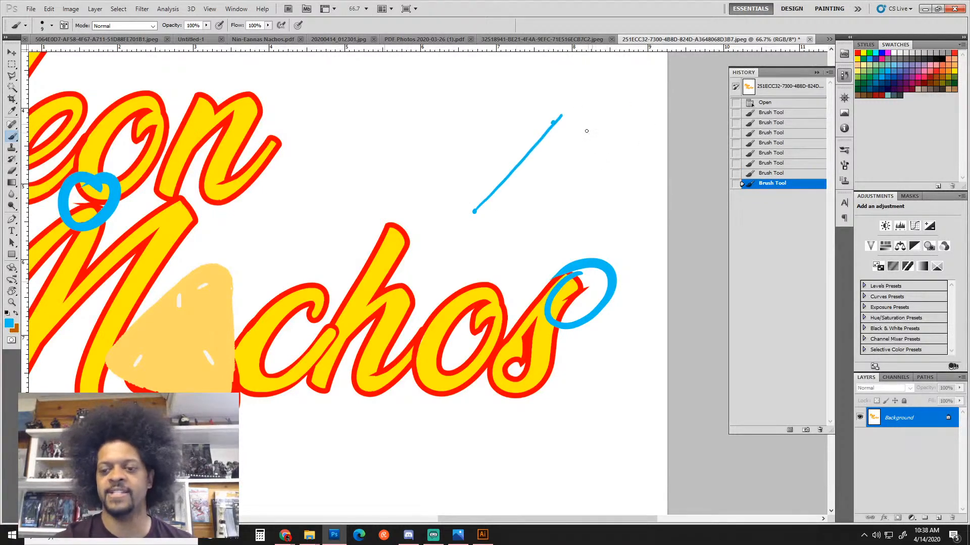
click(595, 152)
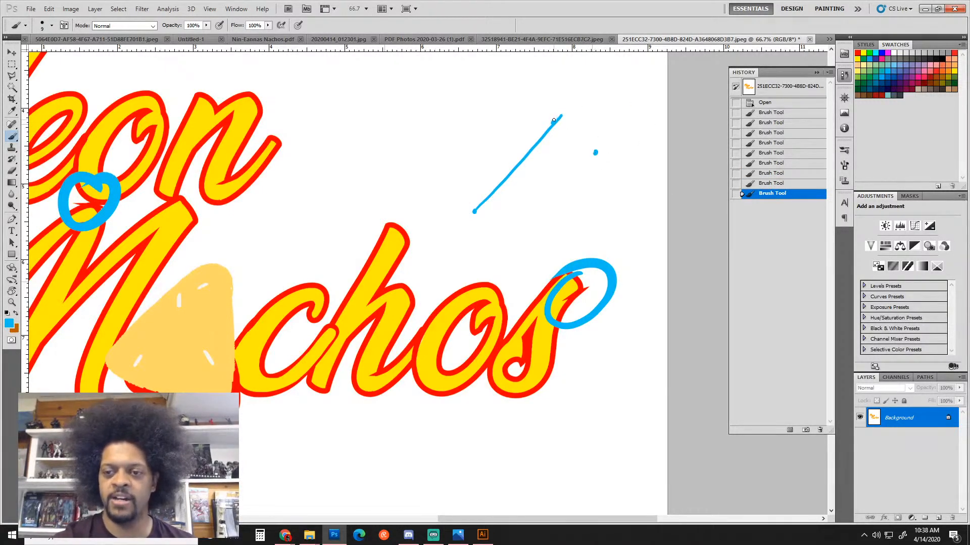
mouse_move(554, 120)
mouse_down()
mouse_move(590, 133)
mouse_move(596, 154)
mouse_up()
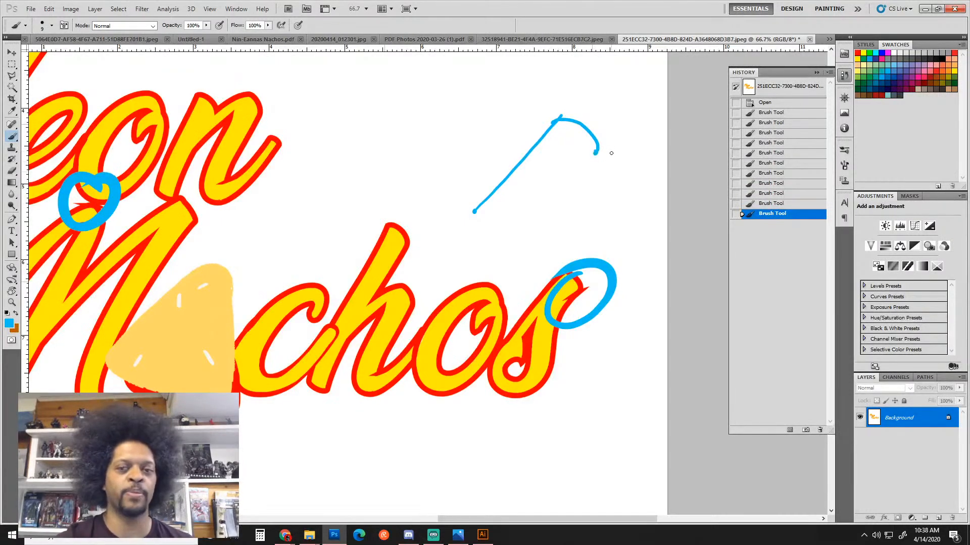
Add salmon lines rising and falling from the blue curve, plus a second blue curve to the crossing
click(947, 63)
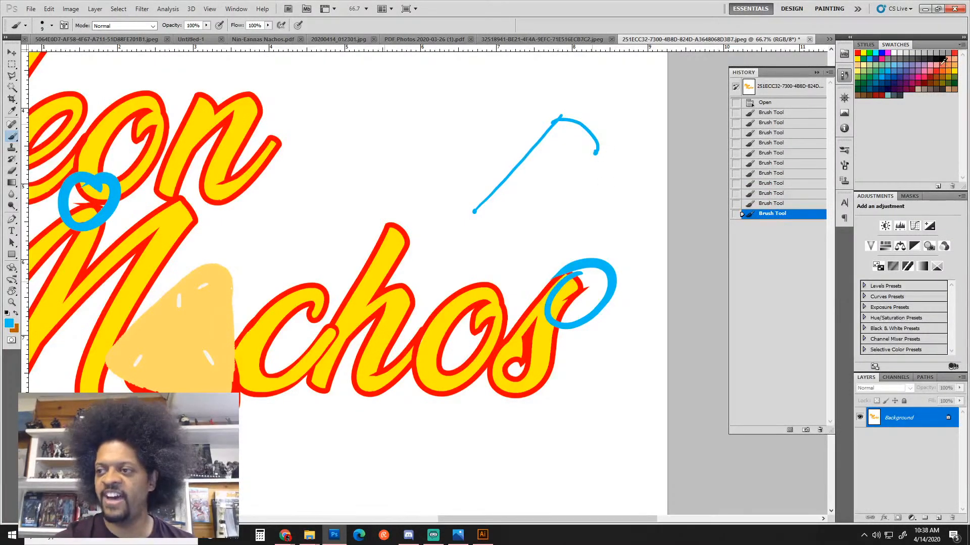
drag(597, 151, 647, 74)
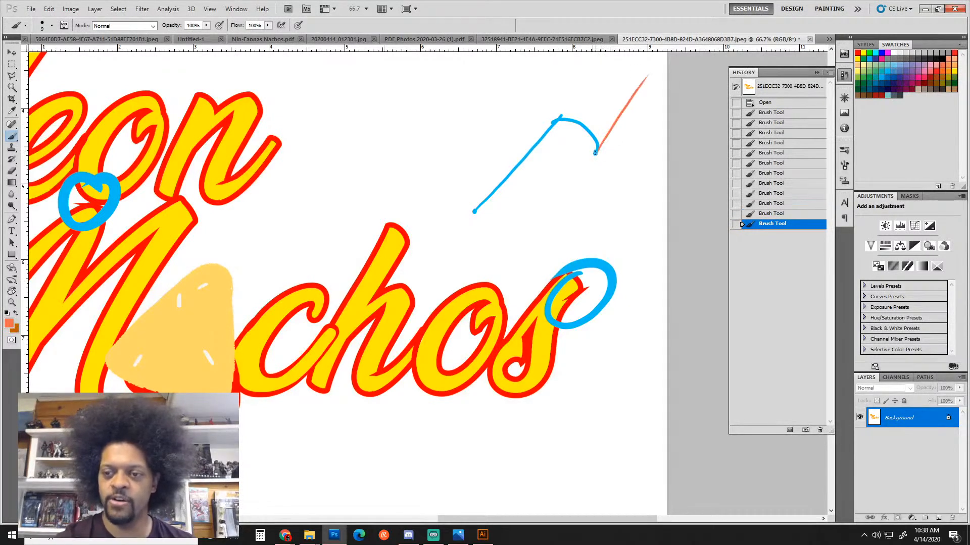
drag(595, 153, 636, 244)
click(637, 243)
click(647, 75)
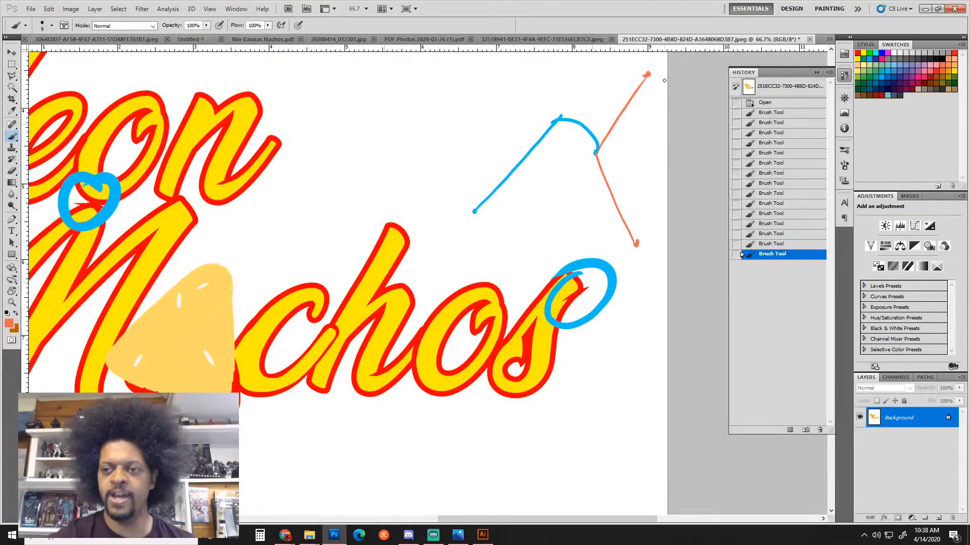
click(886, 68)
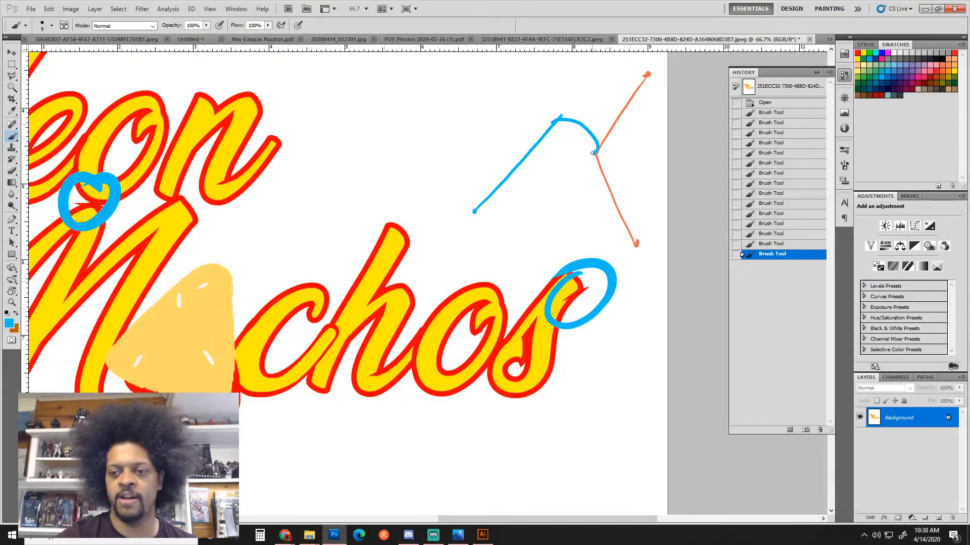
click(554, 219)
mouse_move(555, 218)
mouse_down()
mouse_move(557, 187)
mouse_move(594, 151)
mouse_up()
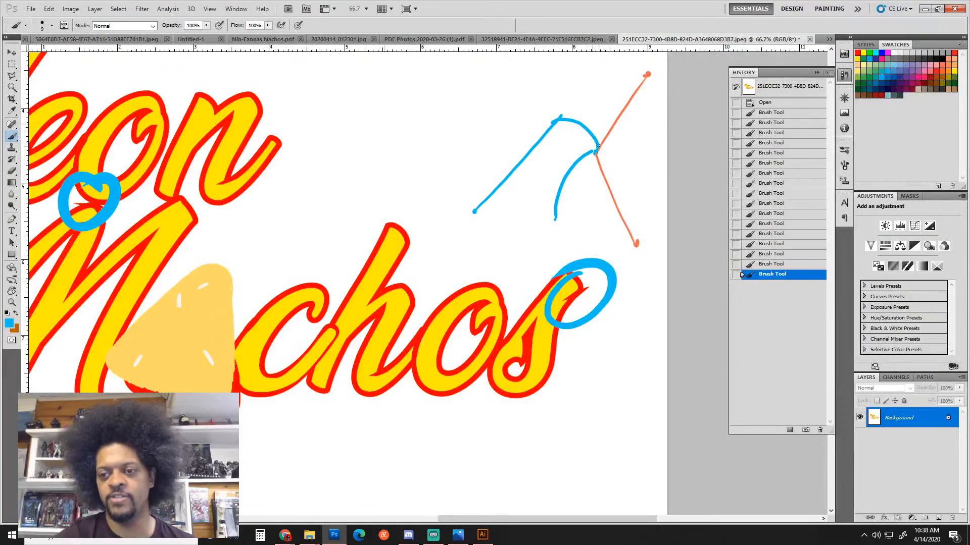
Sketch red strokes rising, hooking over and descending toward Nachos, with a short salmon line on top
click(858, 53)
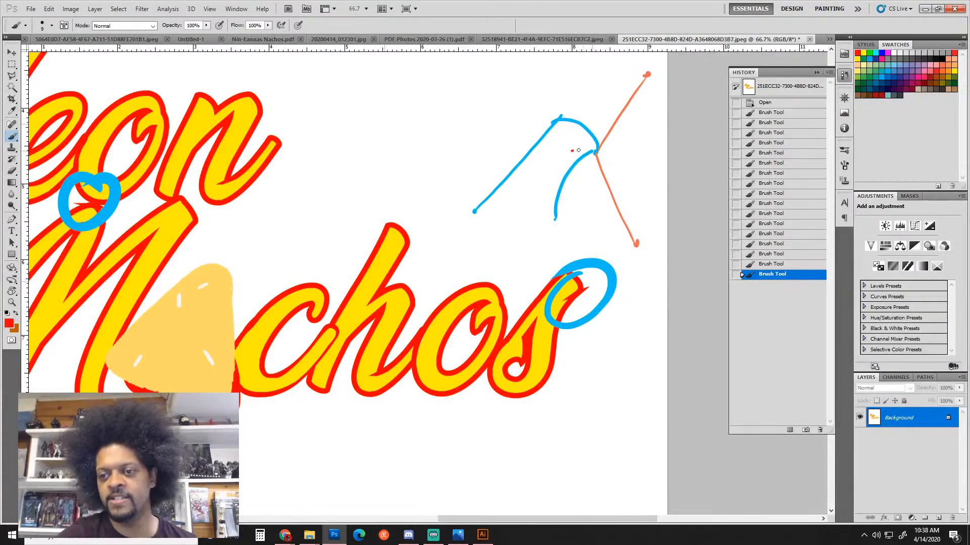
drag(572, 152, 614, 151)
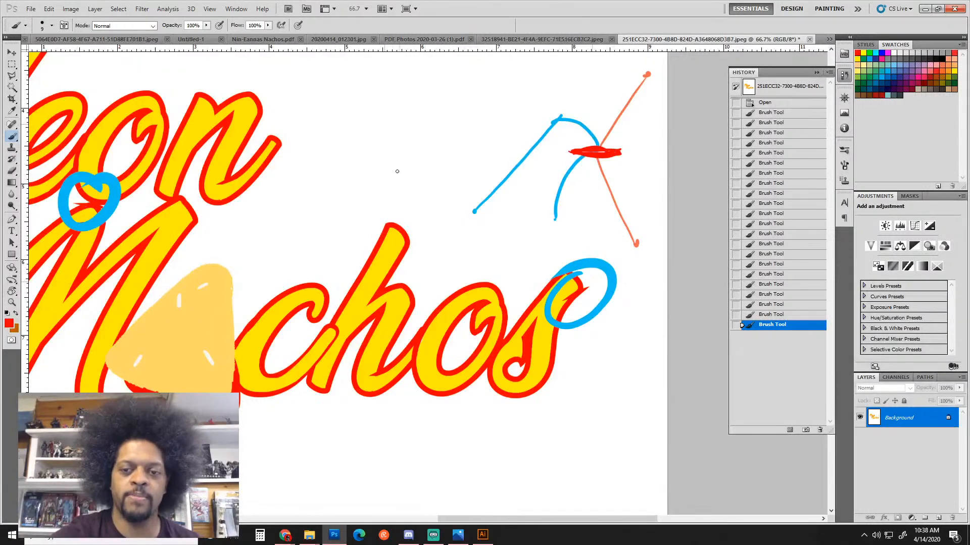
mouse_move(386, 182)
mouse_down()
mouse_move(460, 107)
mouse_move(483, 100)
mouse_move(466, 102)
mouse_move(492, 108)
mouse_move(507, 143)
mouse_up()
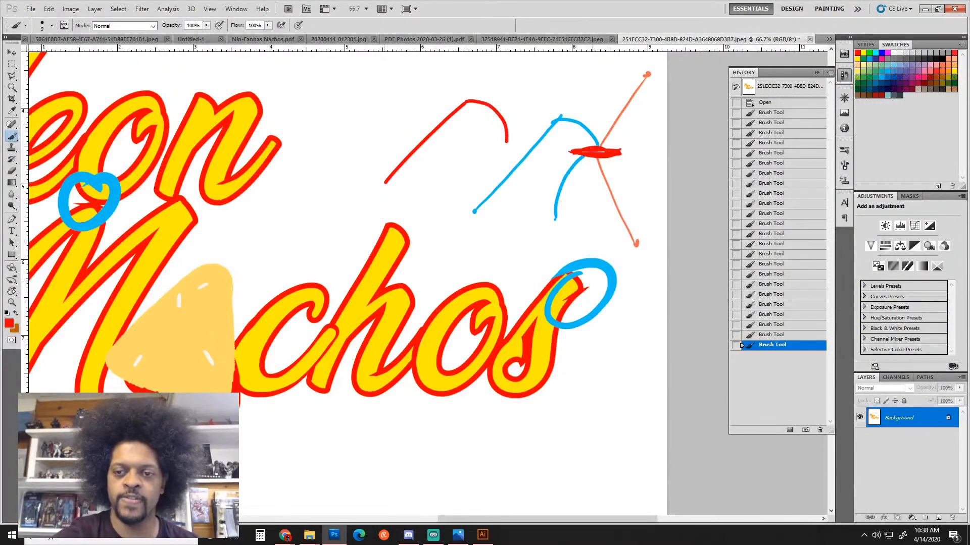
click(505, 141)
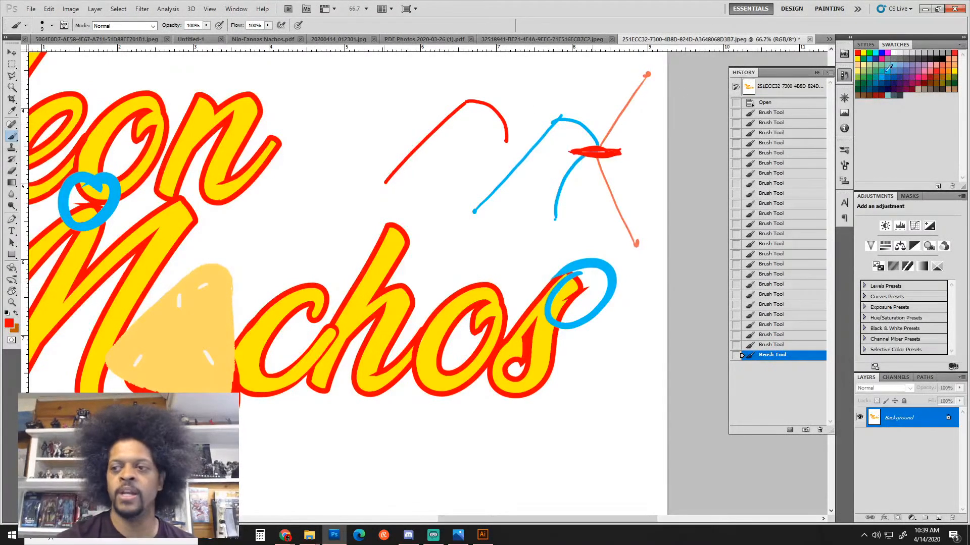
click(932, 65)
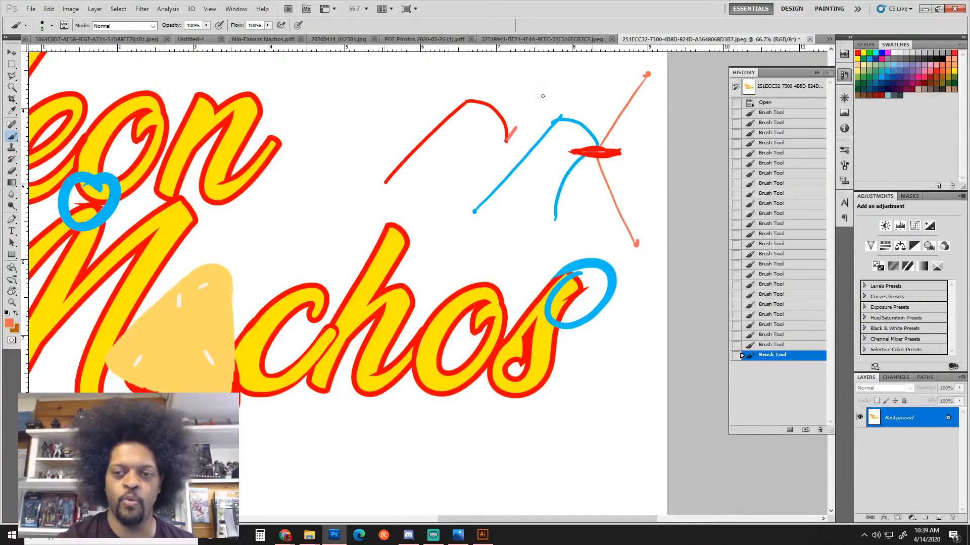
shift+click(566, 71)
click(565, 70)
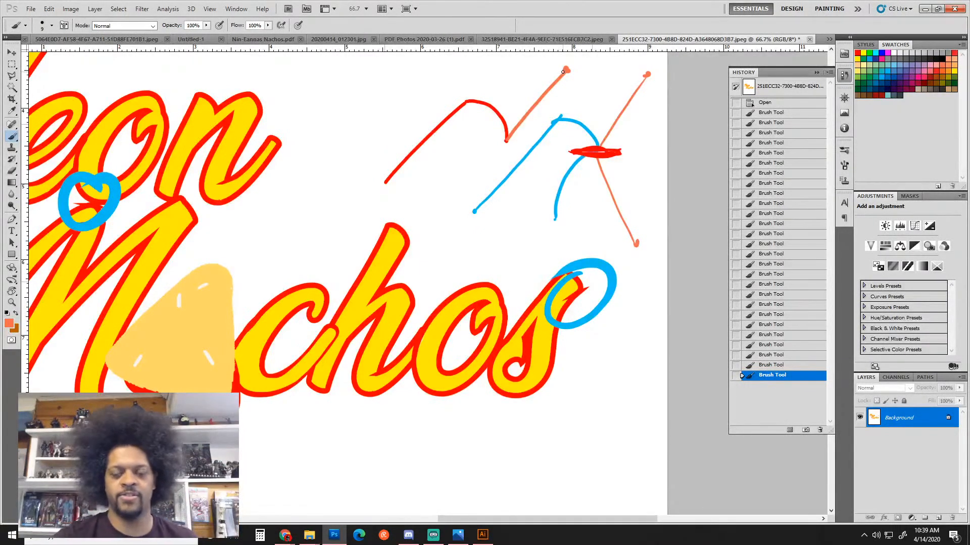
click(858, 53)
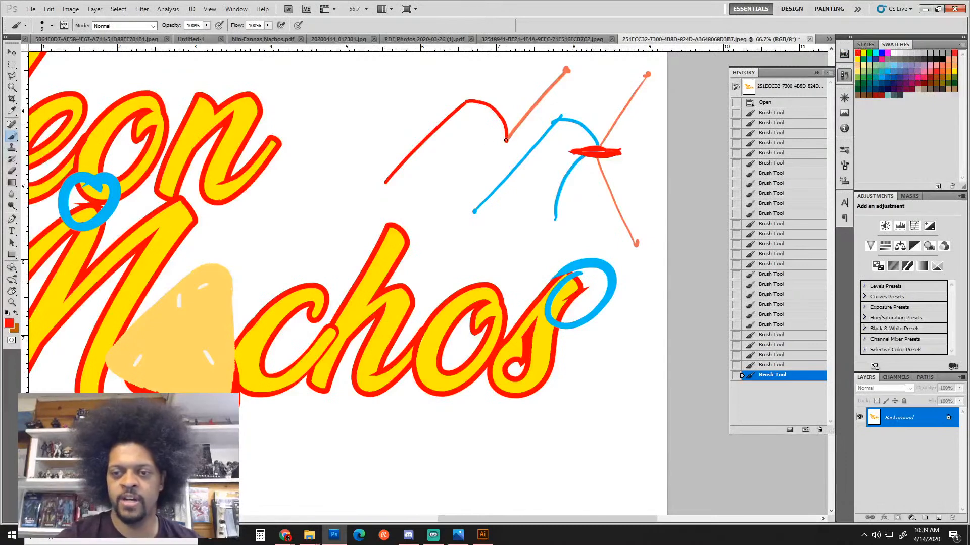
mouse_move(505, 140)
mouse_down()
mouse_move(451, 193)
mouse_move(449, 241)
mouse_up()
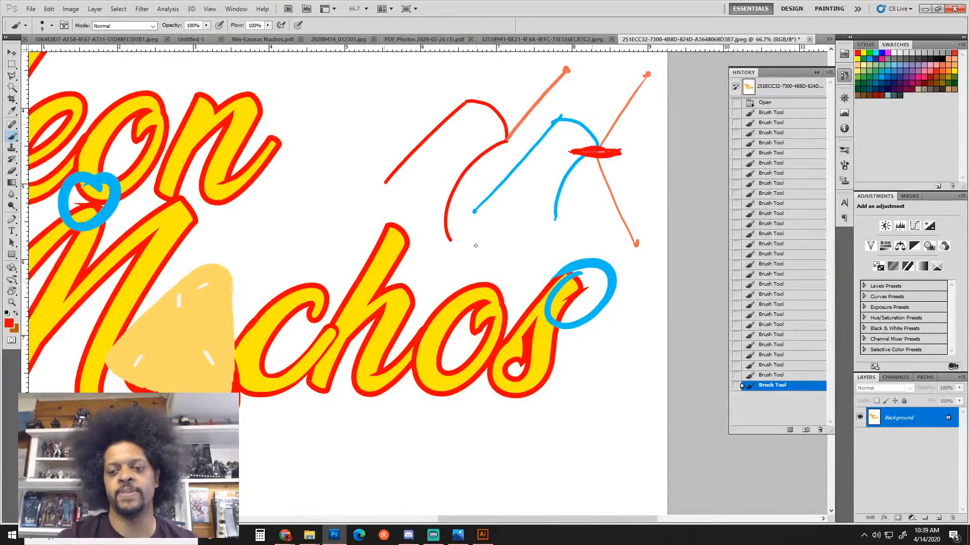
click(452, 241)
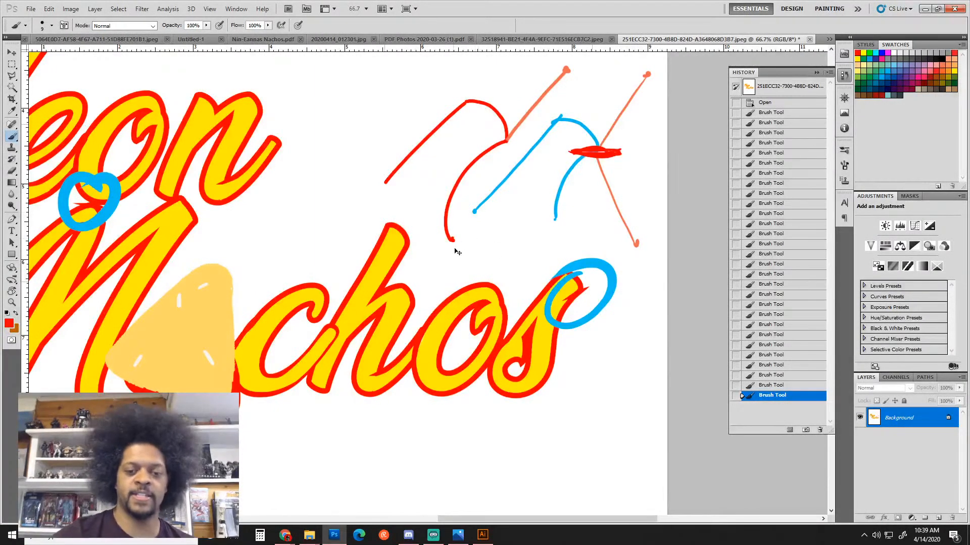
scroll(461, 254, down, 2)
drag(338, 252, 393, 314)
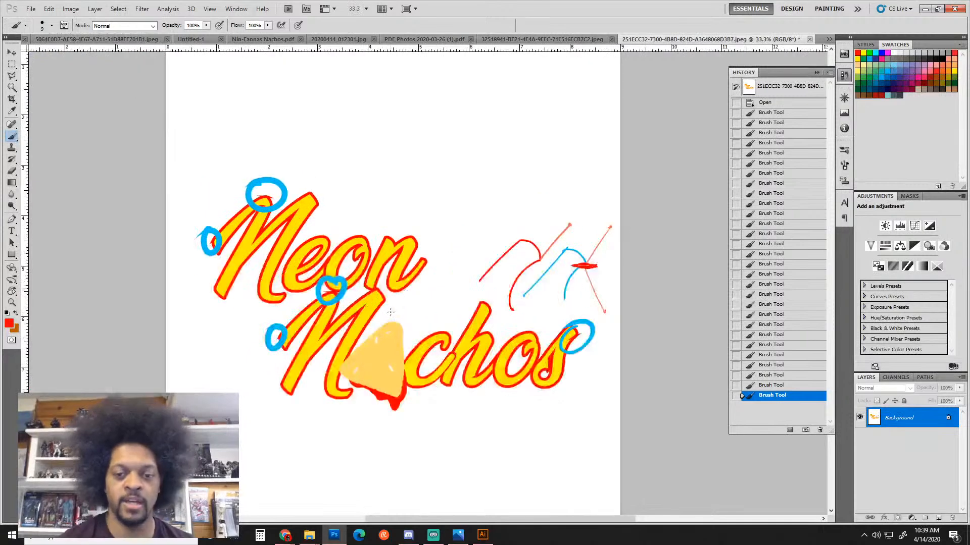
Step back through History to remove the demonstration strokes, switching the paint colour to blue
key(ctrl+alt+z)
key(ctrl+alt+z)
key(ctrl+alt+z)
key(ctrl+alt+z)
key(ctrl+alt+z)
key(ctrl+alt+z)
key(ctrl+alt+z)
key(ctrl+alt+z)
key(ctrl+alt+z)
key(ctrl+alt+z)
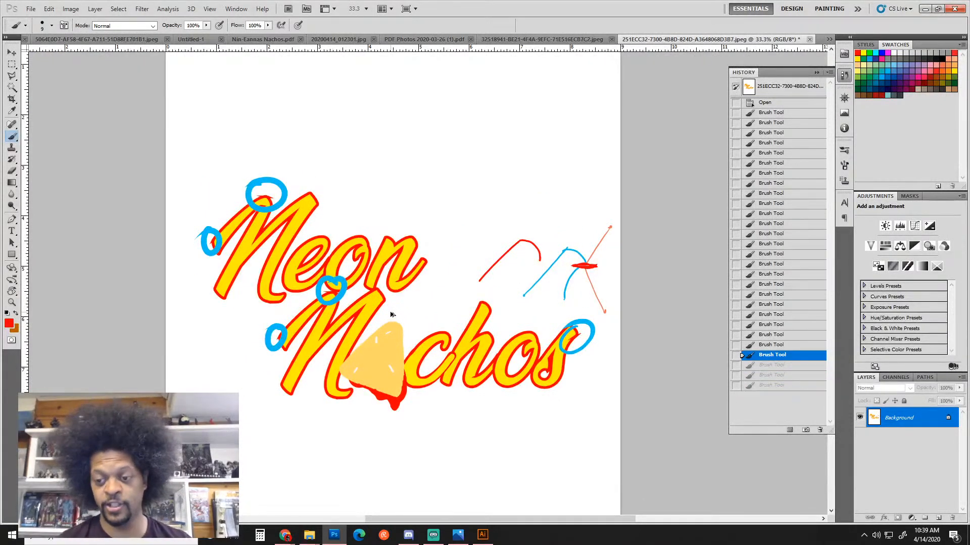
key(ctrl+alt+z)
key(ctrl+alt+z)
key(ctrl+alt+z)
key(ctrl+alt+z)
key(ctrl+alt+z)
key(ctrl+alt+z)
key(ctrl+alt+z)
key(ctrl+alt+z)
key(ctrl+alt+z)
key(ctrl+alt+z)
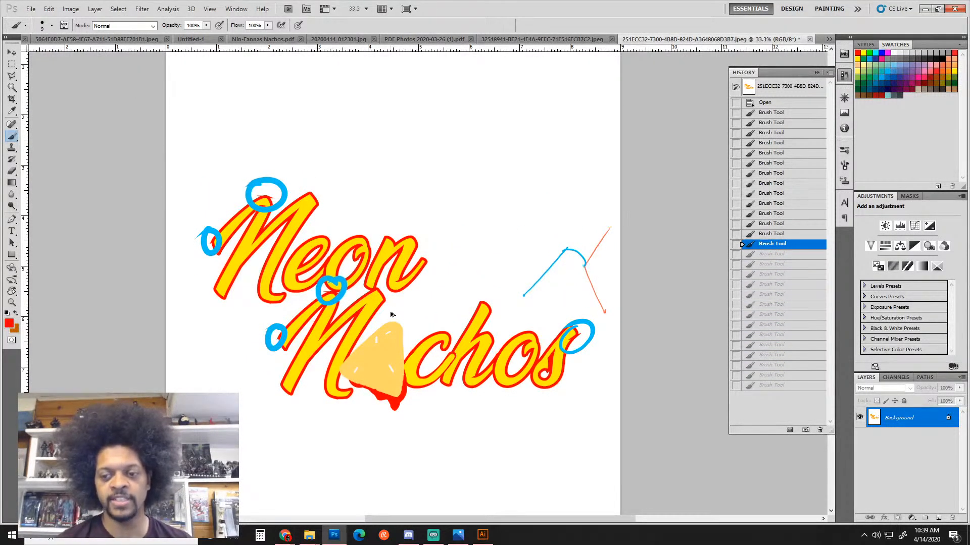
key(ctrl+alt+z)
key(ctrl+alt+z)
key(ctrl+alt+z)
key(ctrl+alt+z)
key(ctrl+alt+z)
key(ctrl+alt+z)
key(ctrl+alt+z)
key(ctrl+alt+z)
key(ctrl+alt+z)
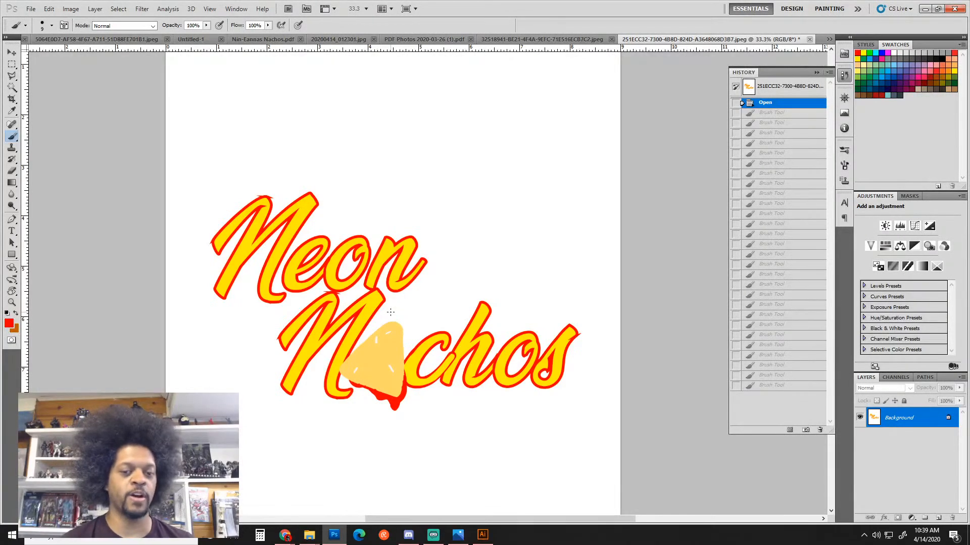
mouse_move(268, 191)
mouse_down()
mouse_move(252, 196)
mouse_move(264, 205)
mouse_move(244, 200)
mouse_up()
click(882, 67)
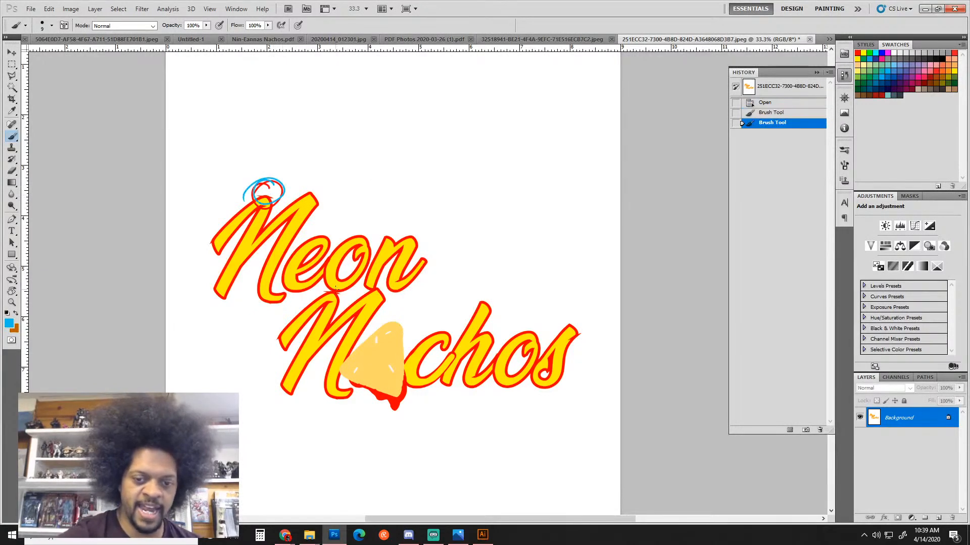
drag(335, 284, 326, 299)
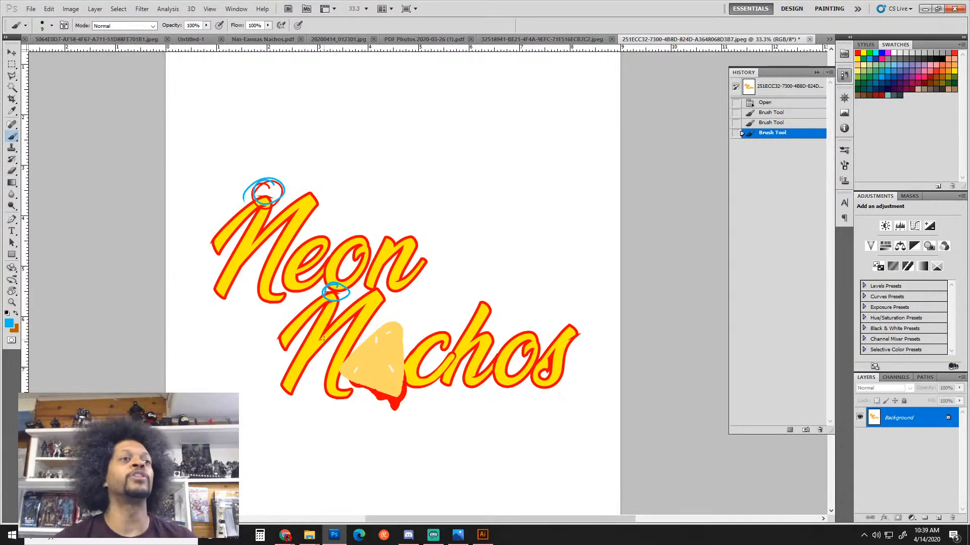
key(ctrl+alt+z)
key(ctrl+alt+z)
key(ctrl+alt+z)
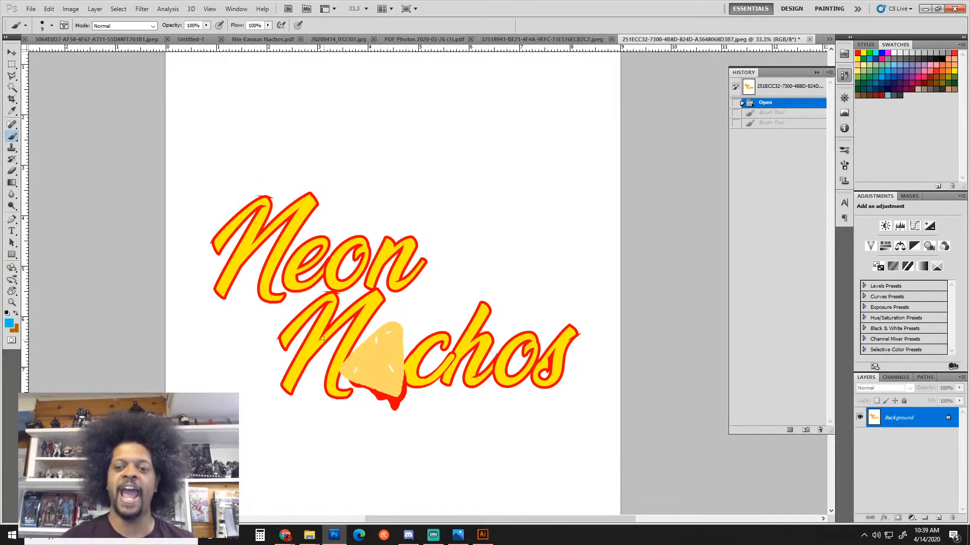
Circle in blue the N's top, the s's end, the N's left tip and the n–N join
mouse_move(581, 334)
mouse_down()
mouse_move(557, 346)
mouse_move(567, 320)
mouse_up()
mouse_move(270, 182)
mouse_down()
mouse_move(255, 201)
mouse_move(277, 188)
mouse_up()
drag(217, 226, 216, 243)
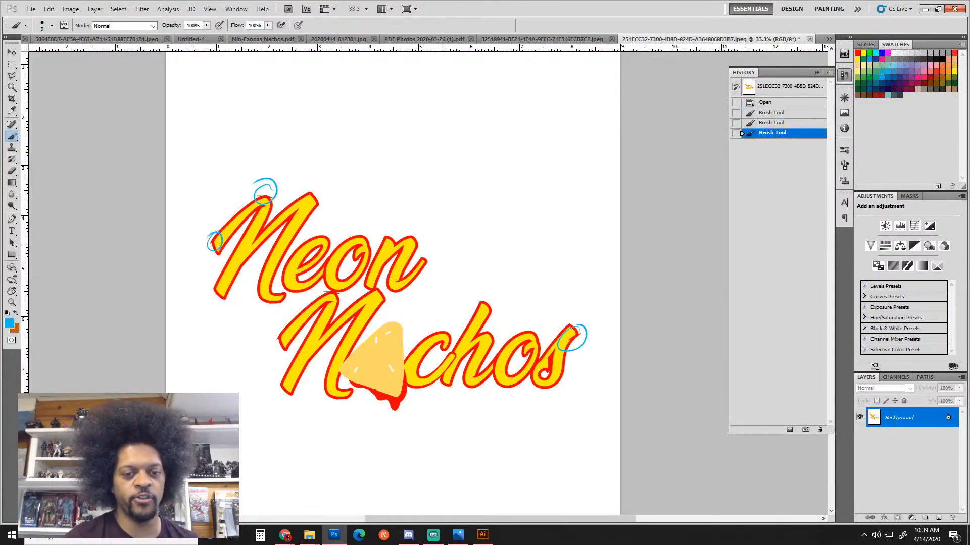
drag(322, 285, 327, 288)
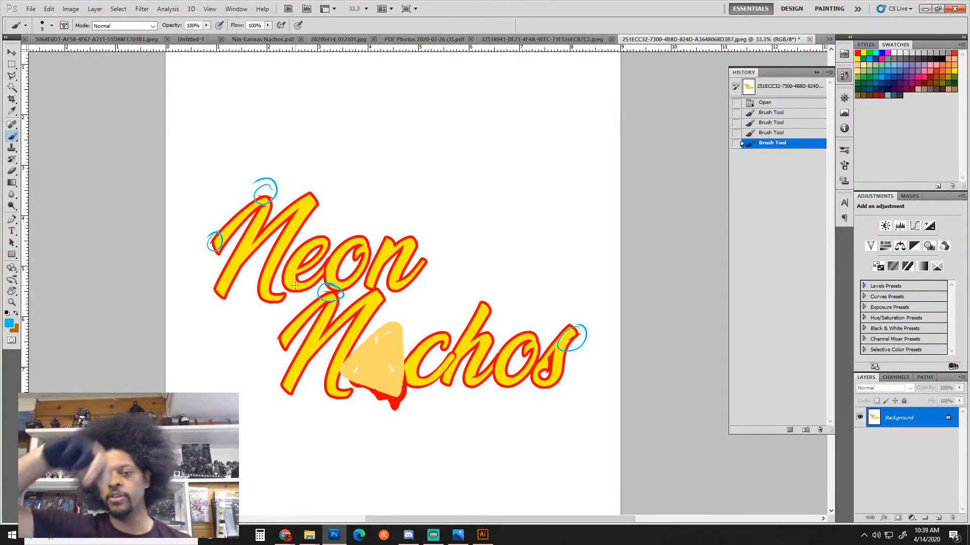
Zoom in on Neon and circle the e–o join in blue
click(328, 257)
click(351, 250)
click(341, 252)
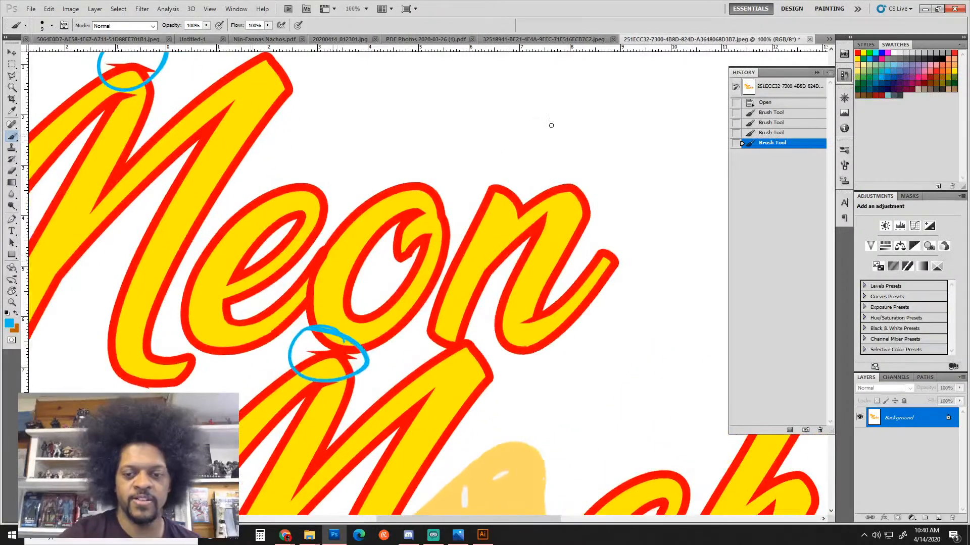
mouse_move(350, 242)
mouse_down()
mouse_move(305, 267)
mouse_move(327, 234)
mouse_up()
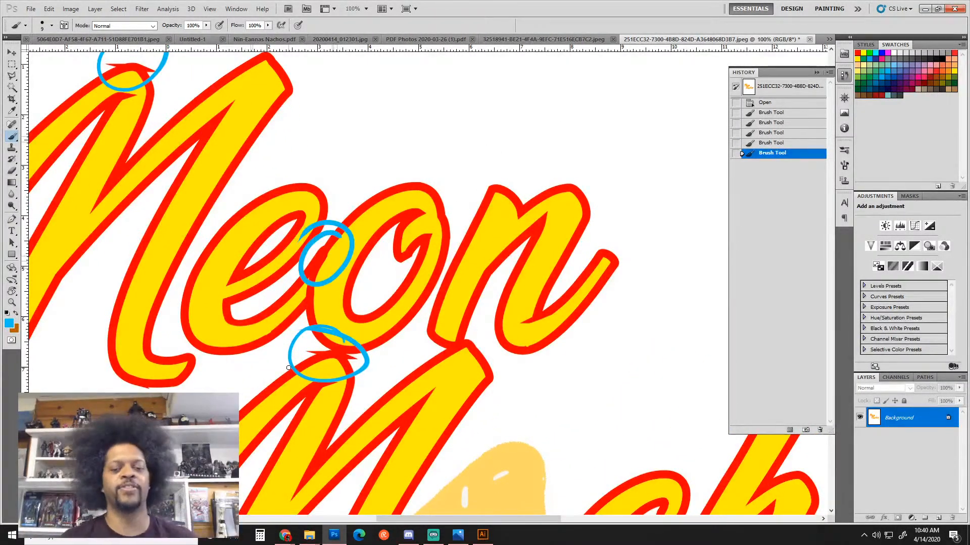
Sketch a blue curve hooking downward in the empty space right of the logo
drag(506, 278, 375, 102)
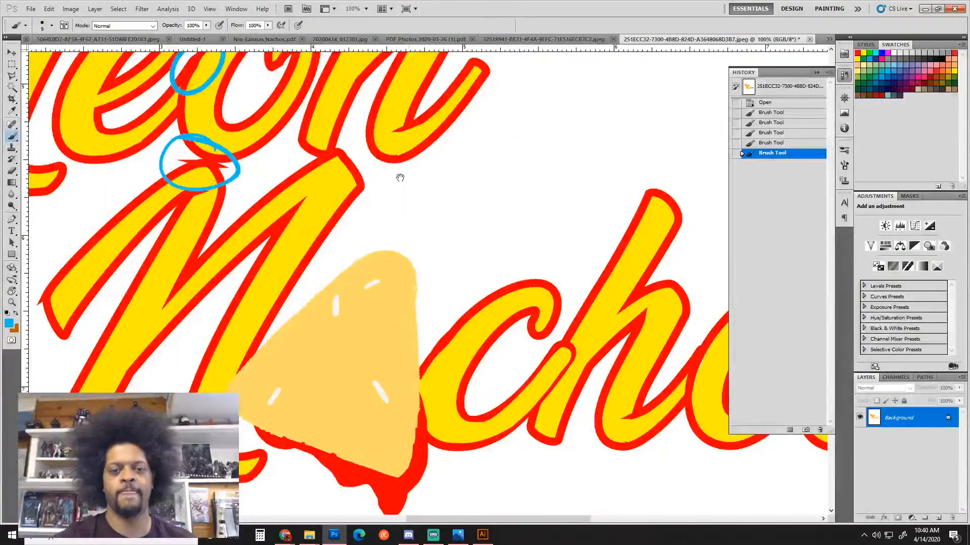
drag(398, 177, 492, 353)
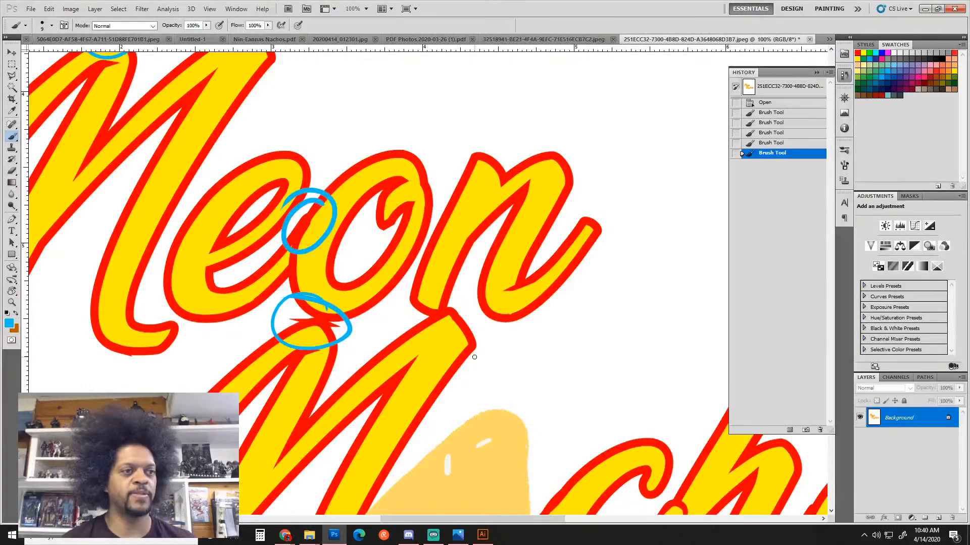
scroll(504, 220, down, 2)
drag(546, 275, 406, 256)
mouse_move(537, 245)
mouse_down()
mouse_move(550, 216)
mouse_move(634, 191)
mouse_move(604, 216)
mouse_move(617, 263)
mouse_up()
click(633, 195)
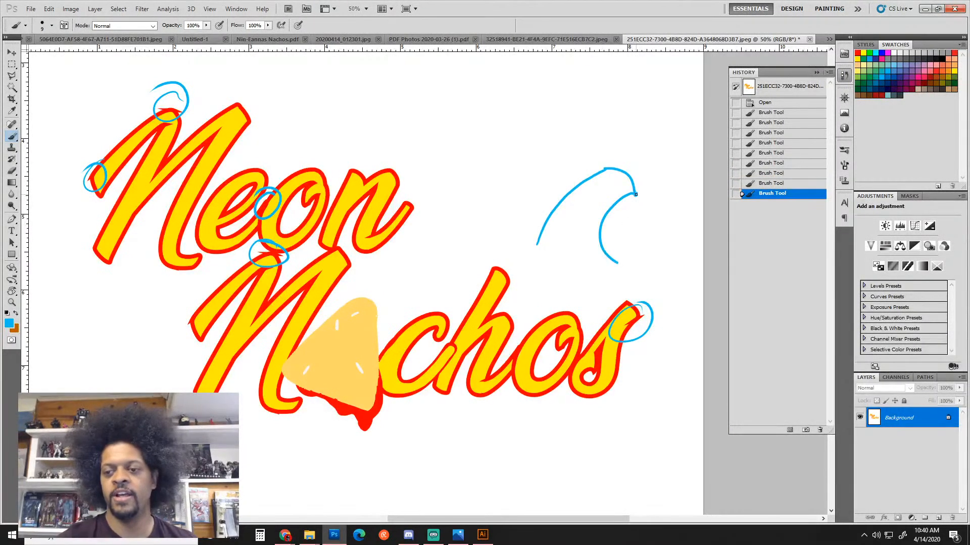
Add a blue line rising from the hook's end, then undo the extra curled tips
click(635, 195)
click(635, 194)
click(637, 192)
click(638, 191)
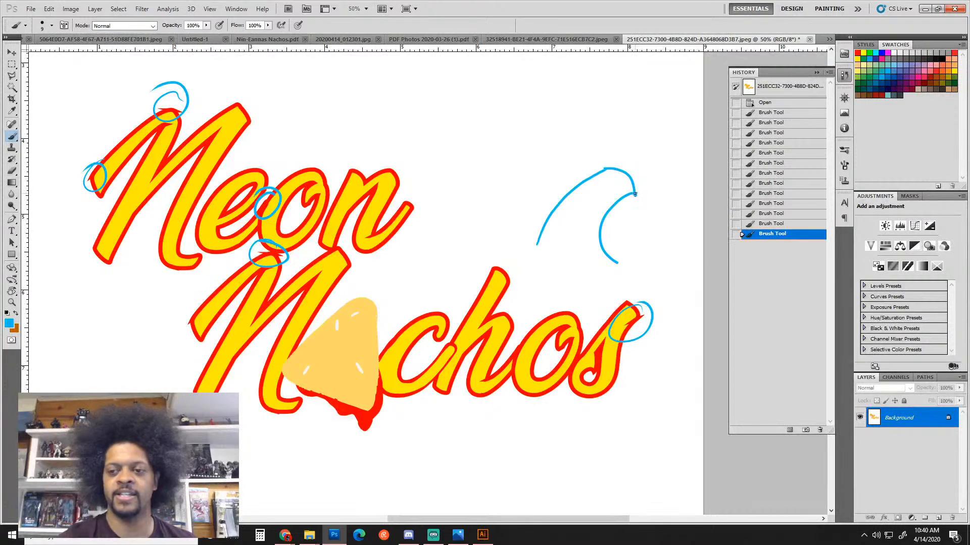
click(635, 194)
mouse_move(635, 194)
mouse_down()
mouse_move(671, 119)
mouse_move(677, 252)
mouse_up()
drag(671, 117, 675, 116)
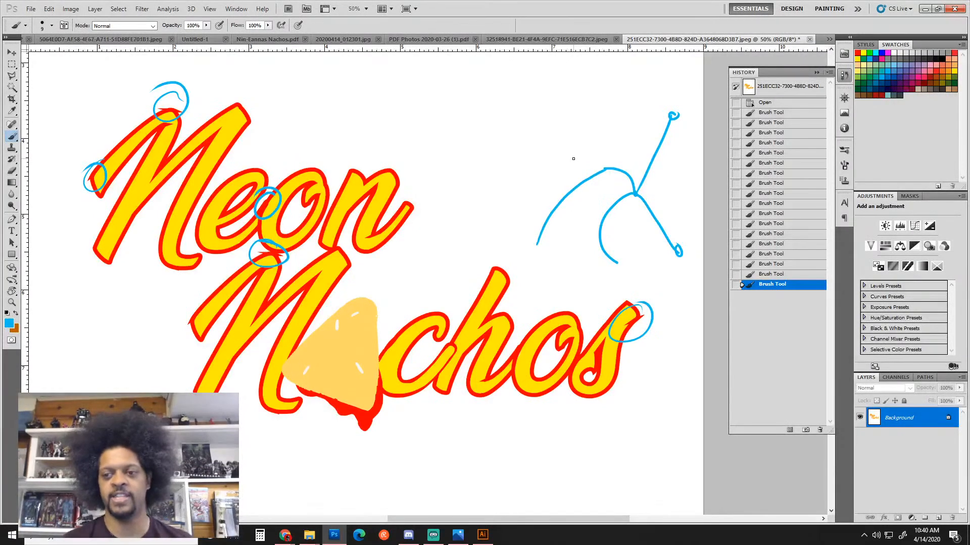
key(ctrl+alt+z)
key(ctrl+alt+z)
key(ctrl+alt+z)
key(ctrl+alt+z)
key(ctrl+alt+z)
key(ctrl+alt+z)
key(ctrl+alt+z)
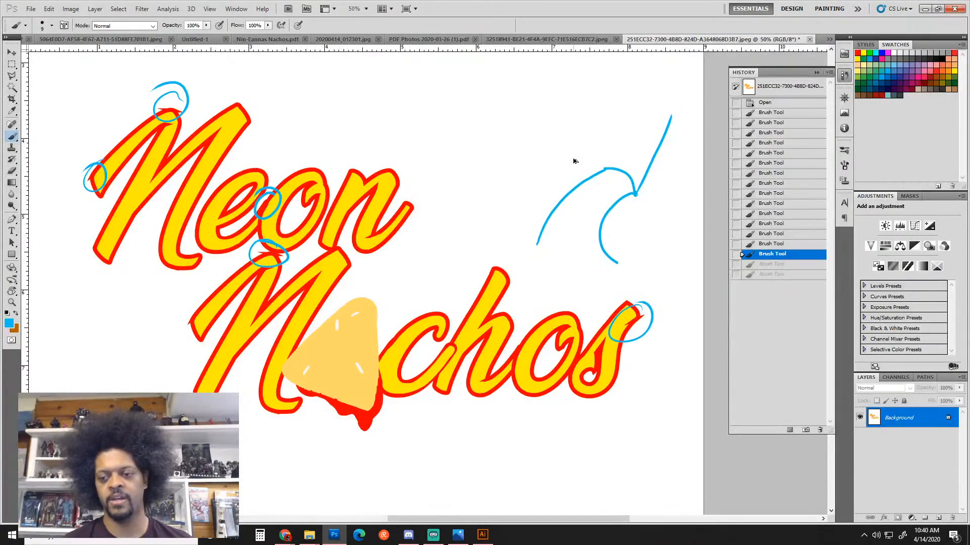
Undo all remaining blue marks, return to 50% zoom, and sample the outline's red
key(ctrl+alt+z)
key(ctrl+alt+z)
key(ctrl+alt+z)
key(ctrl+alt+z)
key(ctrl+alt+z)
key(ctrl+alt+z)
key(ctrl+alt+z)
key(ctrl+alt+z)
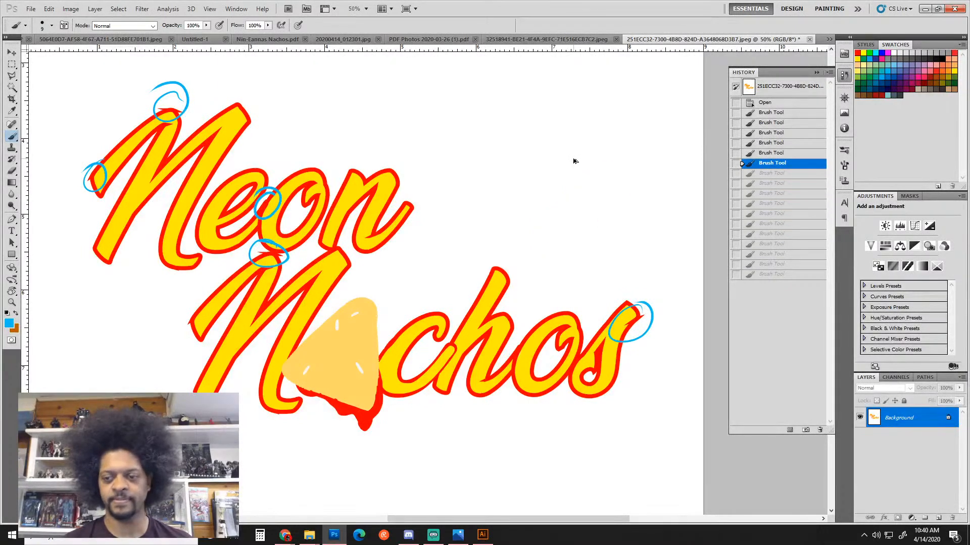
key(ctrl+alt+z)
key(ctrl+alt+z)
key(ctrl+alt+z)
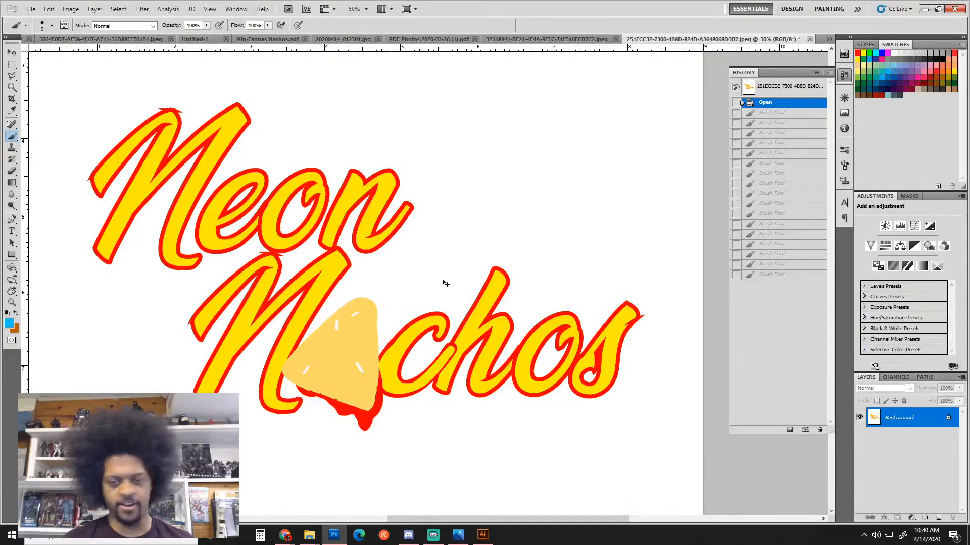
key(ctrl+minus)
key(ctrl+minus)
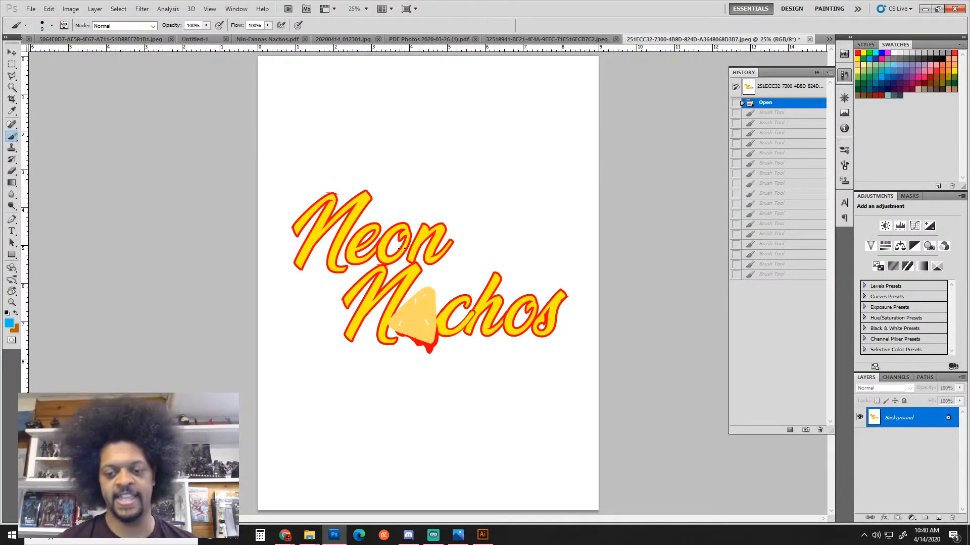
key(ctrl+plus)
key(ctrl+plus)
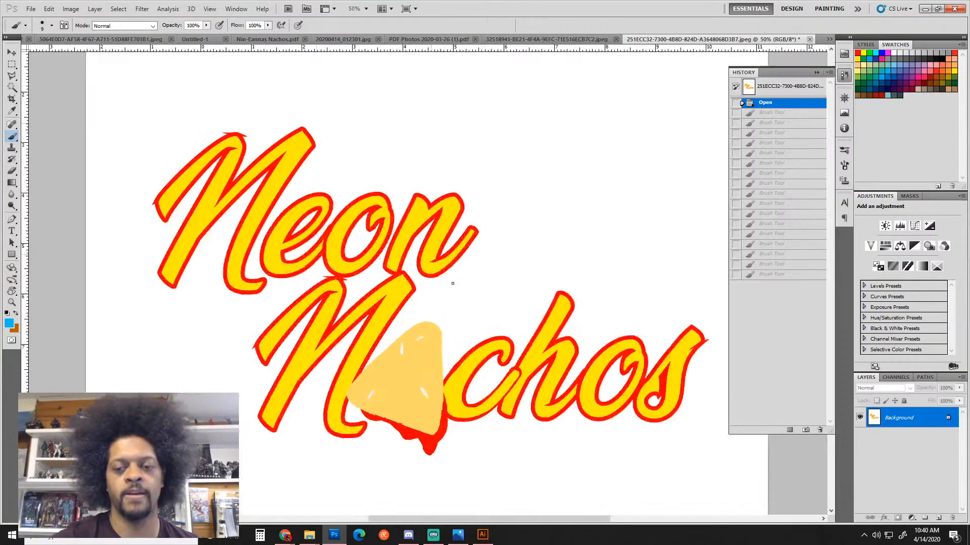
scroll(459, 209, down, 1)
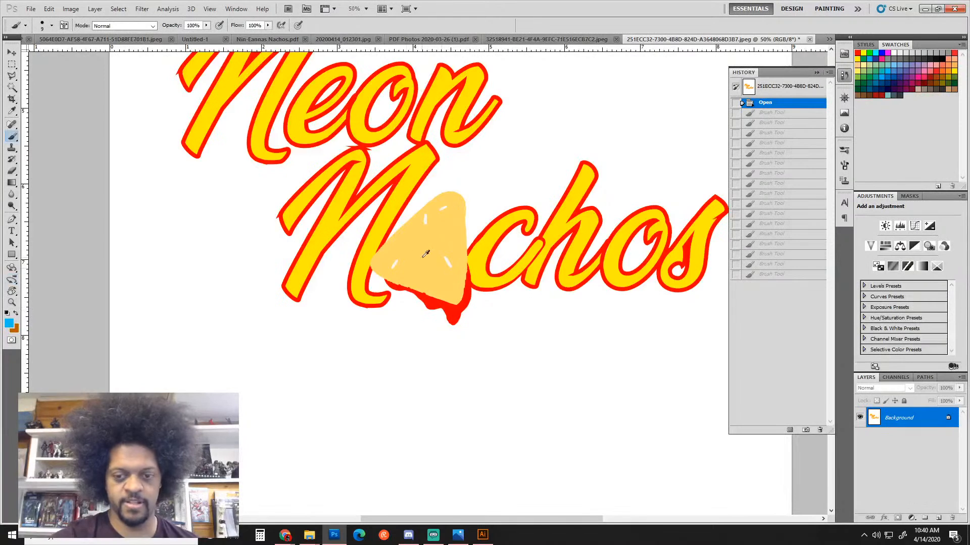
alt+click(390, 236)
Retouch the nacho chip's upper-left, right and lower edges in red
mouse_move(376, 251)
mouse_down()
mouse_move(445, 192)
mouse_move(404, 224)
mouse_up()
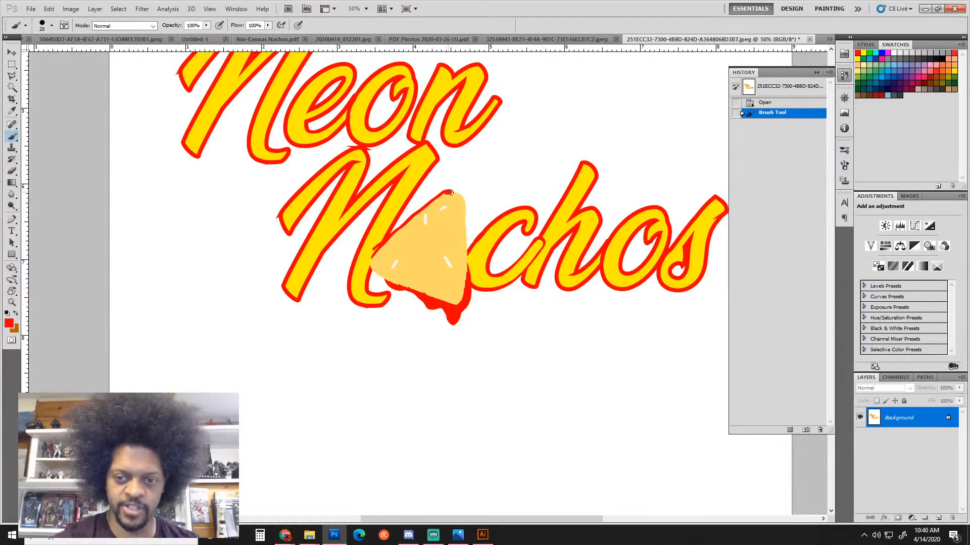
mouse_move(450, 192)
mouse_down()
mouse_move(466, 212)
mouse_move(466, 284)
mouse_up()
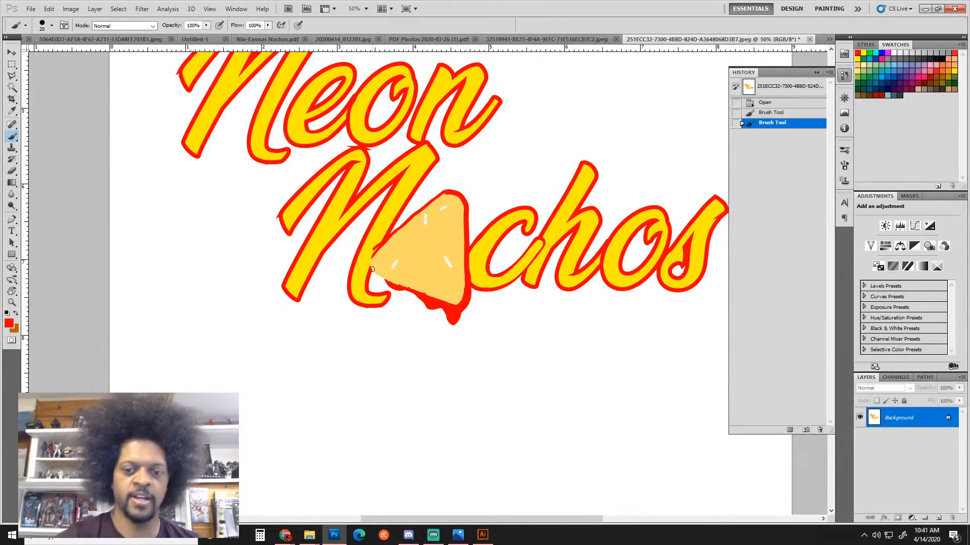
mouse_move(380, 245)
mouse_down()
mouse_move(372, 261)
mouse_move(401, 284)
mouse_up()
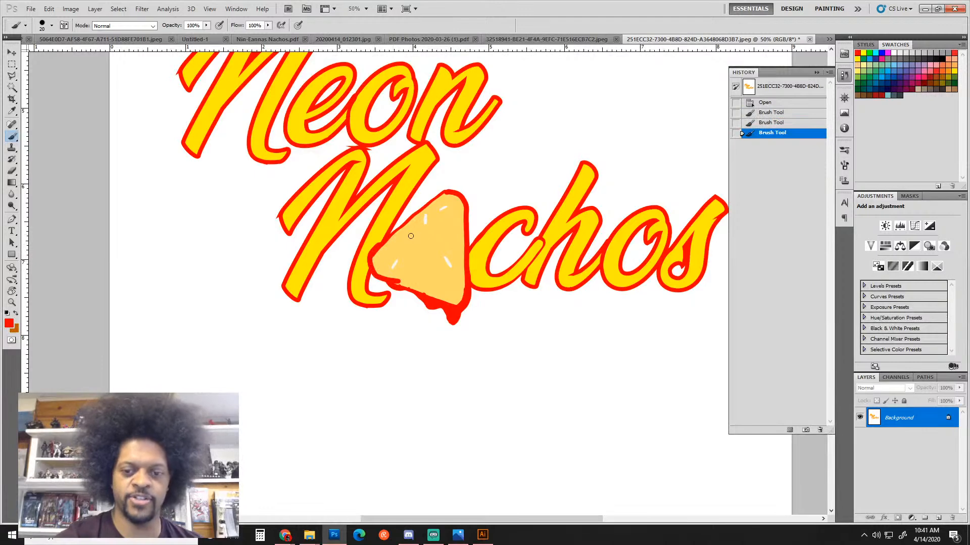
key(ctrl+z)
mouse_move(373, 252)
mouse_down()
mouse_move(371, 270)
mouse_move(447, 316)
mouse_up()
mouse_move(381, 245)
mouse_down()
mouse_move(453, 186)
mouse_move(502, 168)
mouse_move(508, 183)
mouse_move(461, 211)
mouse_up()
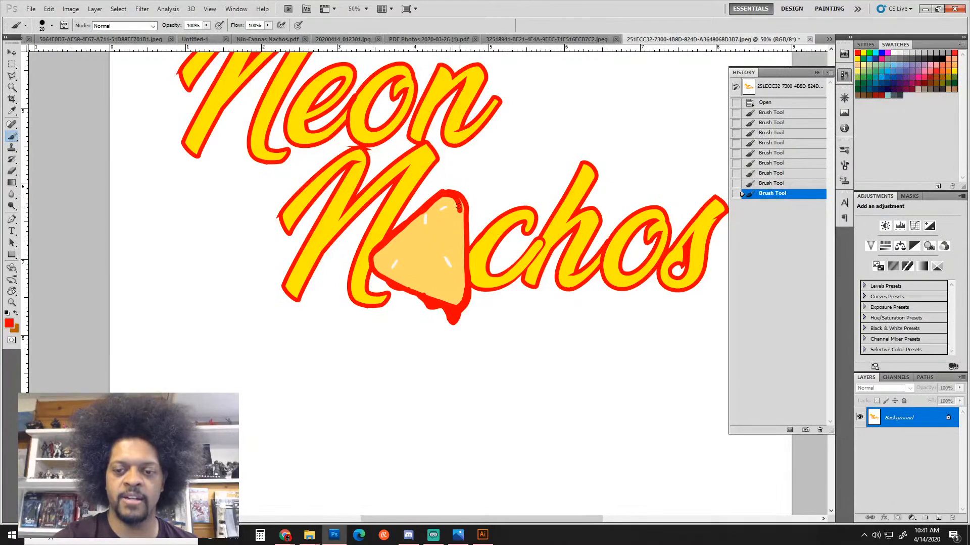
key(ctrl+z)
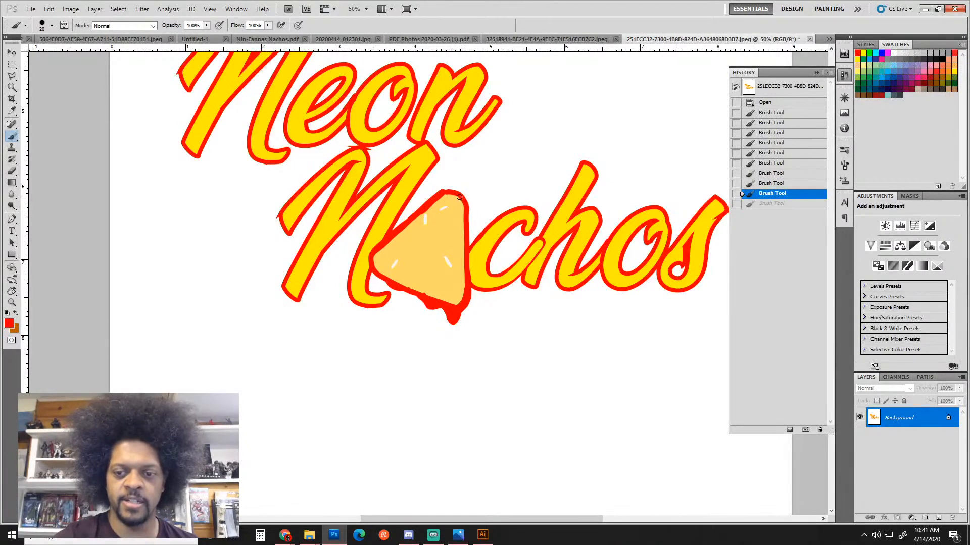
mouse_move(457, 198)
mouse_down()
mouse_move(468, 287)
mouse_move(470, 220)
mouse_move(464, 288)
mouse_up()
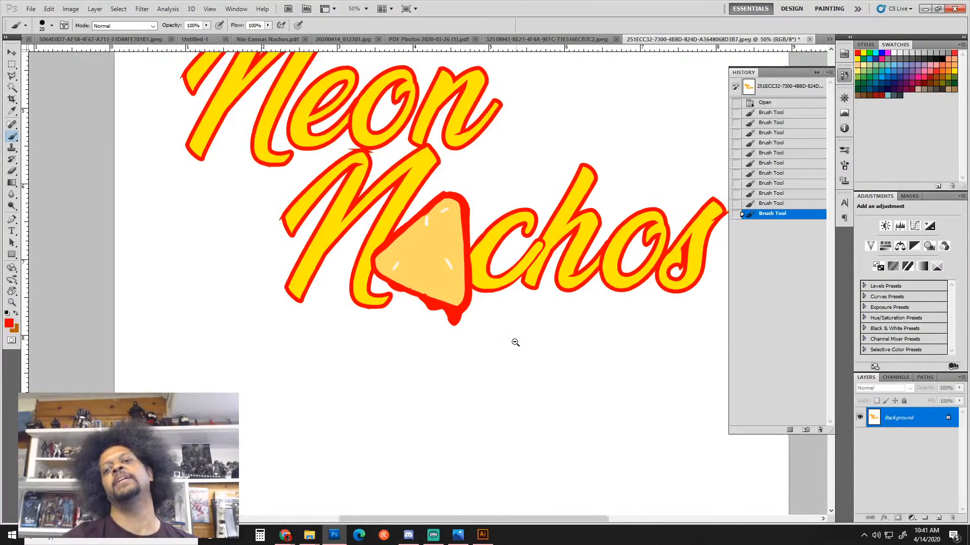
Zoom out and paint a red drip hanging below the chip's bottom edge
key(ctrl+minus)
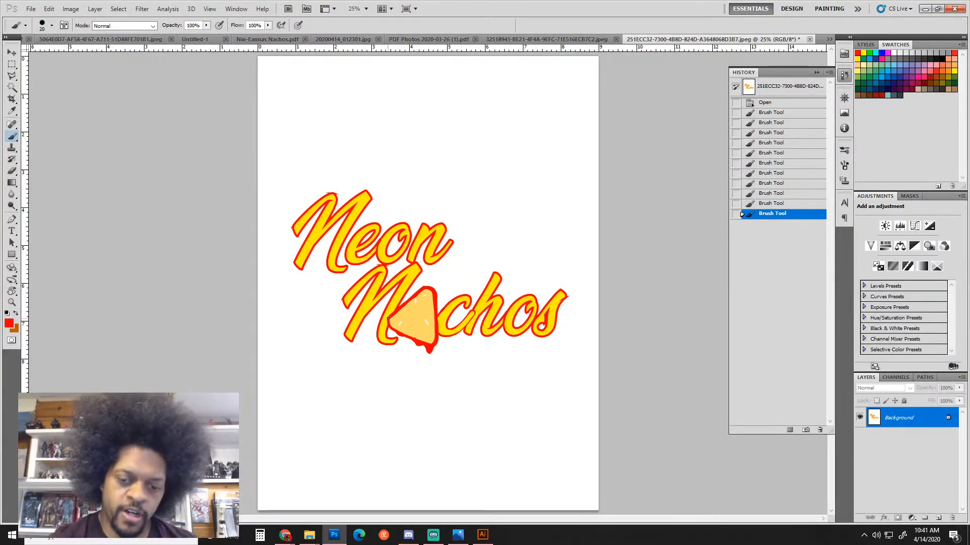
drag(387, 325, 397, 334)
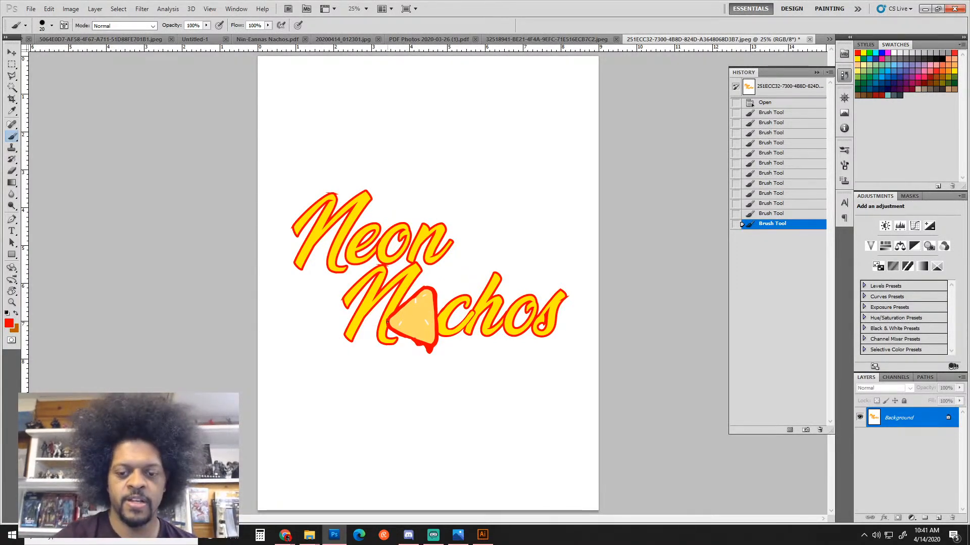
click(602, 143)
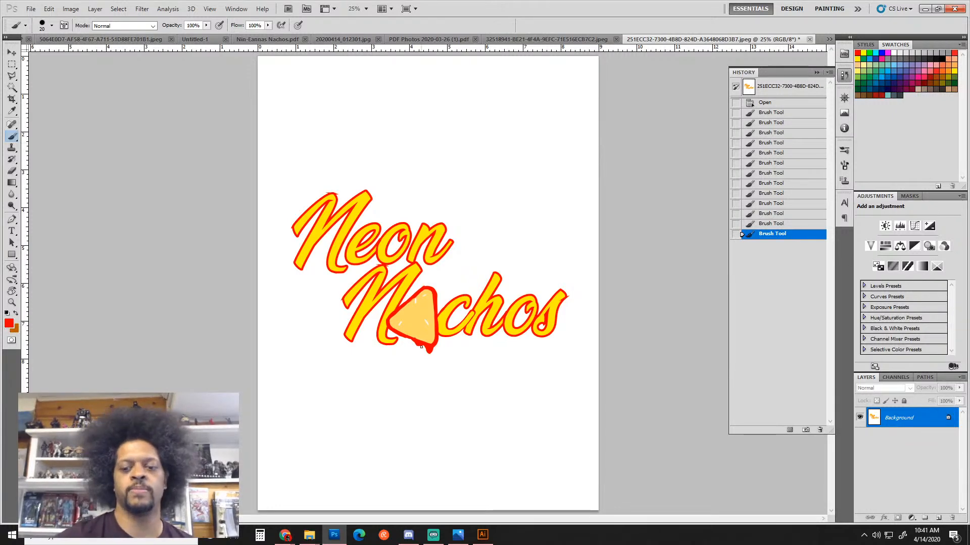
drag(414, 345, 431, 368)
drag(432, 366, 425, 346)
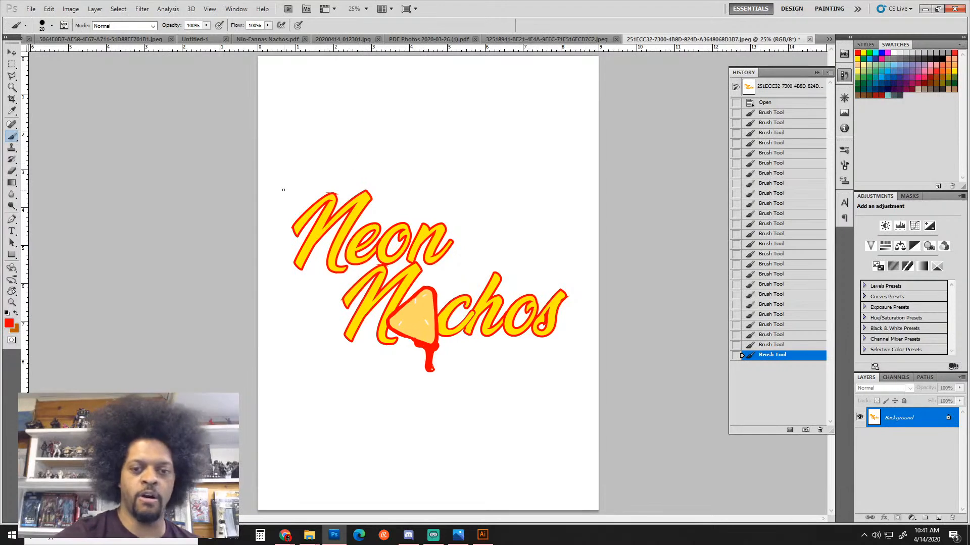
Switch the brush to cyan and trace a stepped straight-line outline around the Neon Nachos logo
click(876, 53)
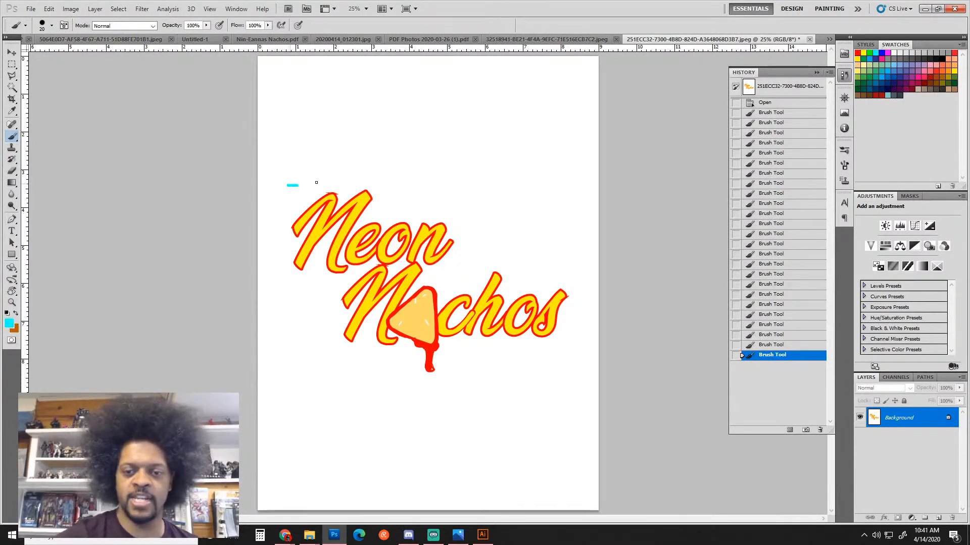
shift+click(469, 185)
shift+click(467, 262)
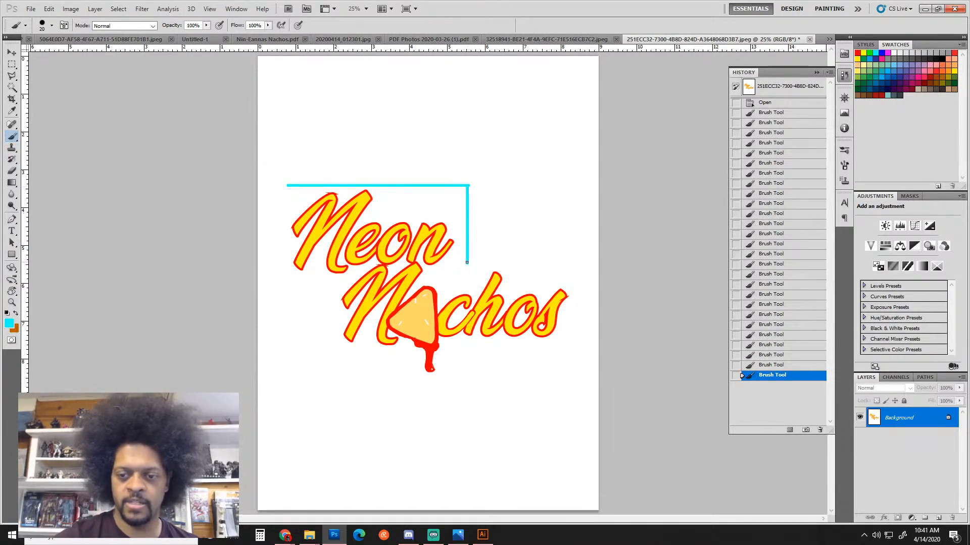
shift+click(583, 262)
shift+click(583, 359)
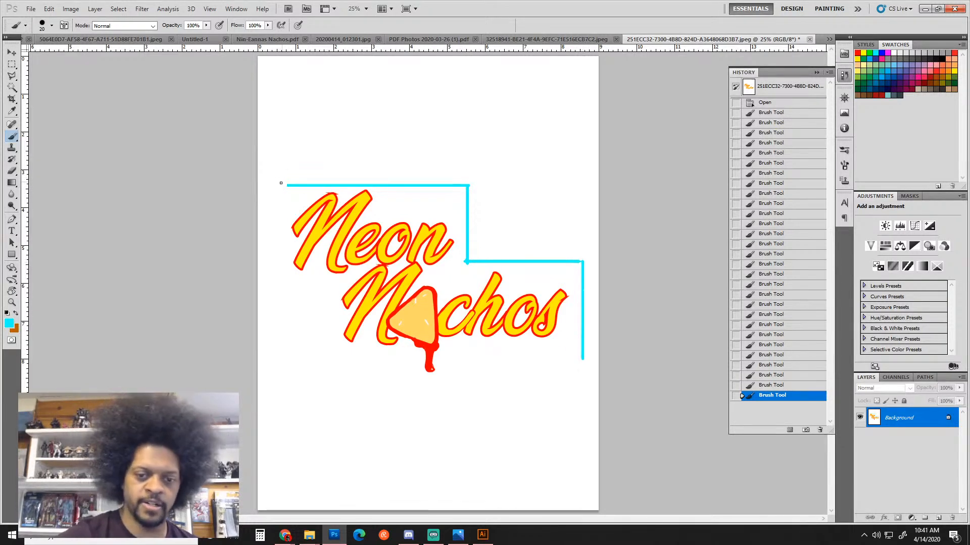
mouse_move(282, 182)
mouse_down()
mouse_move(280, 286)
mouse_move(331, 296)
mouse_move(327, 359)
mouse_move(353, 372)
mouse_move(578, 369)
mouse_up()
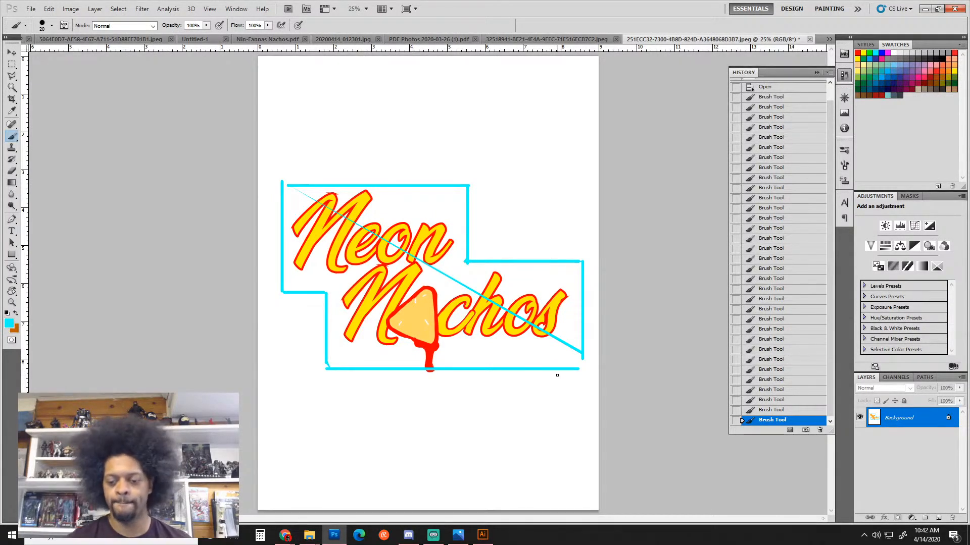
Return to the Blackboard grading page and advance to the next student's submission
mouse_move(285, 535)
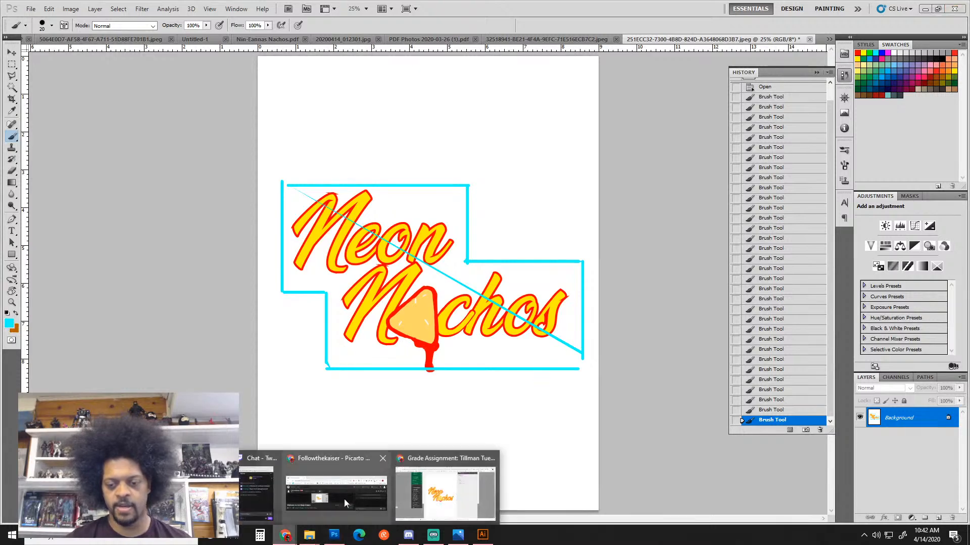
click(427, 502)
scroll(495, 151, up, 5)
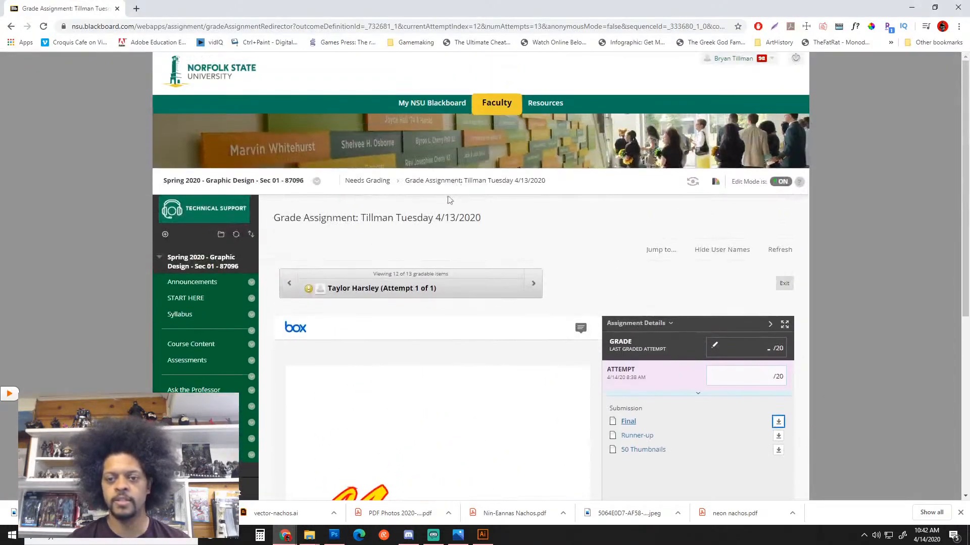
click(533, 286)
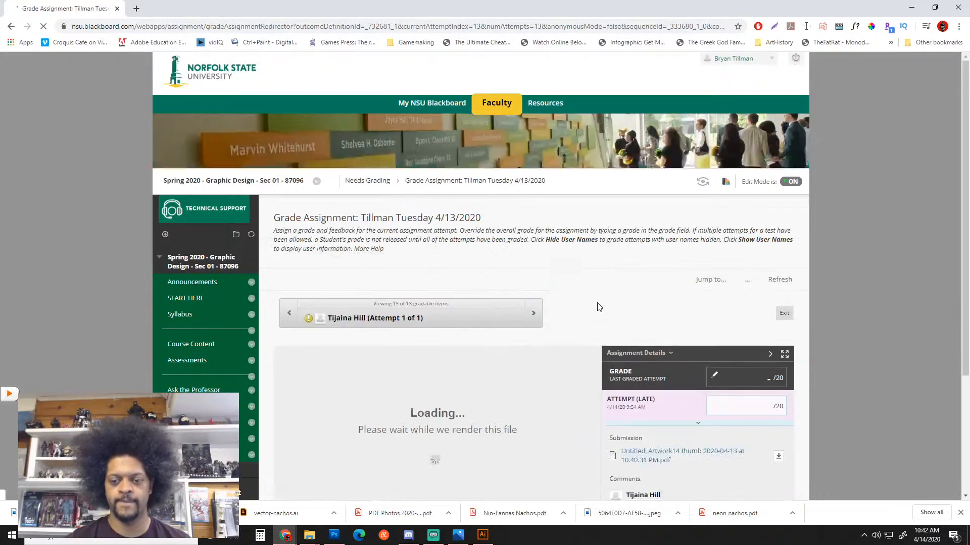
Download the Nin-Eanna Nutritious Nachos PDF and reveal it in the Downloads folder
scroll(631, 267, down, 3)
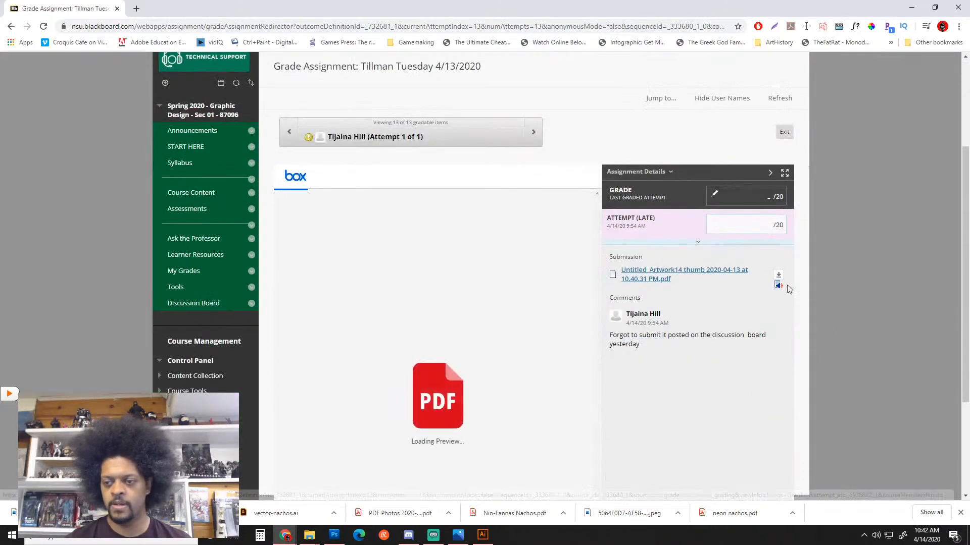
scroll(787, 285, down, 3)
click(777, 138)
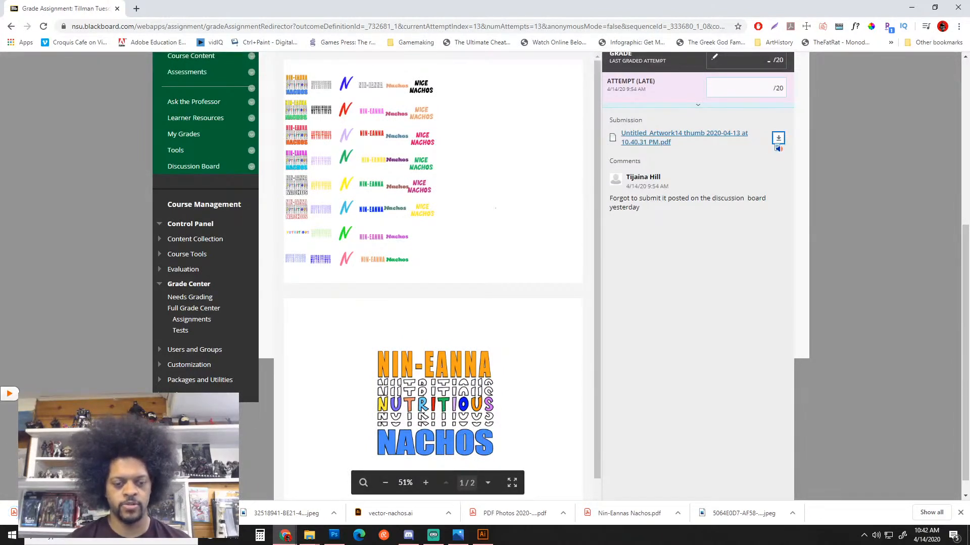
click(132, 480)
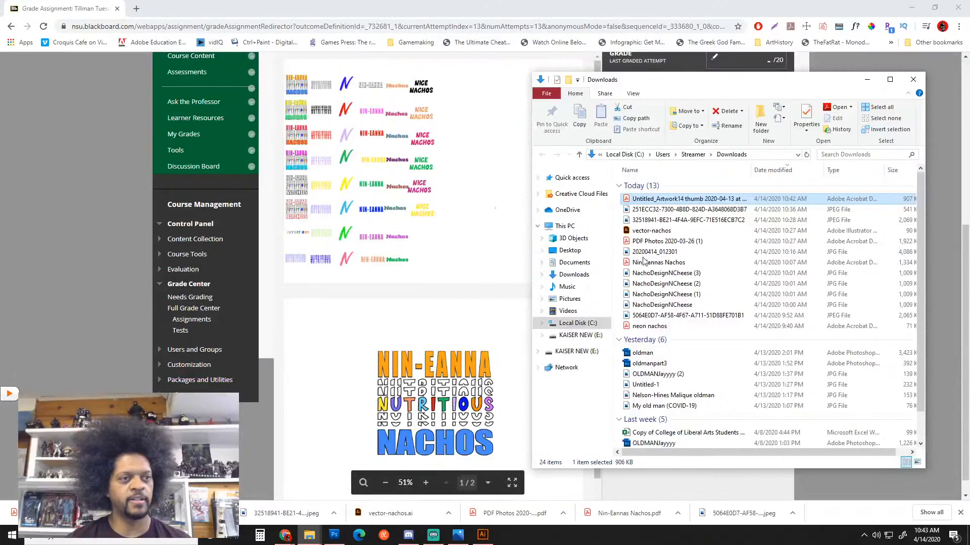
Drop the Nin-Eanna PDF into Photoshop, import pages 1 and 2, and zoom out on the logo
drag(648, 199, 341, 543)
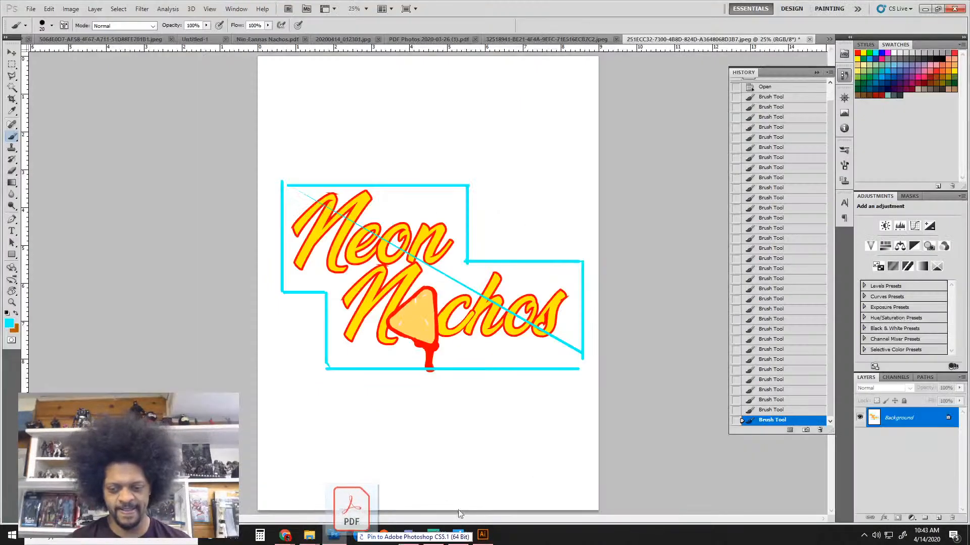
drag(460, 514, 460, 505)
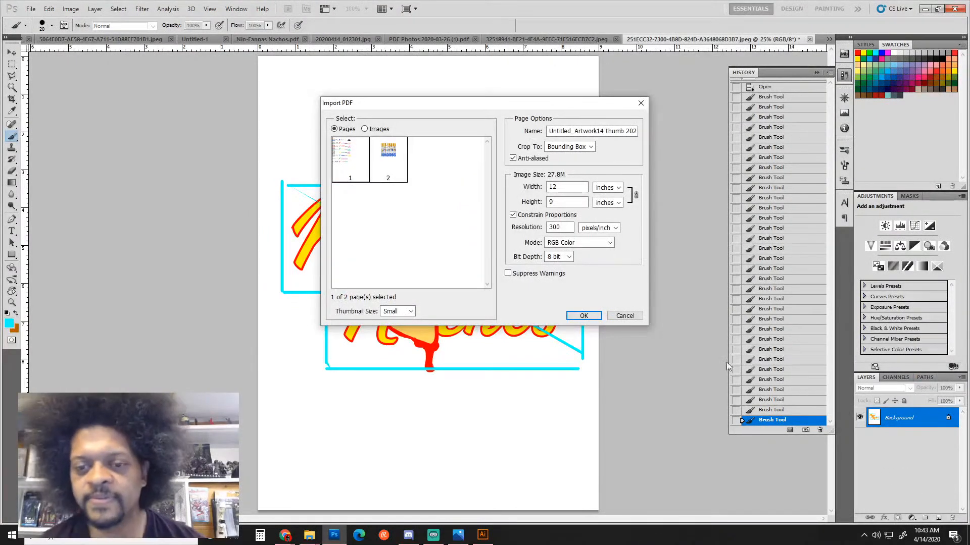
shift+click(386, 166)
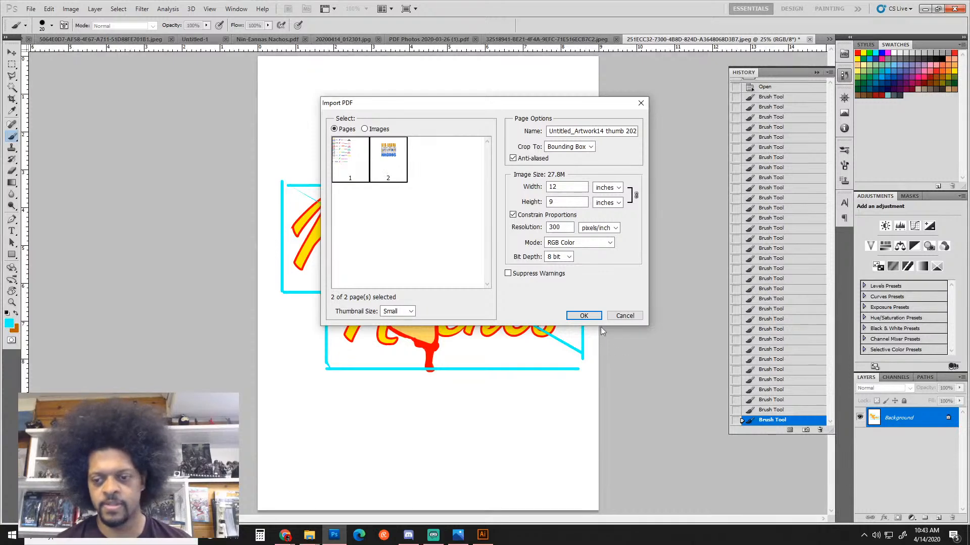
click(584, 315)
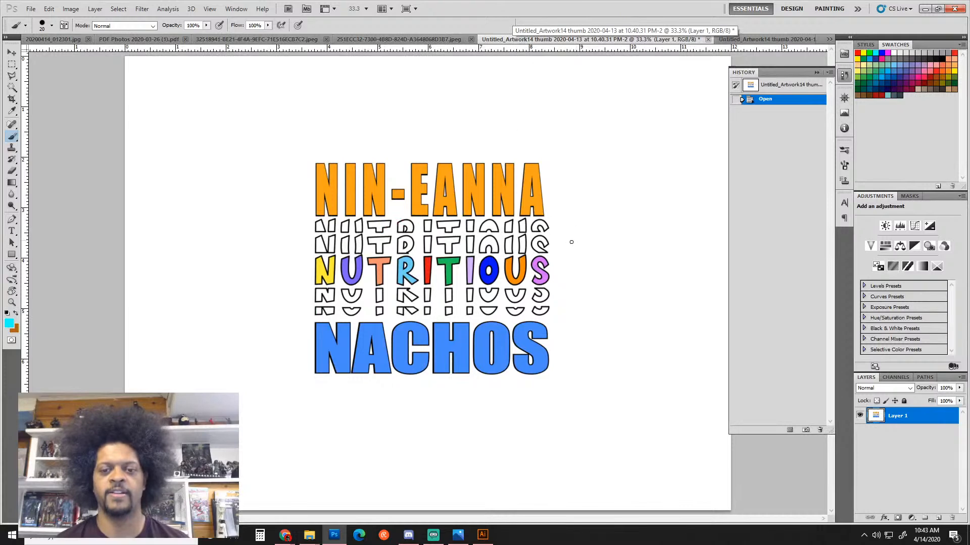
key(ctrl+minus)
key(ctrl+minus)
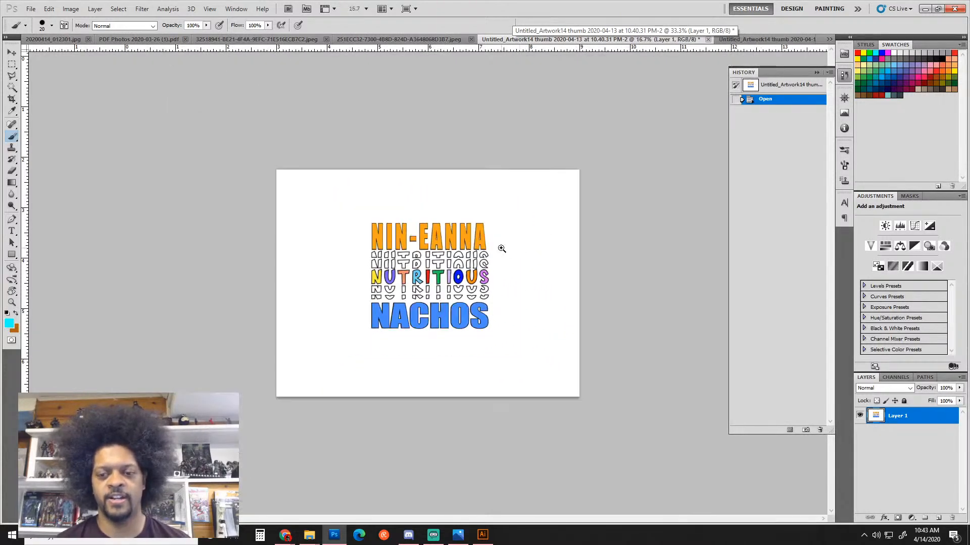
key(ctrl+plus)
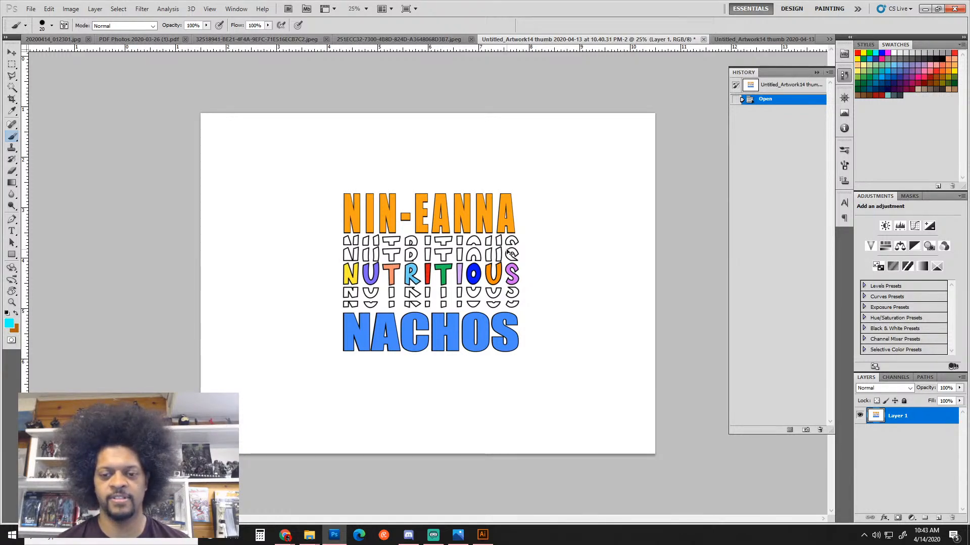
key(ctrl+plus)
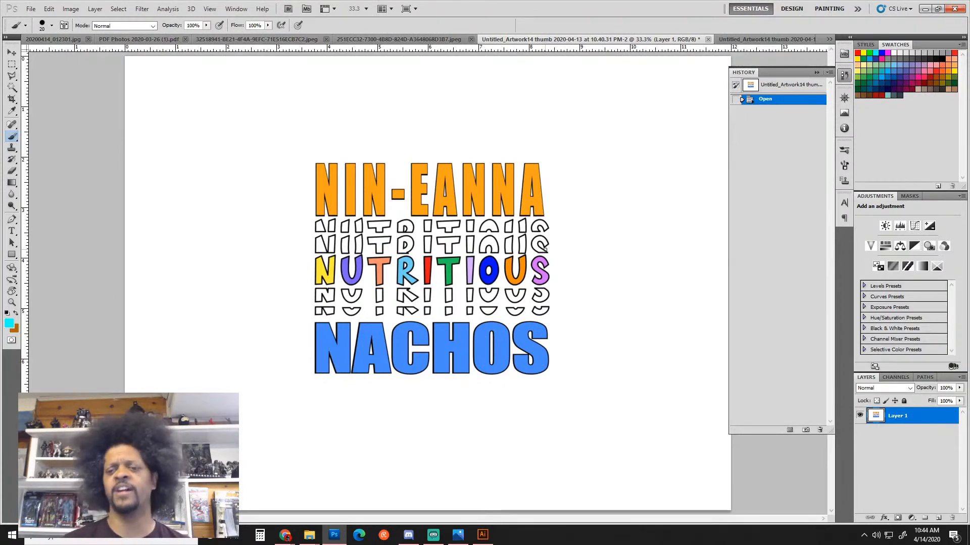
Paint cyan arrows pointing at NUTRITIOUS from the left and right
drag(235, 261, 272, 259)
drag(271, 251, 272, 277)
drag(271, 251, 273, 277)
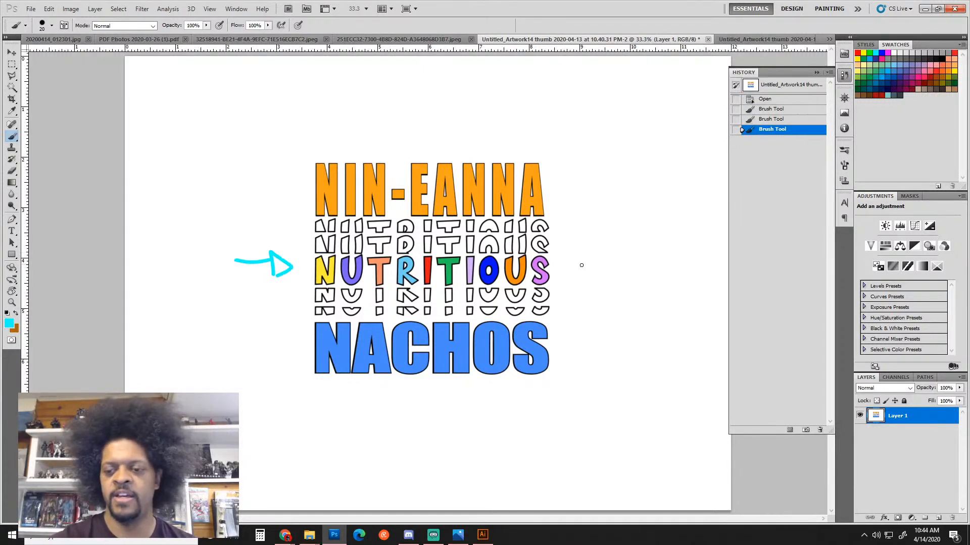
mouse_move(581, 265)
mouse_down()
mouse_move(558, 268)
mouse_move(560, 278)
mouse_move(551, 267)
mouse_move(560, 278)
mouse_up()
drag(559, 268, 643, 260)
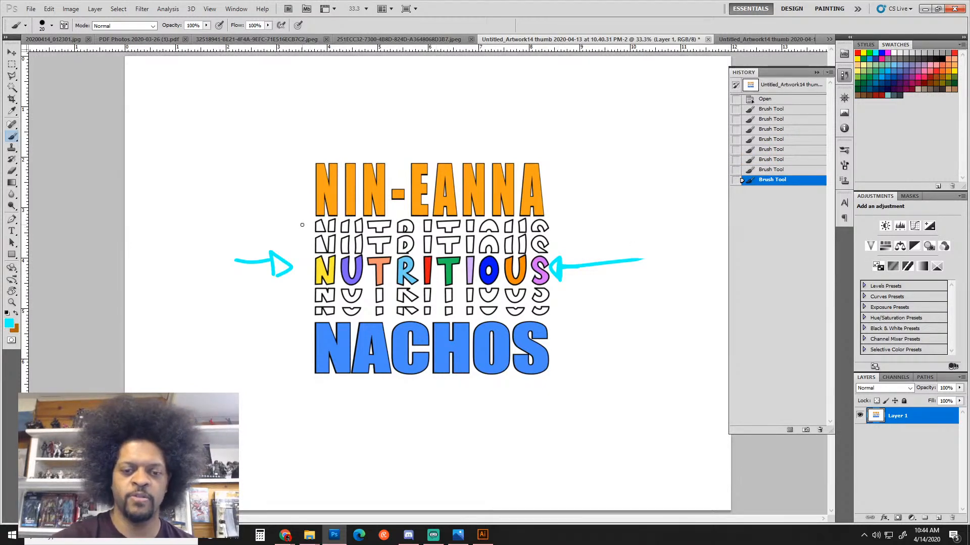
Bracket the top and bottom outlined NUTRITIOUS rows on both sides in cyan
drag(302, 226, 309, 243)
mouse_move(552, 228)
mouse_down()
mouse_move(562, 227)
mouse_move(563, 244)
mouse_up()
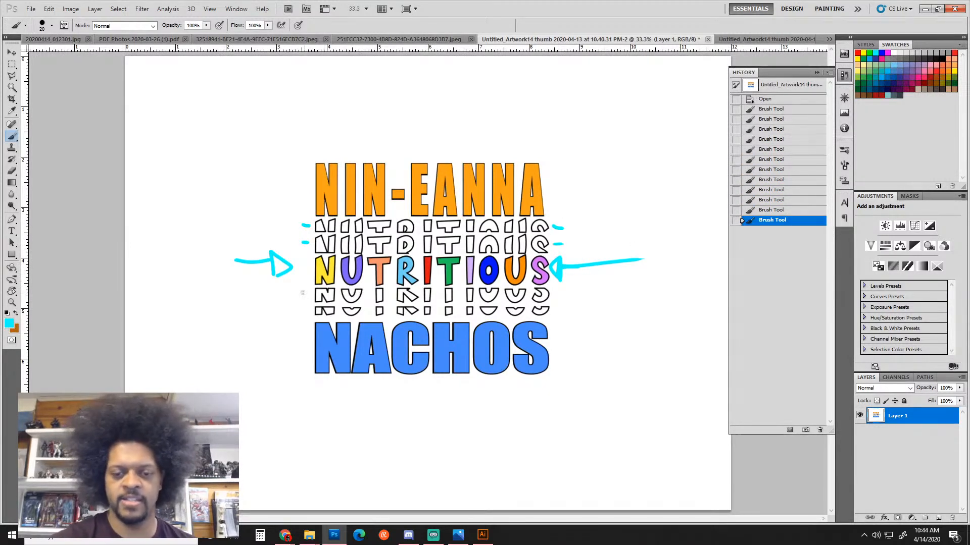
drag(300, 292, 307, 292)
drag(298, 312, 307, 312)
mouse_move(553, 293)
mouse_down()
mouse_move(562, 307)
mouse_move(548, 312)
mouse_up()
drag(308, 291, 307, 312)
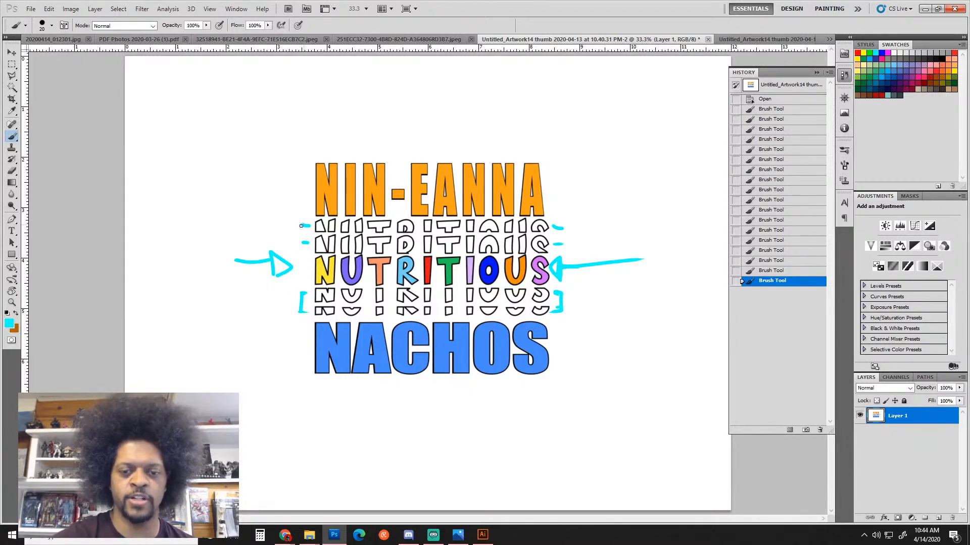
drag(301, 225, 306, 245)
mouse_move(547, 224)
mouse_down()
mouse_move(561, 226)
mouse_move(557, 245)
mouse_up()
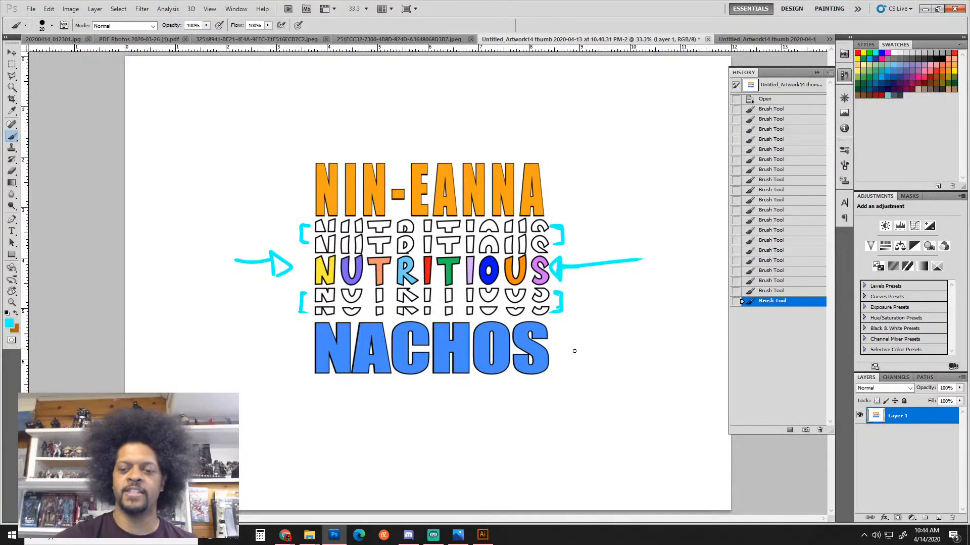
Draw a large curved cyan arrow on the right linking NIN-EANNA and NACHOS
mouse_move(574, 351)
mouse_down()
mouse_move(678, 274)
mouse_move(579, 151)
mouse_up()
drag(578, 151, 565, 174)
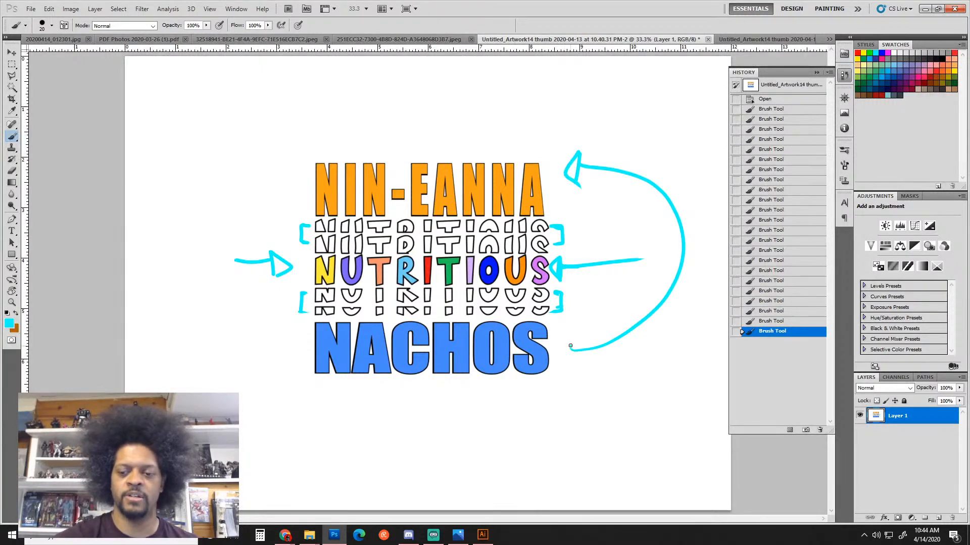
mouse_move(570, 346)
mouse_down()
mouse_move(562, 355)
mouse_move(585, 372)
mouse_up()
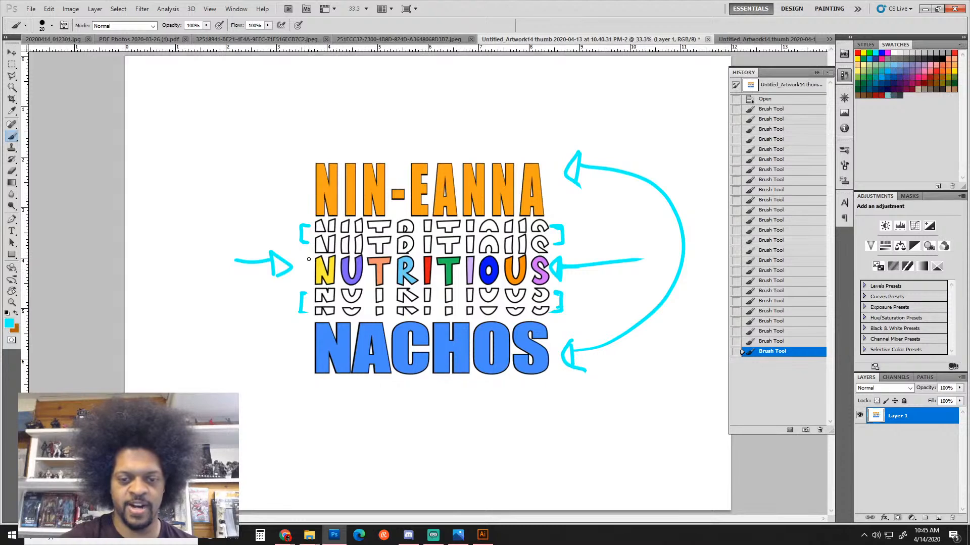
Draw cyan lines across and around the NUTRITIOUS row
drag(300, 273, 580, 269)
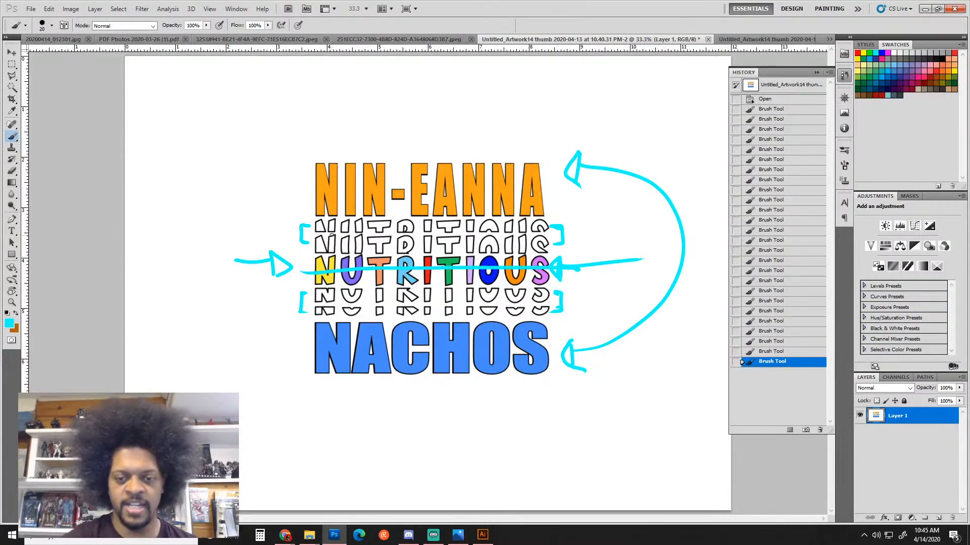
mouse_move(332, 233)
mouse_down()
mouse_move(313, 240)
mouse_move(313, 304)
mouse_up()
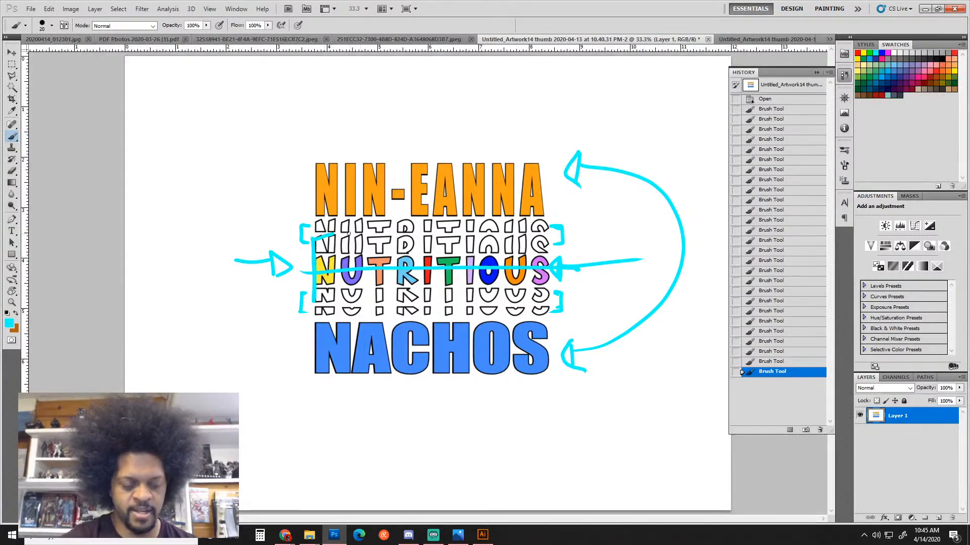
mouse_move(319, 237)
mouse_down()
mouse_move(546, 236)
mouse_move(546, 302)
mouse_move(329, 301)
mouse_move(342, 241)
mouse_move(359, 241)
mouse_move(384, 241)
mouse_move(372, 266)
mouse_move(391, 290)
mouse_move(543, 293)
mouse_up()
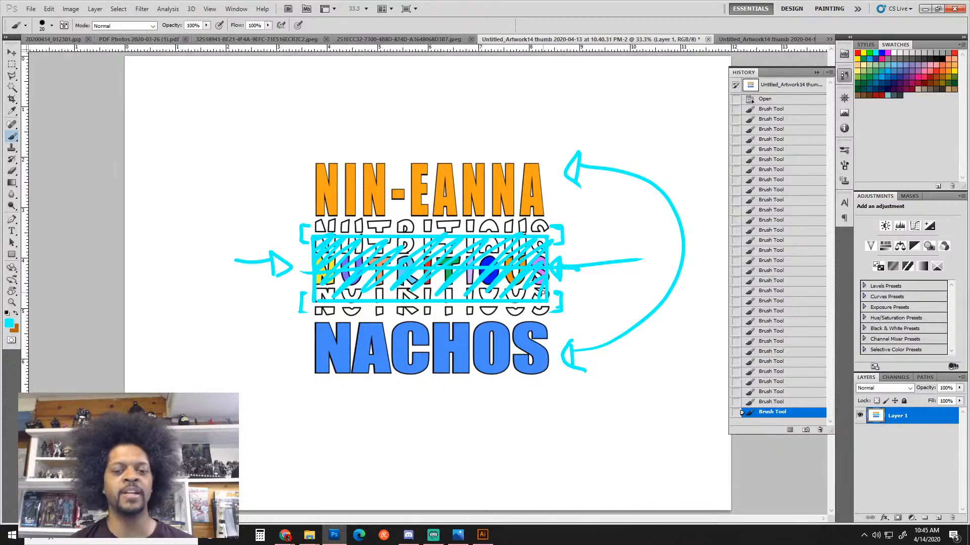
key(ctrl+alt+z)
key(ctrl+alt+z)
key(ctrl+alt+z)
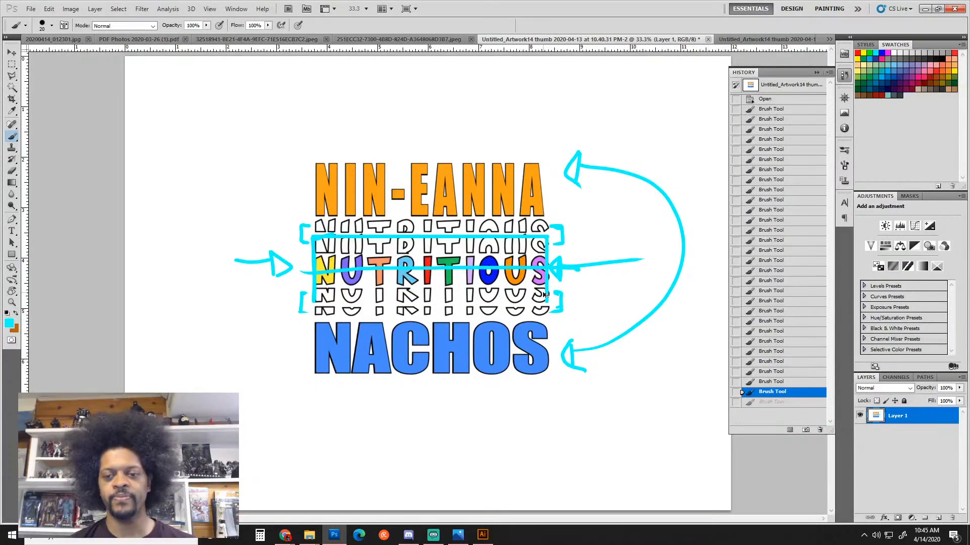
key(ctrl+alt+z)
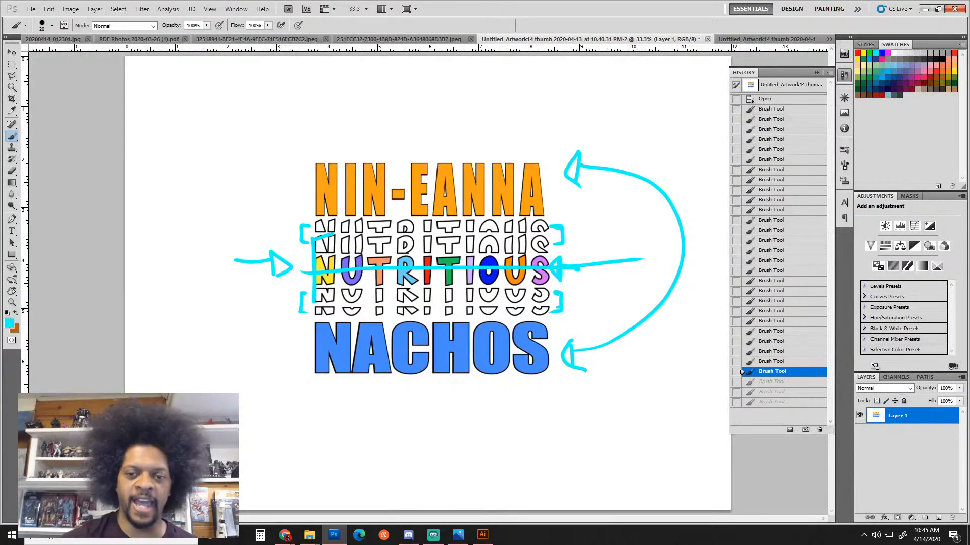
Brush-write "Thicker Stroke" at the canvas top-left with an arrow toward NIN-EANNA
mouse_move(210, 93)
mouse_down()
mouse_move(215, 128)
mouse_move(243, 66)
mouse_up()
mouse_move(225, 85)
mouse_down()
mouse_move(234, 119)
mouse_move(247, 117)
mouse_up()
mouse_move(250, 103)
mouse_down()
mouse_move(252, 113)
mouse_move(264, 110)
mouse_up()
mouse_move(274, 68)
mouse_down()
mouse_move(267, 108)
mouse_move(277, 94)
mouse_up()
mouse_move(276, 90)
mouse_down()
mouse_move(304, 90)
mouse_move(322, 62)
mouse_up()
drag(243, 148, 221, 177)
drag(275, 121, 262, 151)
mouse_move(261, 137)
mouse_down()
mouse_move(288, 140)
mouse_move(302, 120)
mouse_up()
drag(309, 116, 308, 117)
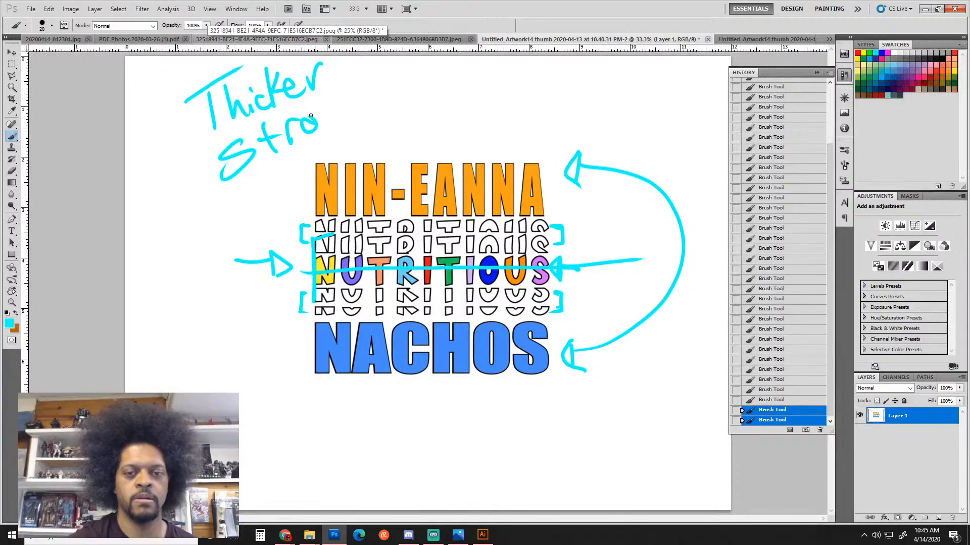
drag(330, 86, 327, 121)
drag(343, 94, 349, 119)
mouse_move(354, 103)
mouse_down()
mouse_move(379, 105)
mouse_move(366, 146)
mouse_move(382, 132)
mouse_move(365, 147)
mouse_up()
Paint arrows to the NUTRITIOUS bracket and down to NACHOS, then zoom out
mouse_move(259, 220)
mouse_down()
mouse_move(289, 247)
mouse_move(286, 257)
mouse_up()
mouse_move(286, 250)
mouse_down()
mouse_move(299, 229)
mouse_move(300, 246)
mouse_up()
mouse_move(251, 186)
mouse_down()
mouse_move(265, 189)
mouse_move(283, 353)
mouse_up()
drag(299, 333, 281, 365)
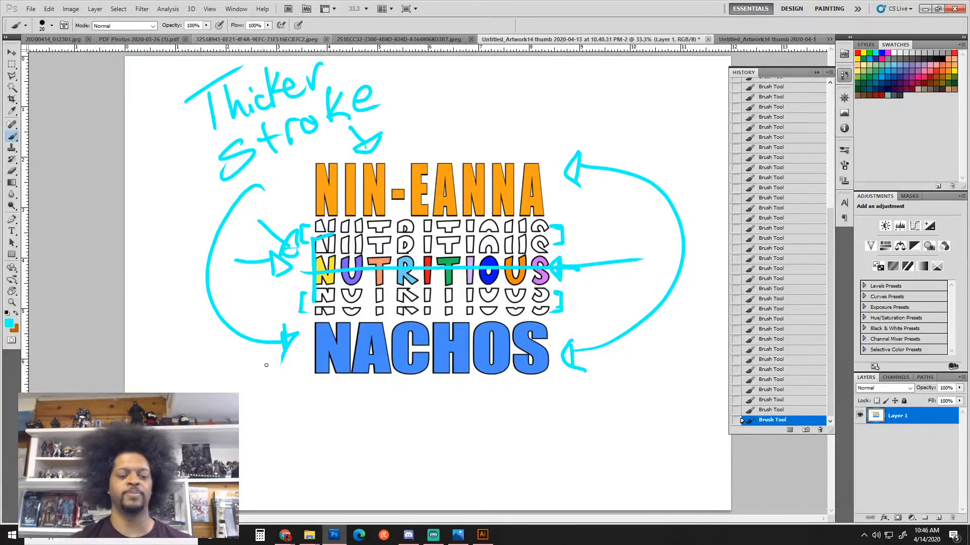
key(ctrl+minus)
key(ctrl+minus)
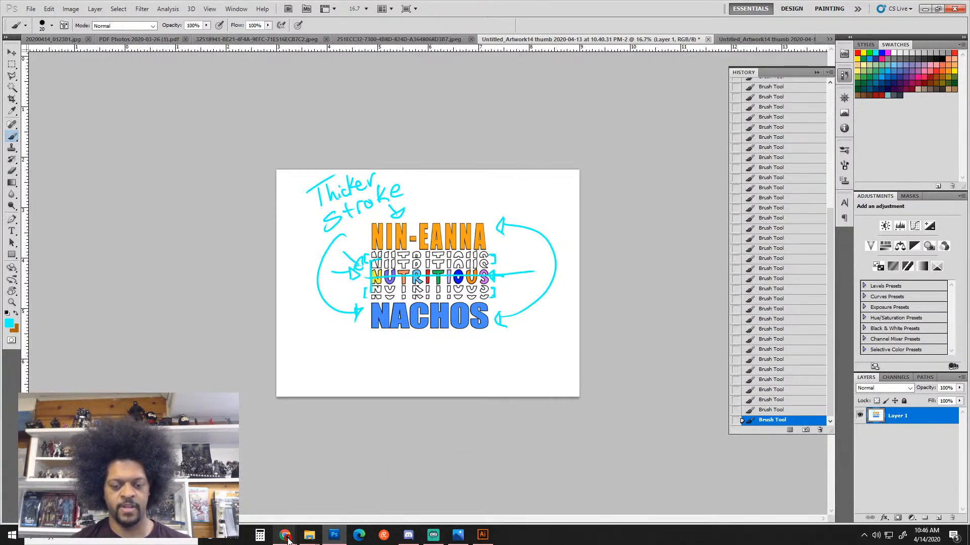
Return to Blackboard and open Grade Center's Needs Grading list of 13 items
mouse_move(286, 535)
click(434, 498)
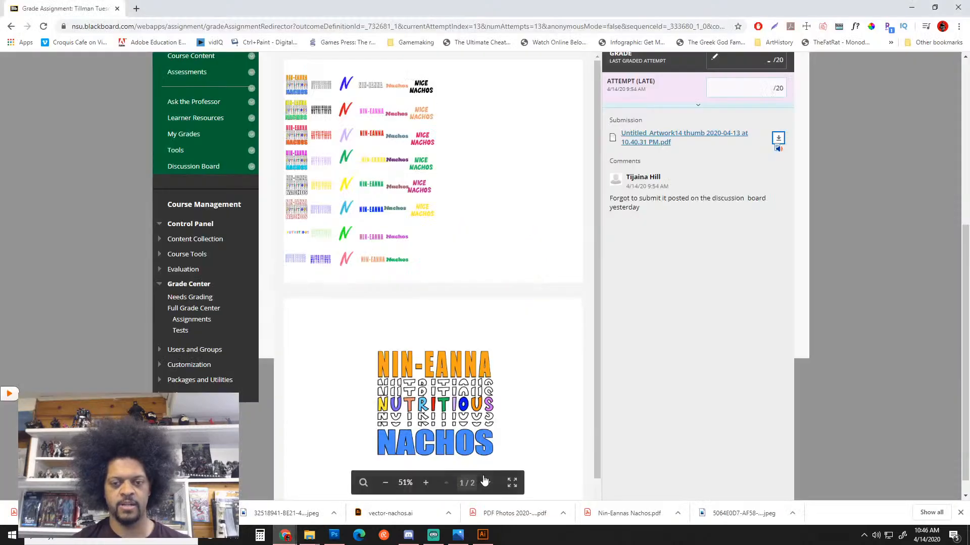
click(181, 298)
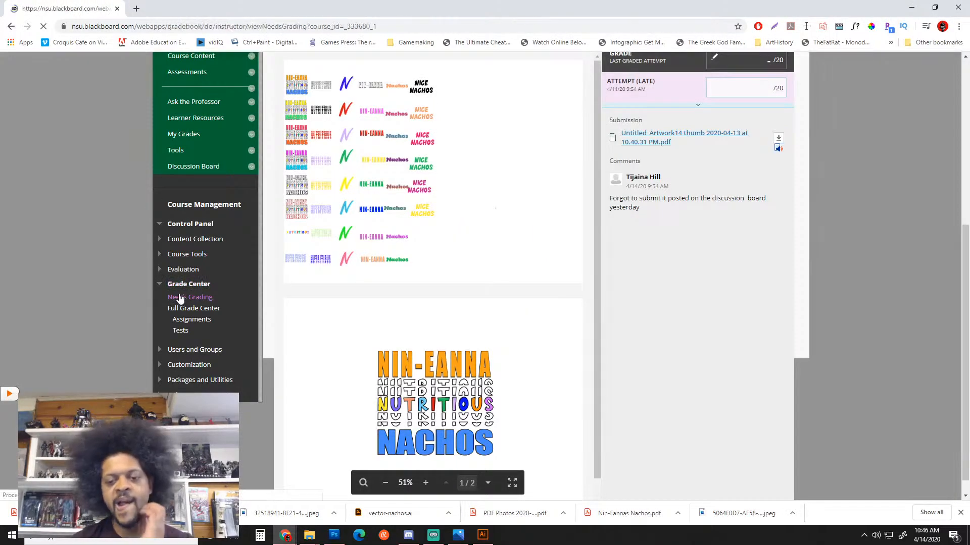
scroll(383, 255, down, 4)
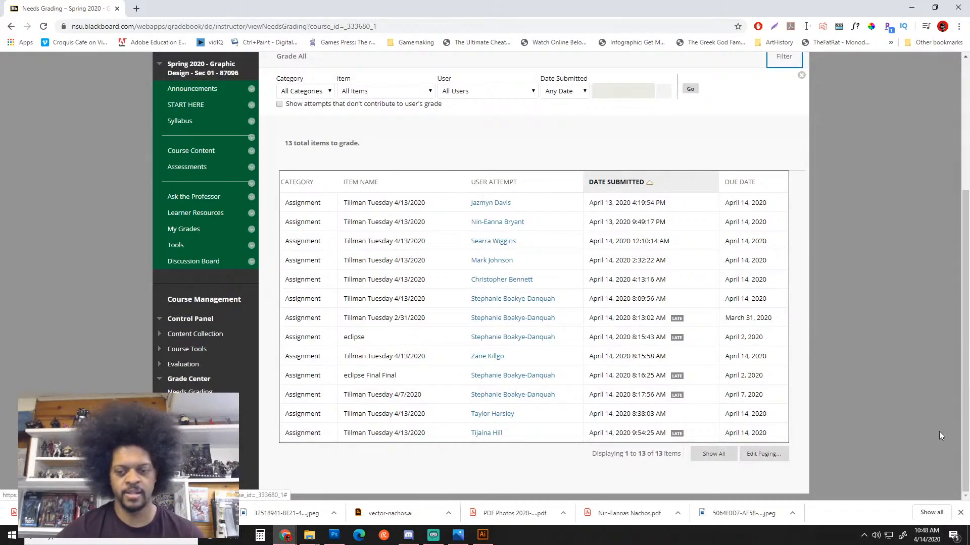
click(493, 414)
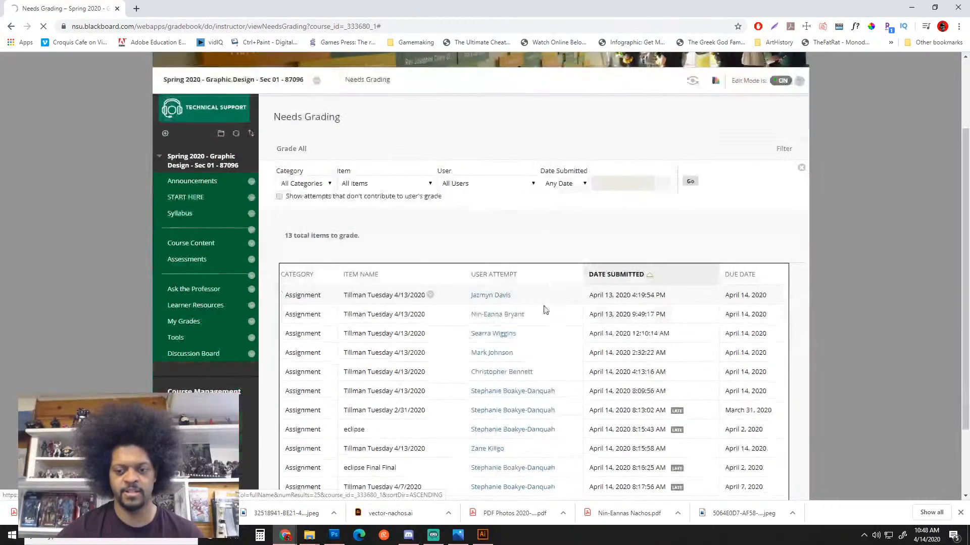
scroll(554, 313, down, 3)
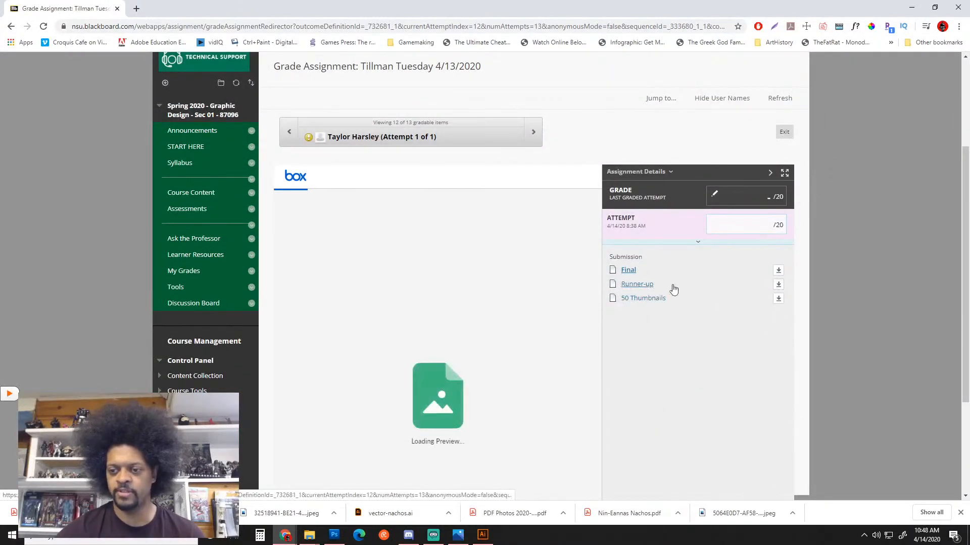
scroll(650, 283, down, 3)
click(636, 145)
scroll(651, 157, down, 2)
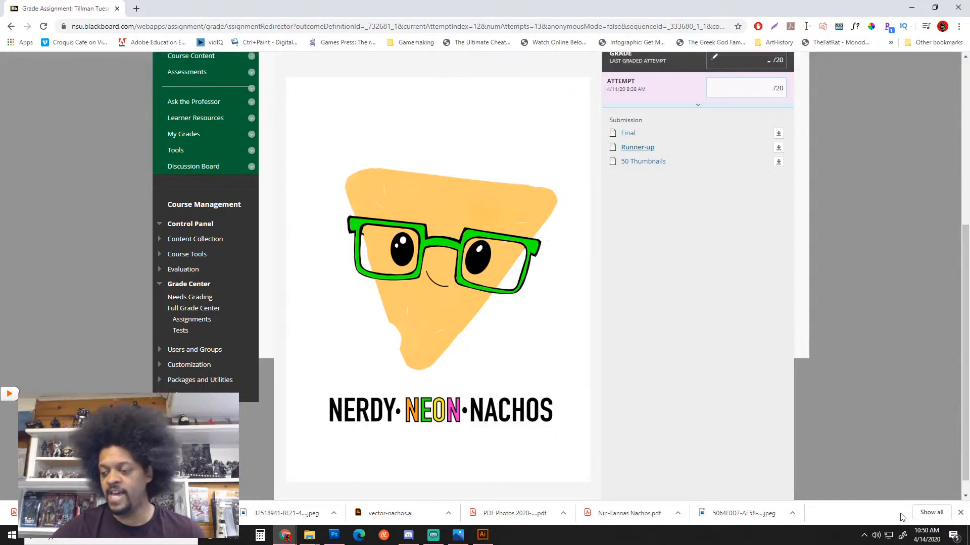
click(928, 538)
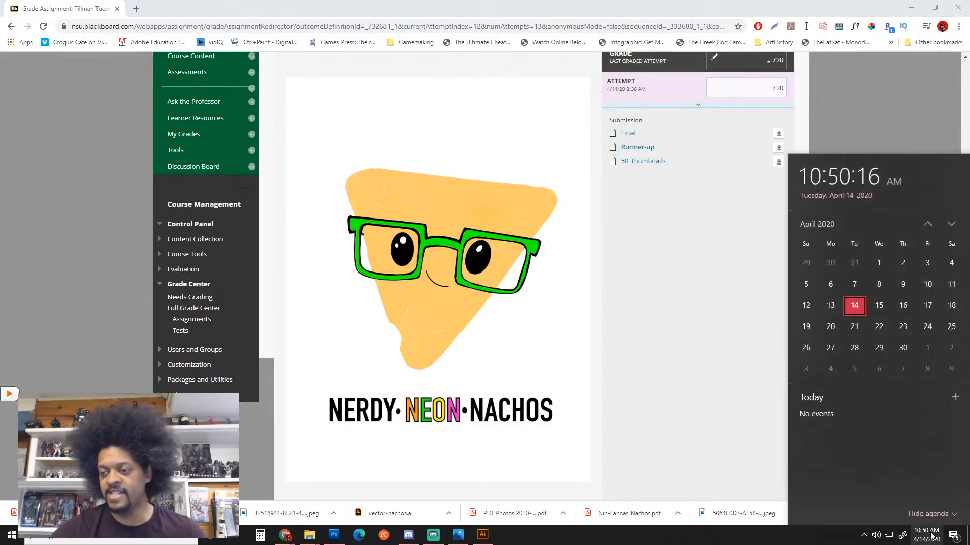
click(860, 133)
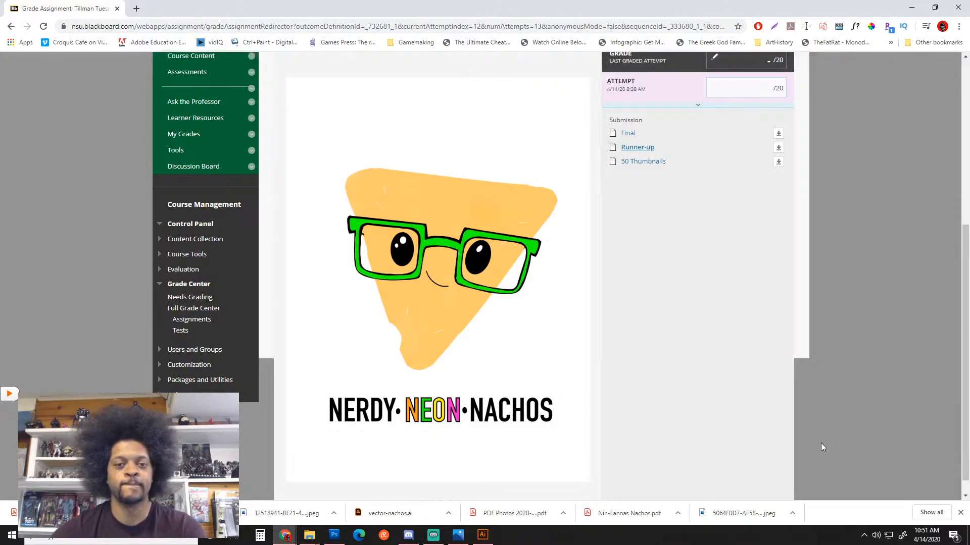
mouse_move(471, 428)
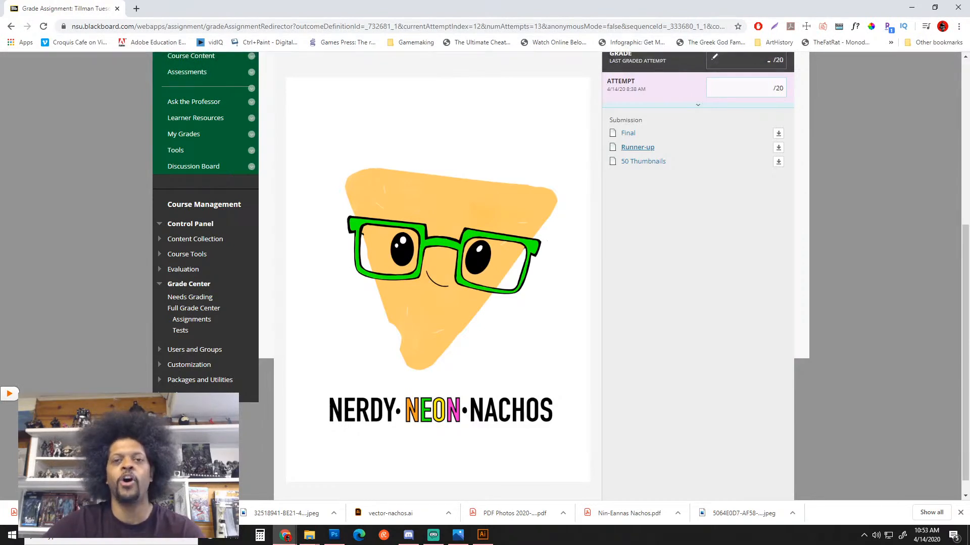
key(alt+Tab)
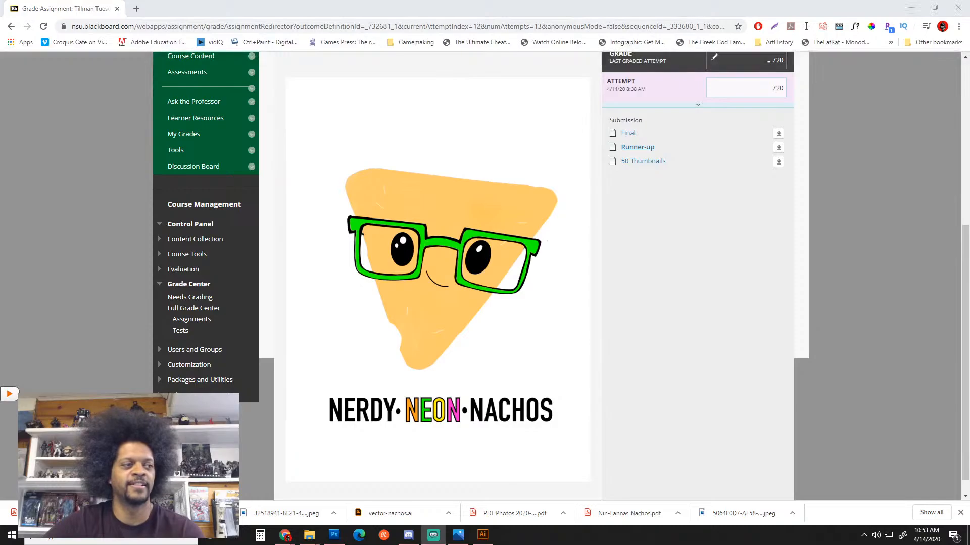